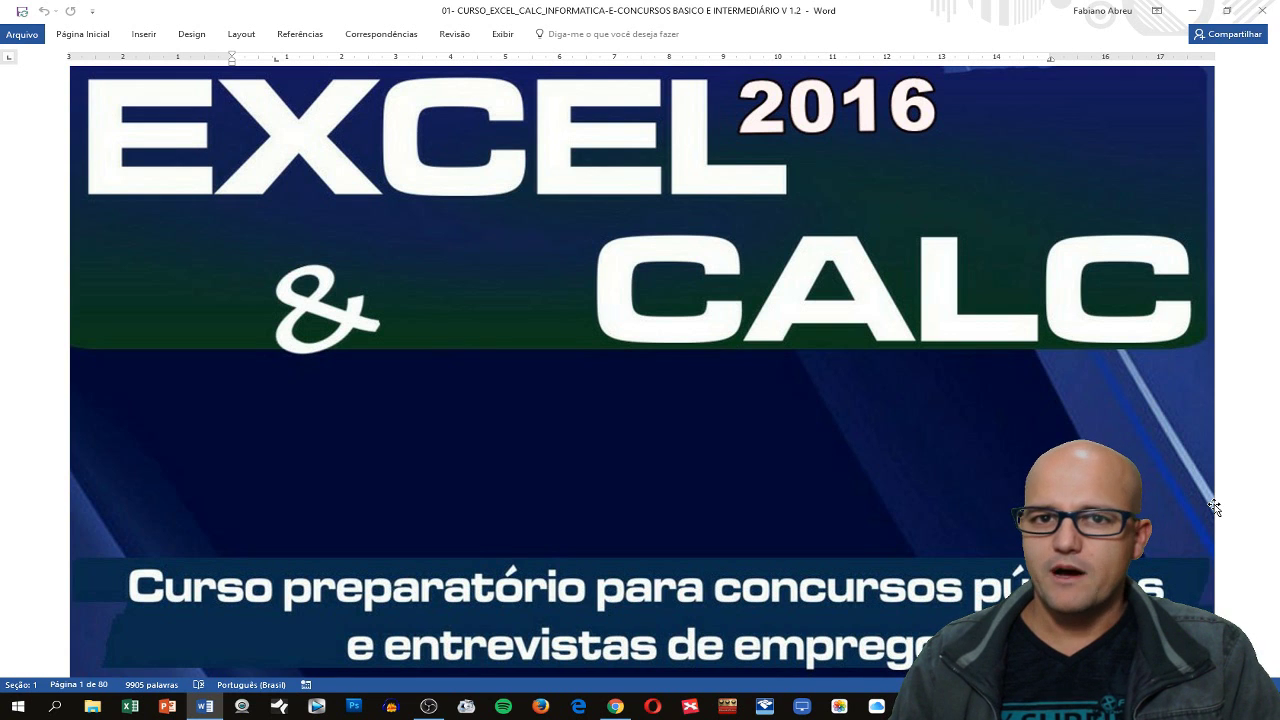
Follow the Sumário entry to section 4, 'QUAL PROGRAMA OU VERSÃO DEVO UTILIZAR?', on page 13.
scroll(589, 444, down, 10)
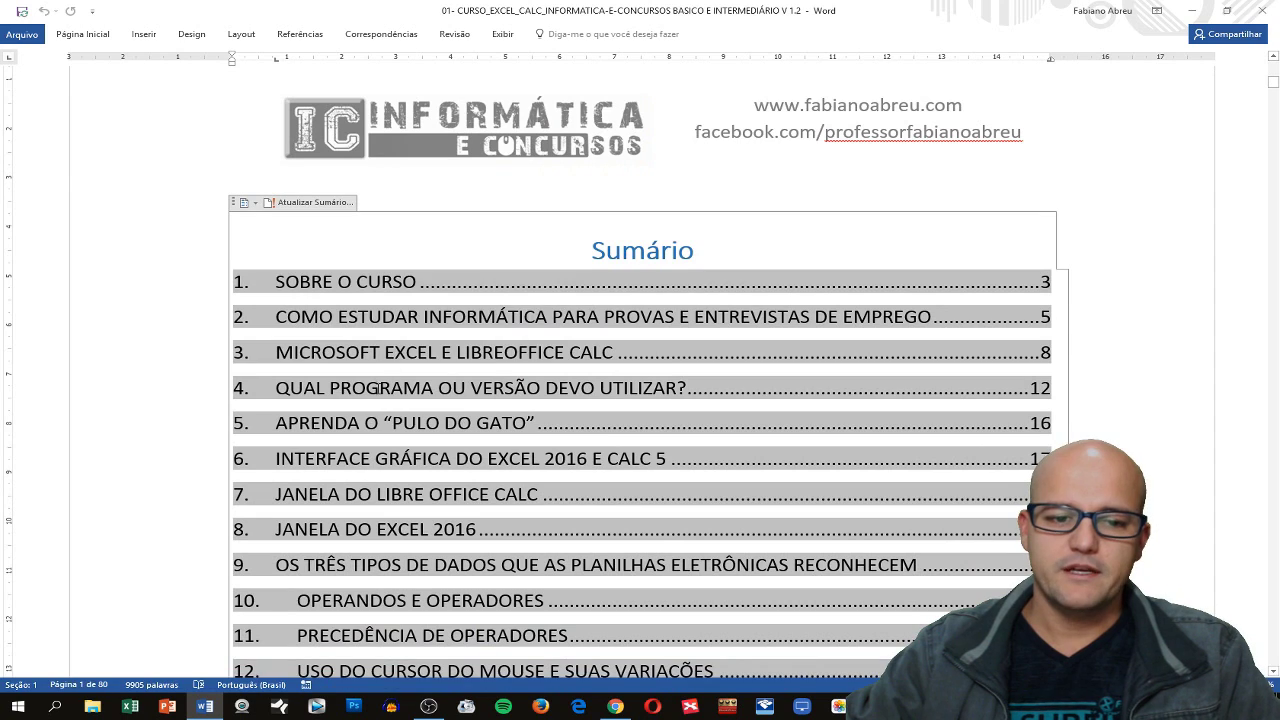
ctrl+click(389, 392)
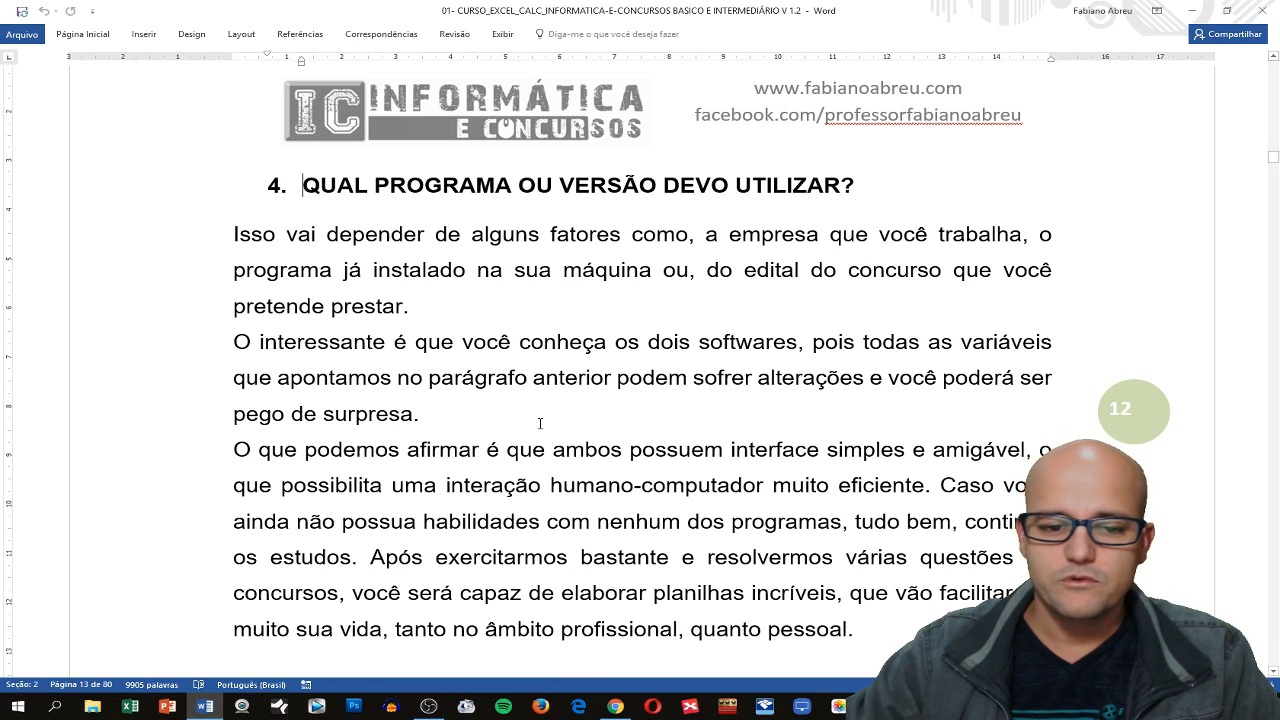
scroll(540, 424, down, 2)
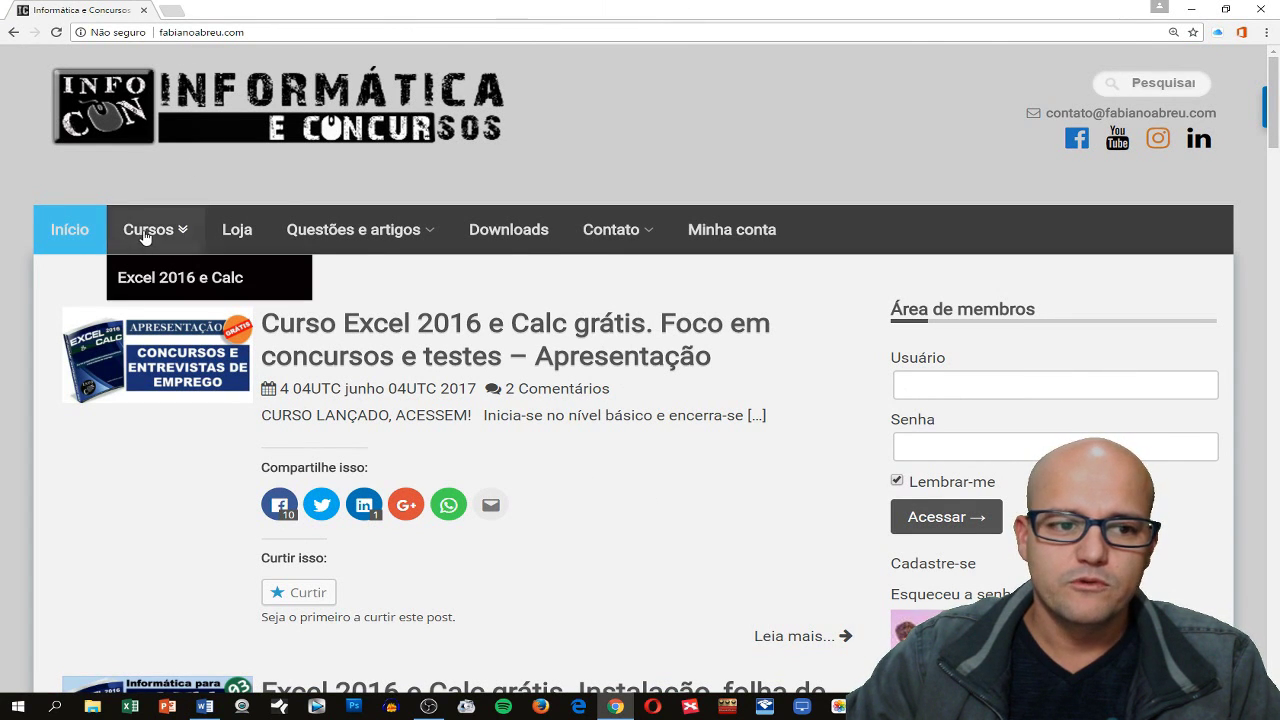
mouse_move(155, 230)
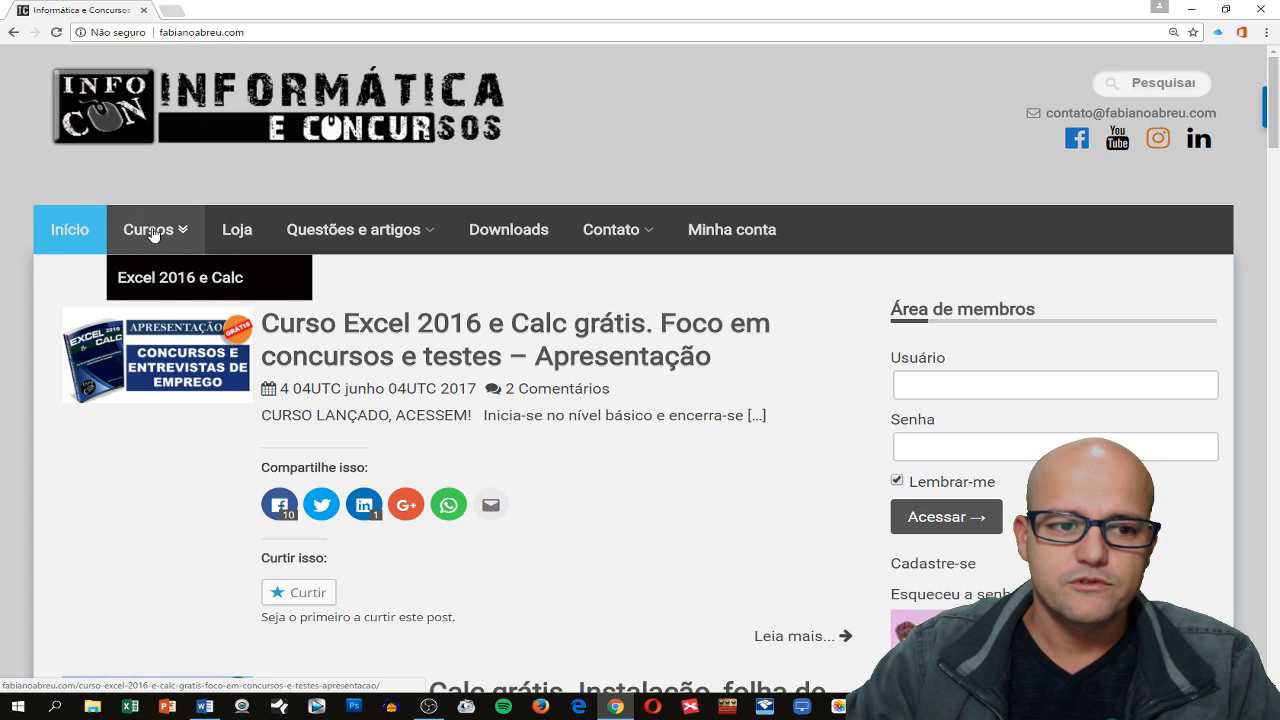
Open the Excel 2016 e Calc course page and scroll down to its lesson list.
click(178, 284)
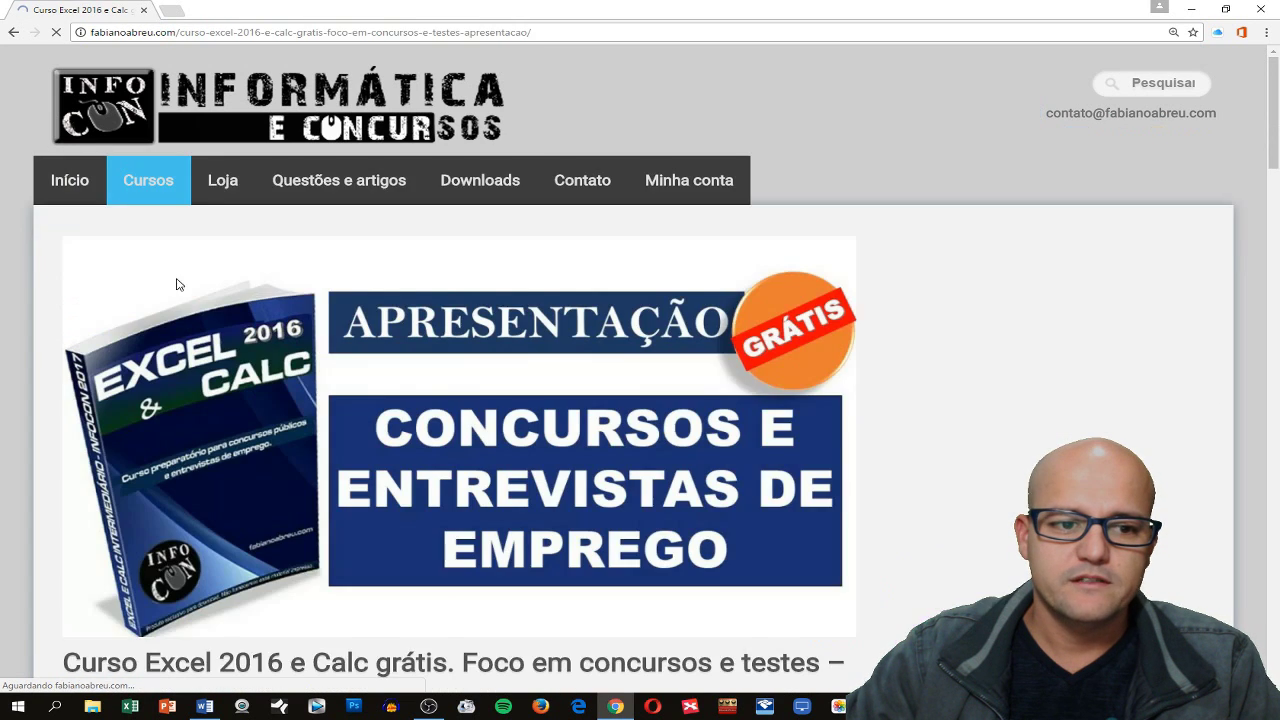
scroll(346, 294, down, 2)
scroll(374, 300, down, 5)
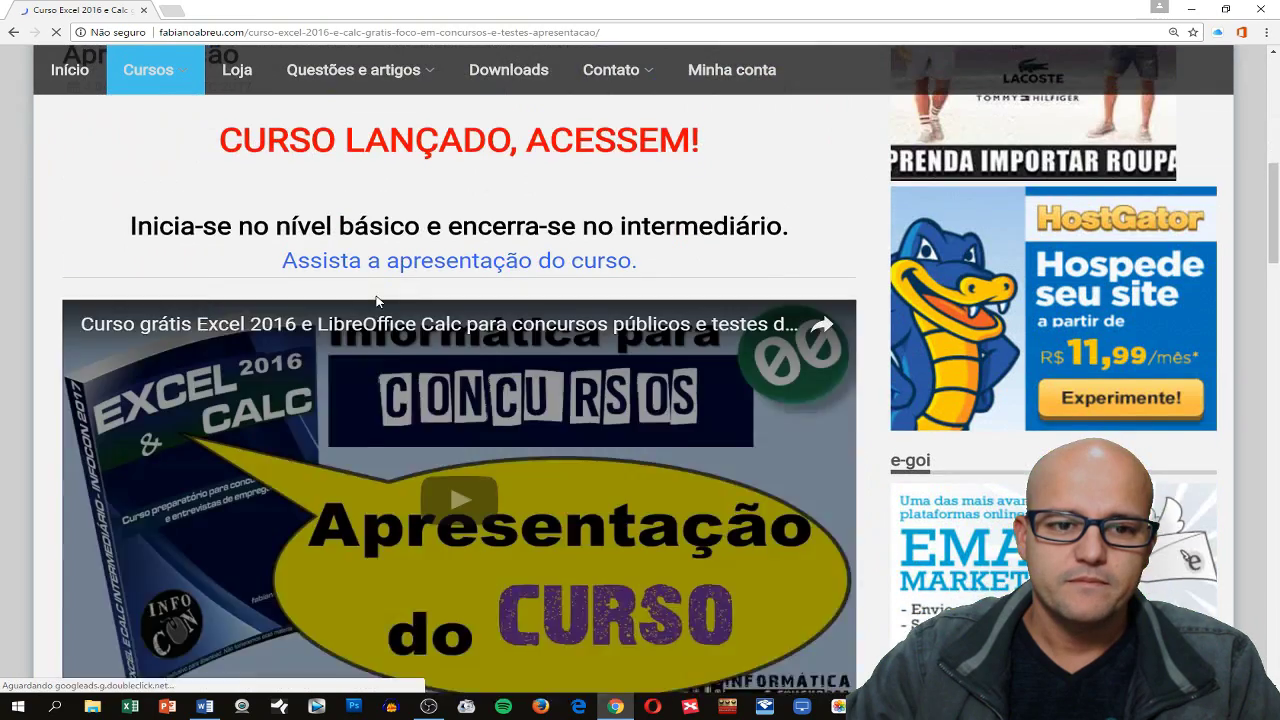
scroll(376, 300, down, 2)
scroll(376, 300, down, 4)
scroll(375, 298, down, 3)
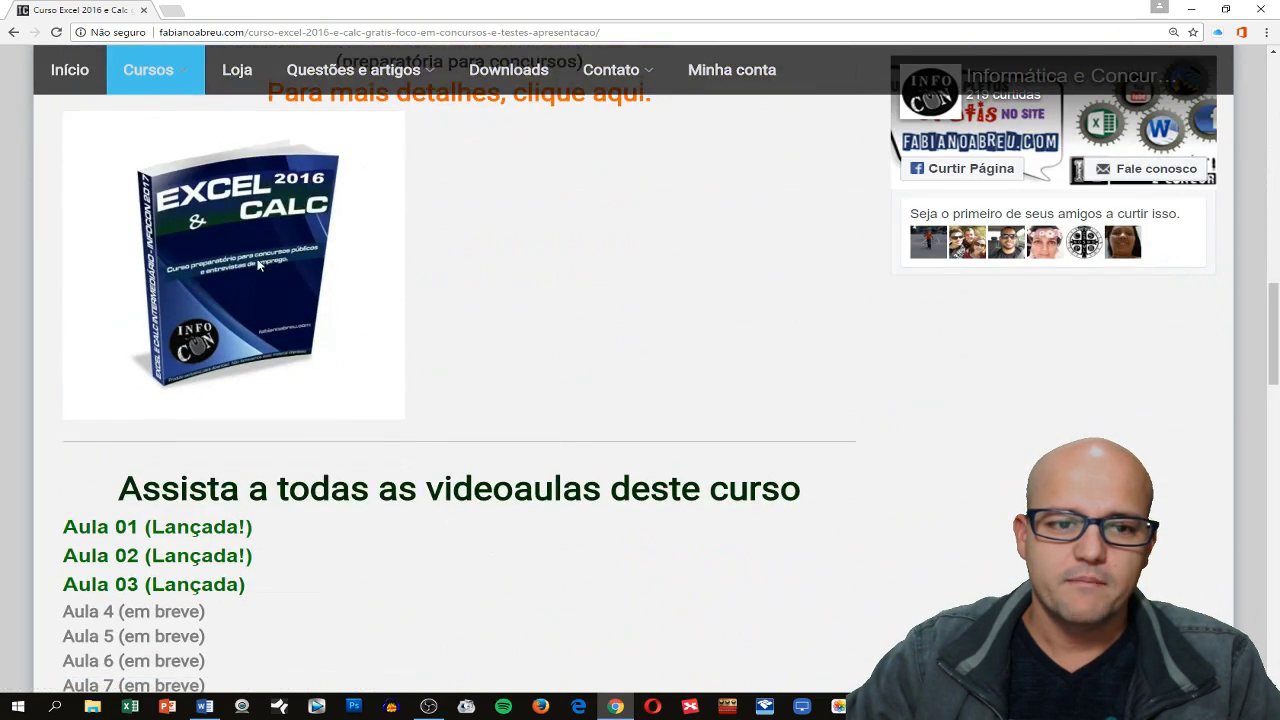
scroll(300, 275, down, 3)
scroll(560, 360, down, 3)
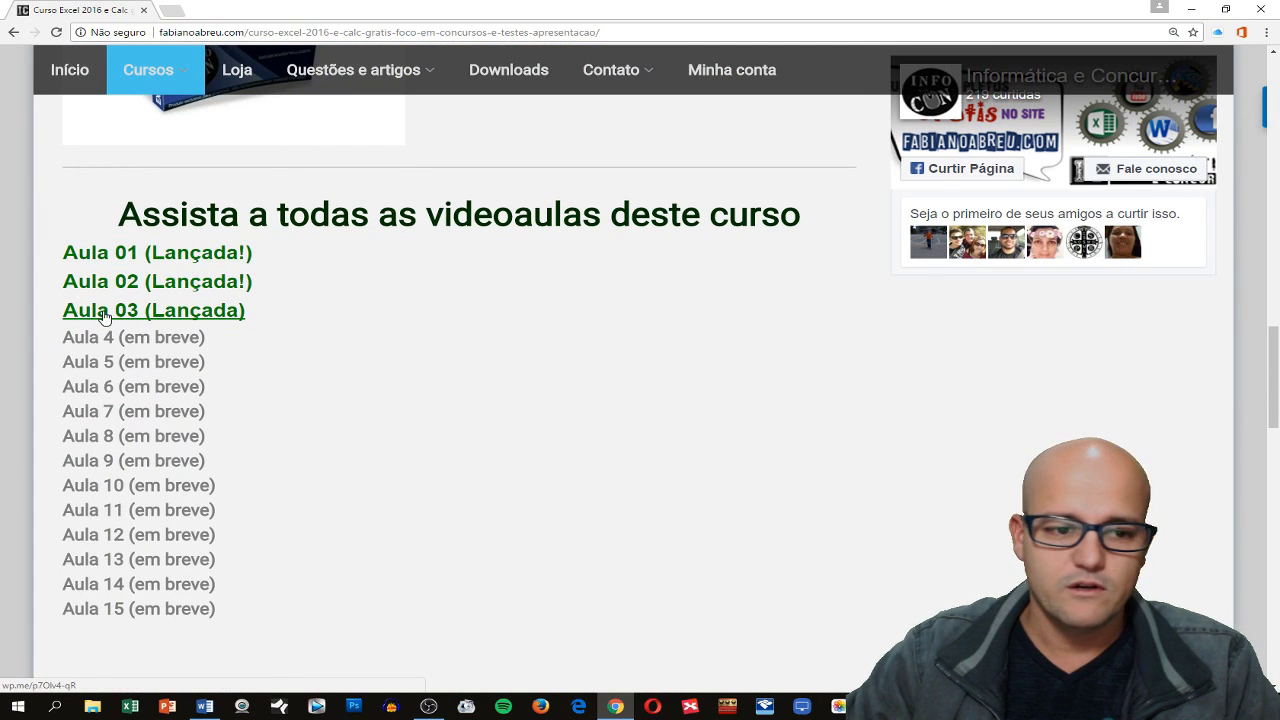
Open the Aula 03 lesson in a new tab and follow its pt-br.libreoffice.org link.
click(175, 318)
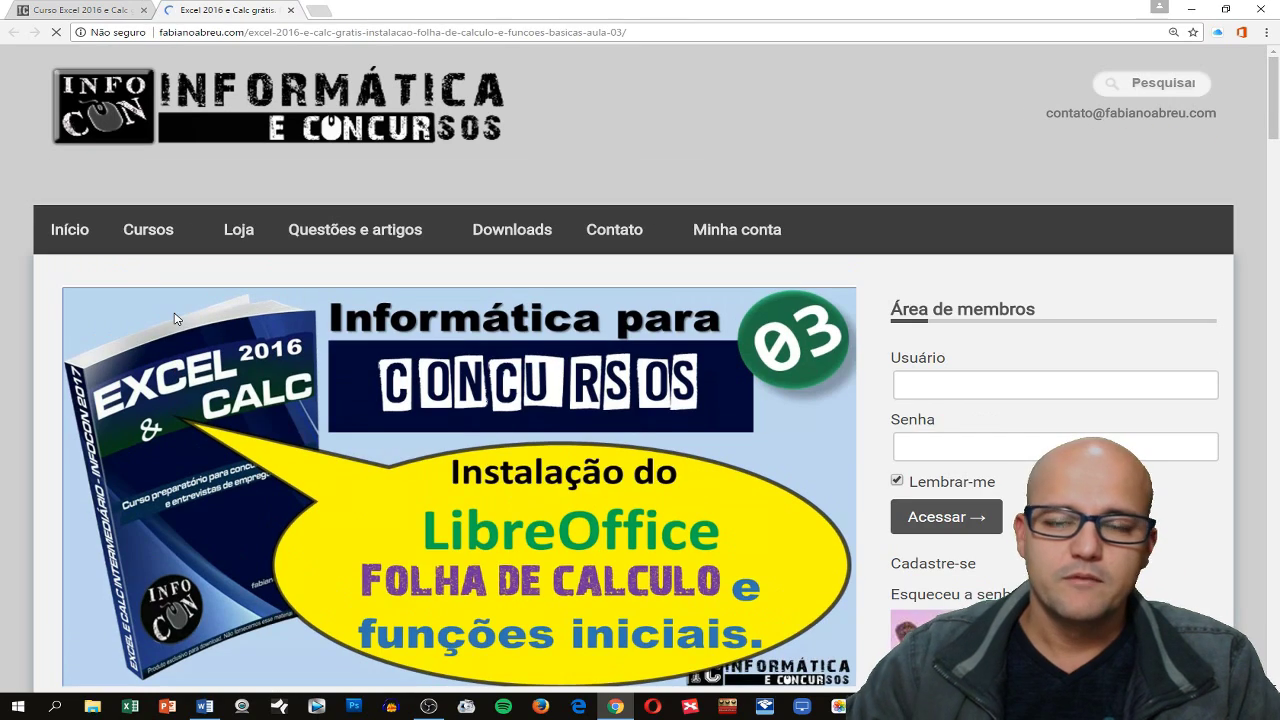
scroll(331, 374, down, 2)
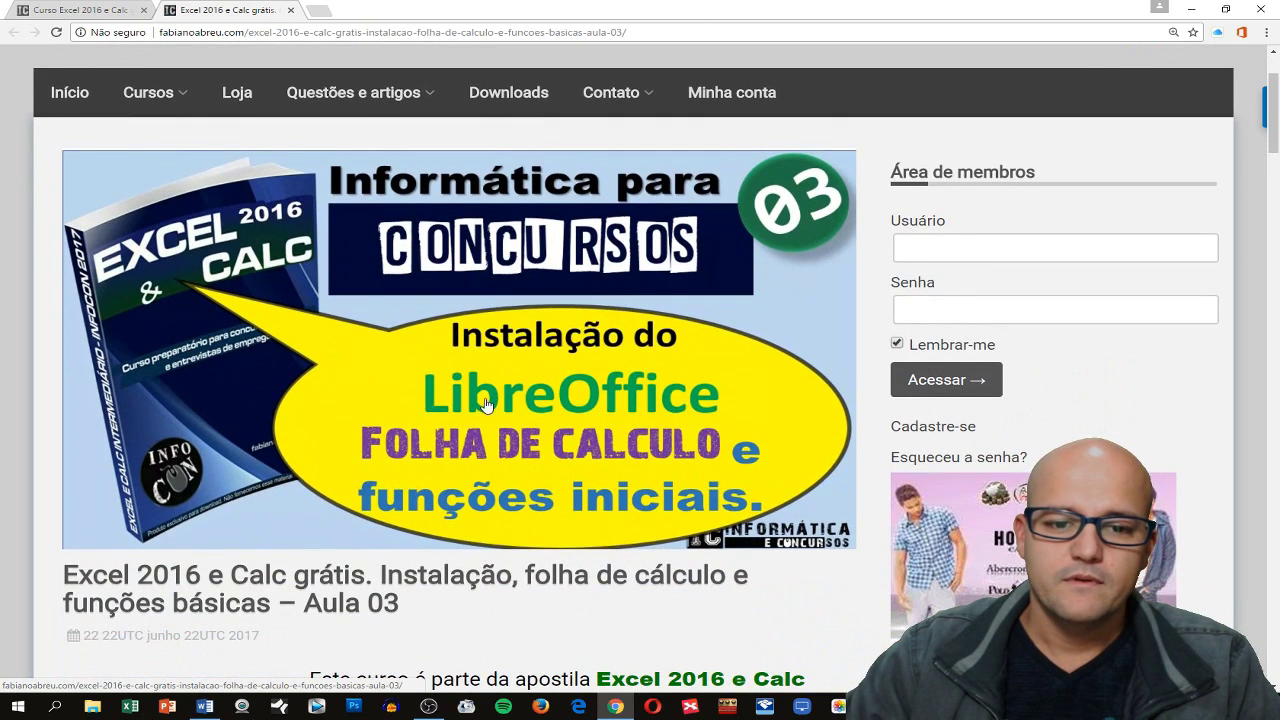
scroll(590, 404, down, 1)
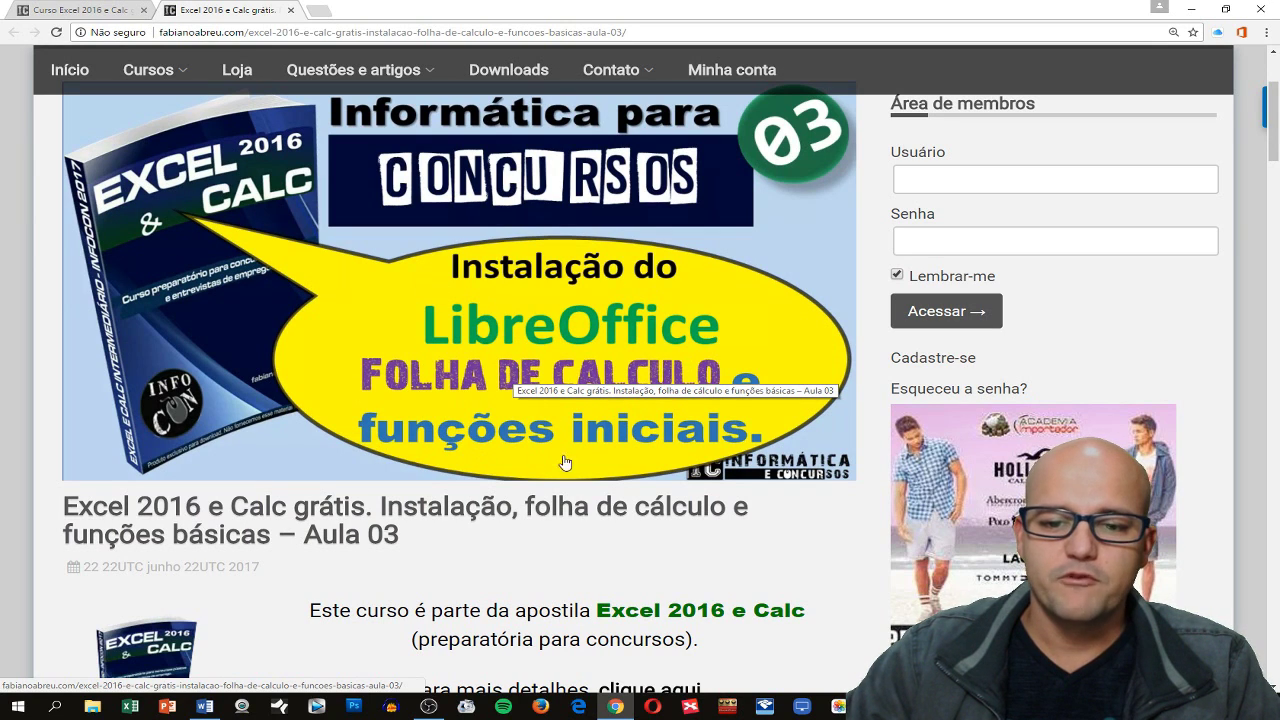
scroll(587, 462, down, 1)
scroll(587, 462, down, 1)
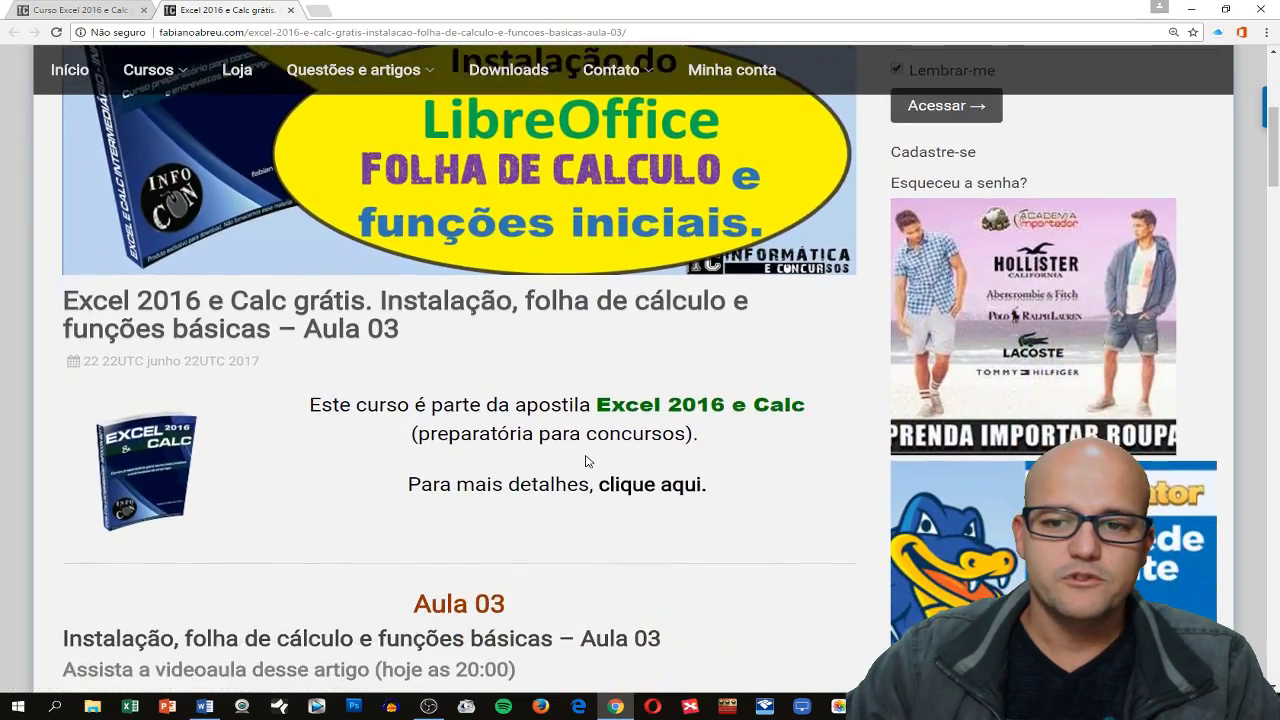
scroll(587, 462, down, 2)
scroll(587, 462, down, 3)
scroll(587, 462, down, 2)
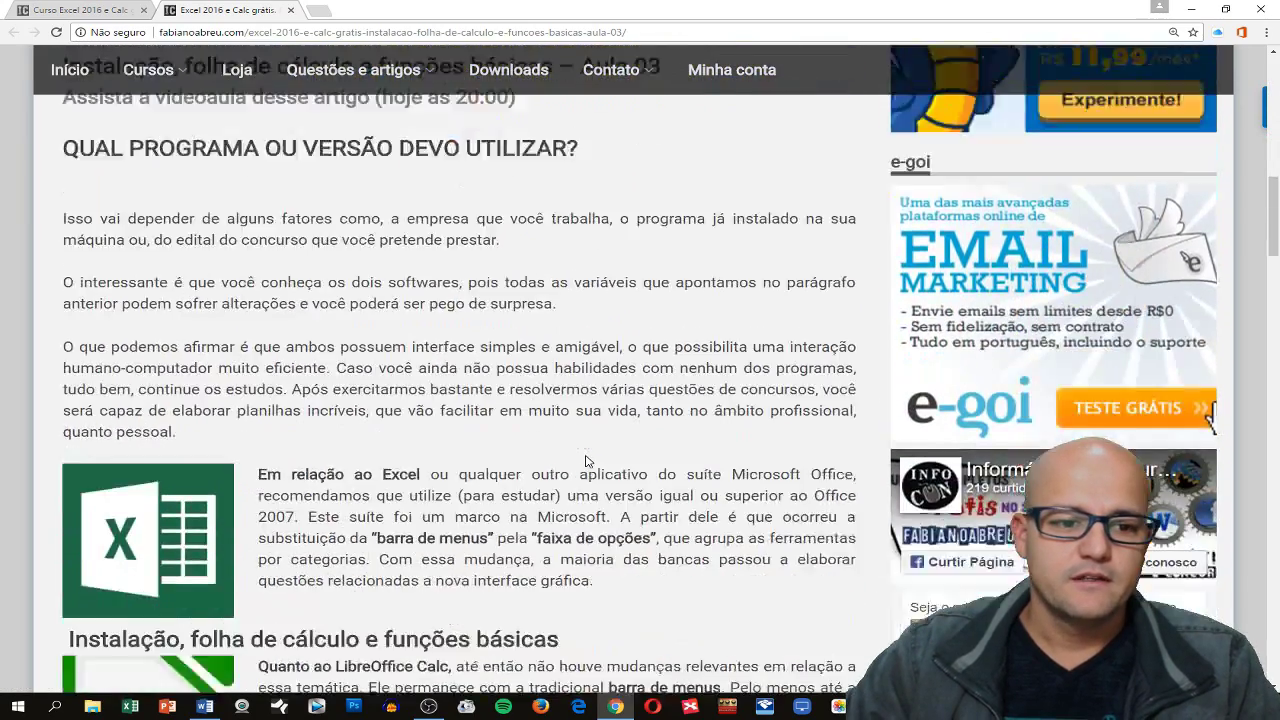
scroll(587, 462, down, 2)
scroll(587, 462, down, 3)
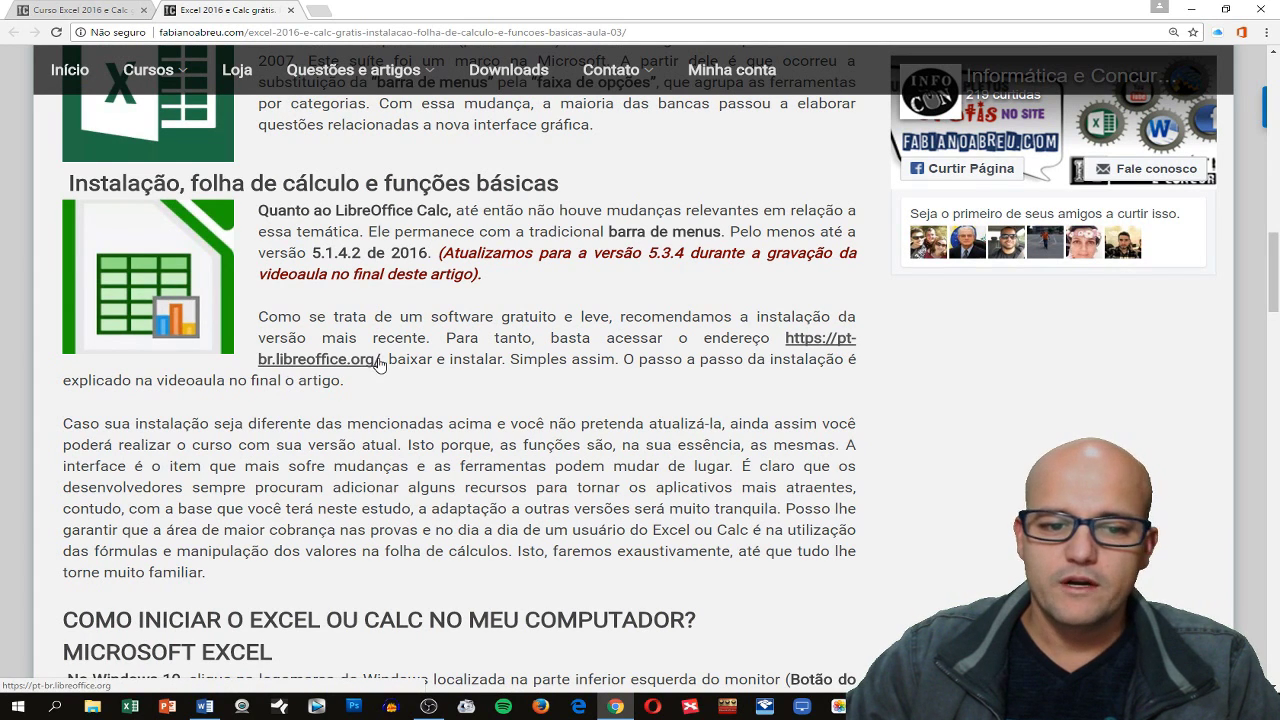
click(332, 367)
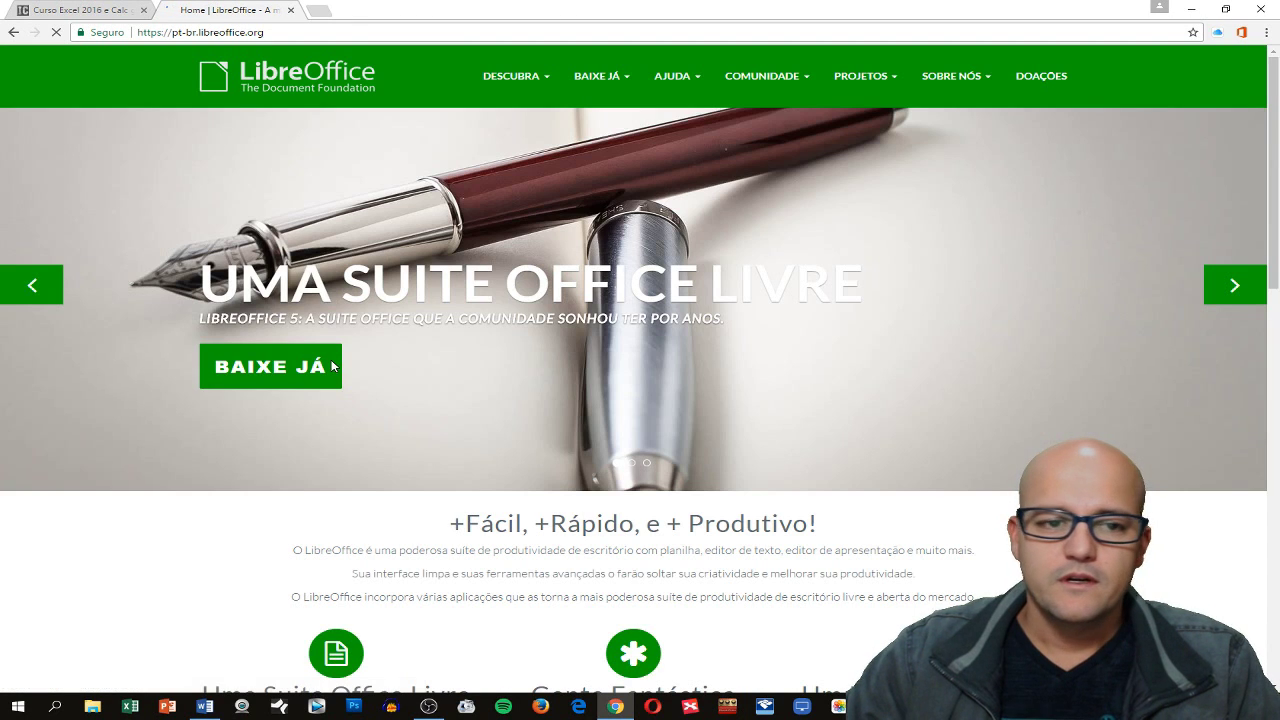
Download LibreOffice 5.3.4 for Windows via BAIXE JÁ and BAIXAR A VERSÃO 5.3.4.
click(278, 373)
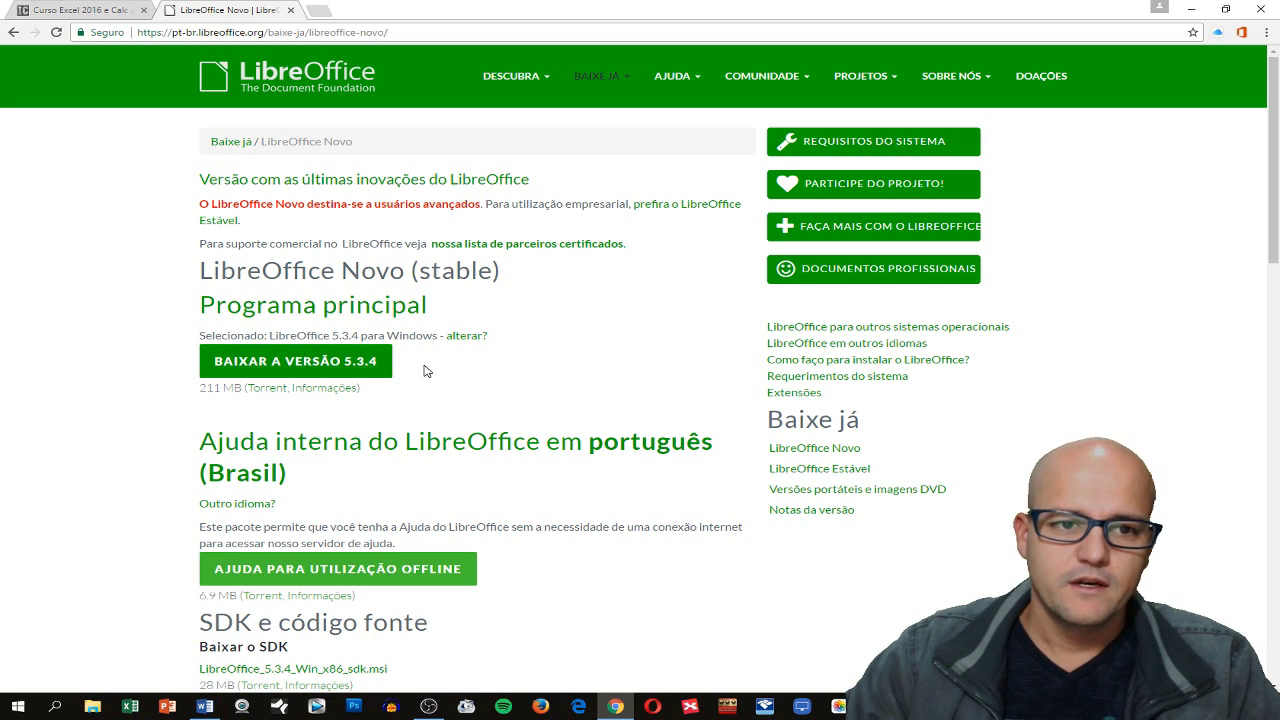
click(278, 366)
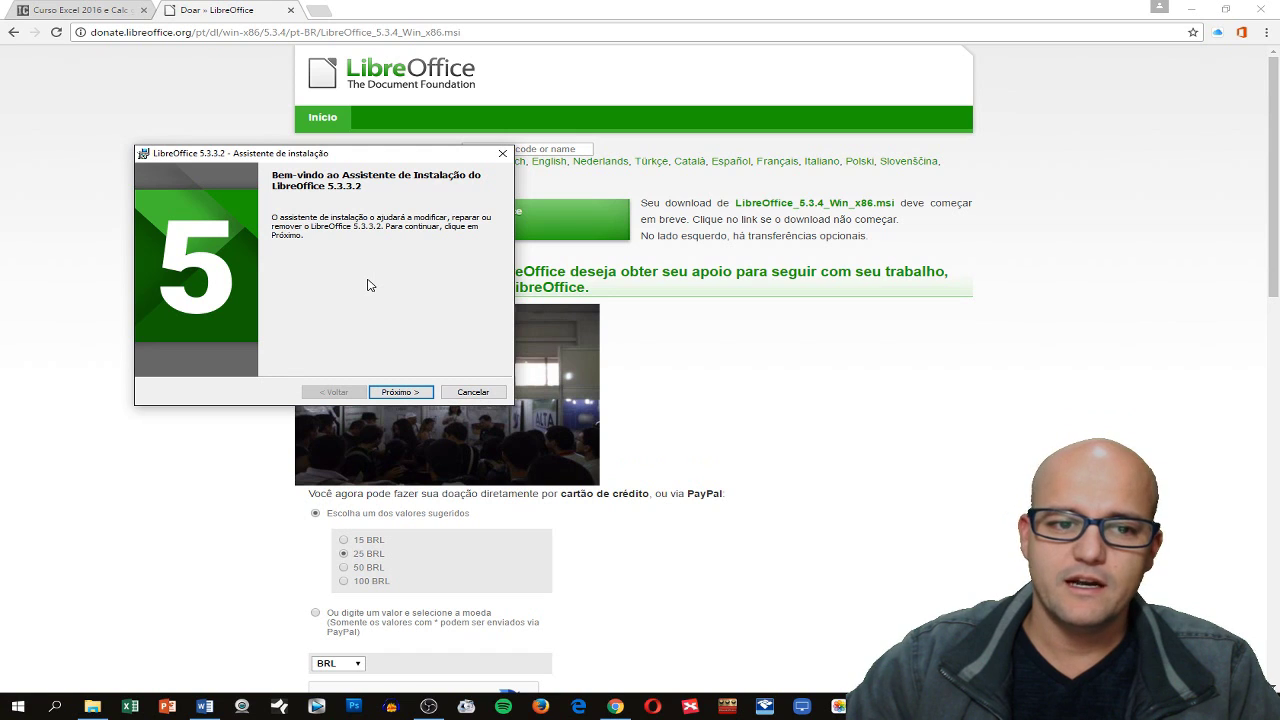
Advance the LibreOffice installer past its welcome page.
click(405, 393)
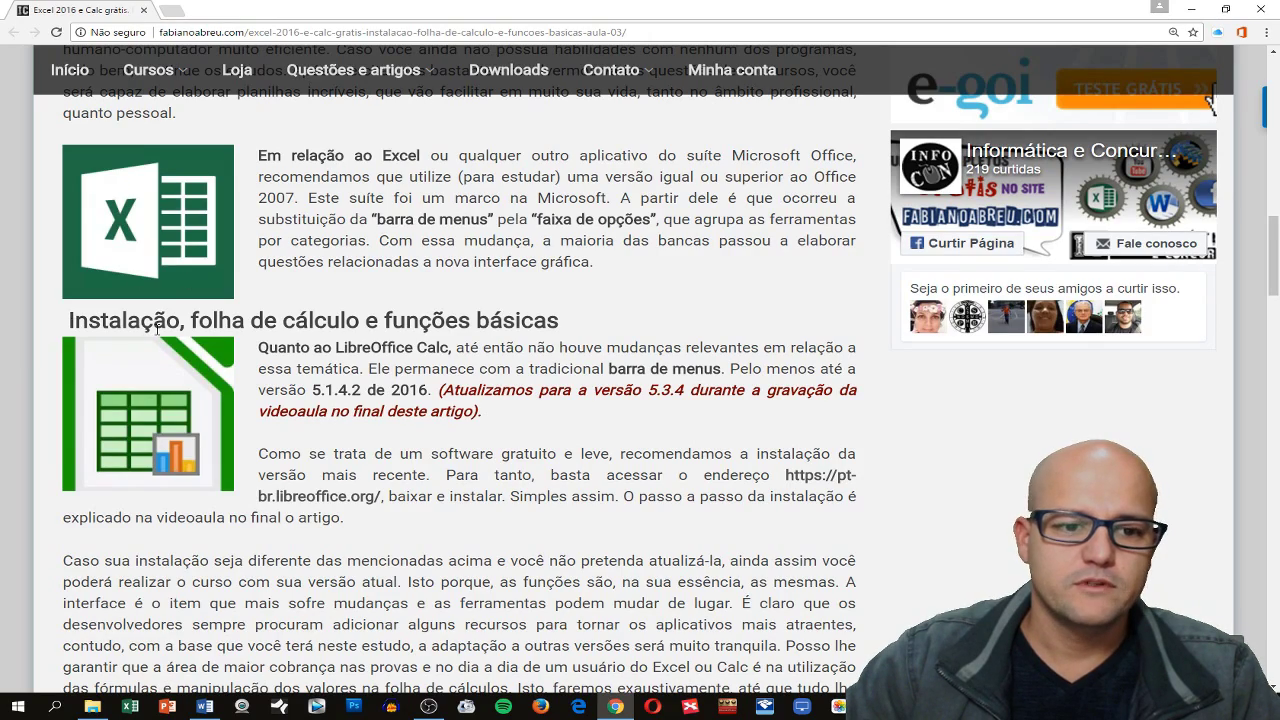
Scroll the Aula 03 article down to the PULO DO GATO tips and the FCC/2008 question.
scroll(160, 320, down, 2)
scroll(140, 300, down, 2)
scroll(123, 277, down, 1)
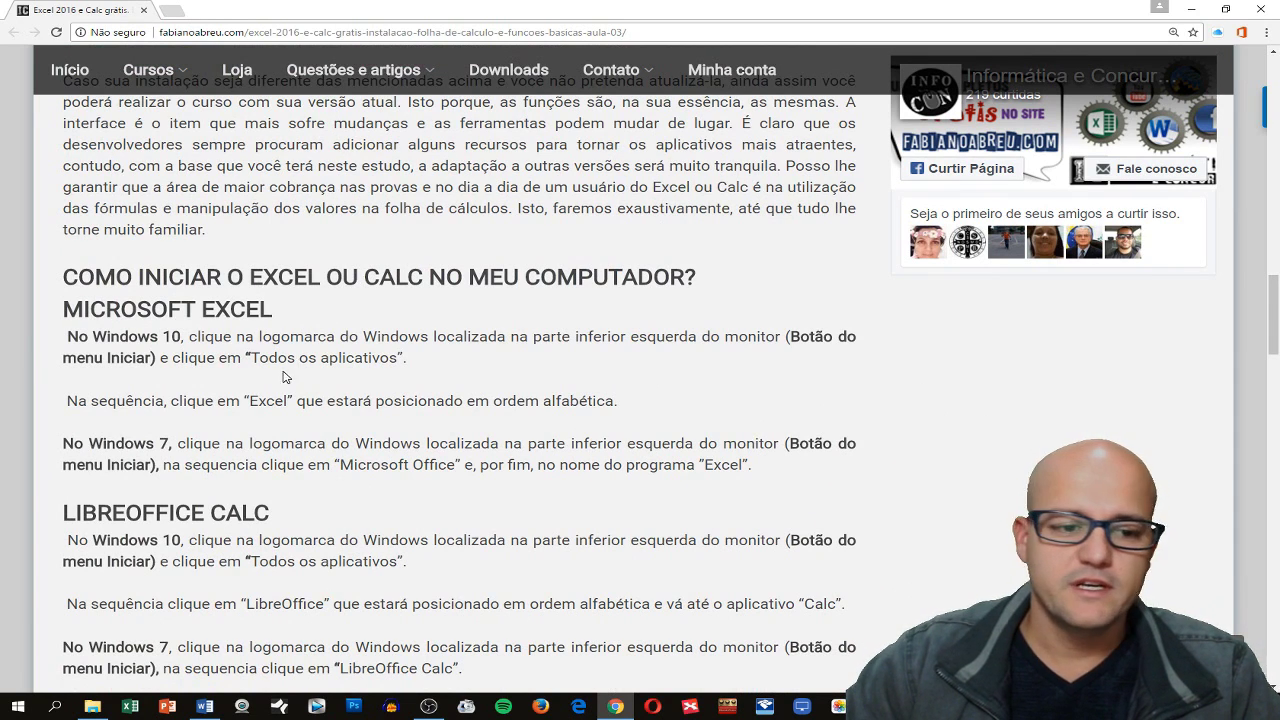
scroll(268, 376, down, 2)
scroll(268, 376, down, 3)
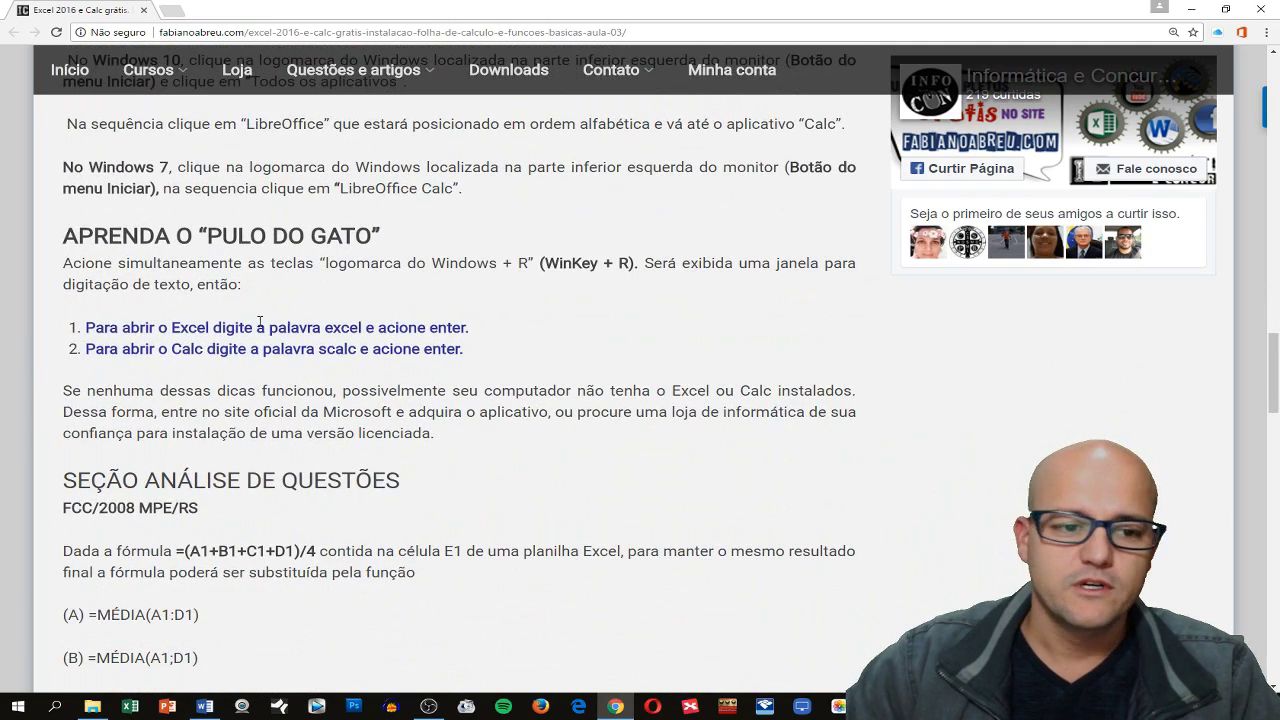
scroll(257, 336, down, 1)
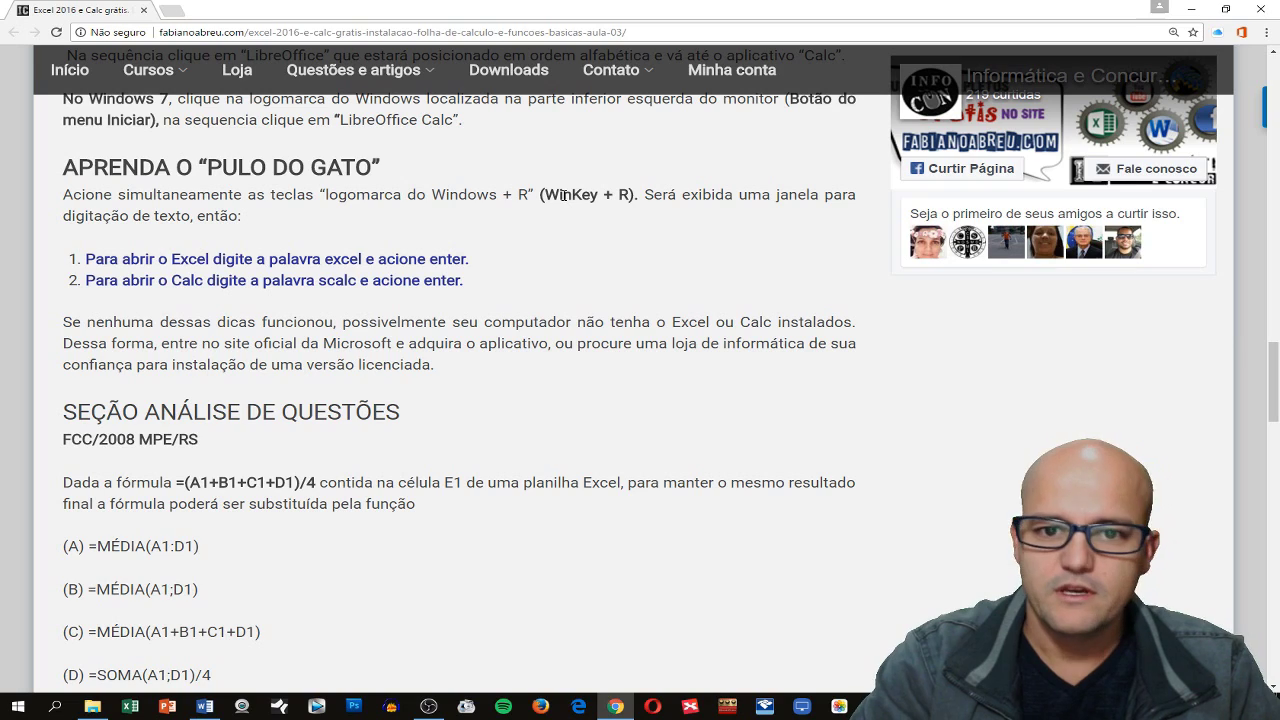
key(super+r)
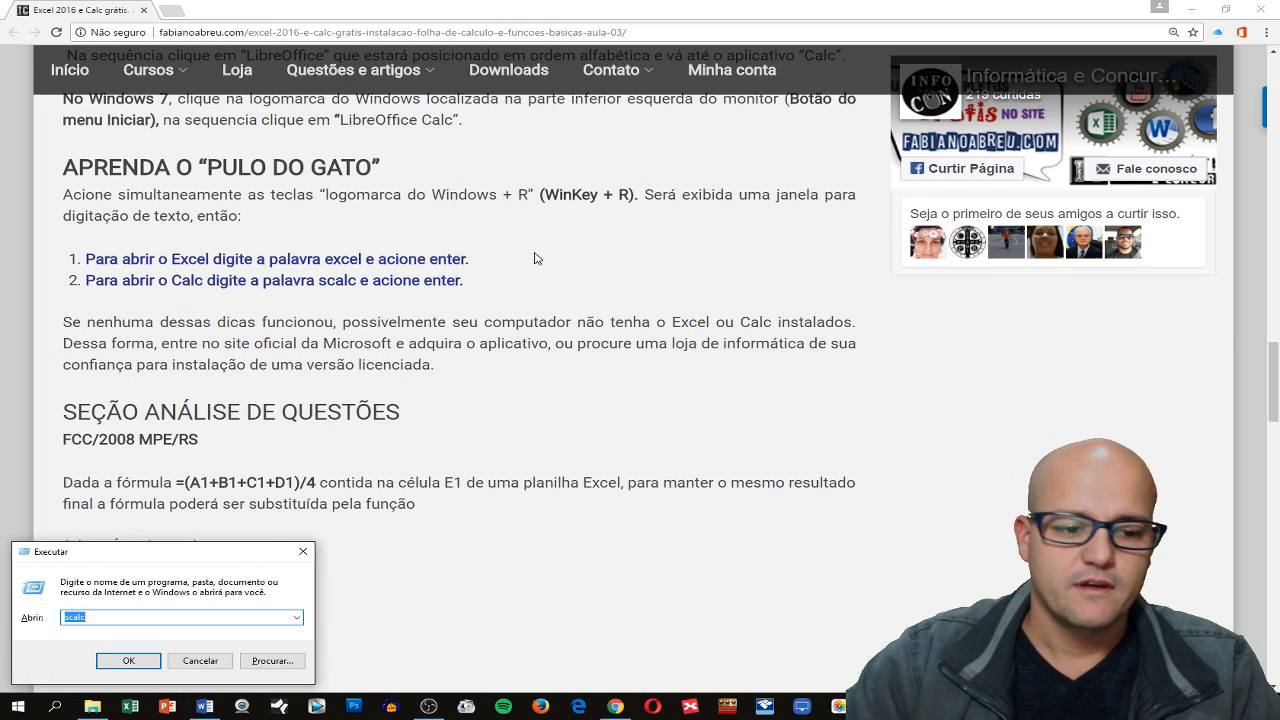
Run scalc from the Windows Run dialog to start LibreOffice Calc.
drag(134, 552, 262, 209)
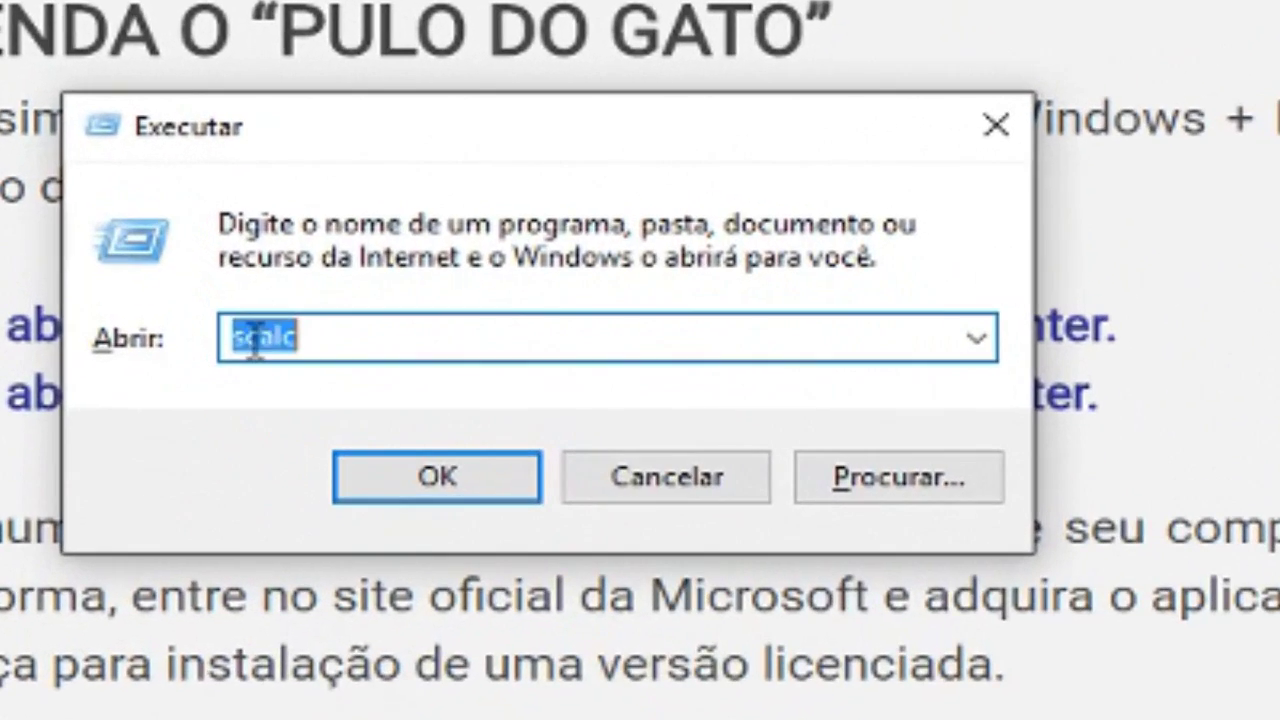
click(201, 269)
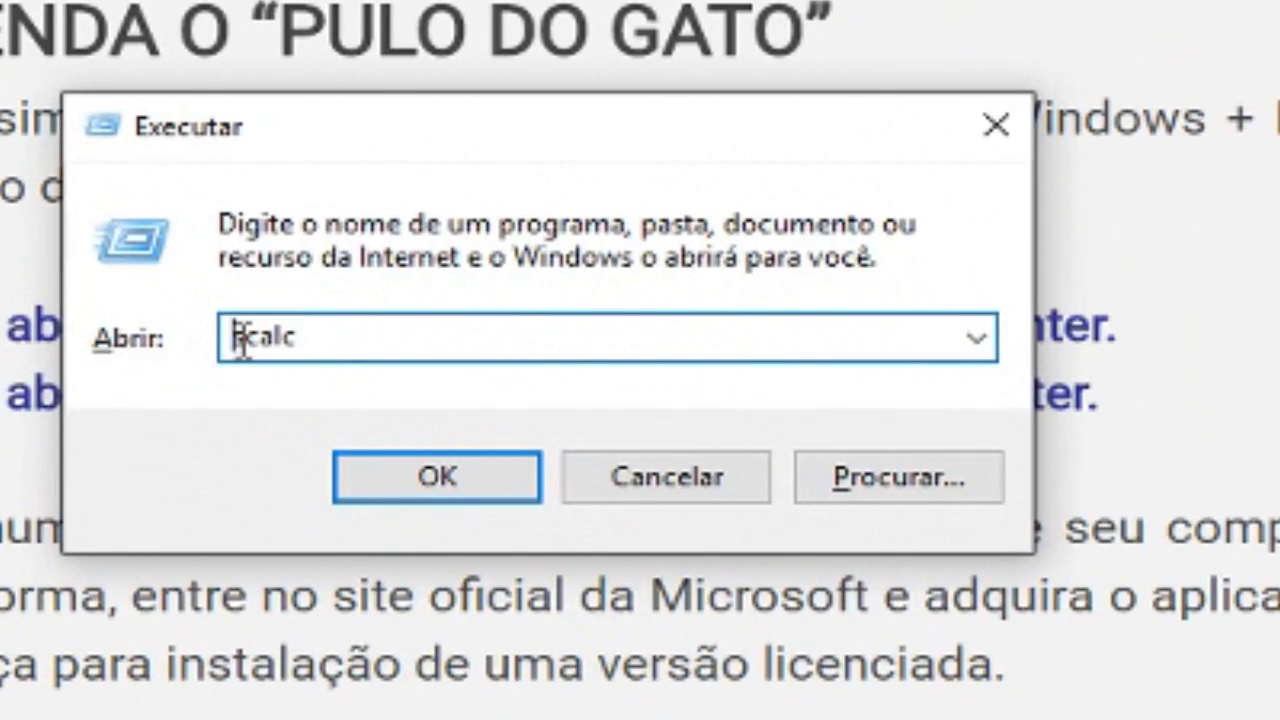
click(358, 336)
click(423, 477)
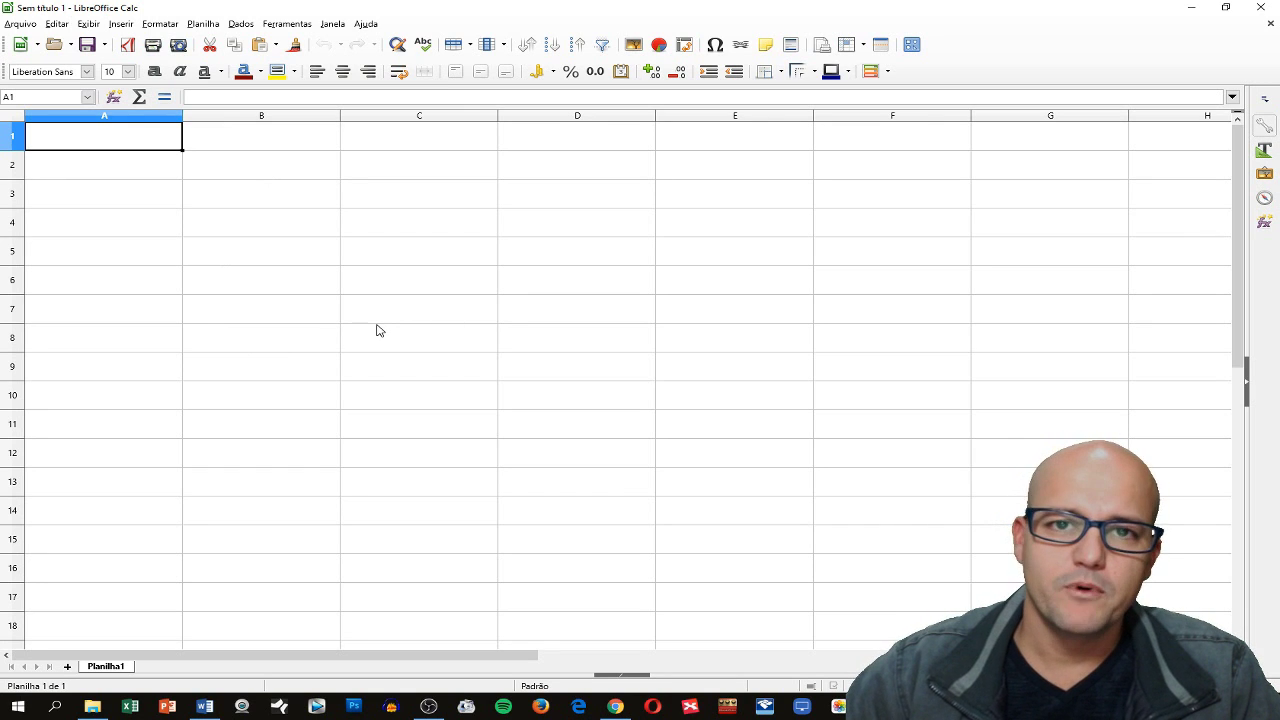
Try selecting the sheet, column C and row 6, then zoom in and begin editing C6.
click(9, 119)
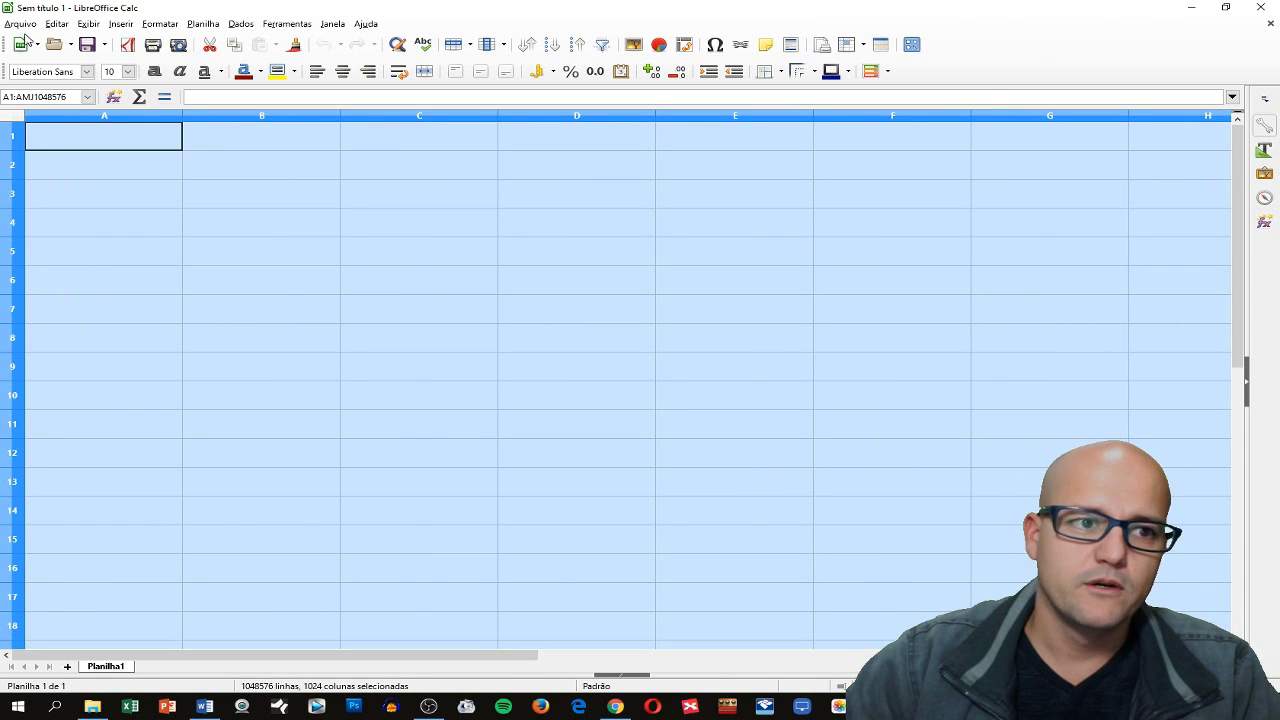
click(107, 205)
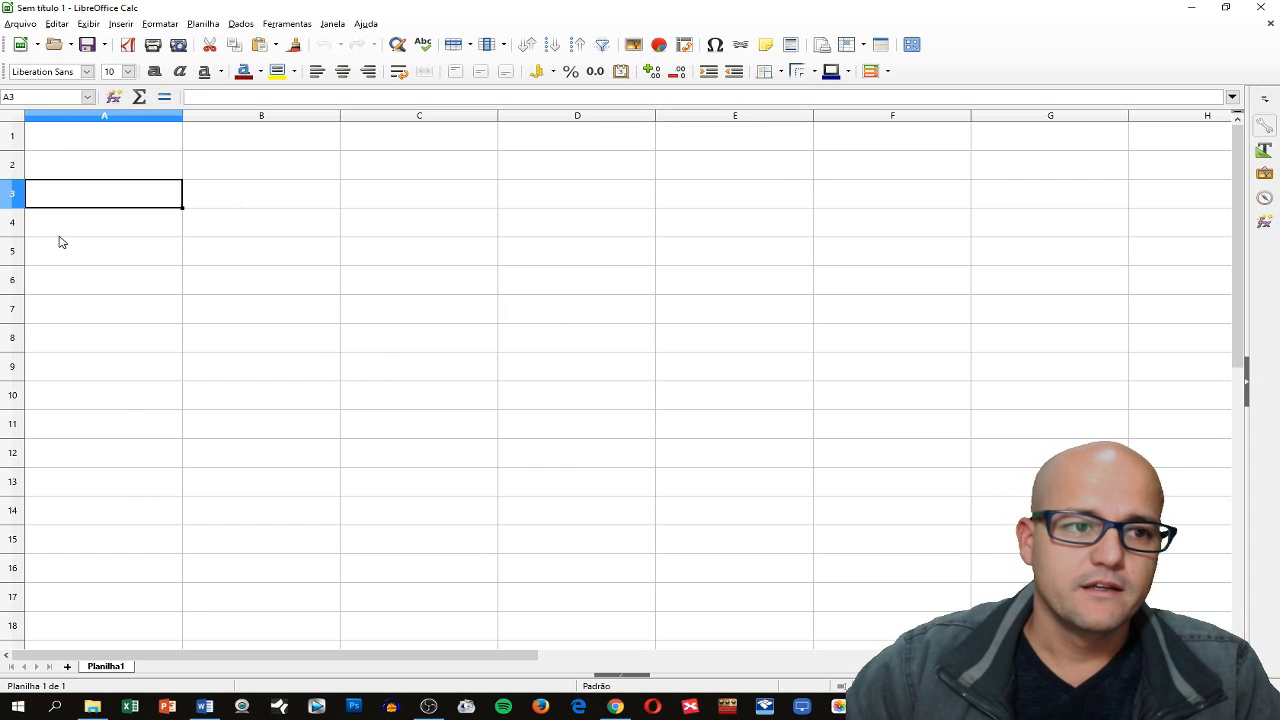
click(25, 97)
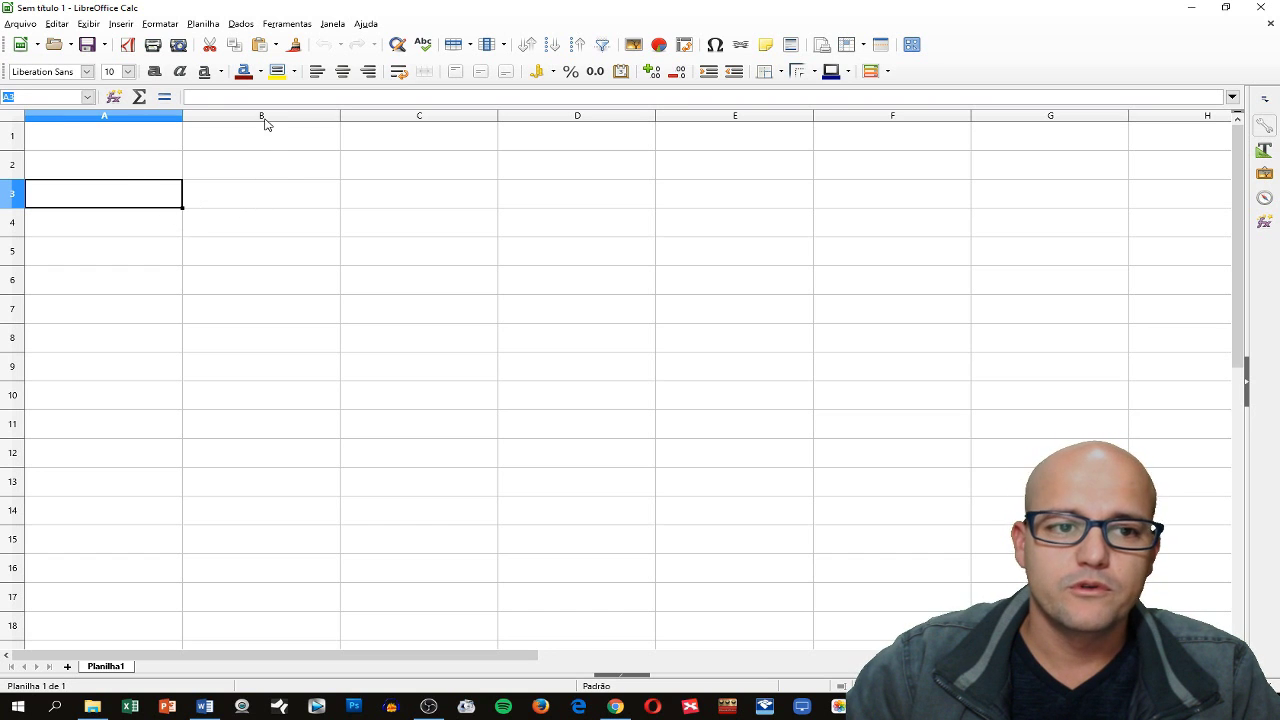
click(430, 117)
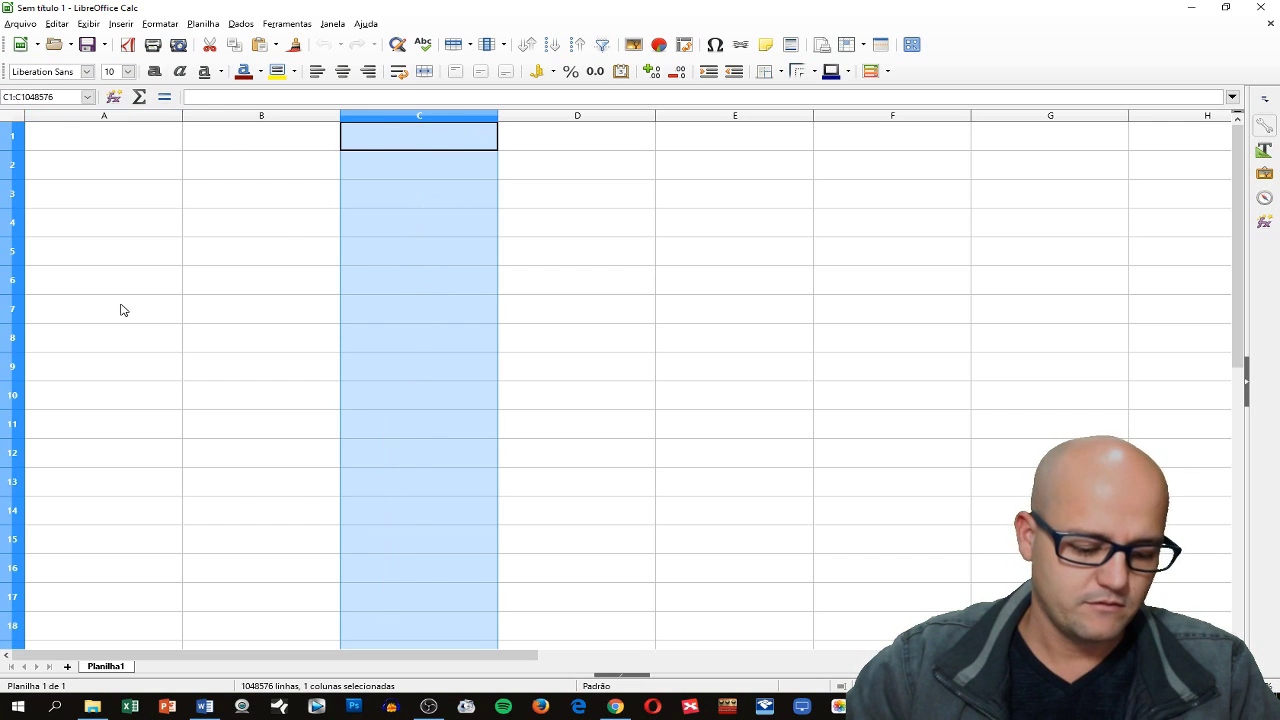
ctrl+click(5, 282)
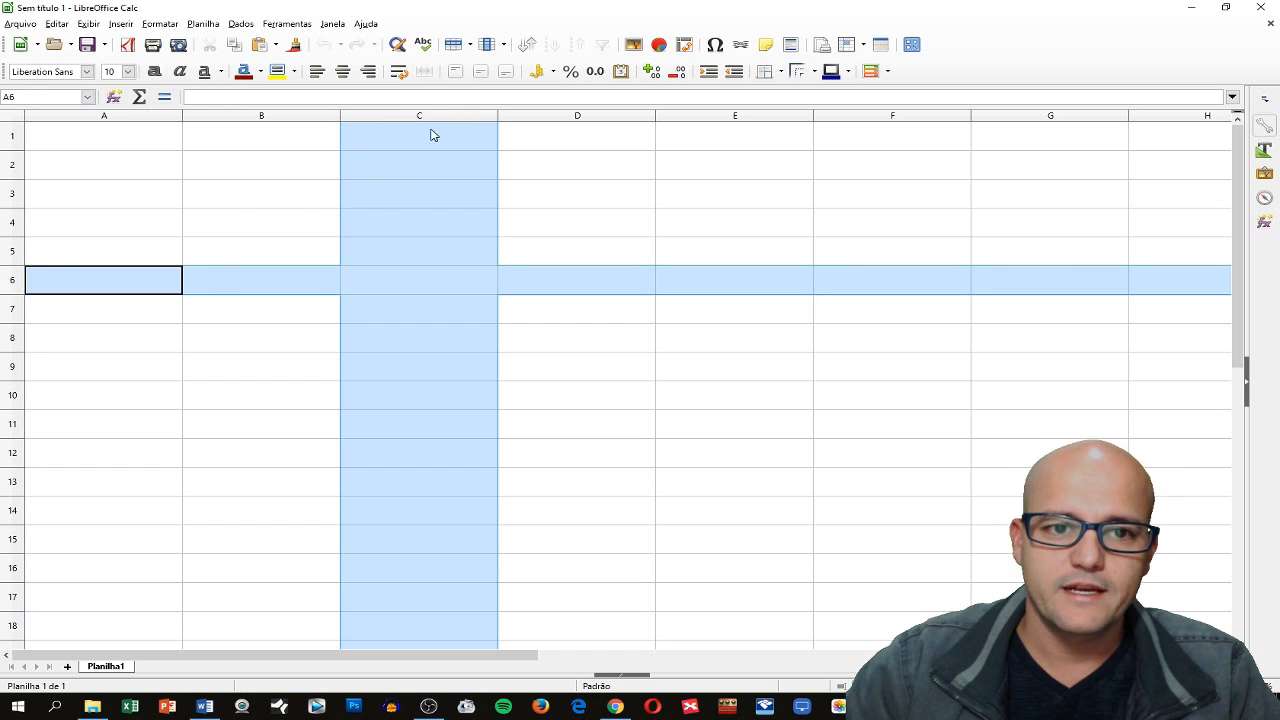
click(409, 284)
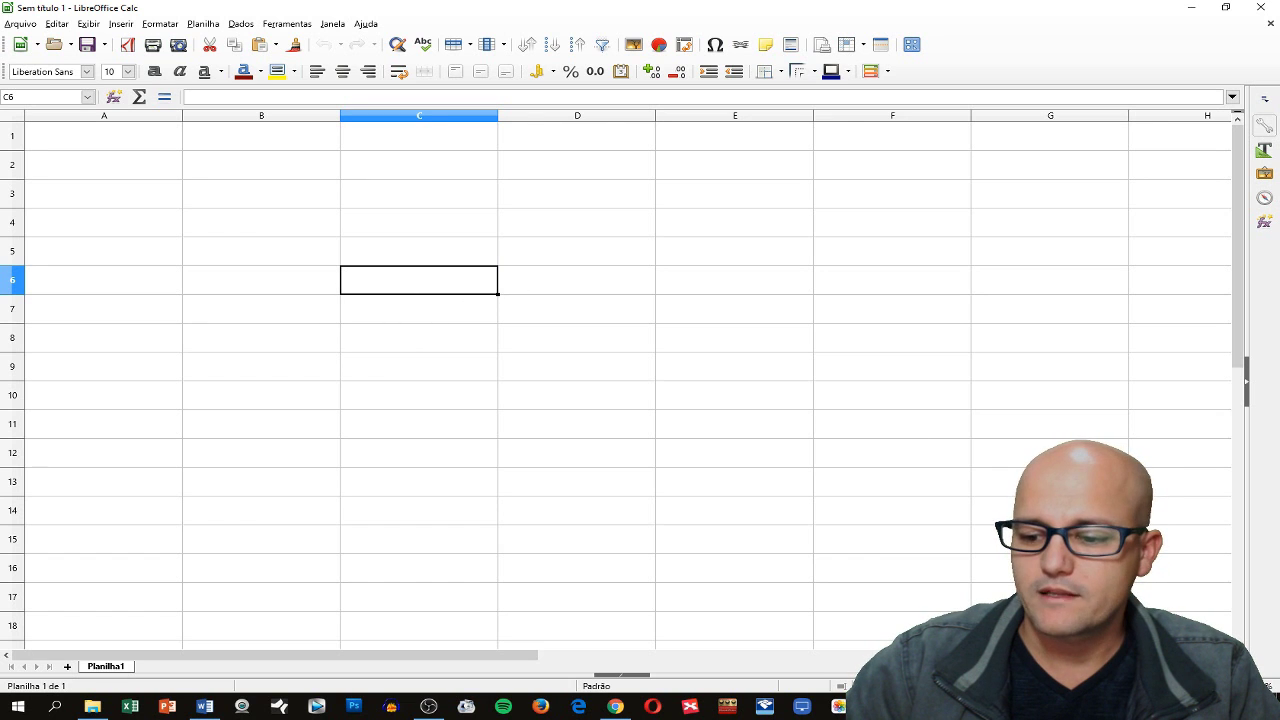
ctrl+scroll(520, 287, up, 2)
ctrl+scroll(706, 483, up, 1)
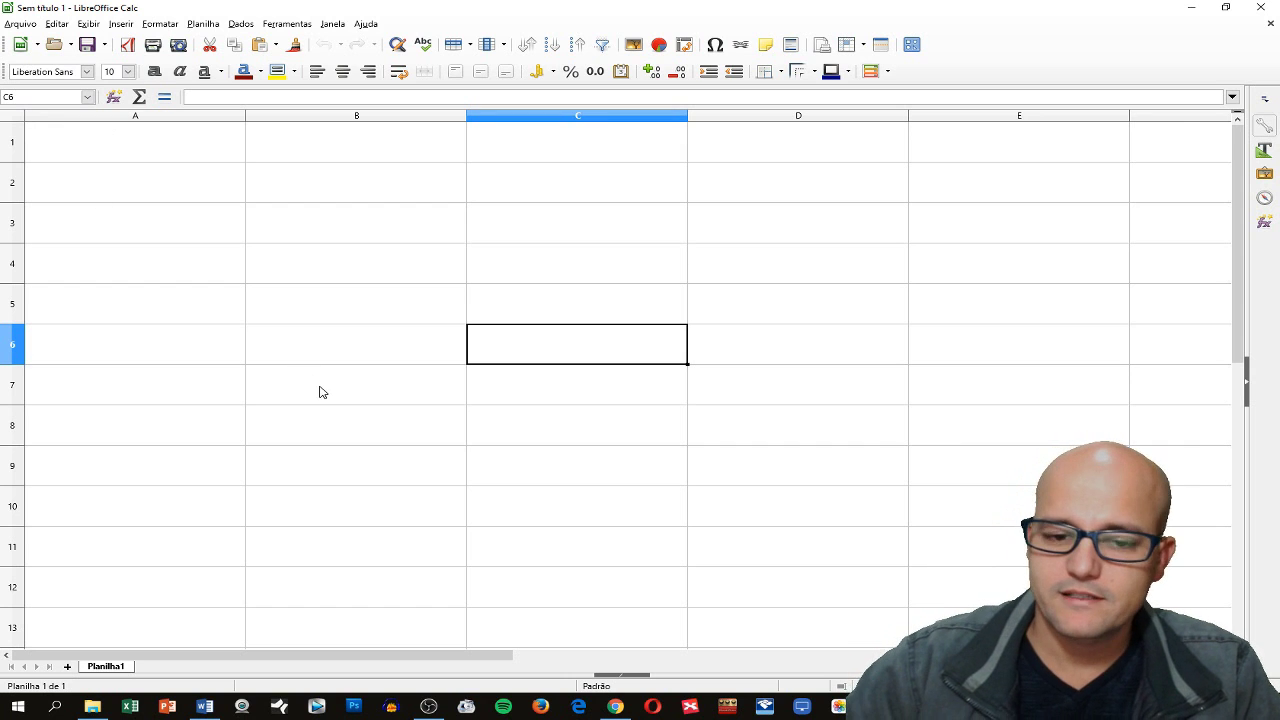
double_click(509, 346)
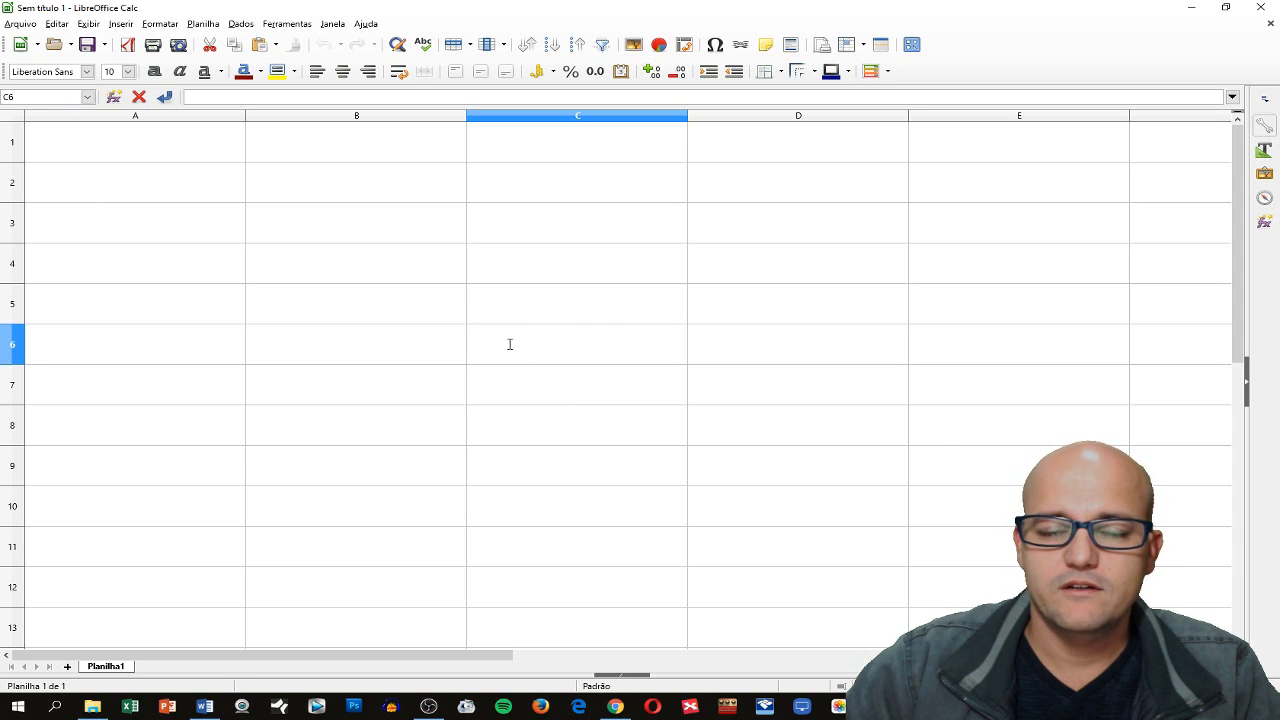
Enter 10 in cell C6.
text(1)
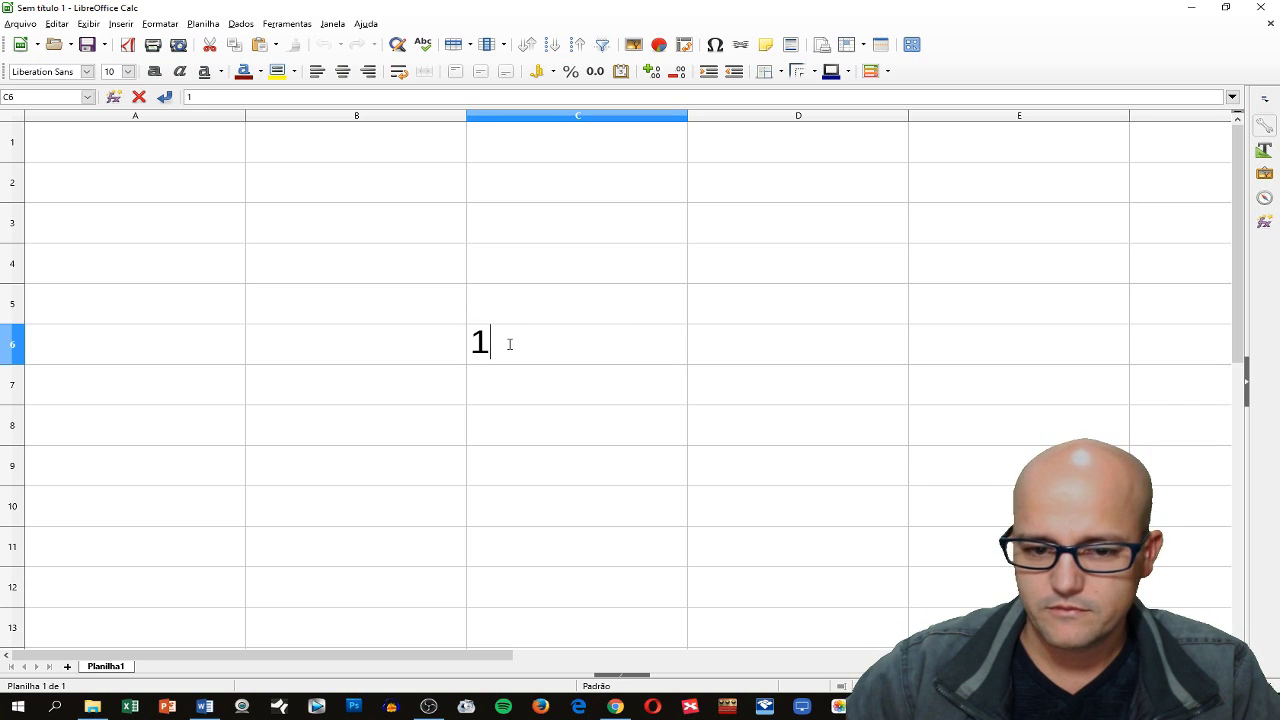
text(00)
key(BackSpace)
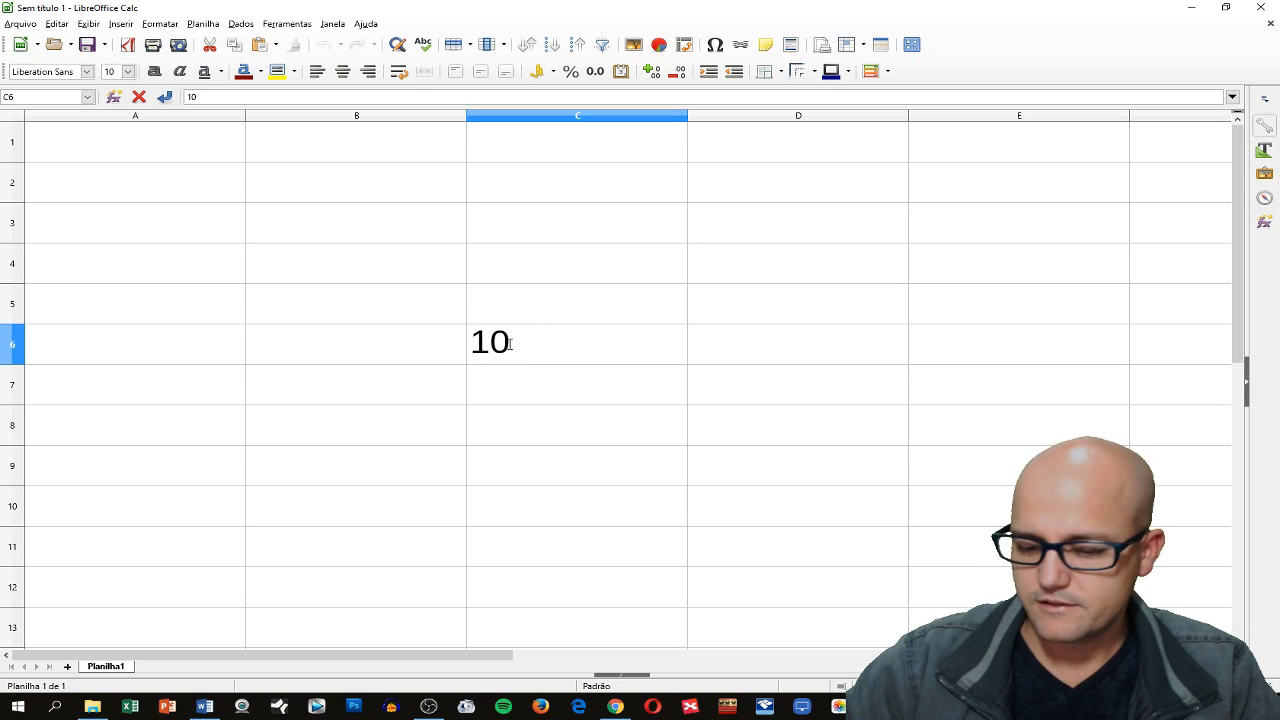
key(Return)
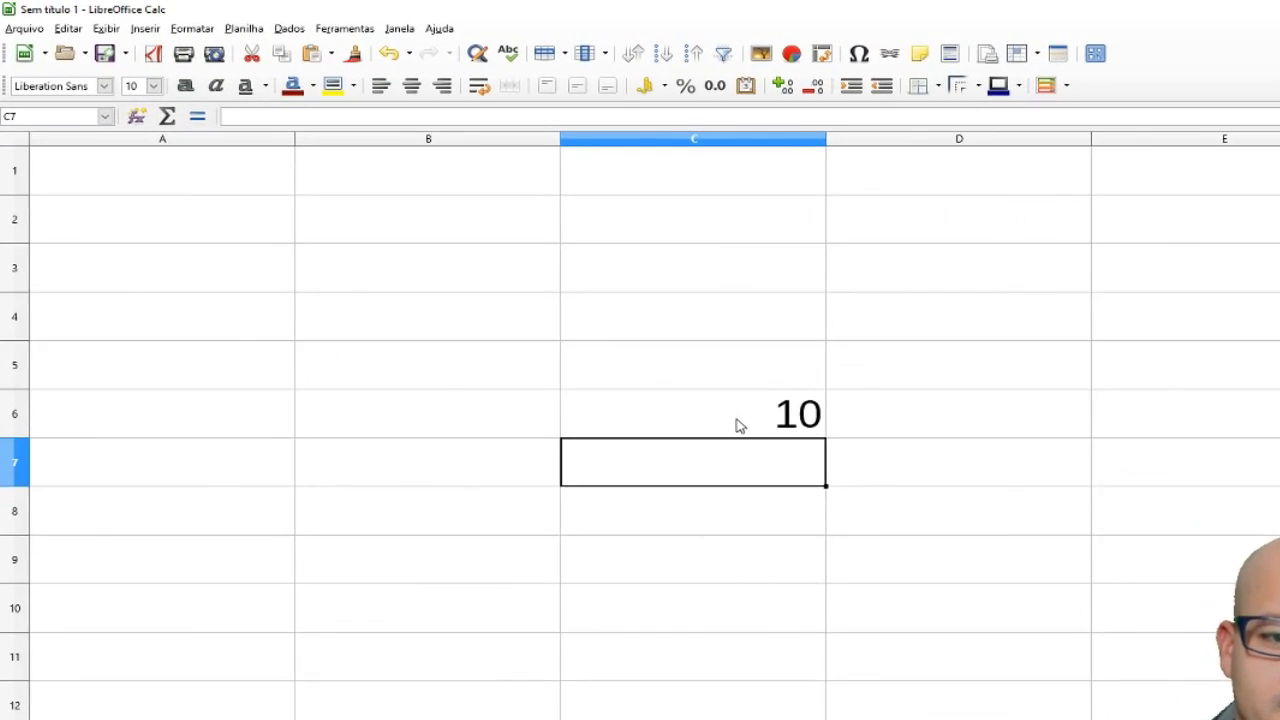
Reselect C6, then move to C5 and start editing it in the input line.
click(645, 355)
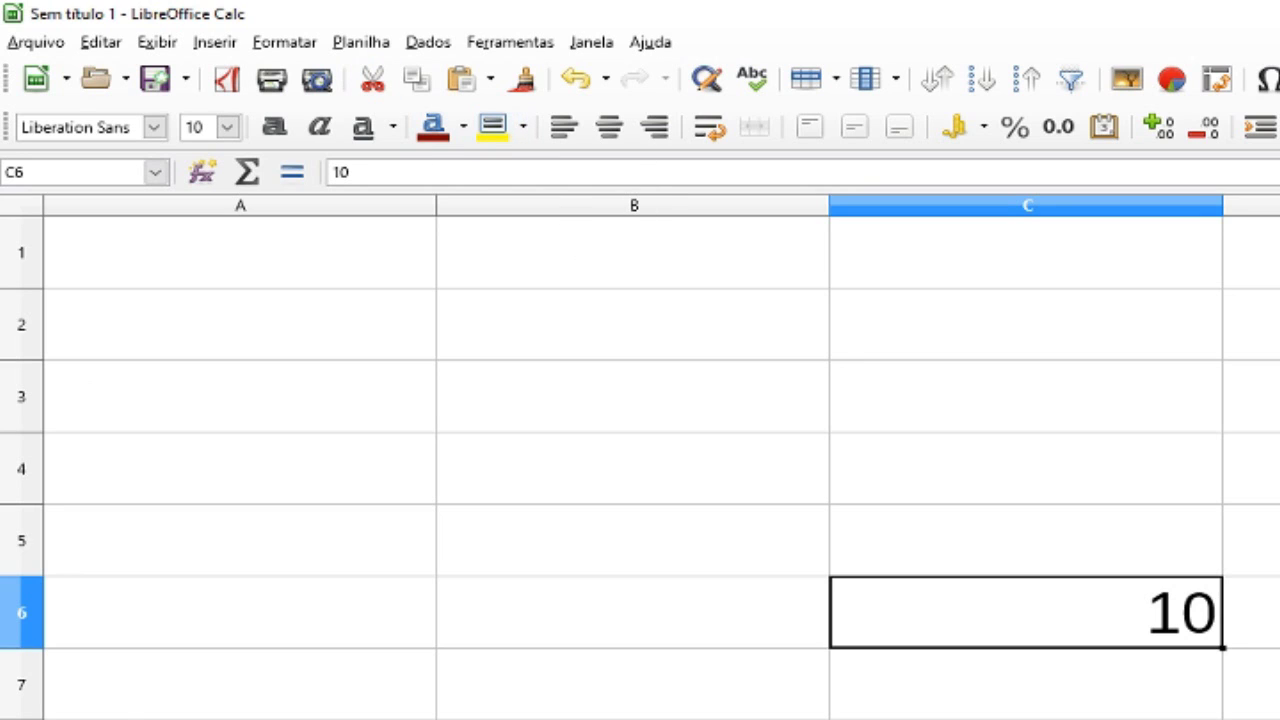
click(1011, 534)
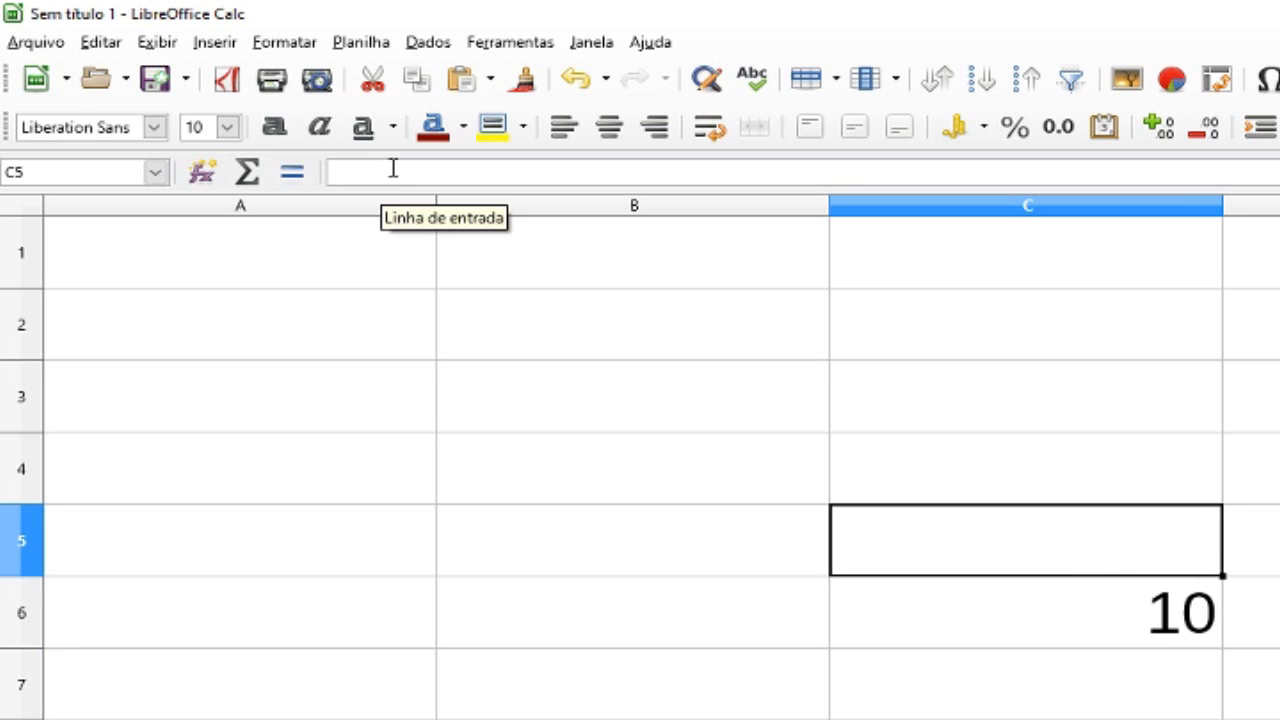
click(354, 173)
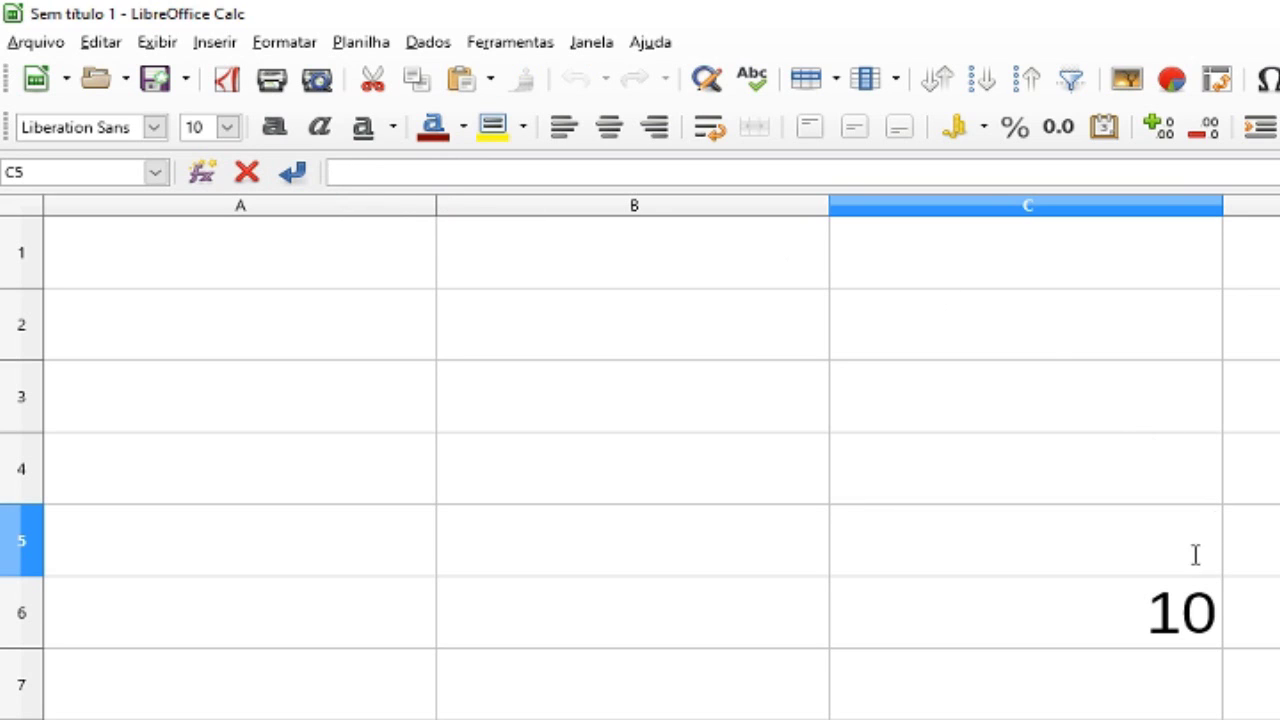
Enter sg in cell B3, replacing the test text typed there first.
click(648, 420)
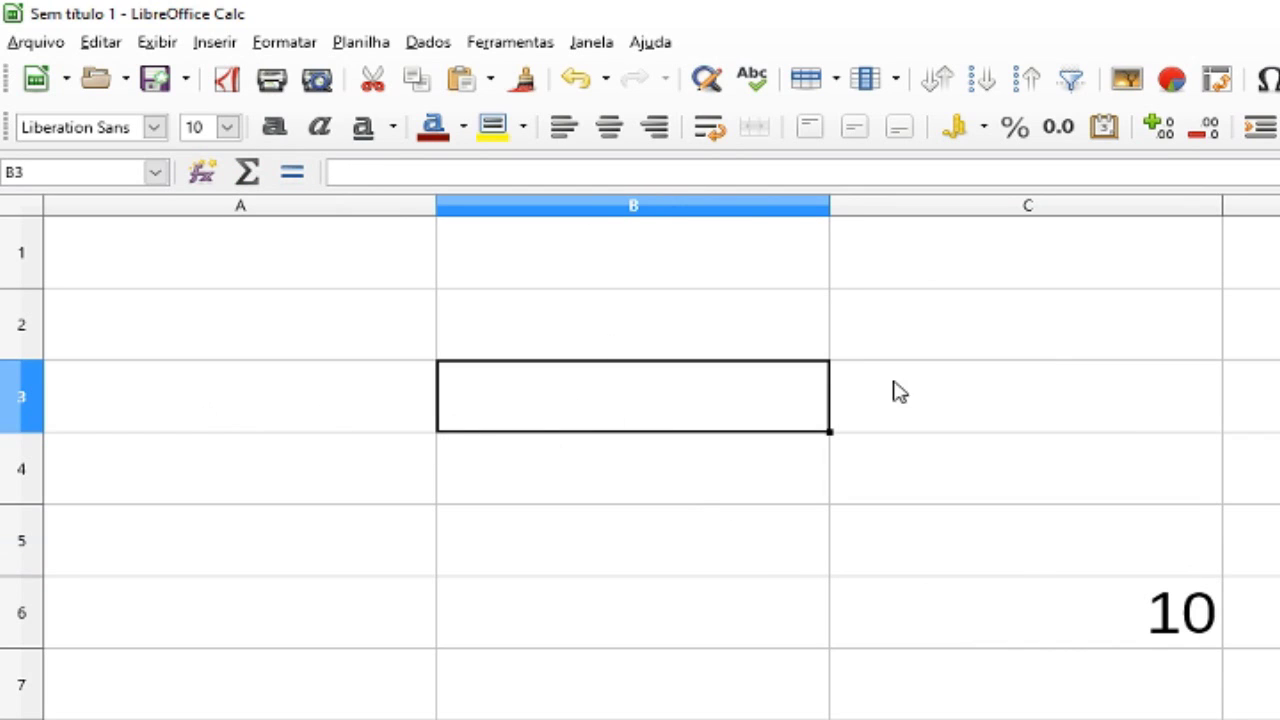
click(354, 173)
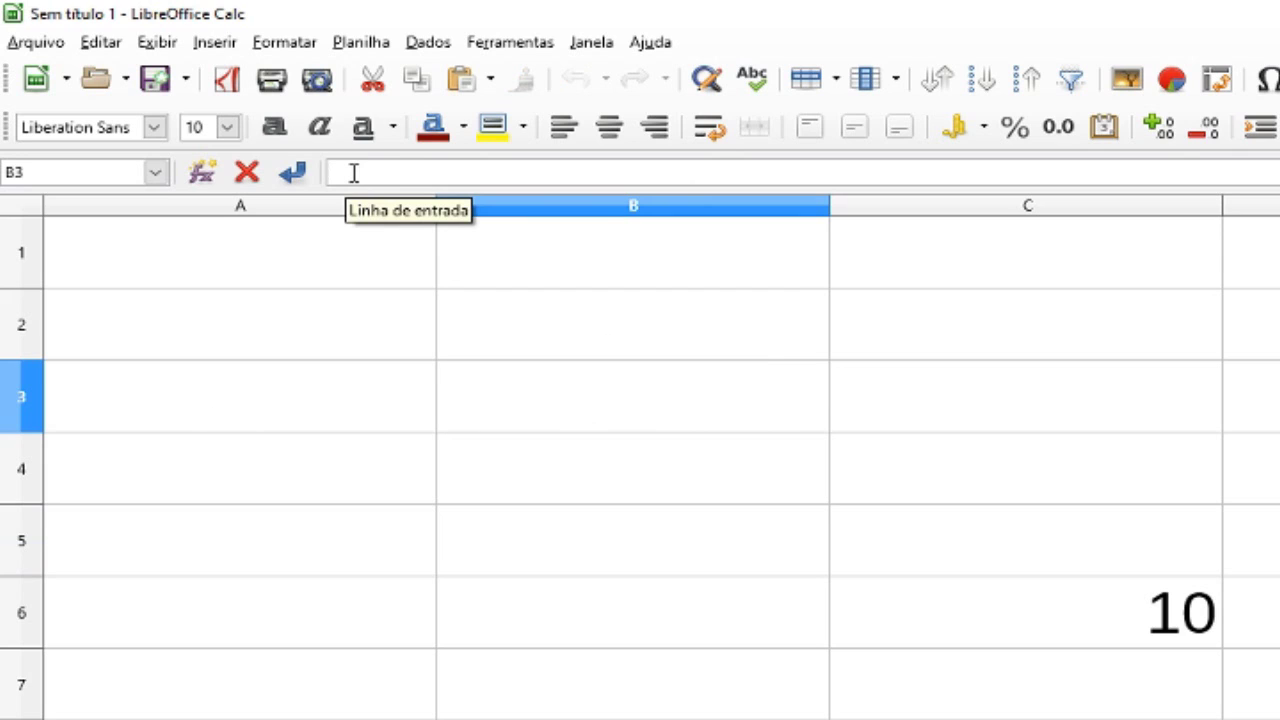
text(ertert)
drag(400, 172, 243, 158)
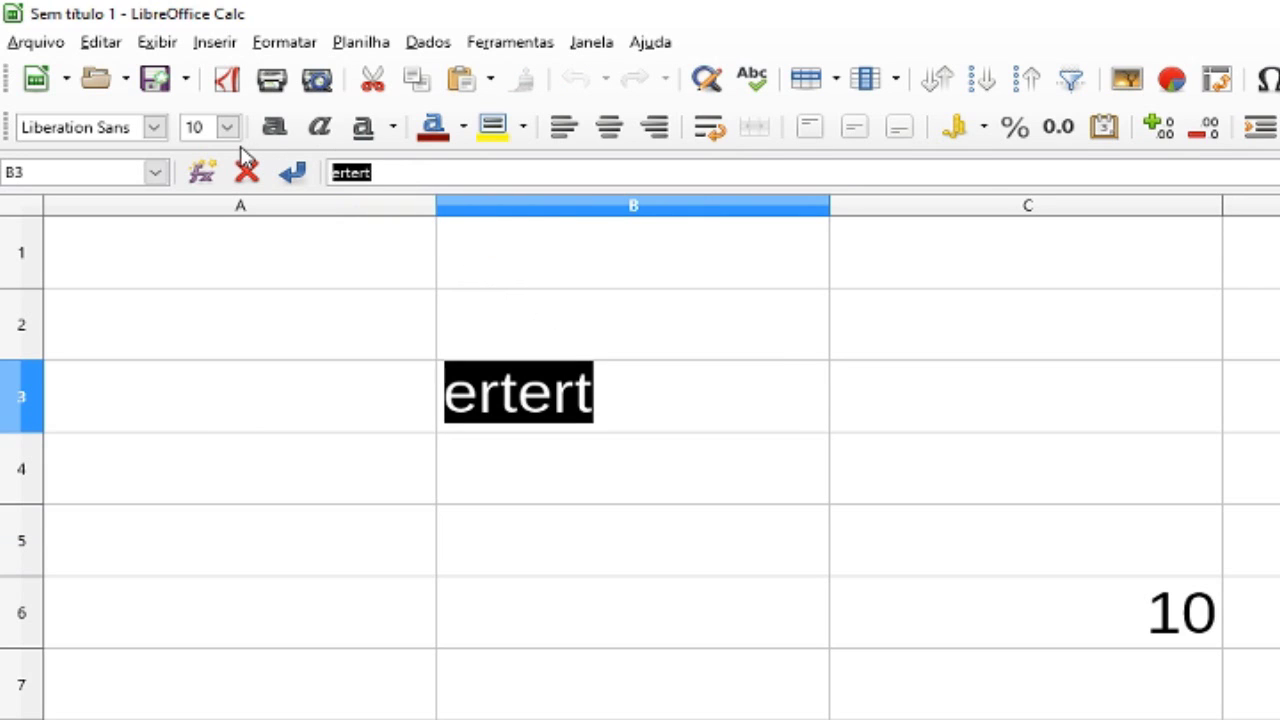
text(10)
key(BackSpace)
key(BackSpace)
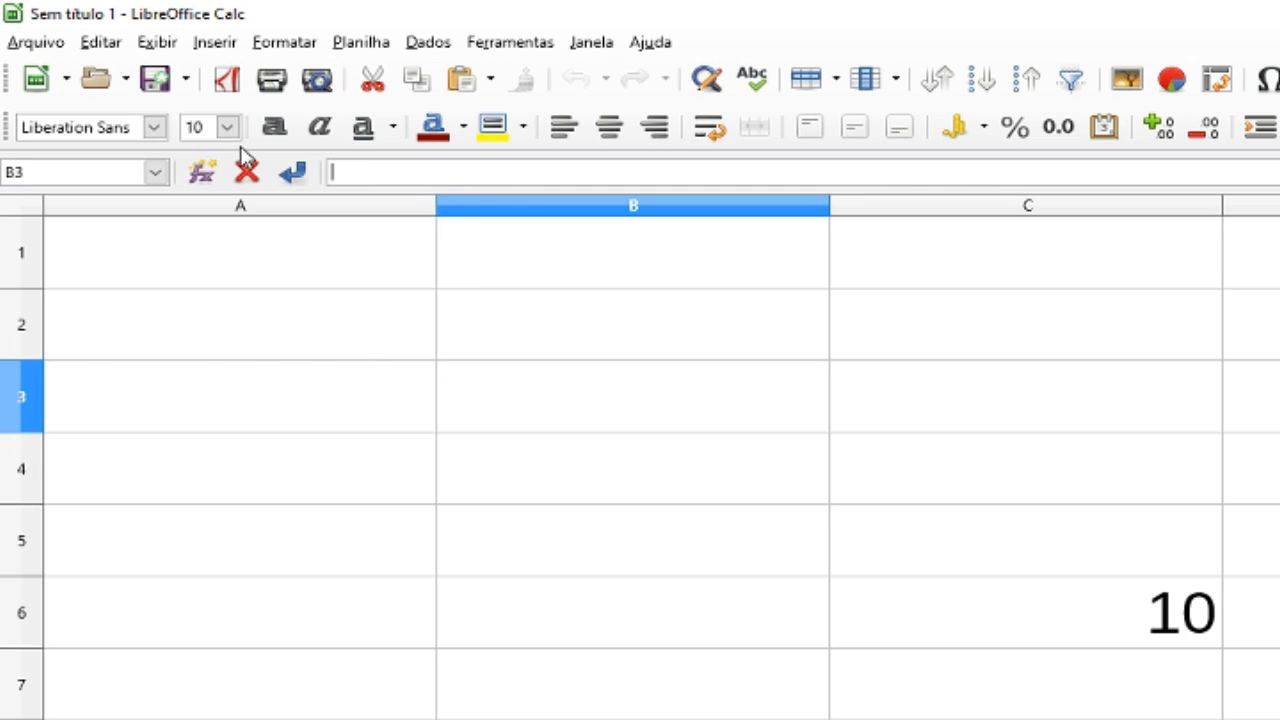
text(sg)
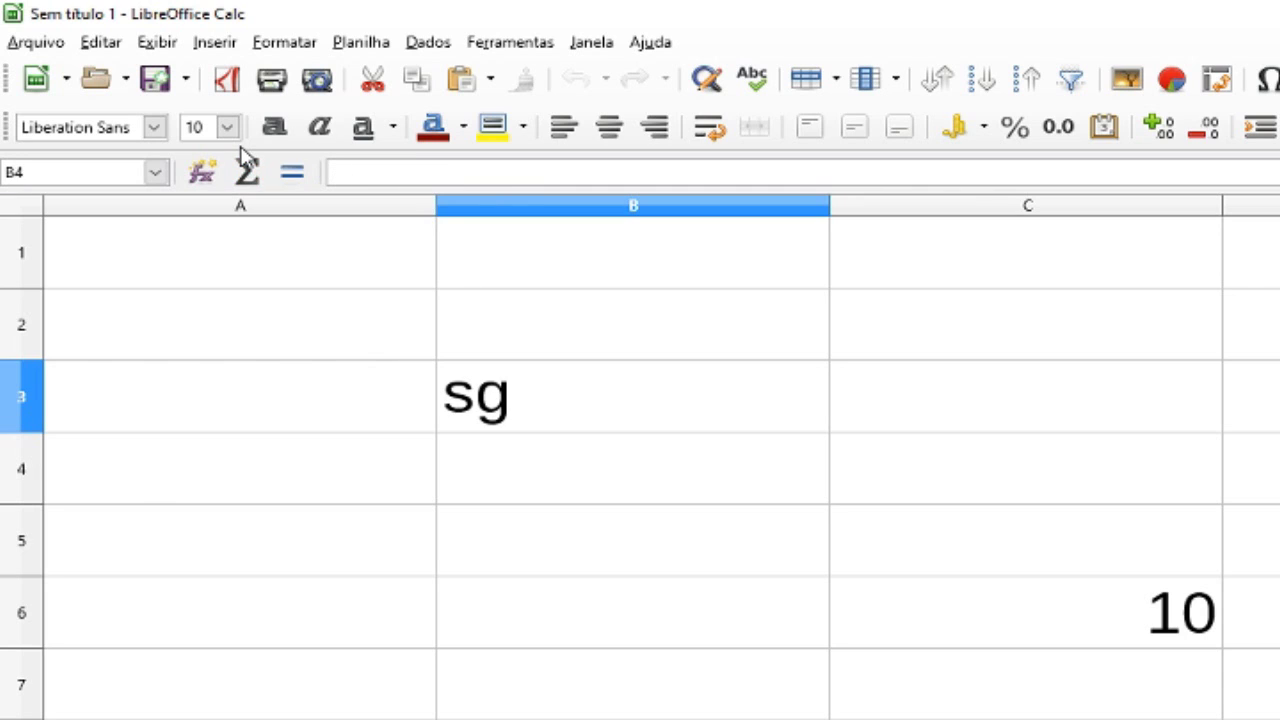
key(Return)
click(525, 424)
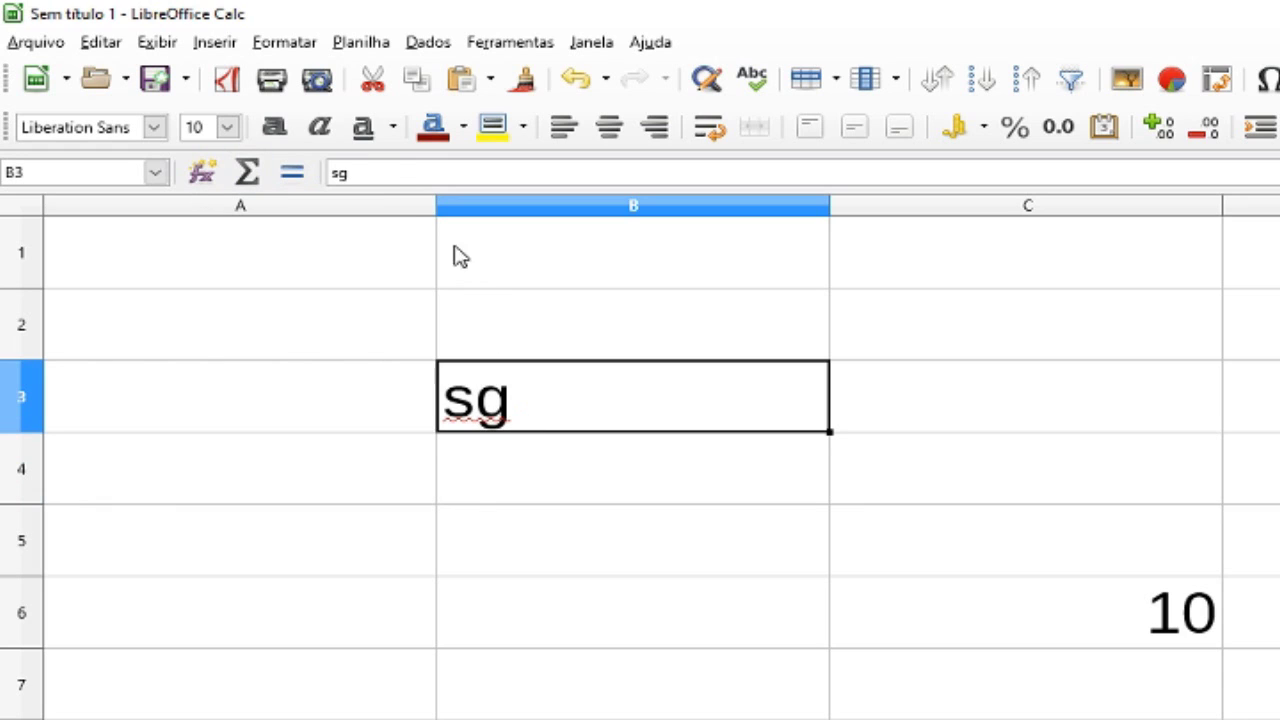
click(380, 173)
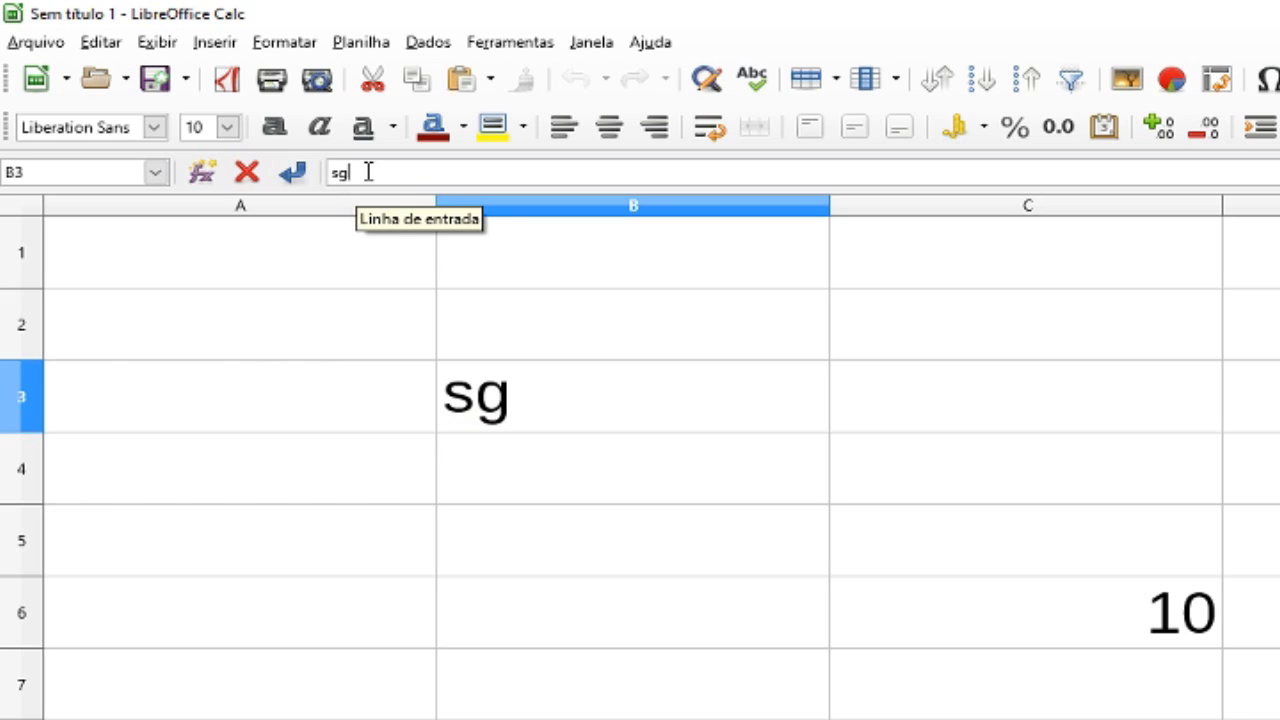
key(Escape)
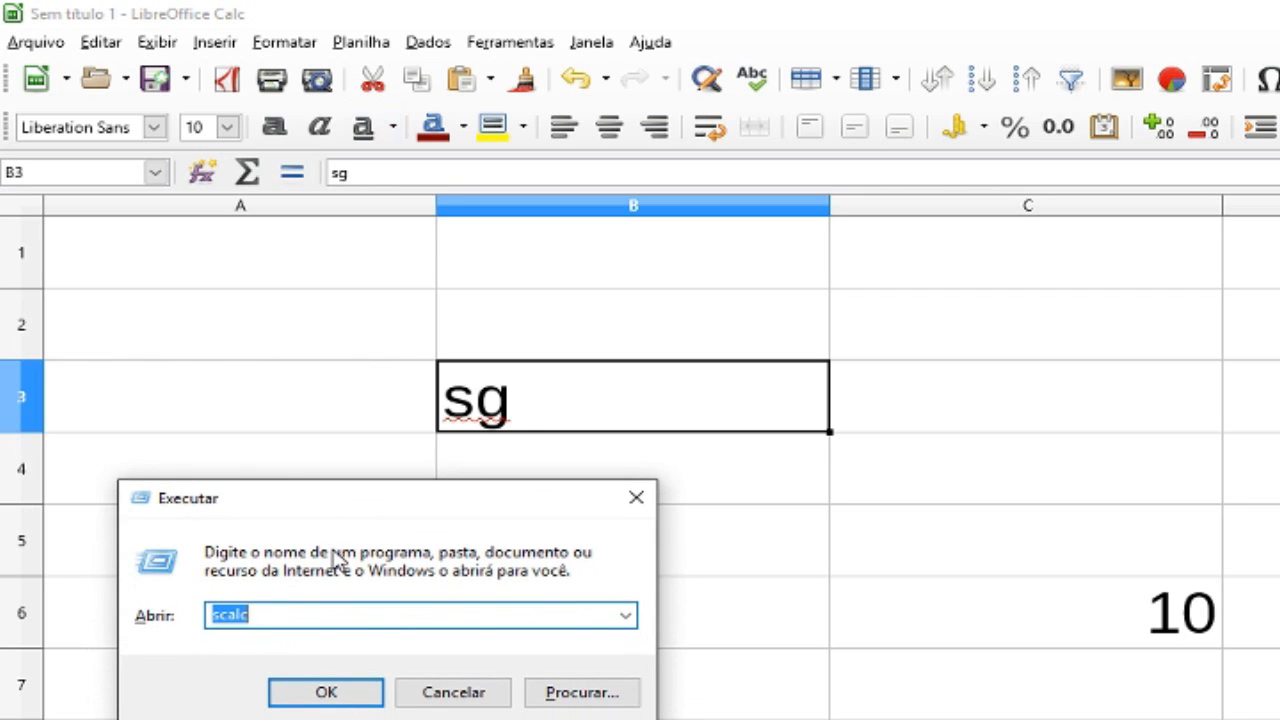
Run excel from the Run dialog and create a blank workbook, Pasta1.
text(excel)
key(Return)
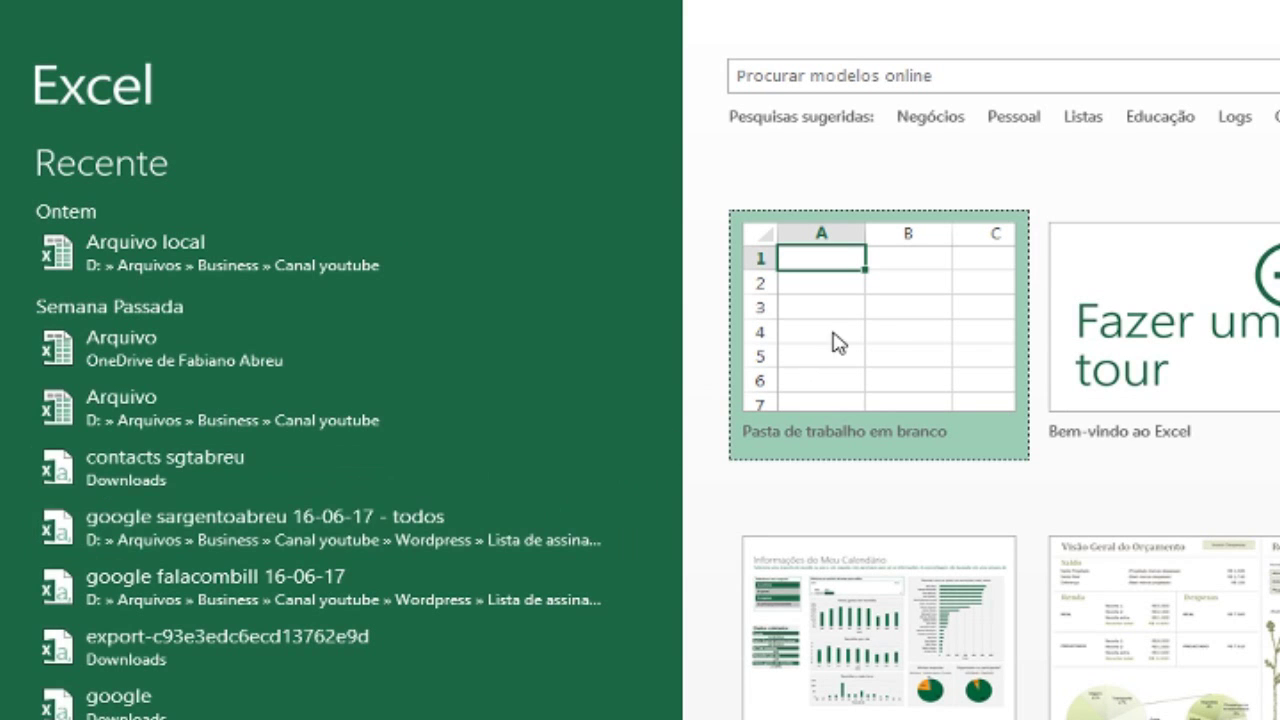
click(838, 340)
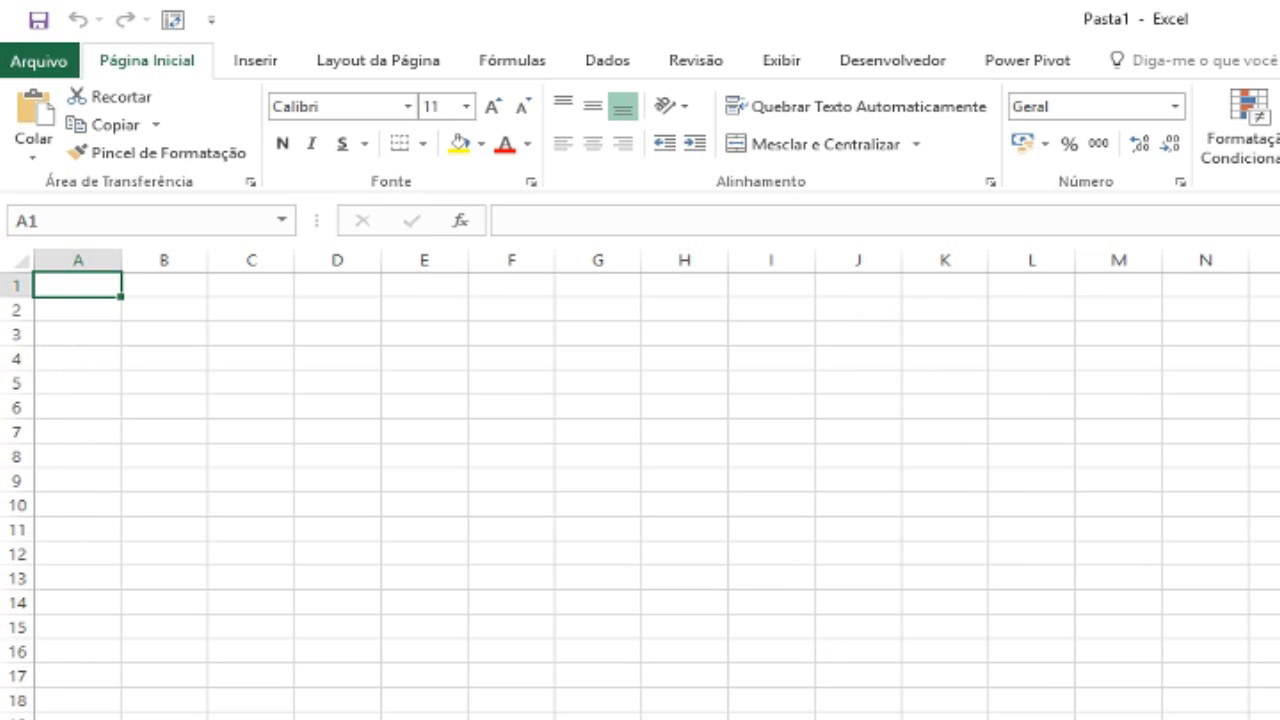
Zoom in on the empty Pasta1 sheet and select cell B3.
ctrl+scroll(640, 484, up, 2)
ctrl+scroll(640, 484, up, 2)
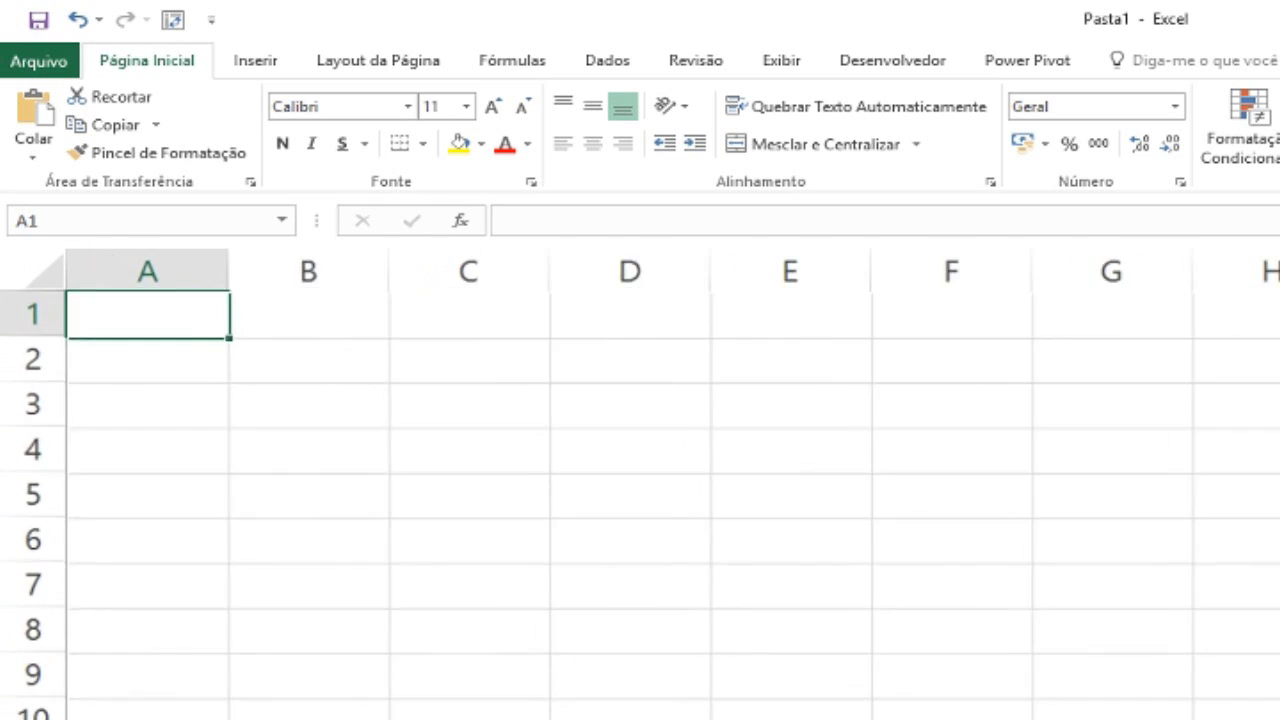
ctrl+scroll(640, 484, up, 2)
ctrl+scroll(640, 484, up, 1)
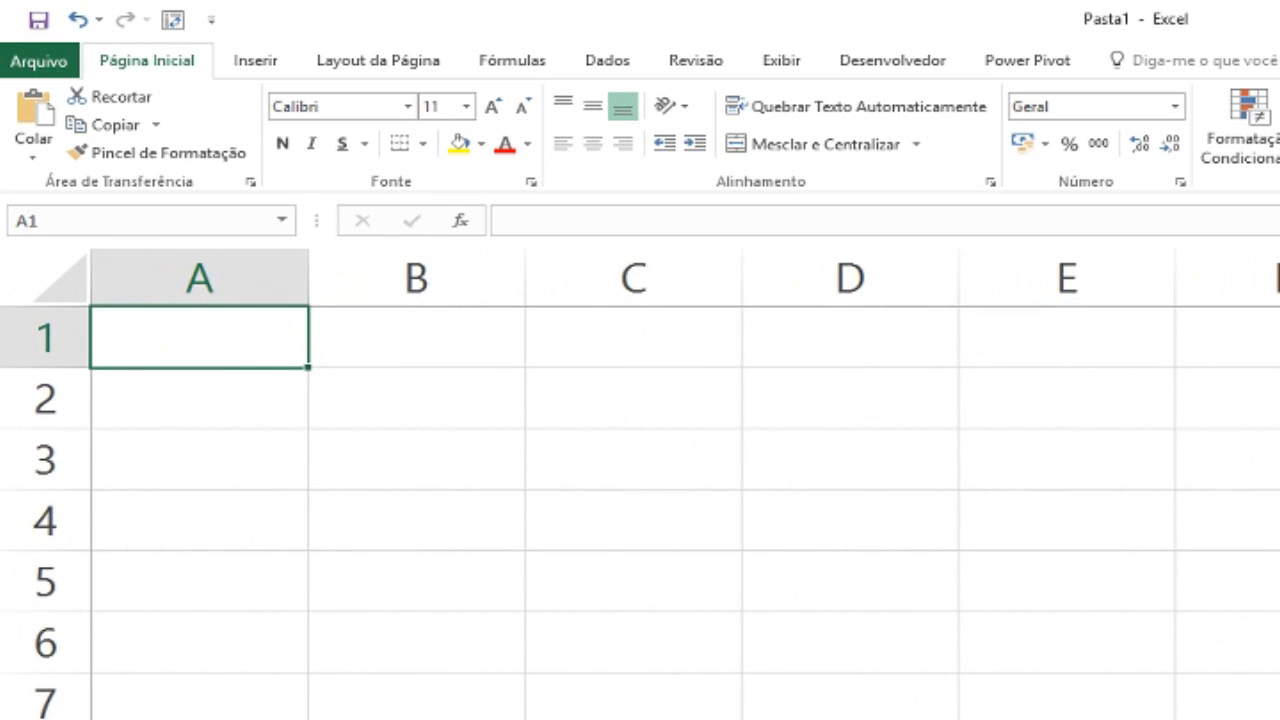
ctrl+scroll(757, 663, up, 1)
ctrl+scroll(757, 663, up, 1)
ctrl+scroll(757, 663, up, 1)
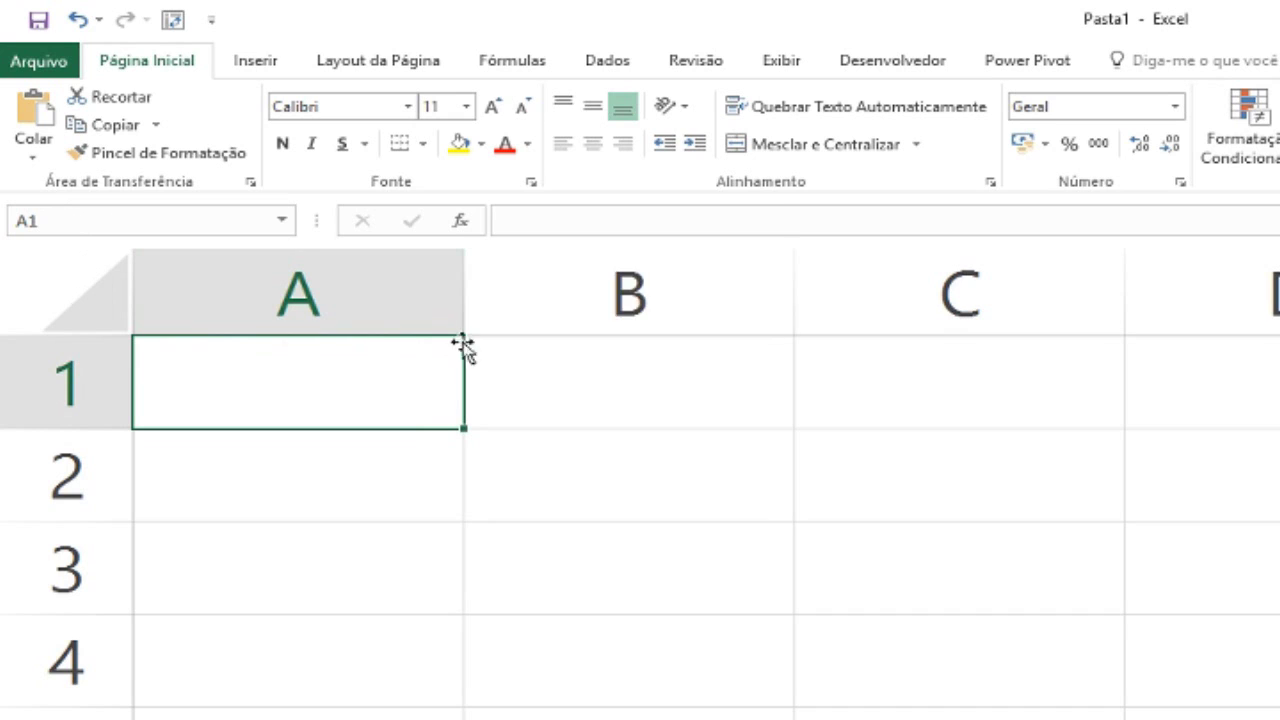
click(584, 221)
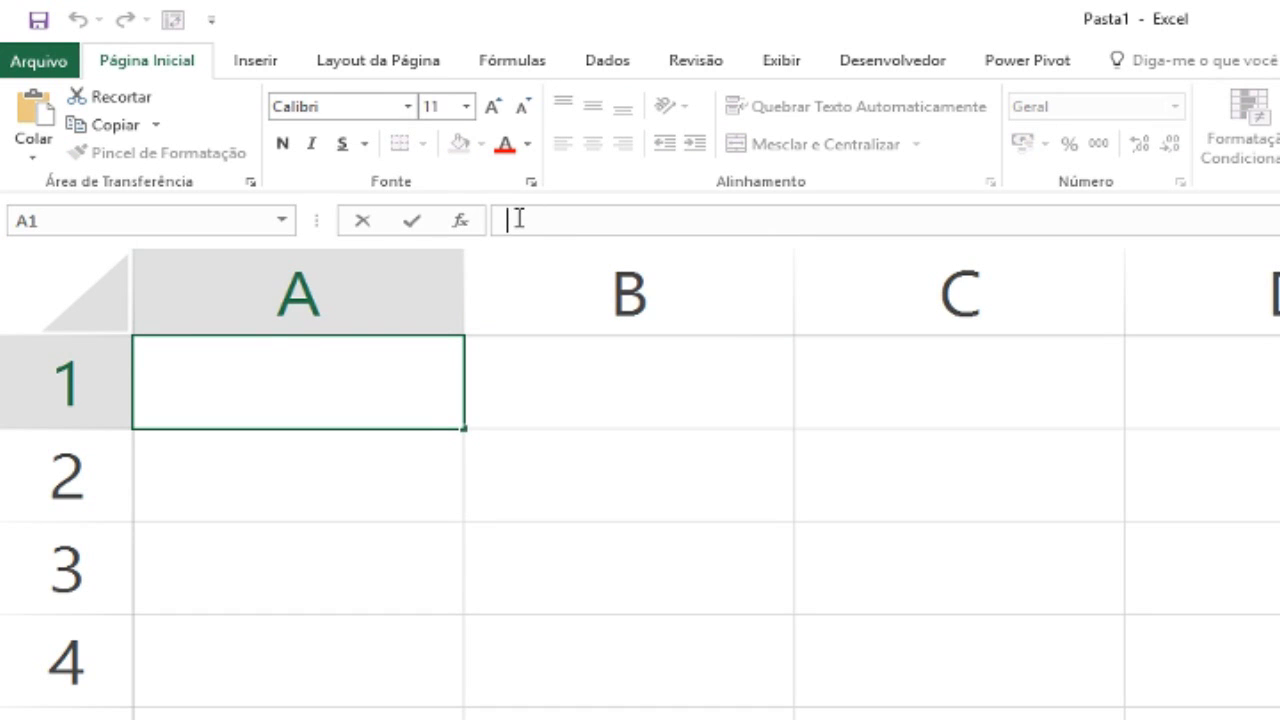
click(787, 602)
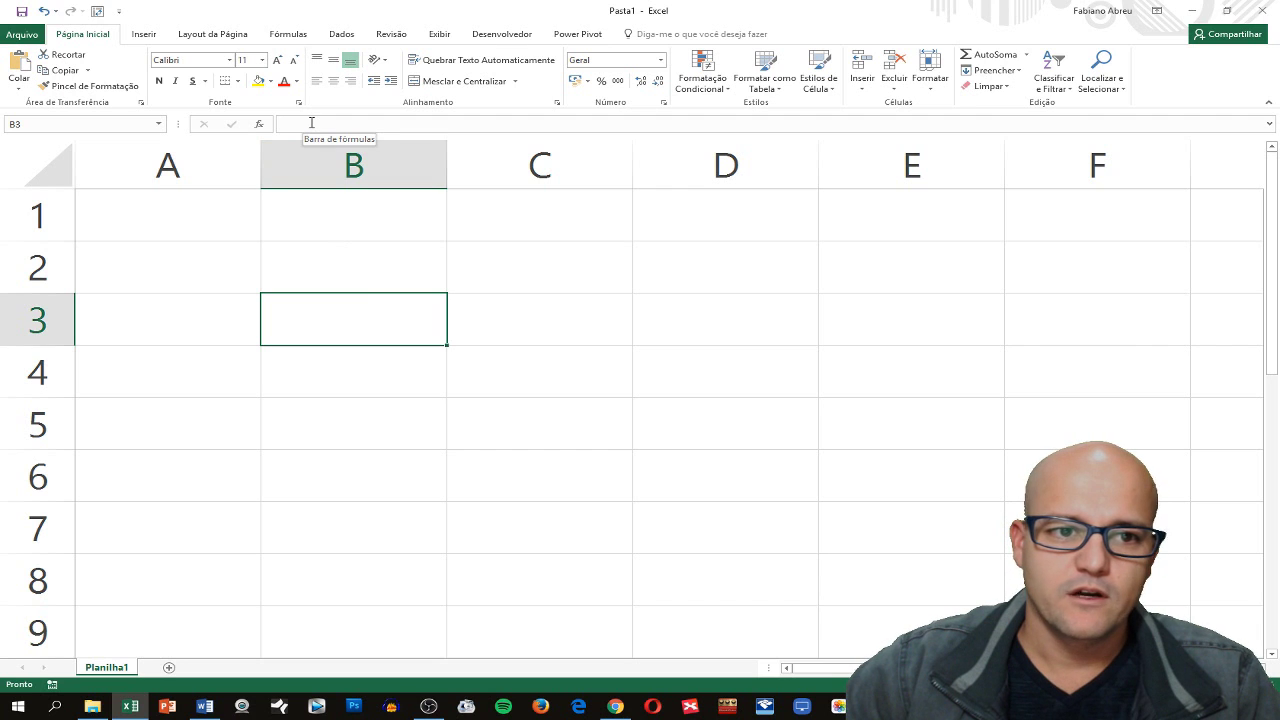
text(sdf)
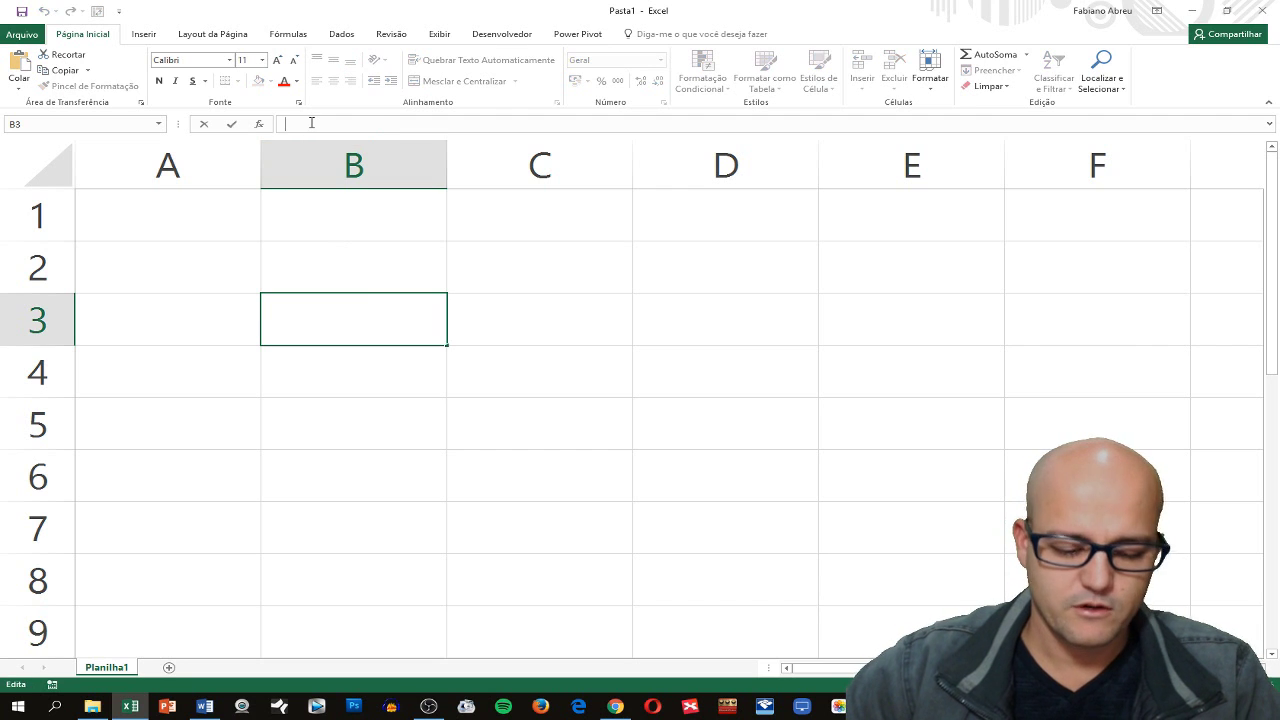
text(sadfa)
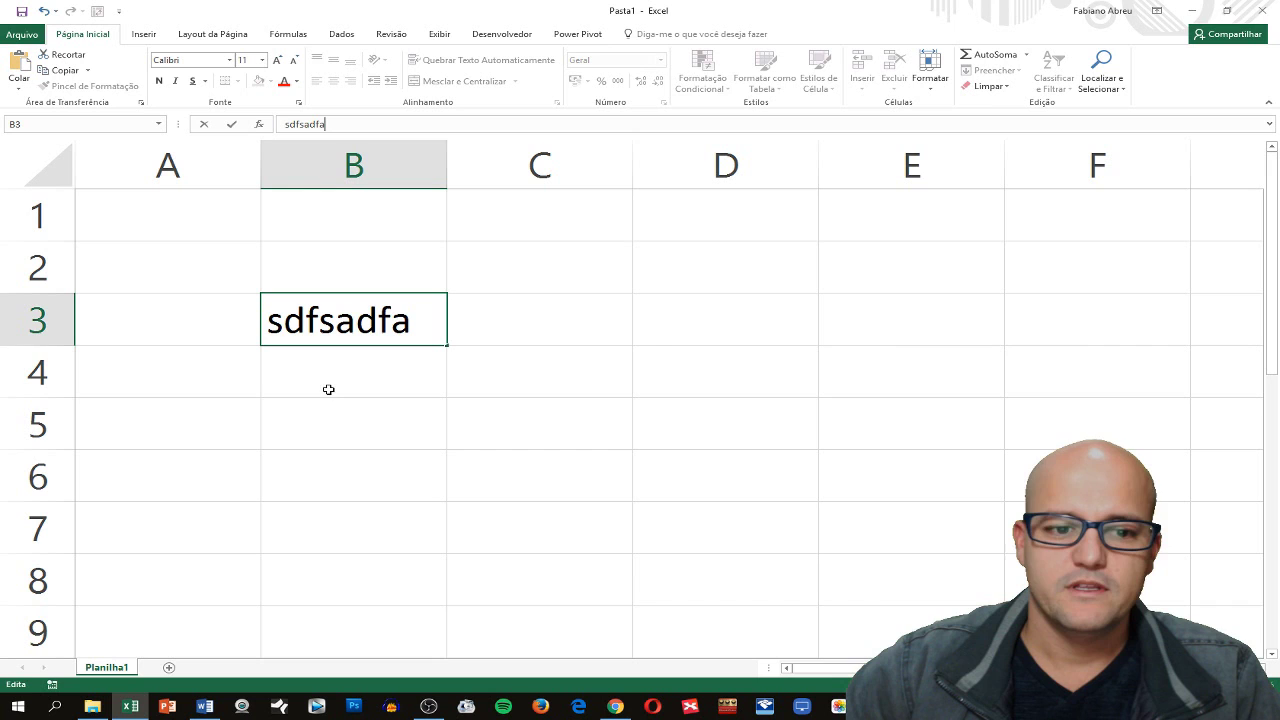
key(Return)
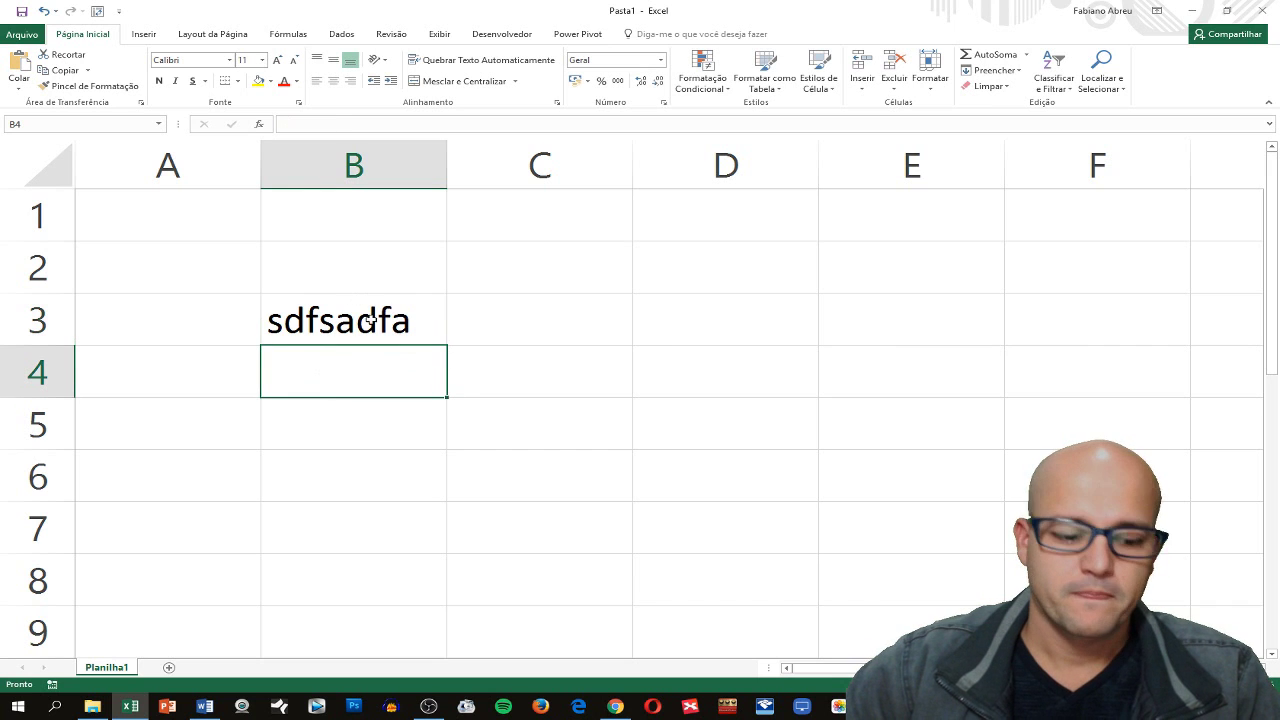
click(370, 320)
key(Delete)
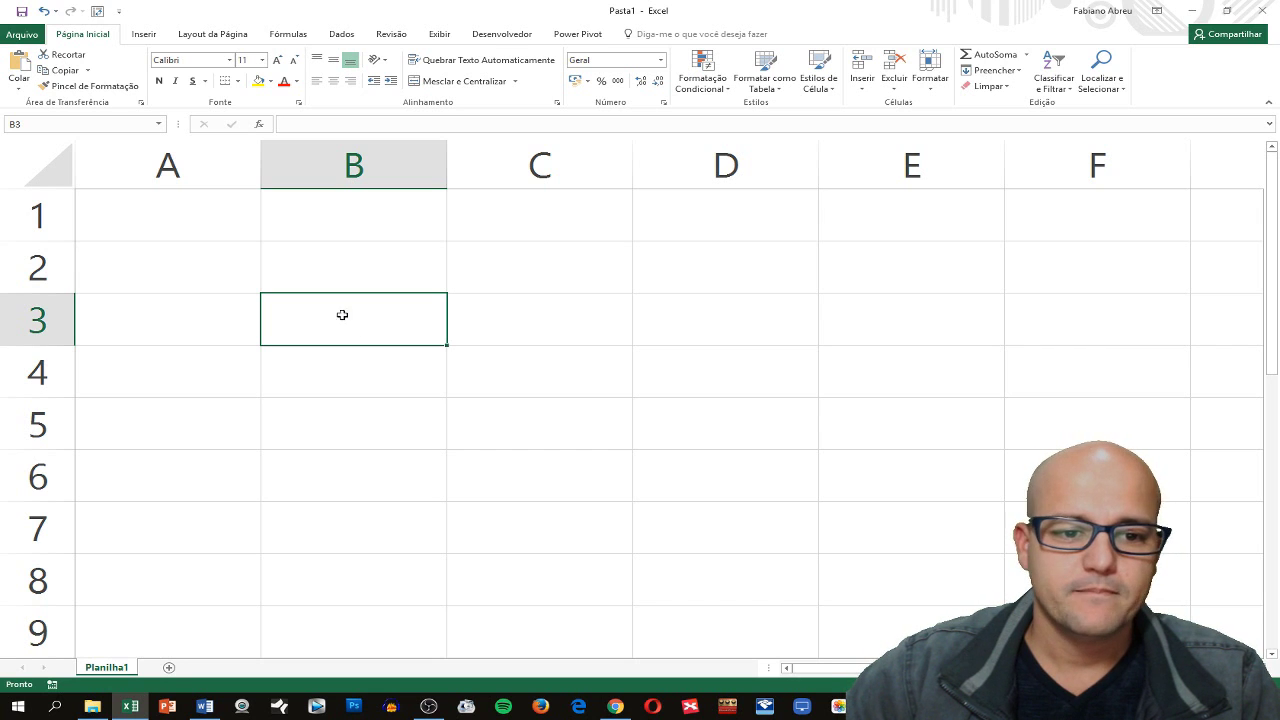
click(181, 223)
click(206, 278)
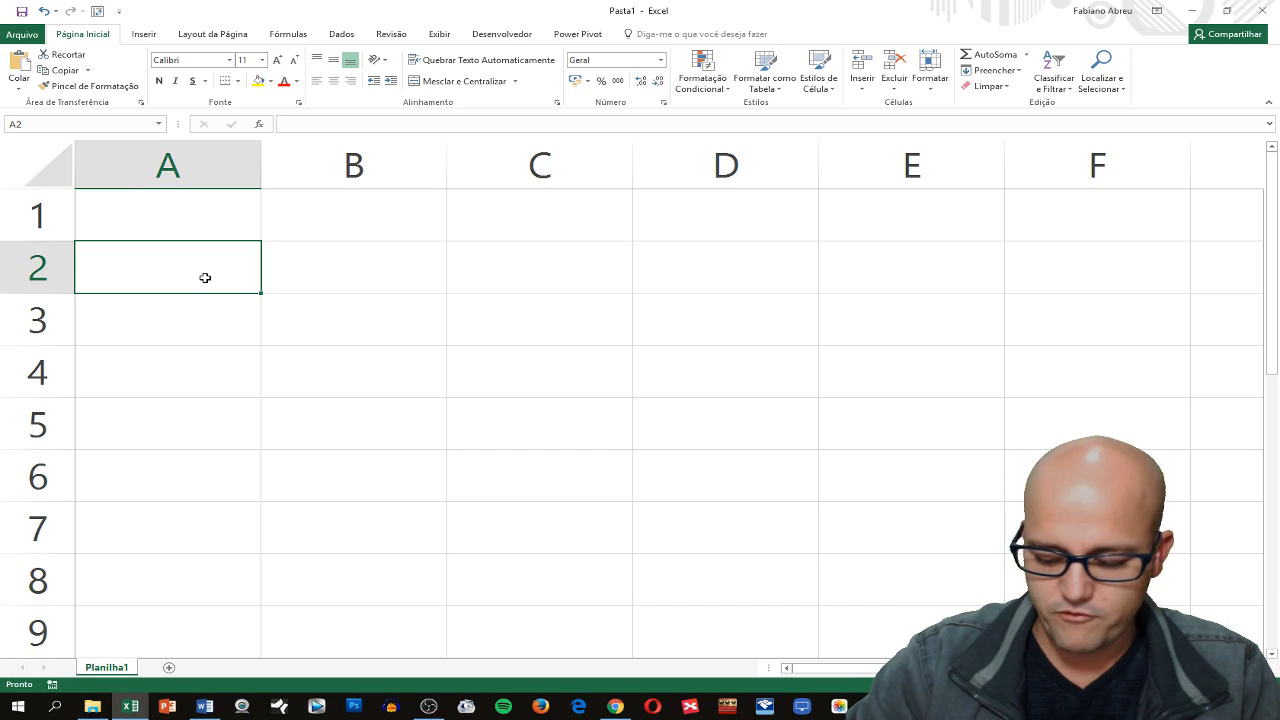
Enter the headers Nome and idade in A1:B1.
key(Up)
text(Nome)
key(Tab)
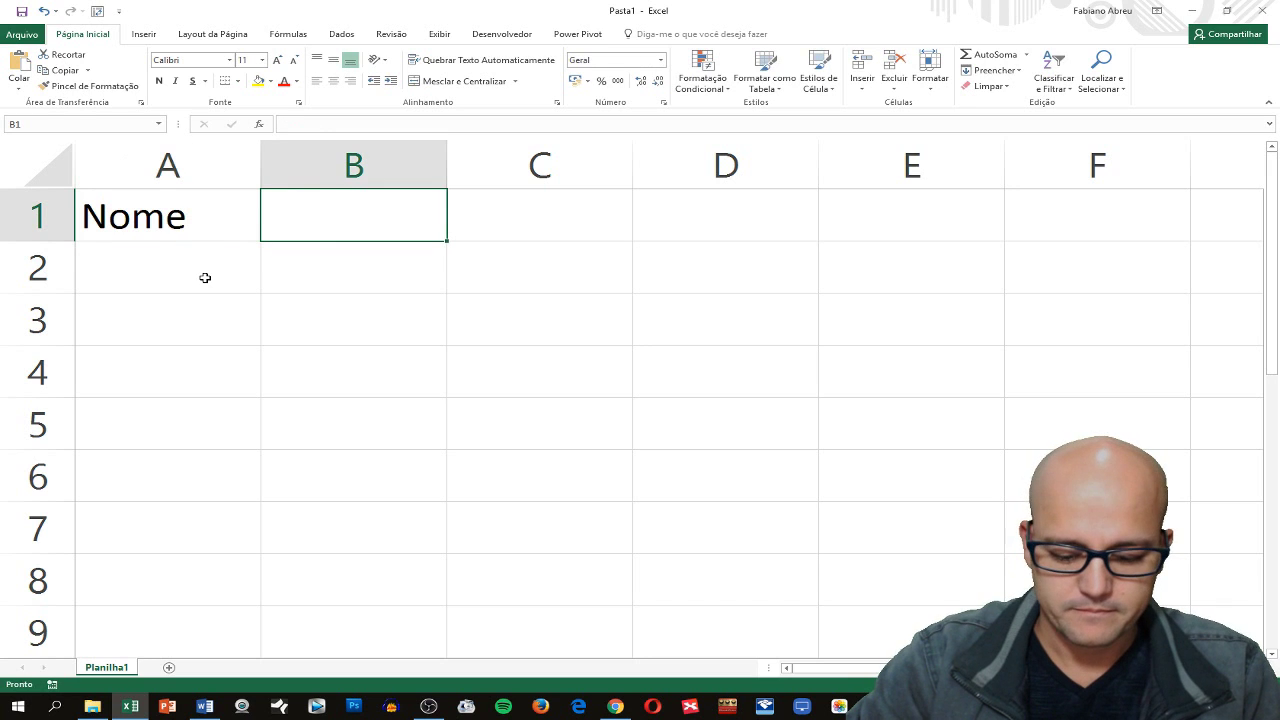
text(idade)
key(Return)
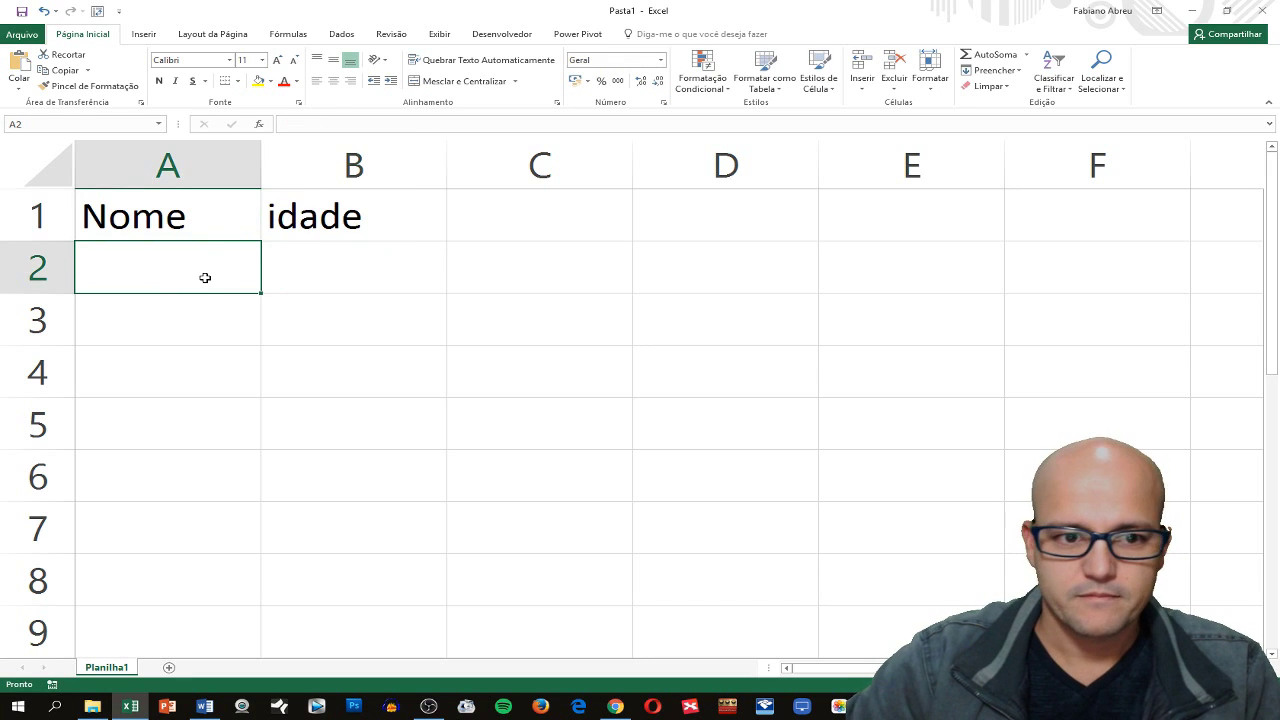
Enter the first two people's names in A2:A3 with ages 20 and 15.
text(Fab)
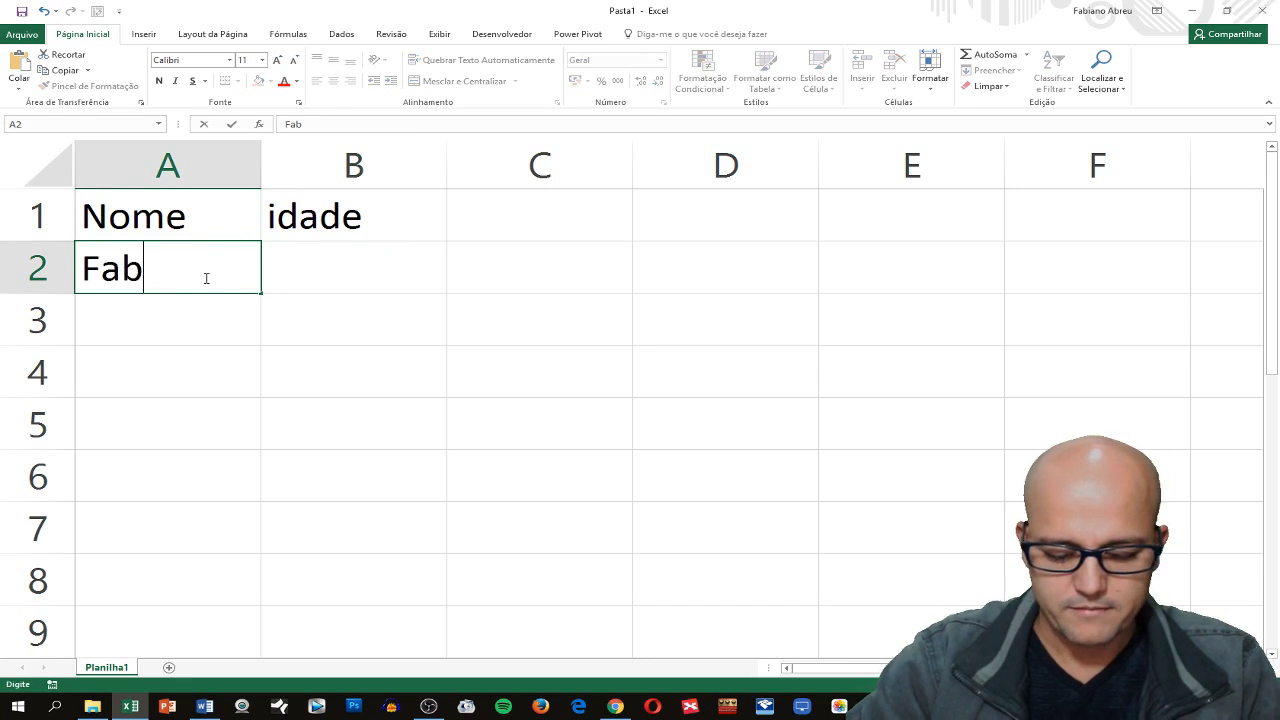
text(iano)
key(Tab)
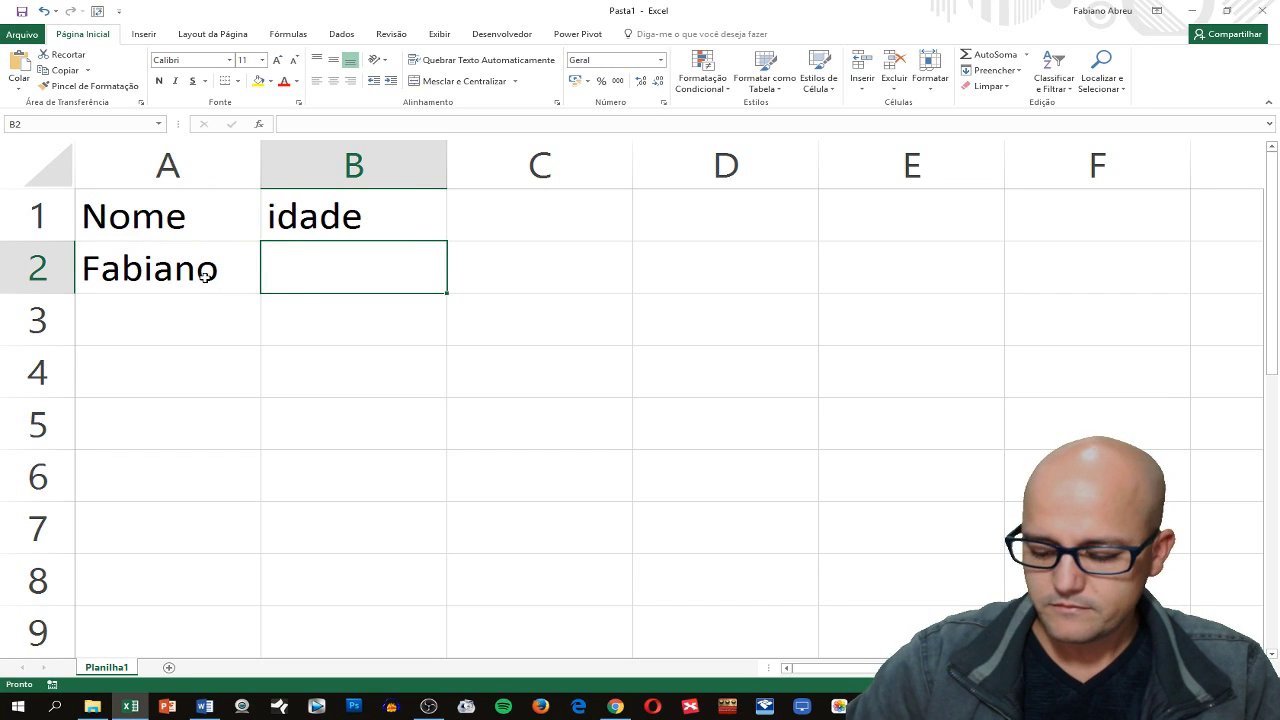
text(20)
key(Return)
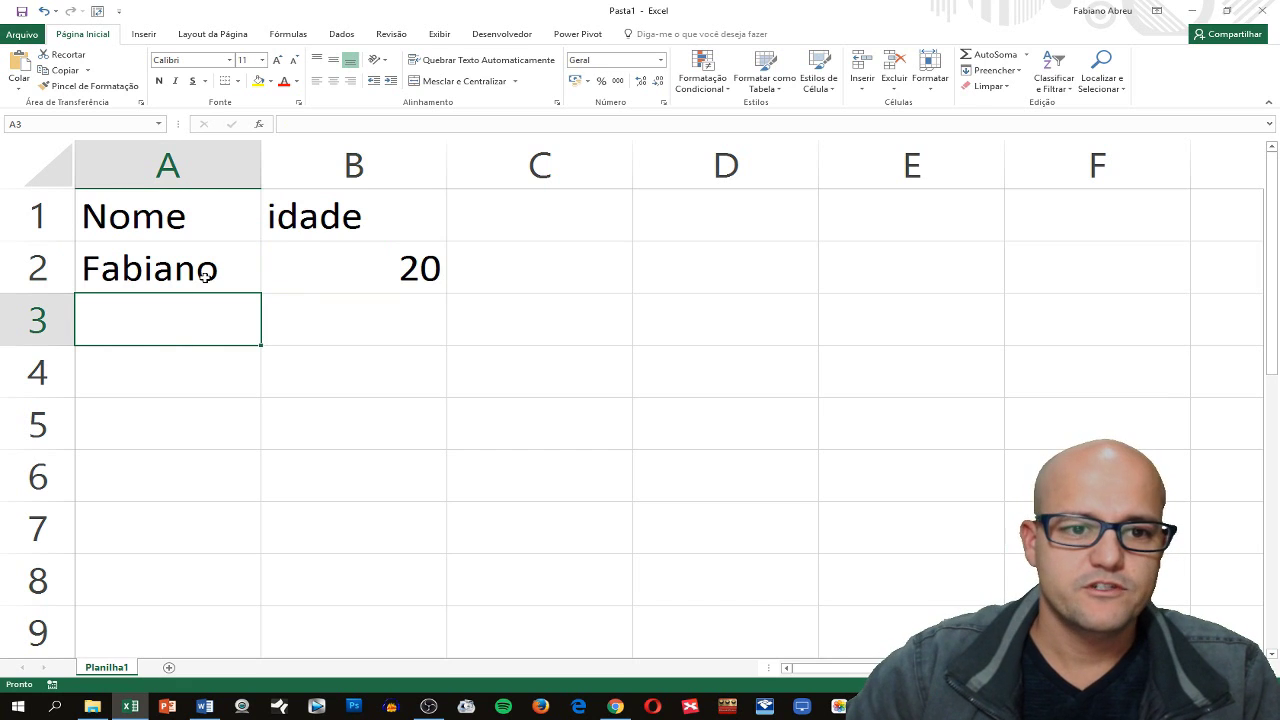
click(397, 267)
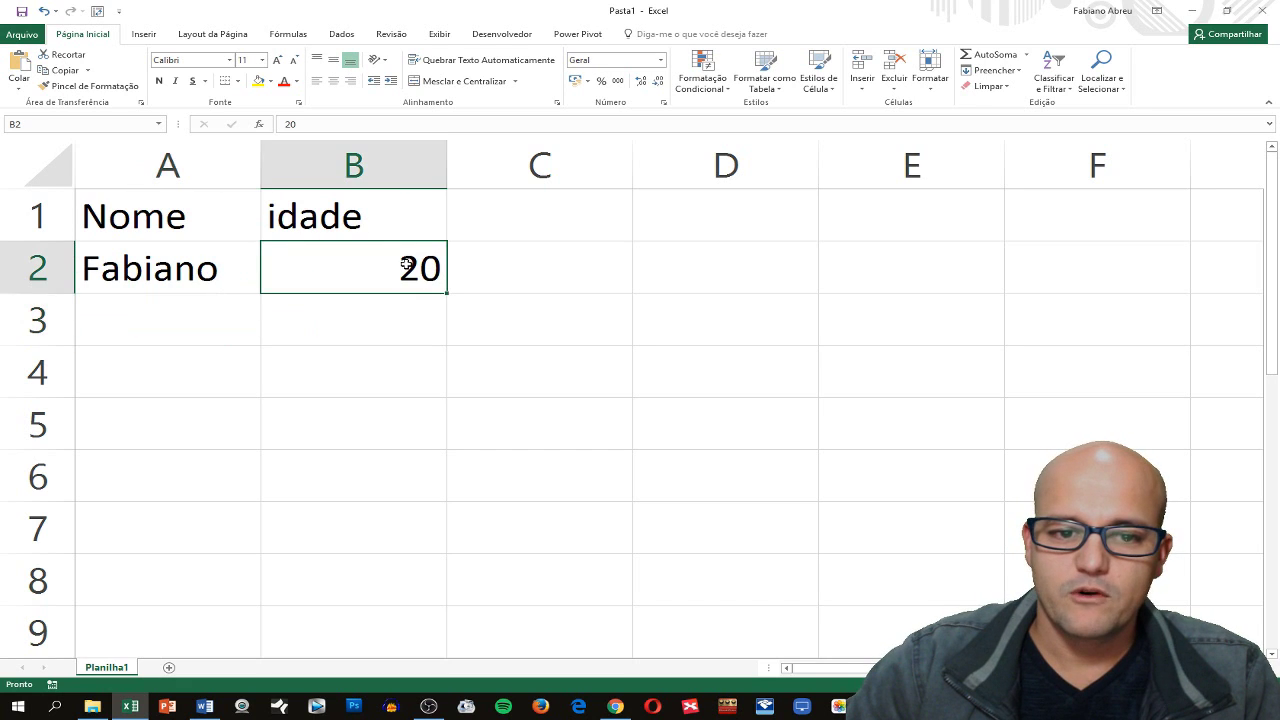
click(166, 318)
text(G)
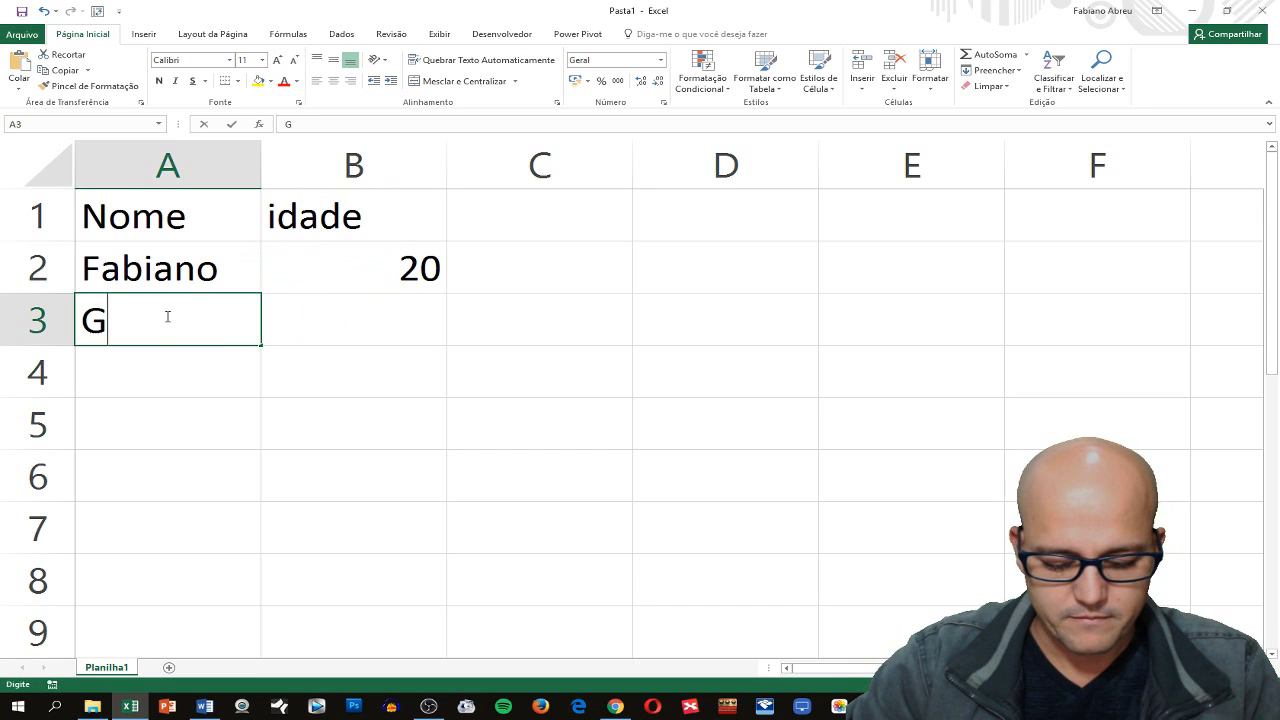
text(abriel)
key(Tab)
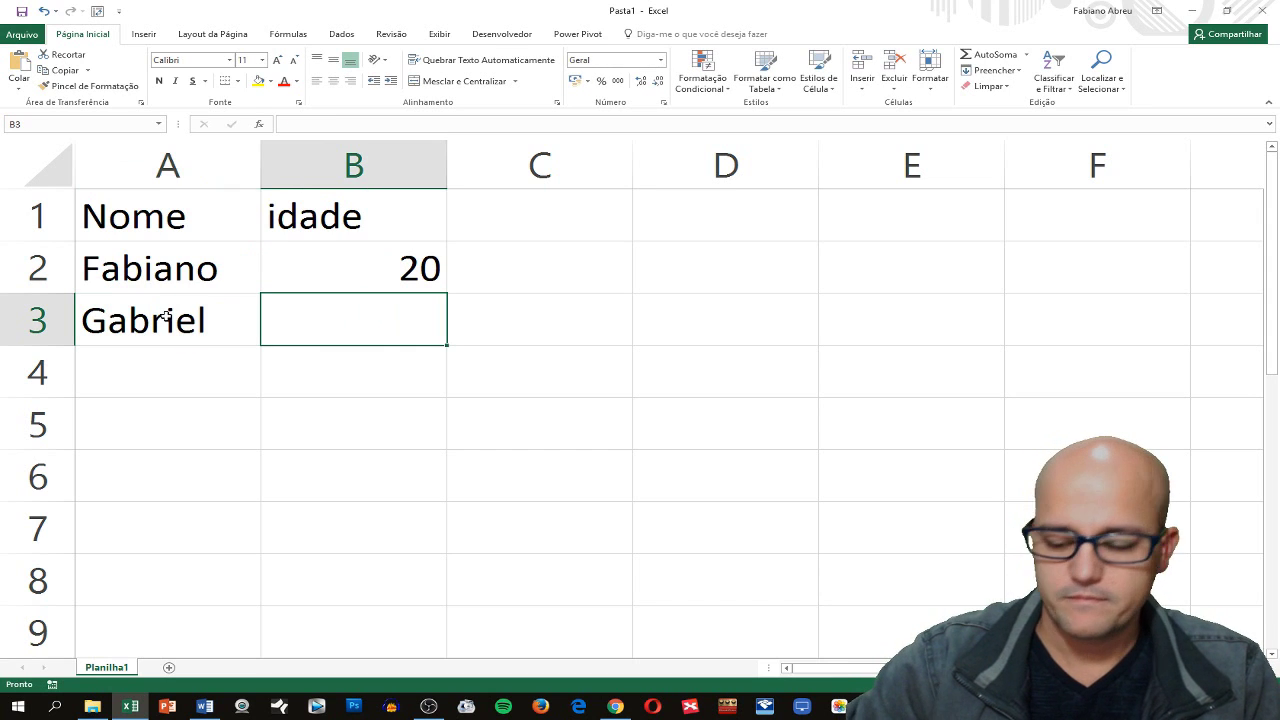
text(15)
key(Return)
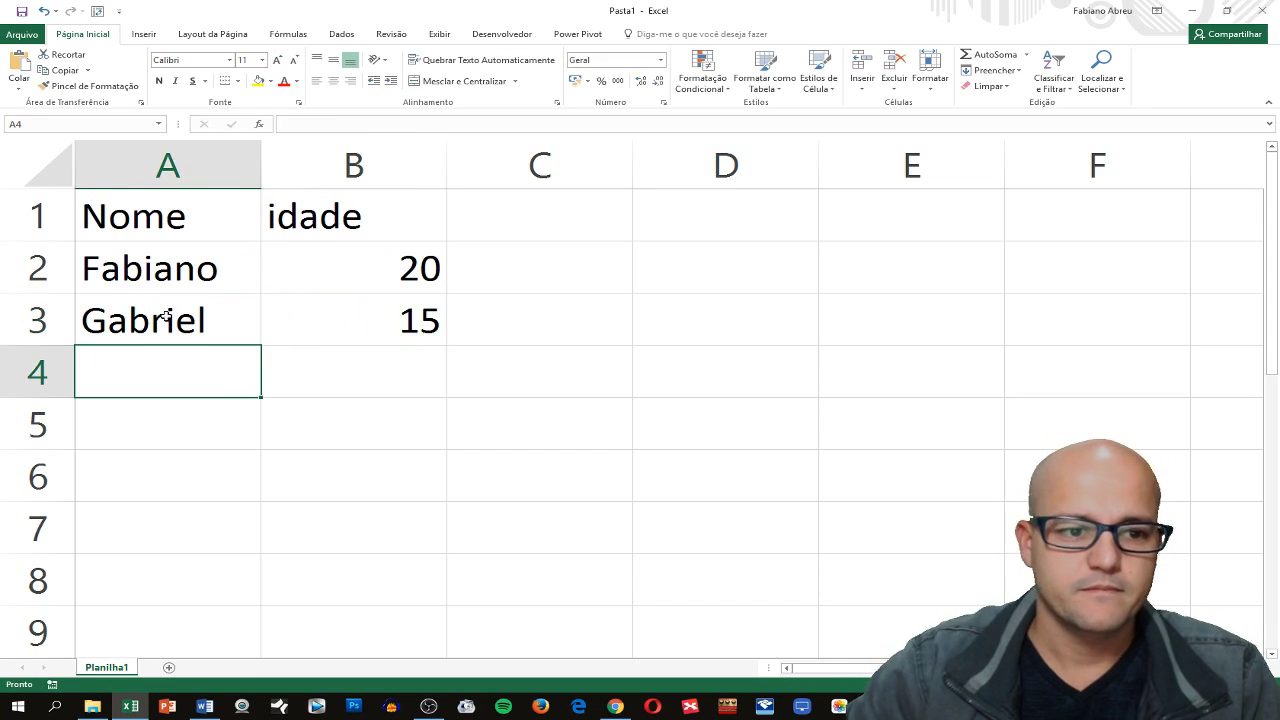
Add a third person's name in A4 with age 30.
text(Mar)
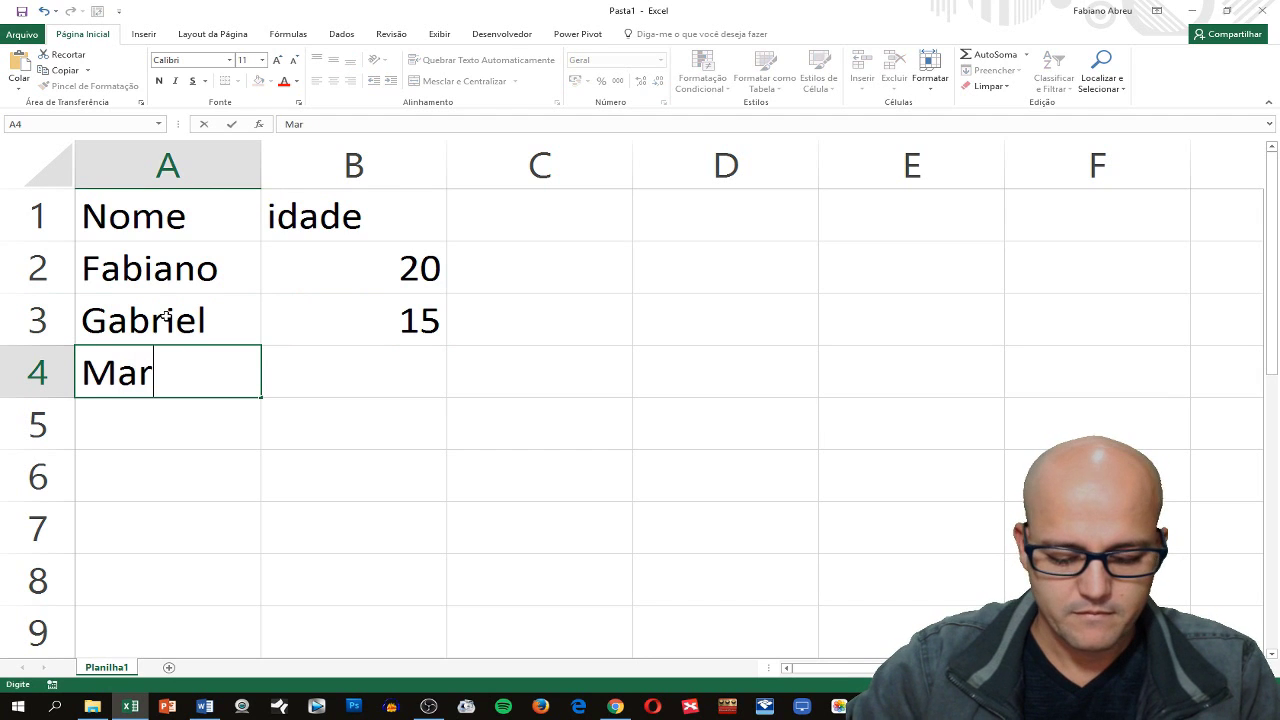
text(ia)
key(Tab)
text(30)
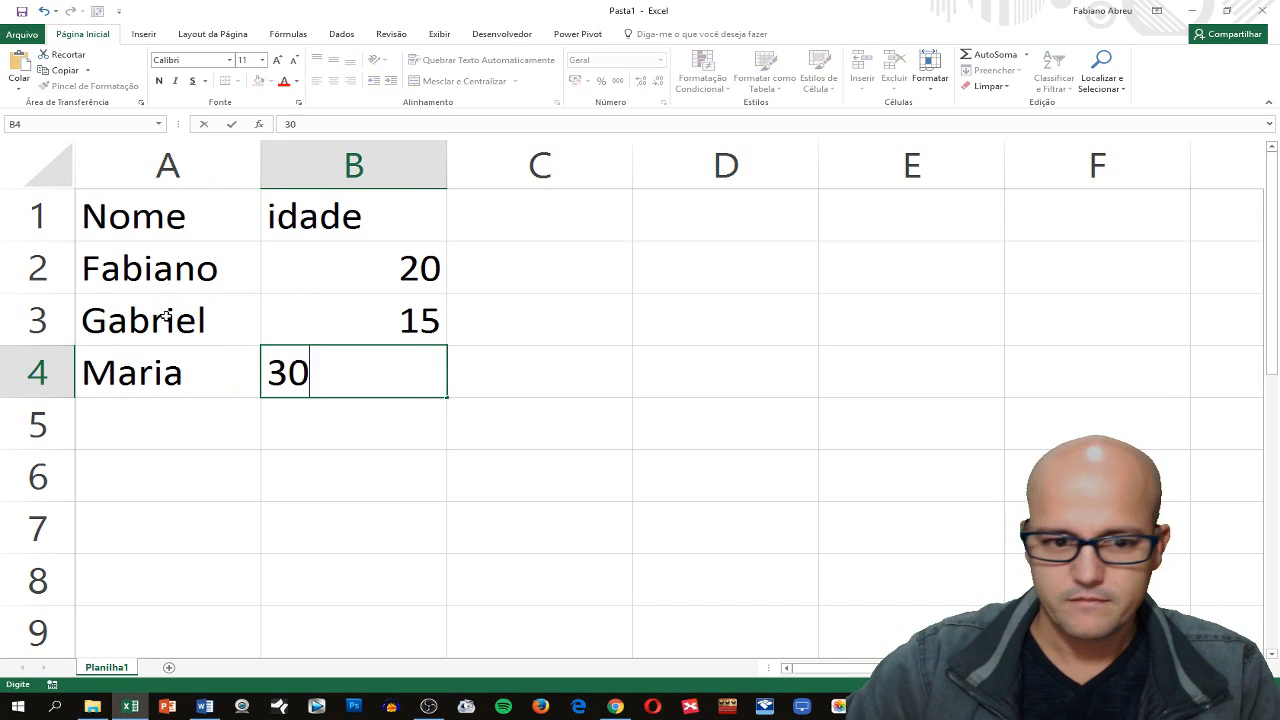
key(Return)
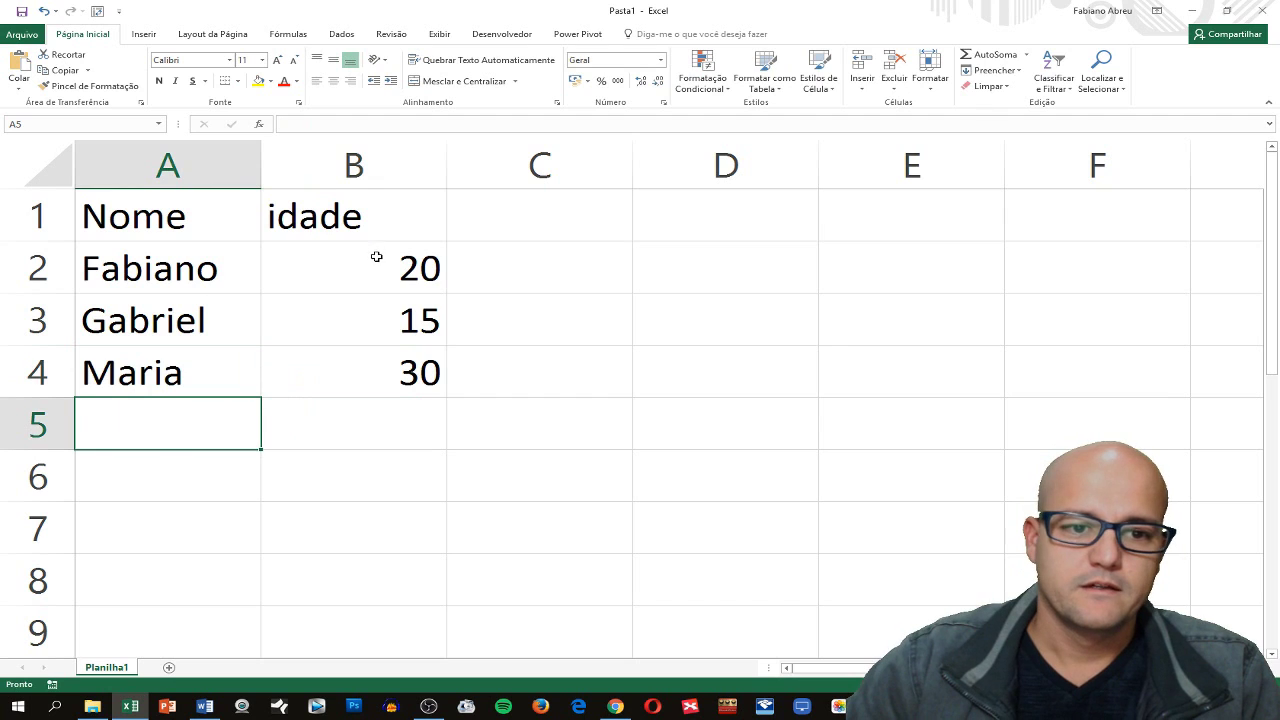
Select the ages in B2:B4 and look over the cells around B5.
drag(376, 257, 382, 367)
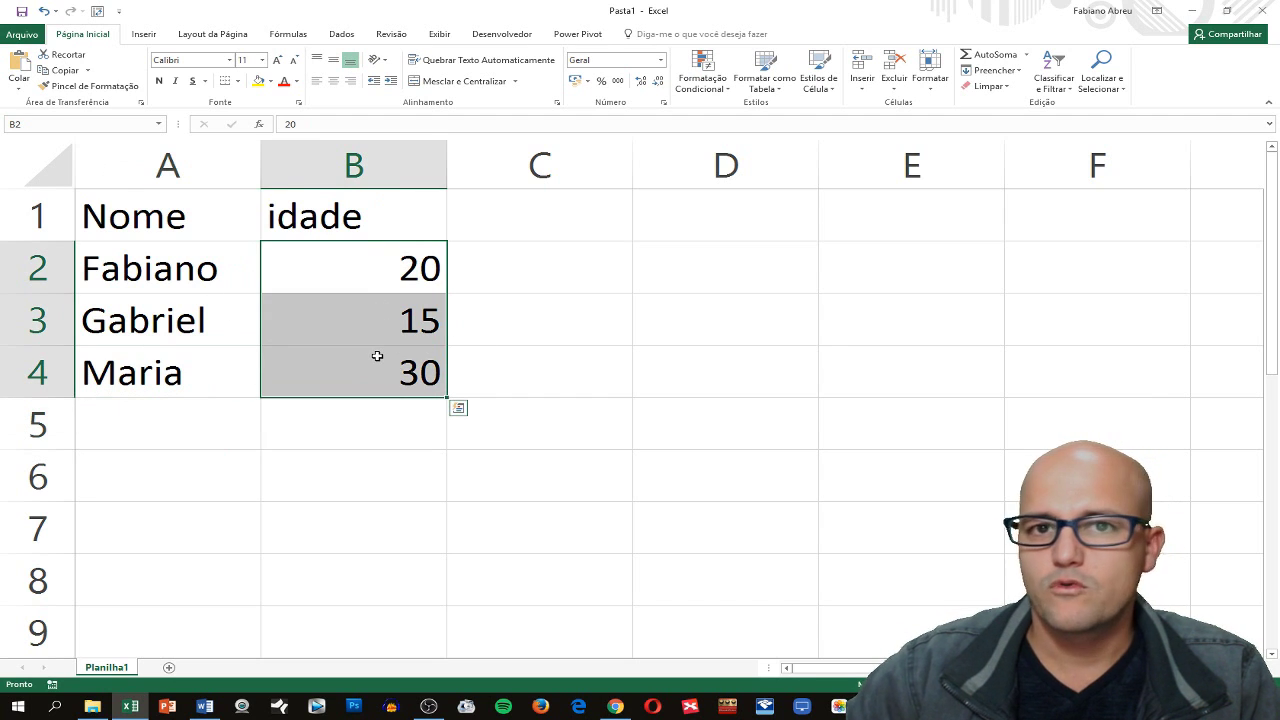
click(512, 290)
drag(397, 263, 408, 390)
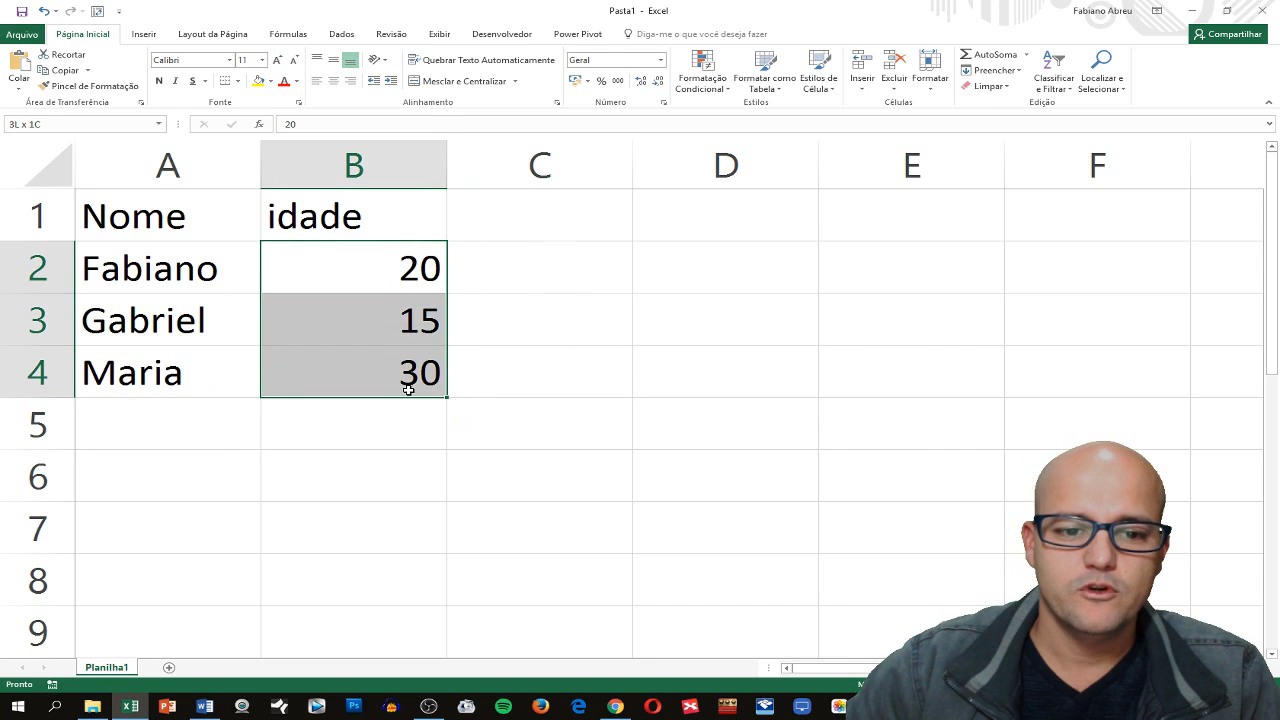
click(404, 422)
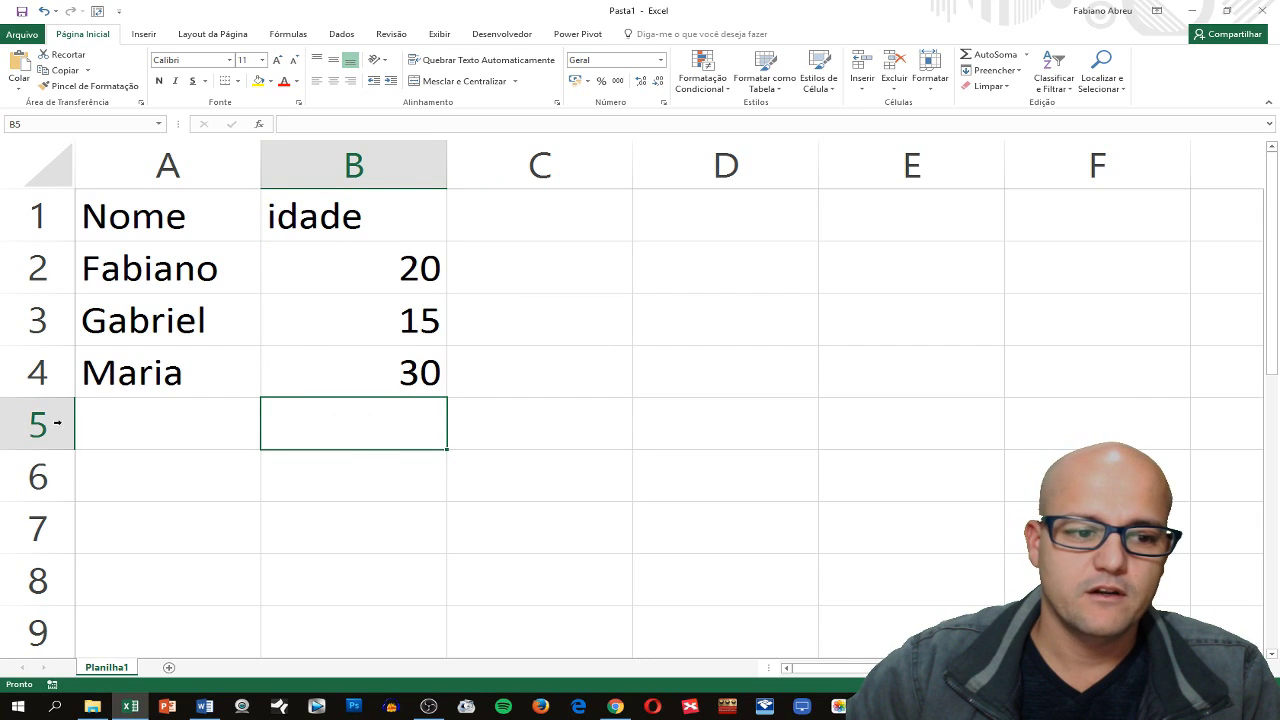
click(551, 429)
click(689, 428)
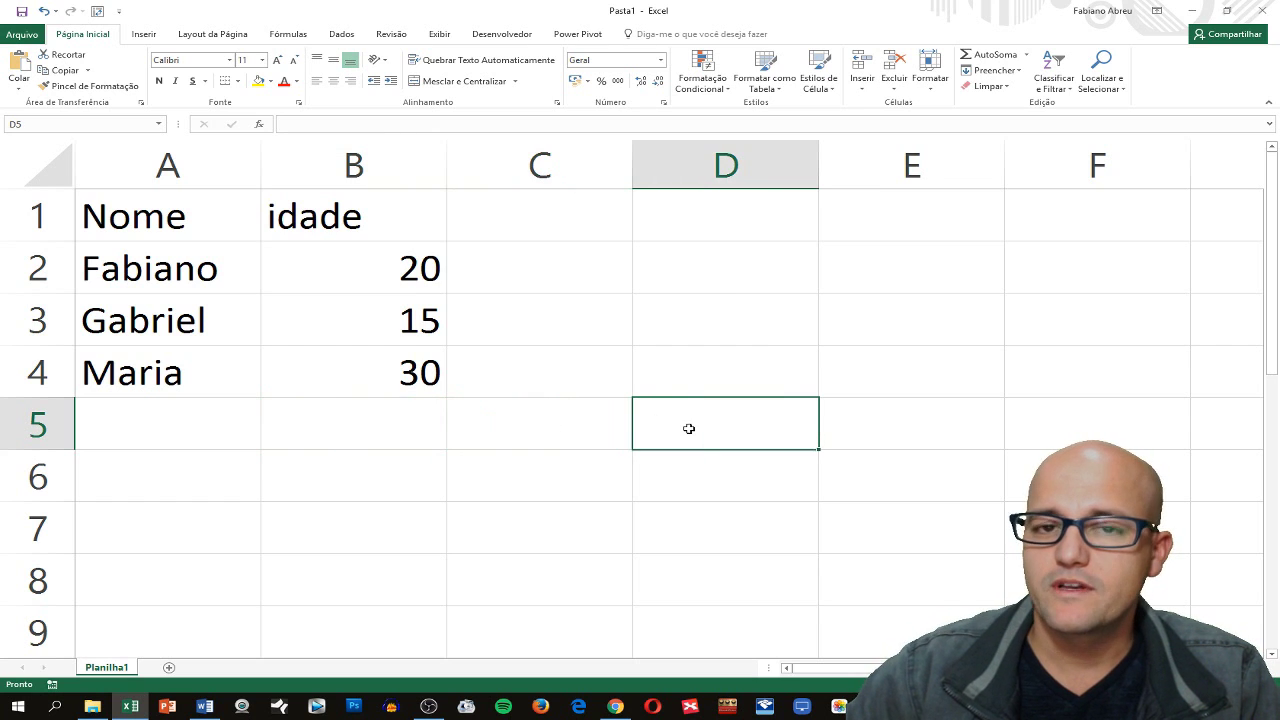
click(386, 486)
click(394, 531)
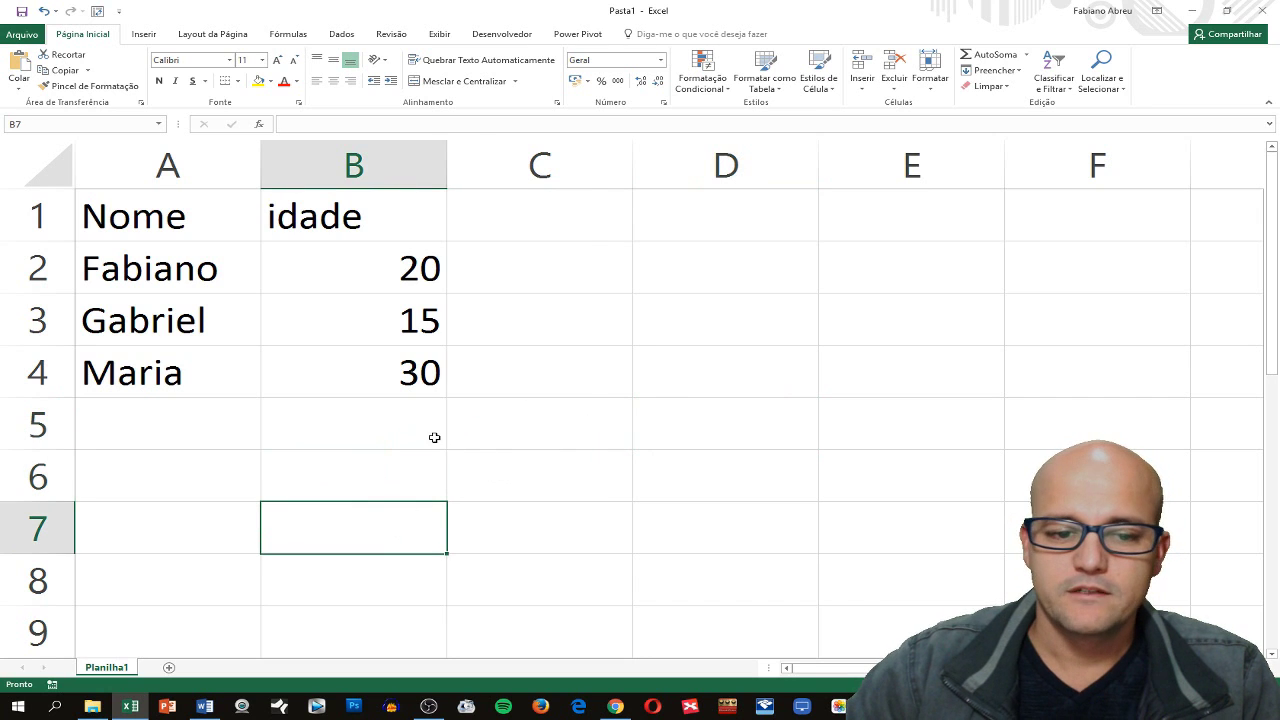
click(403, 431)
Label A5 as Total, fixing the typo, and start an AutoSum in B5.
click(168, 447)
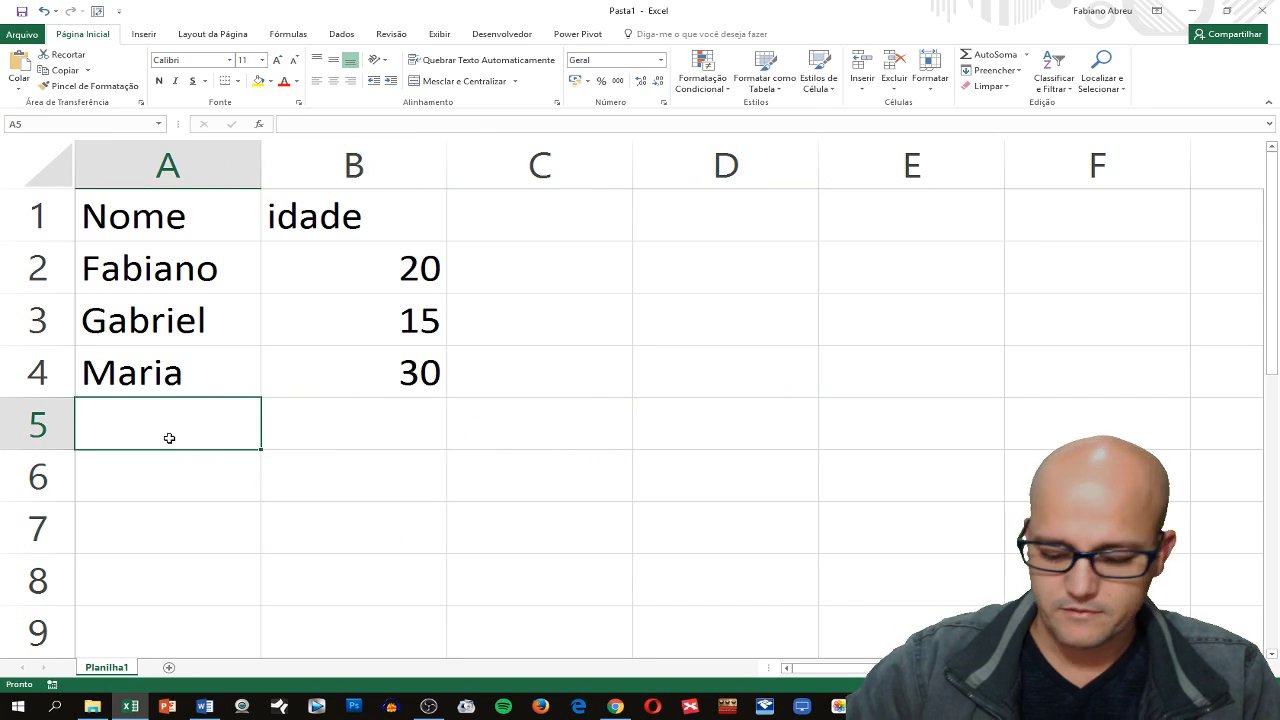
text(To)
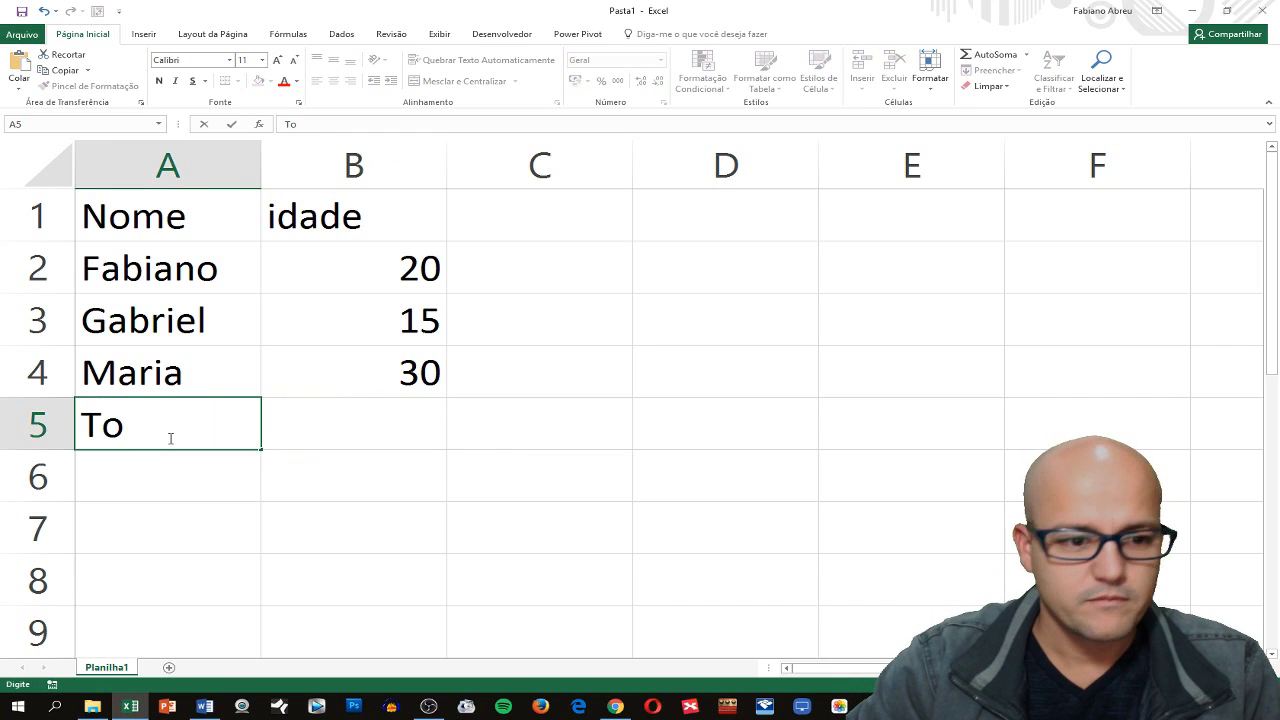
text(taç)
key(Right)
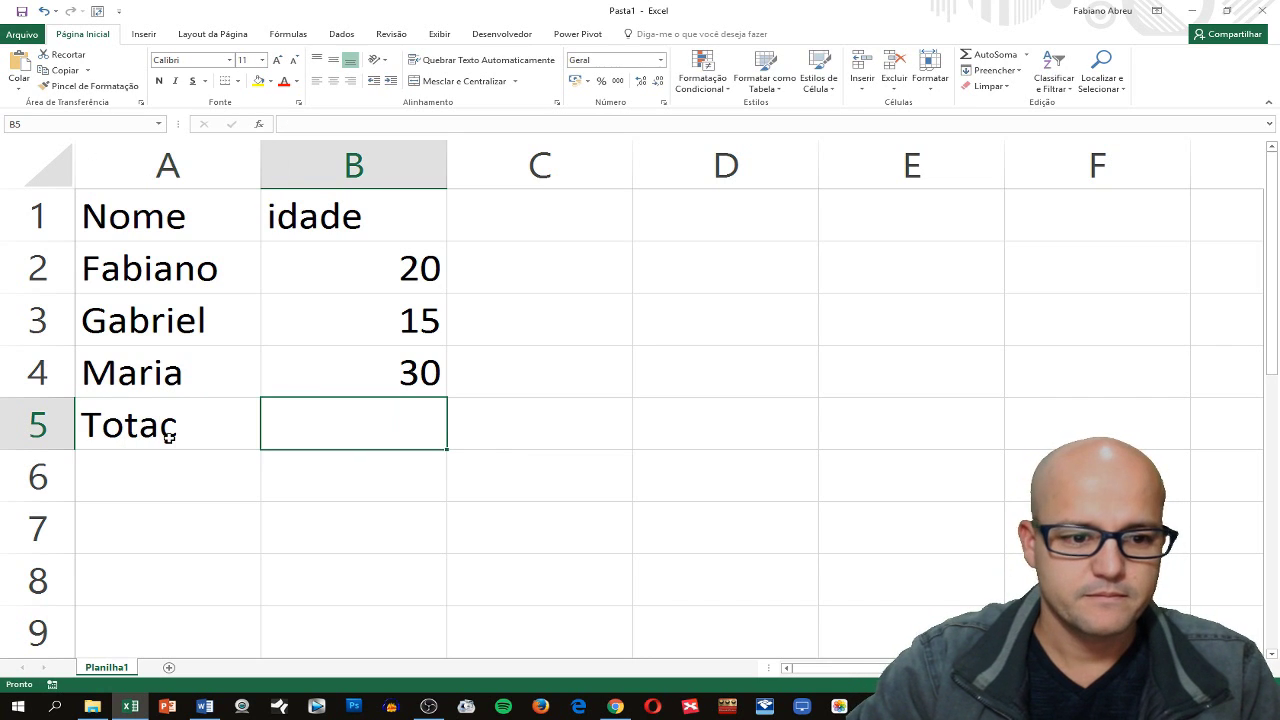
key(Left)
double_click(169, 437)
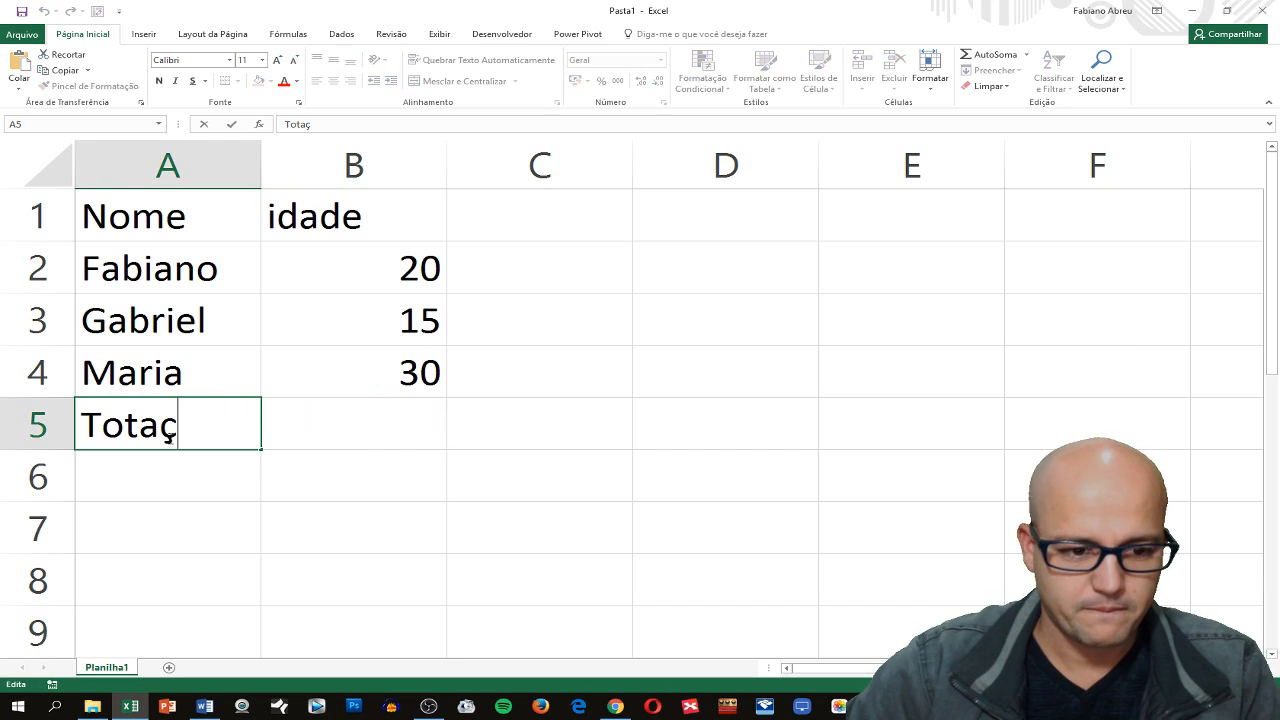
key(BackSpace)
key(Tab)
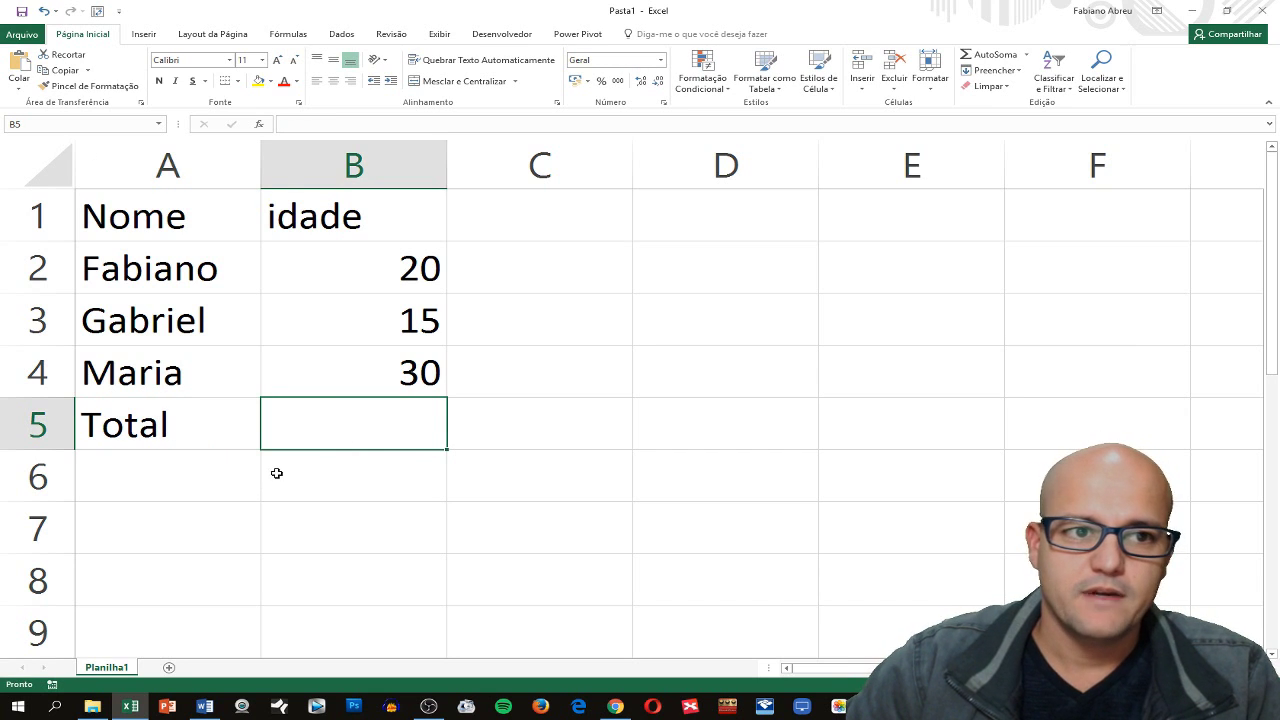
click(992, 61)
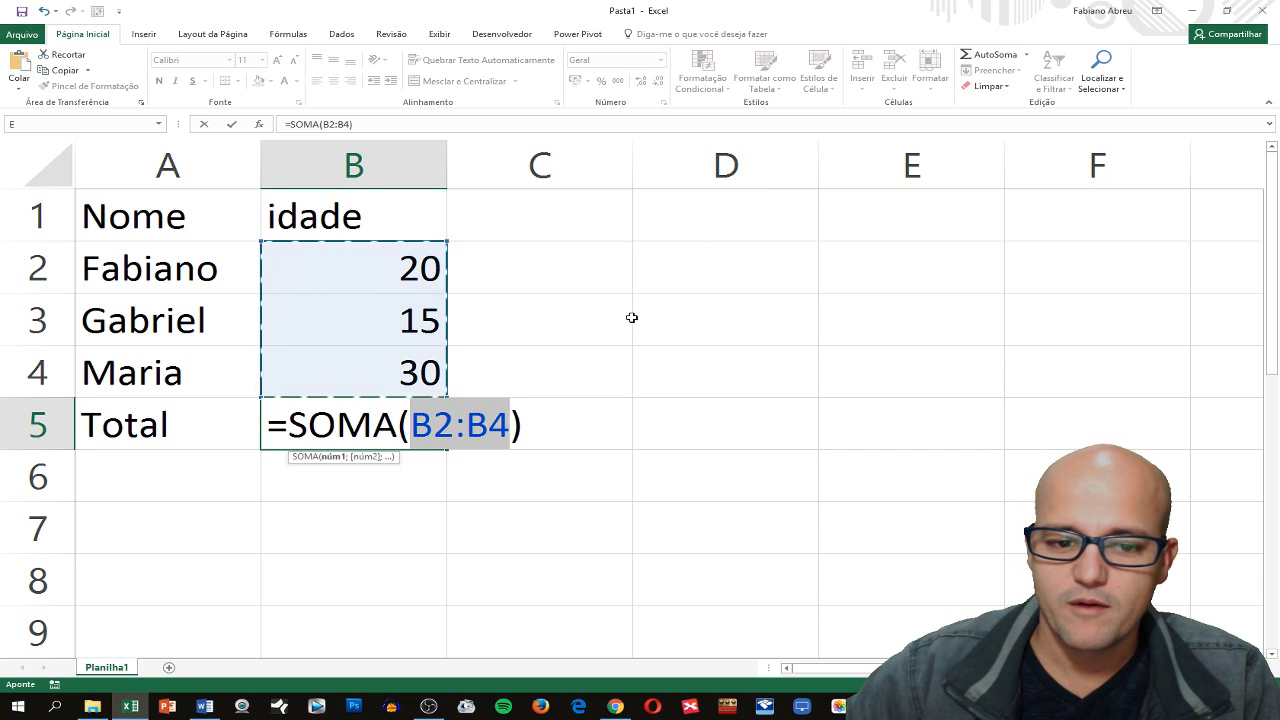
Confirm the age sum of 65 in B5, then re-edit it back to =SOMA(B2:B4).
key(Return)
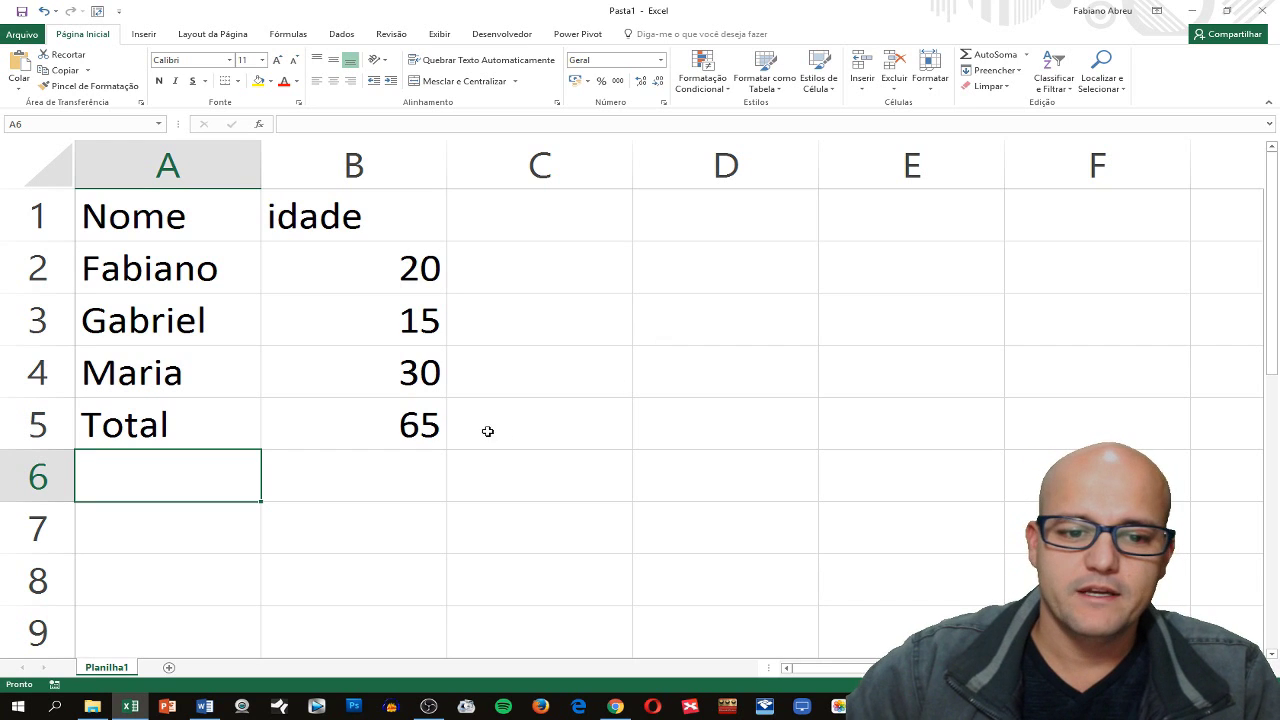
click(428, 421)
double_click(409, 423)
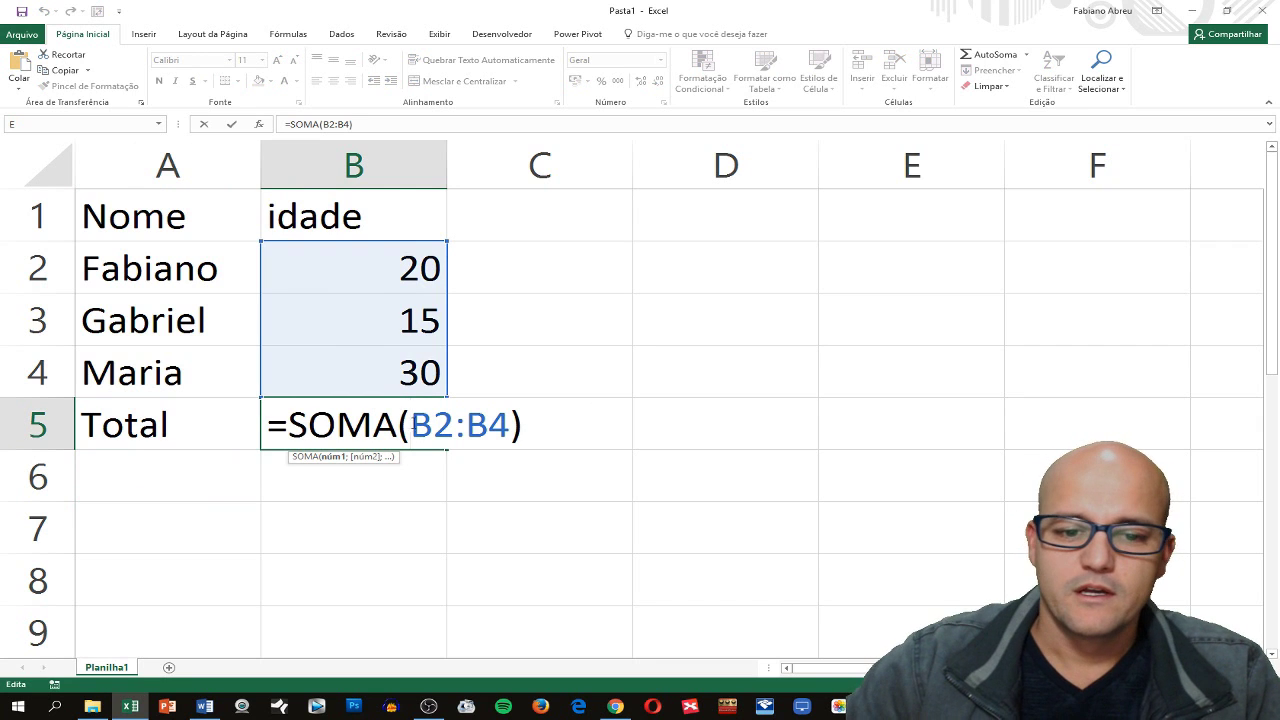
click(468, 426)
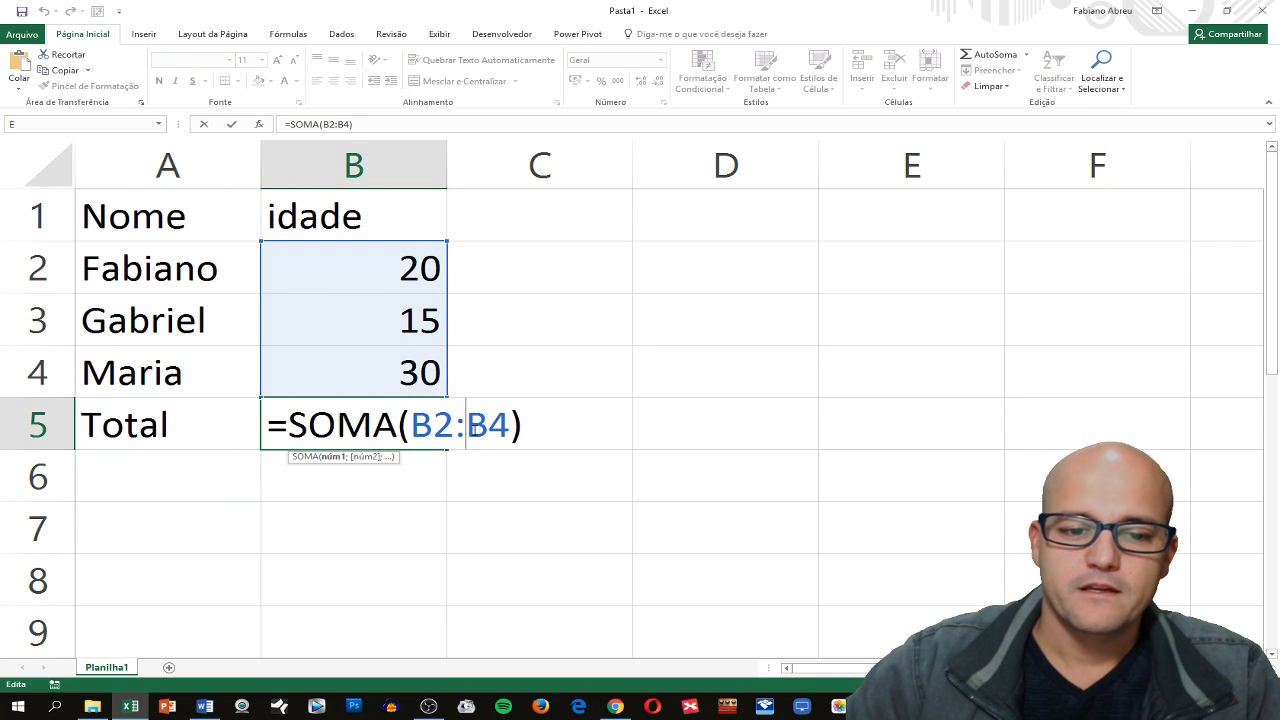
key(BackSpace)
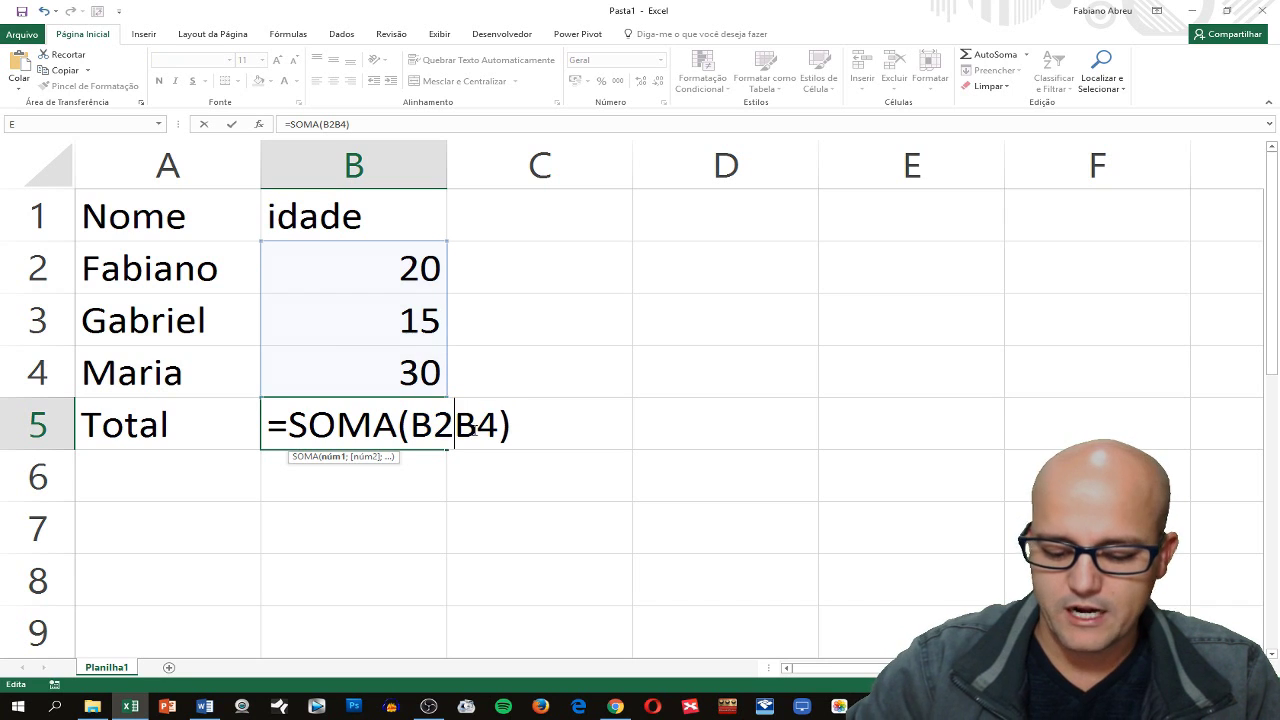
text(;)
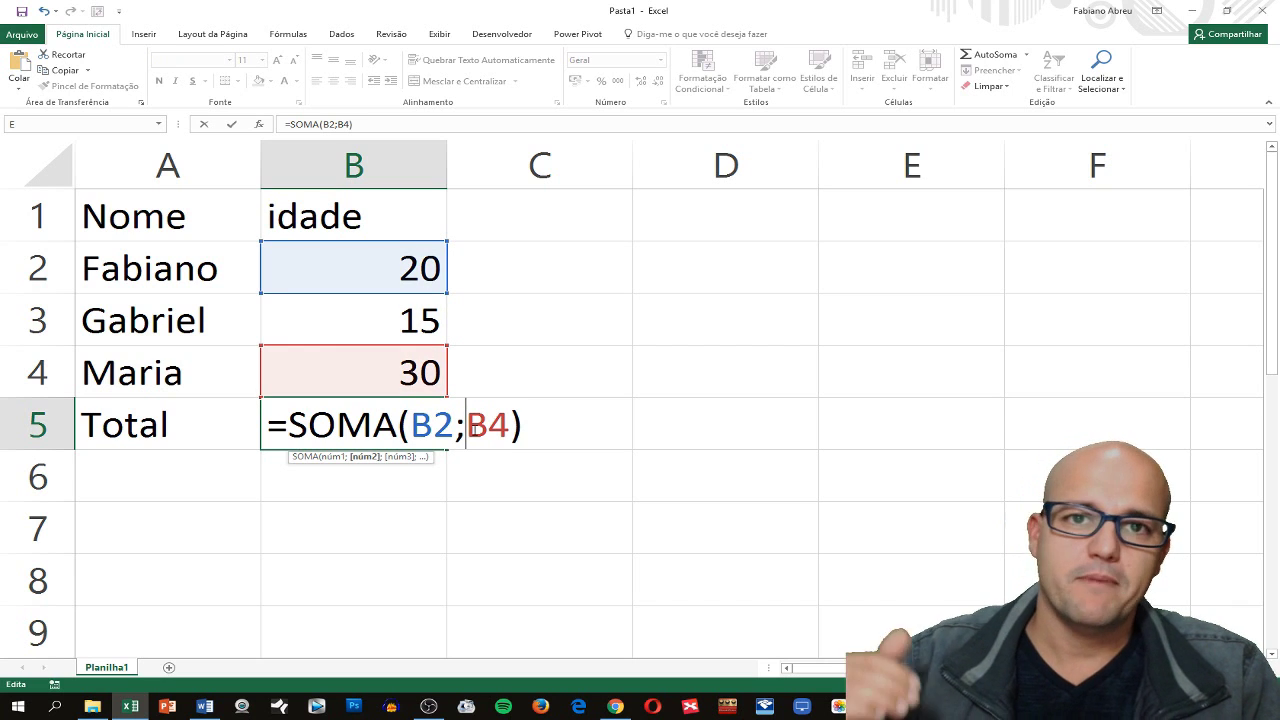
key(BackSpace)
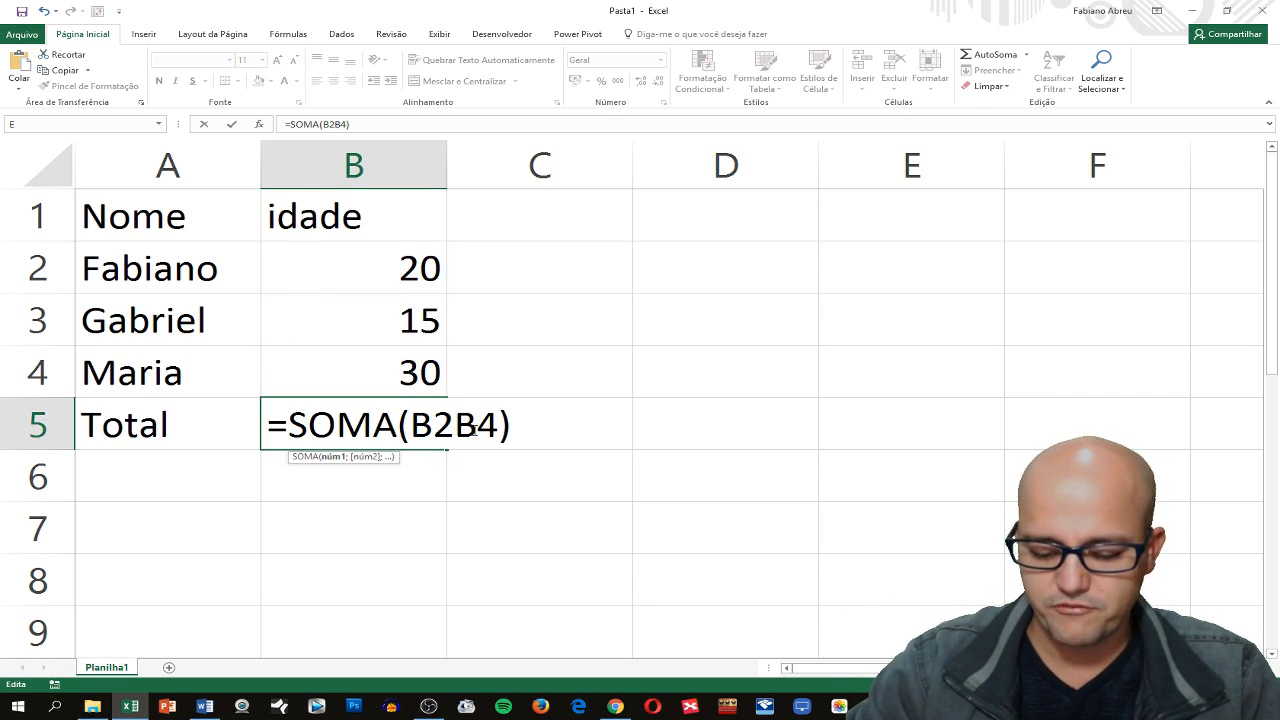
text(;)
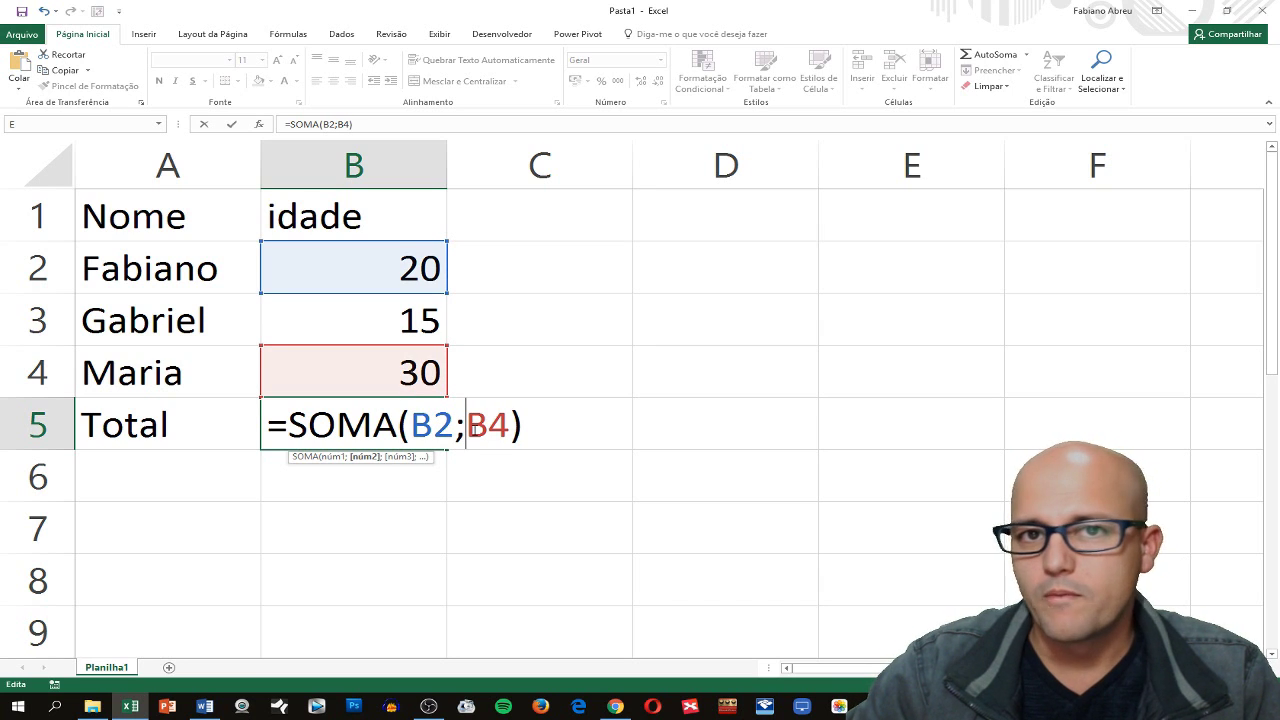
key(BackSpace)
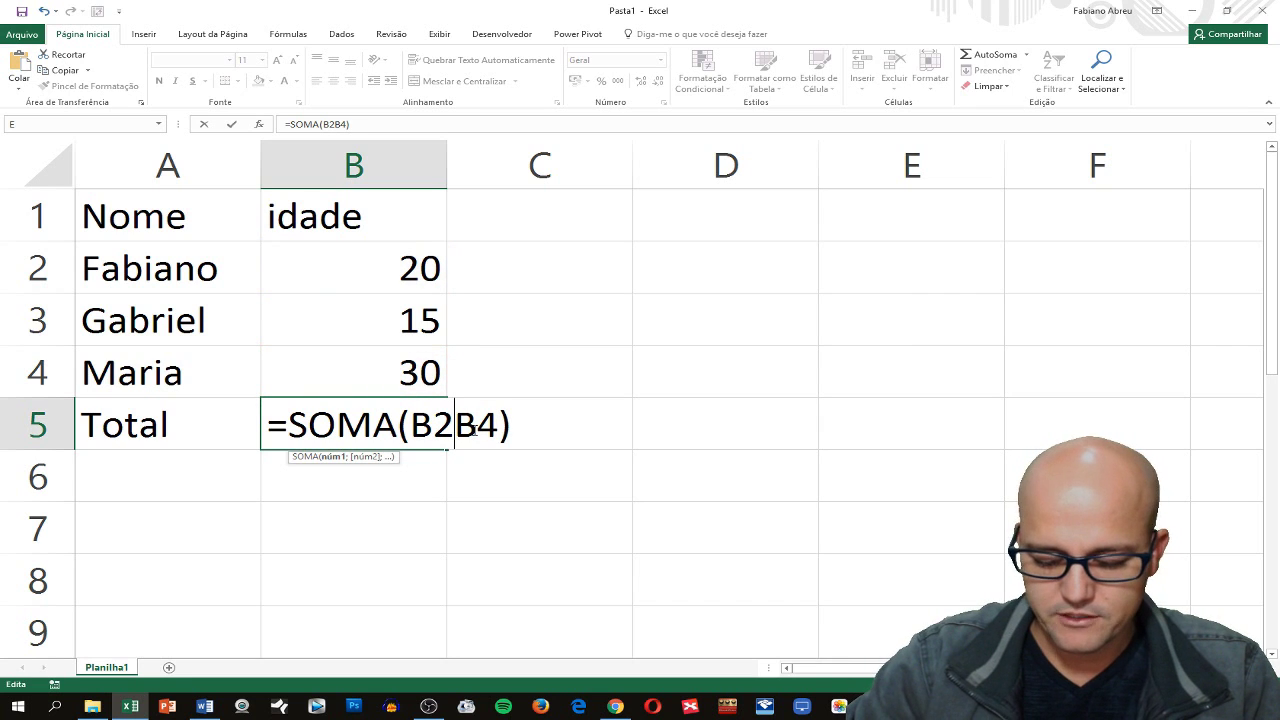
text(:)
key(Return)
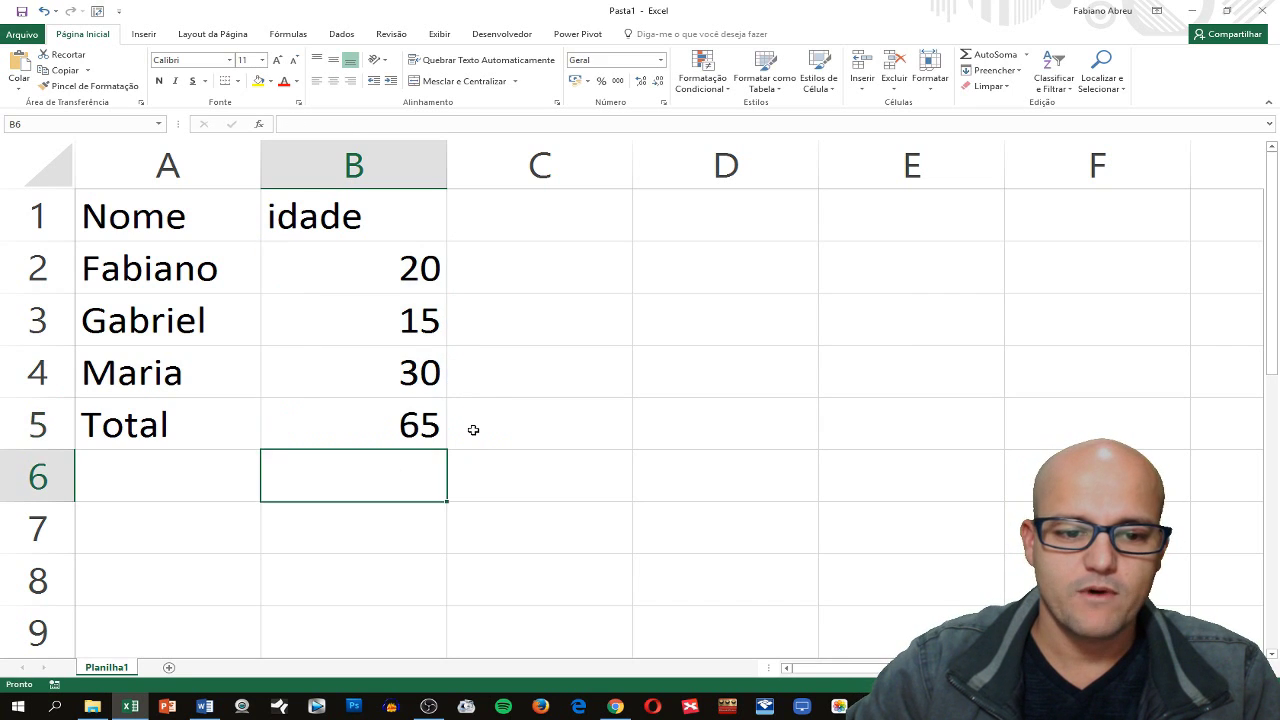
Clear B5 and enter the unfinished formula =soma(b2:b.
key(Up)
key(Delete)
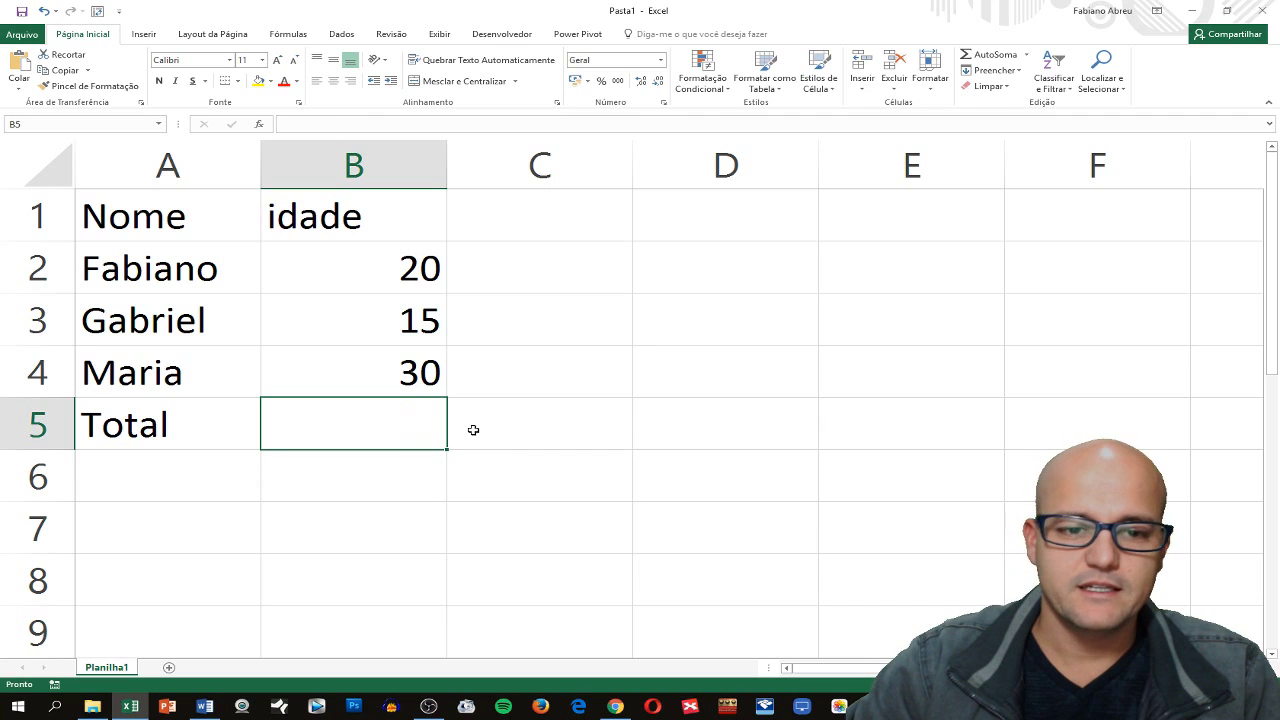
text(=)
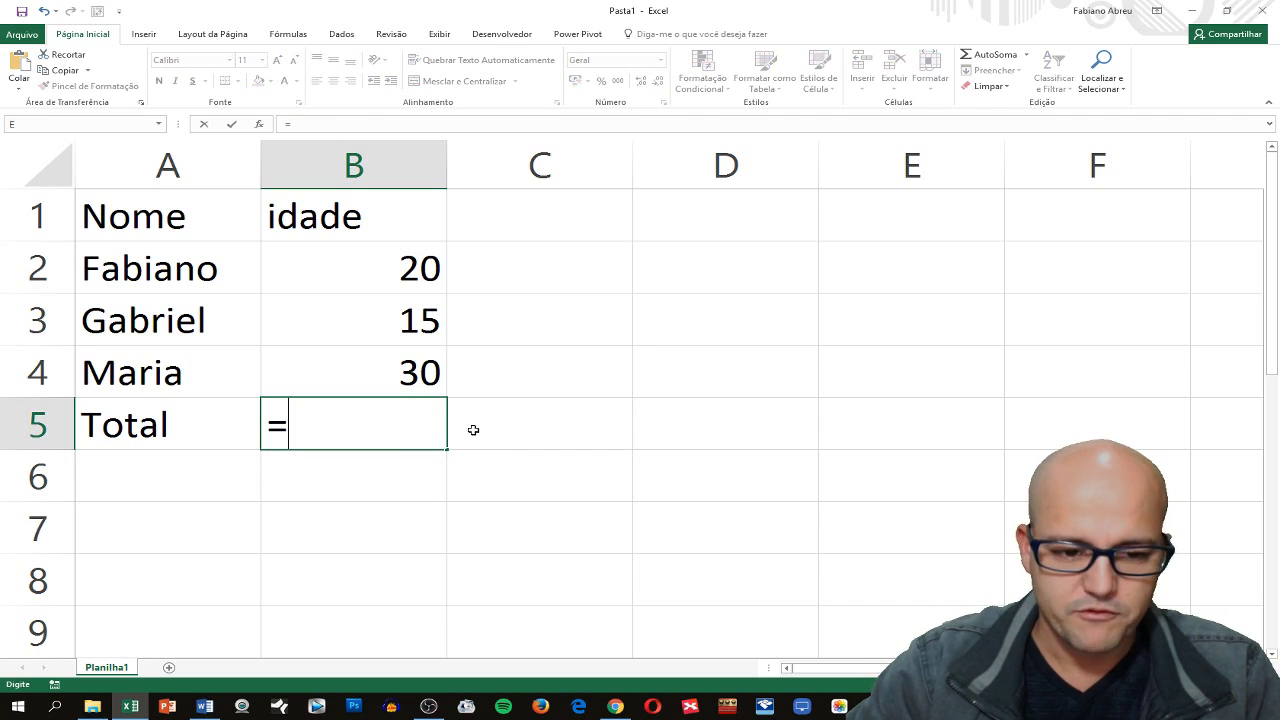
text(so)
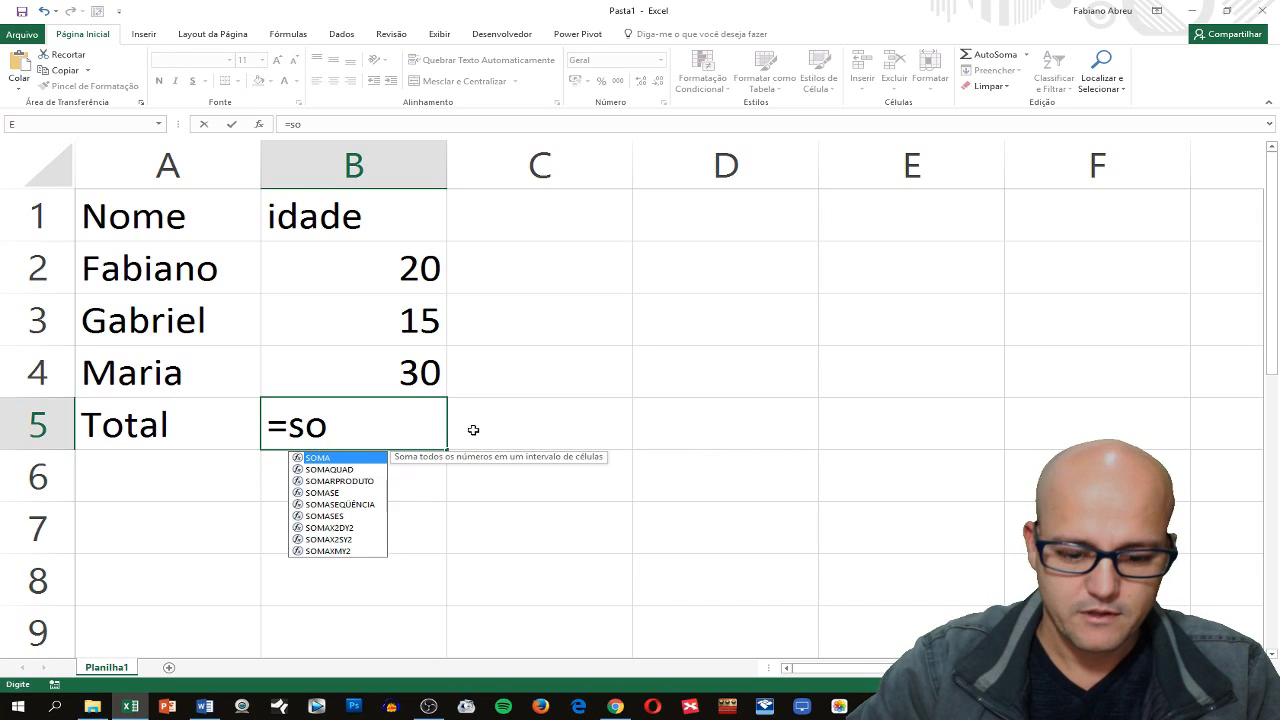
text(ma)
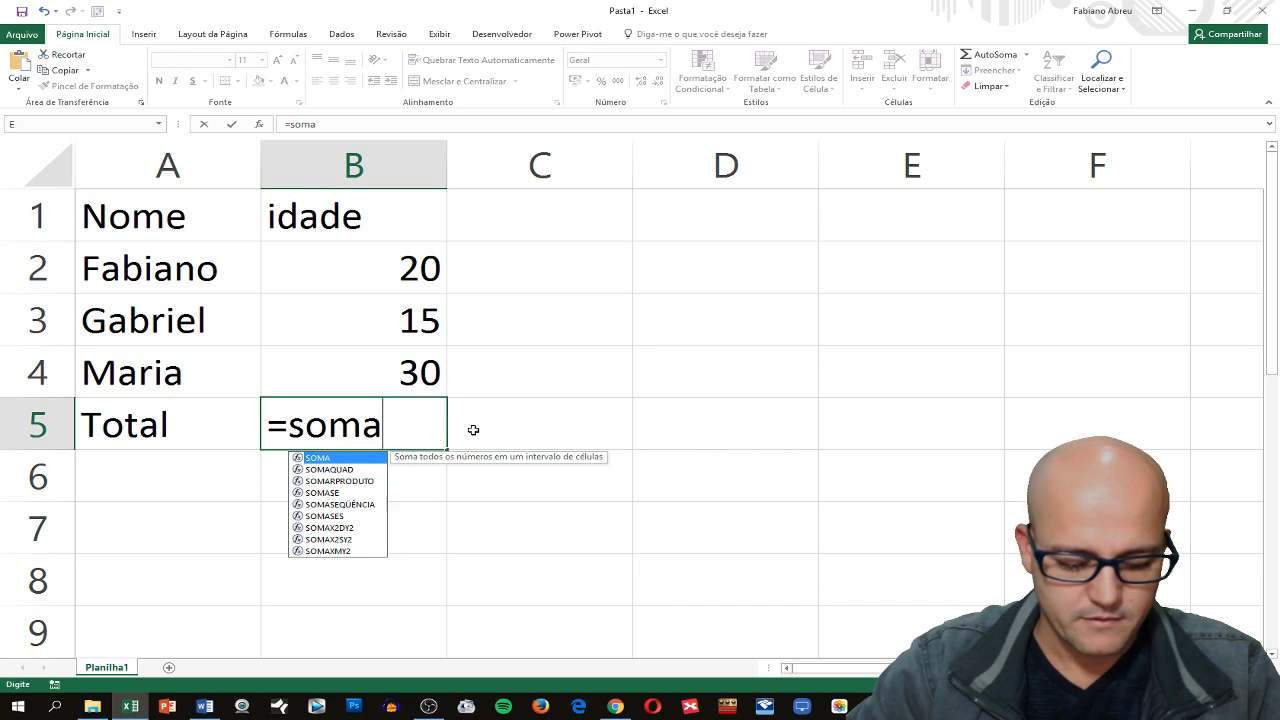
text(()
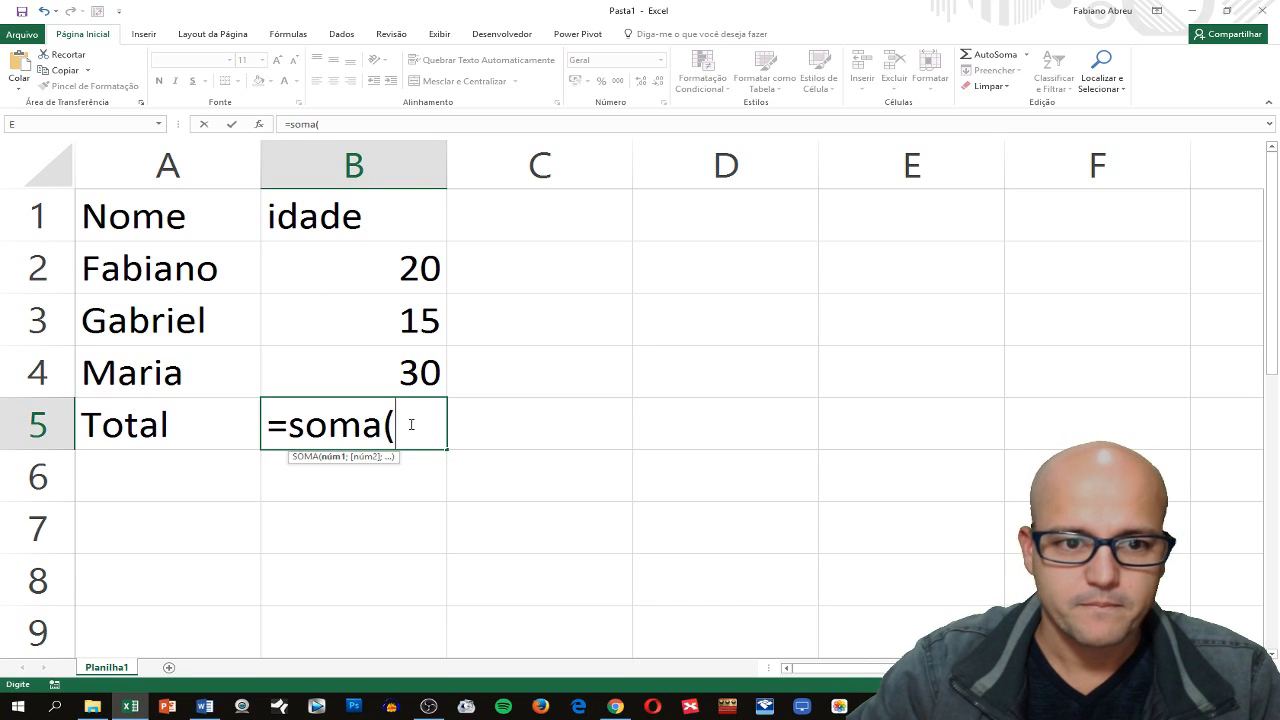
text(b2)
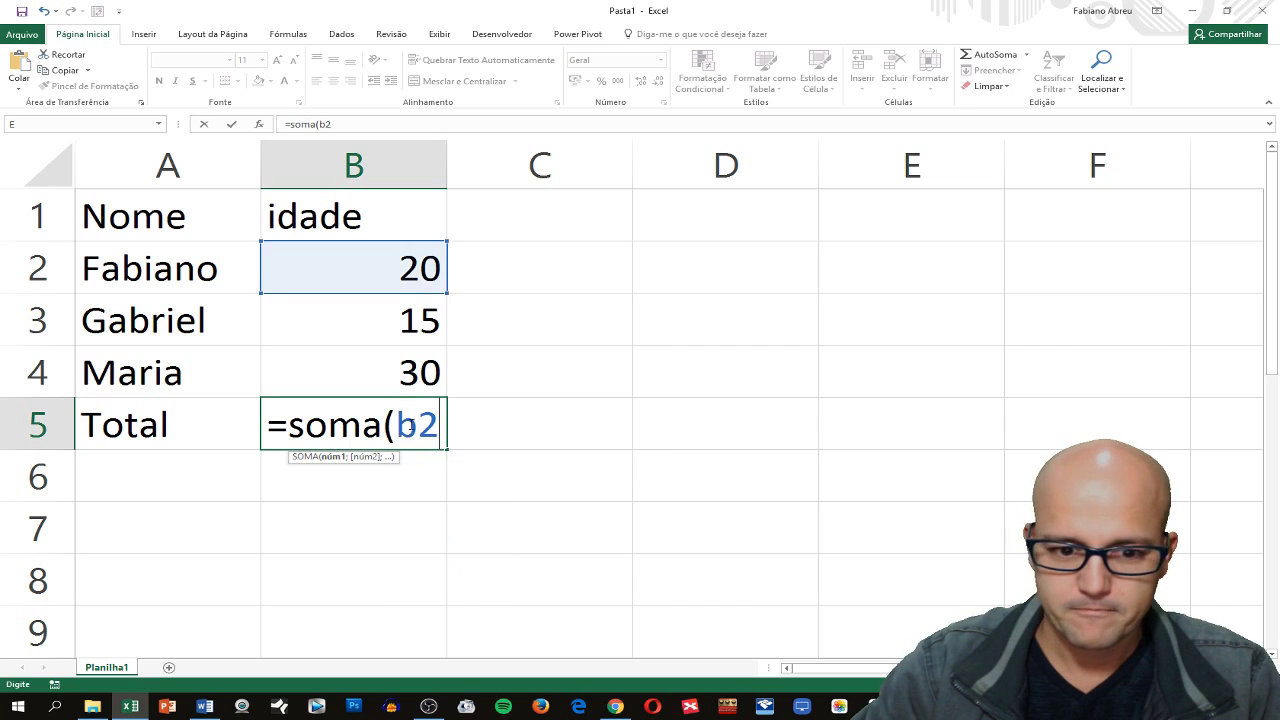
text(:)
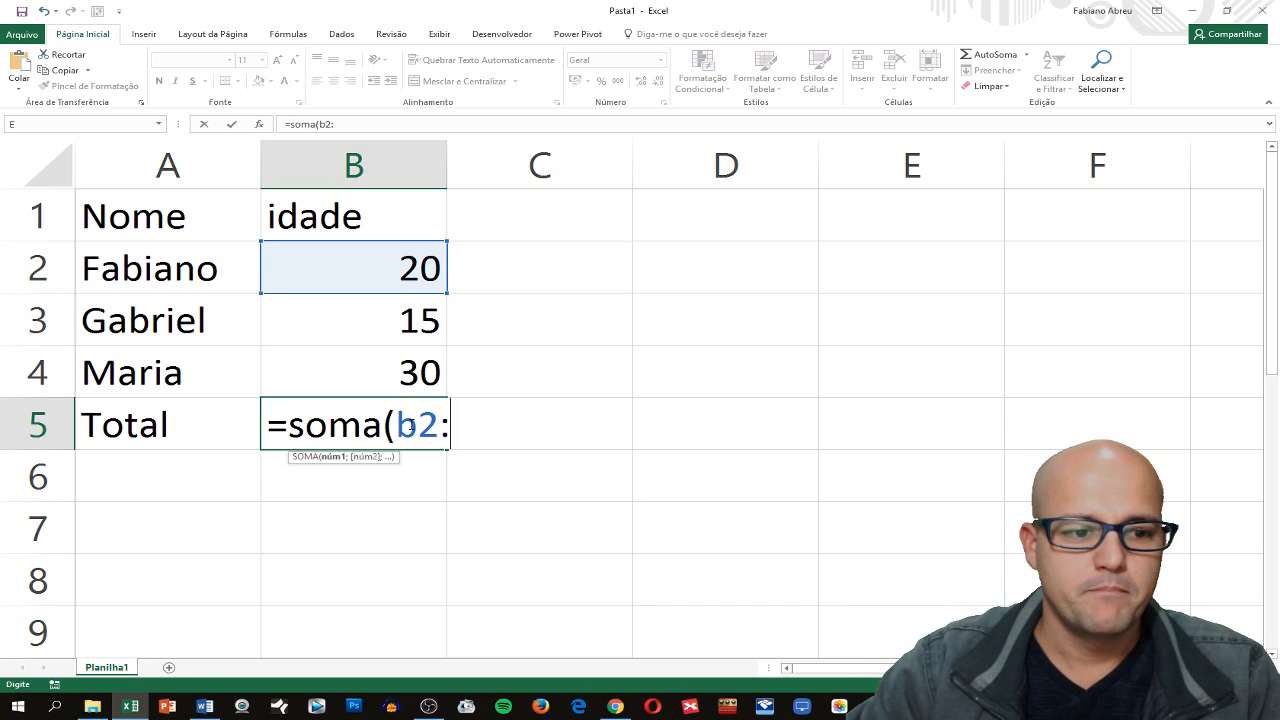
text(b)
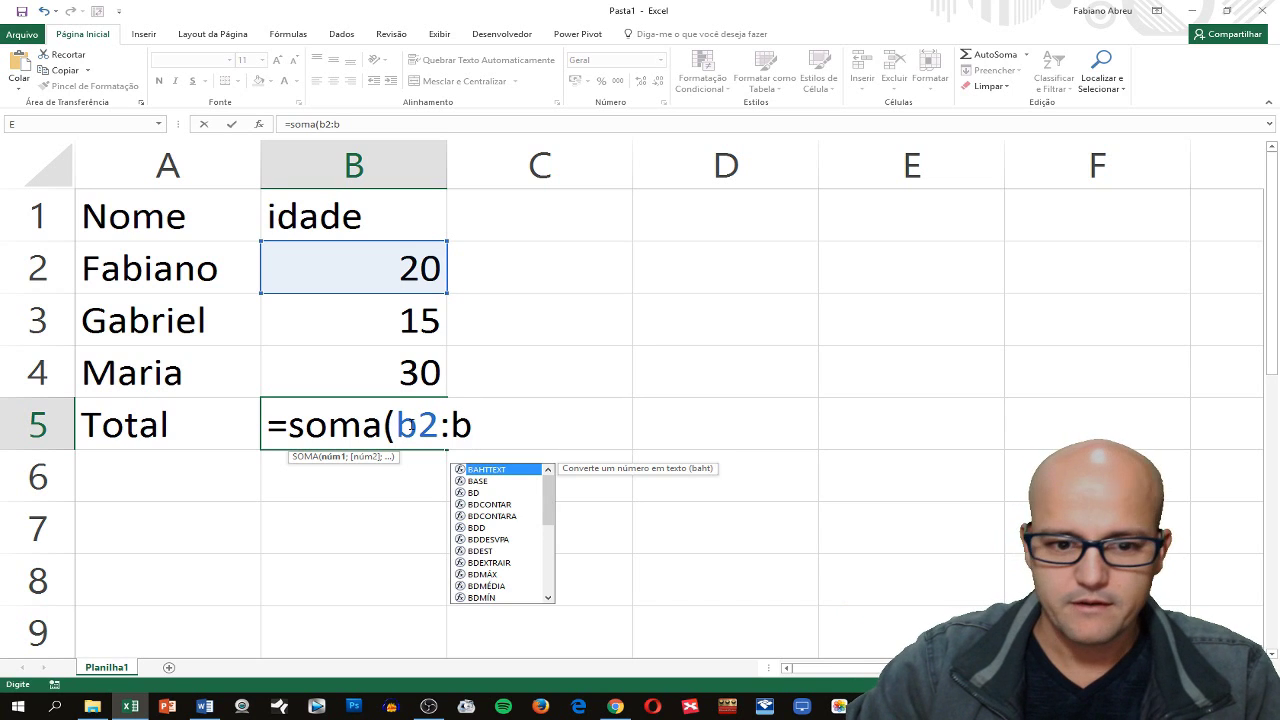
key(Left)
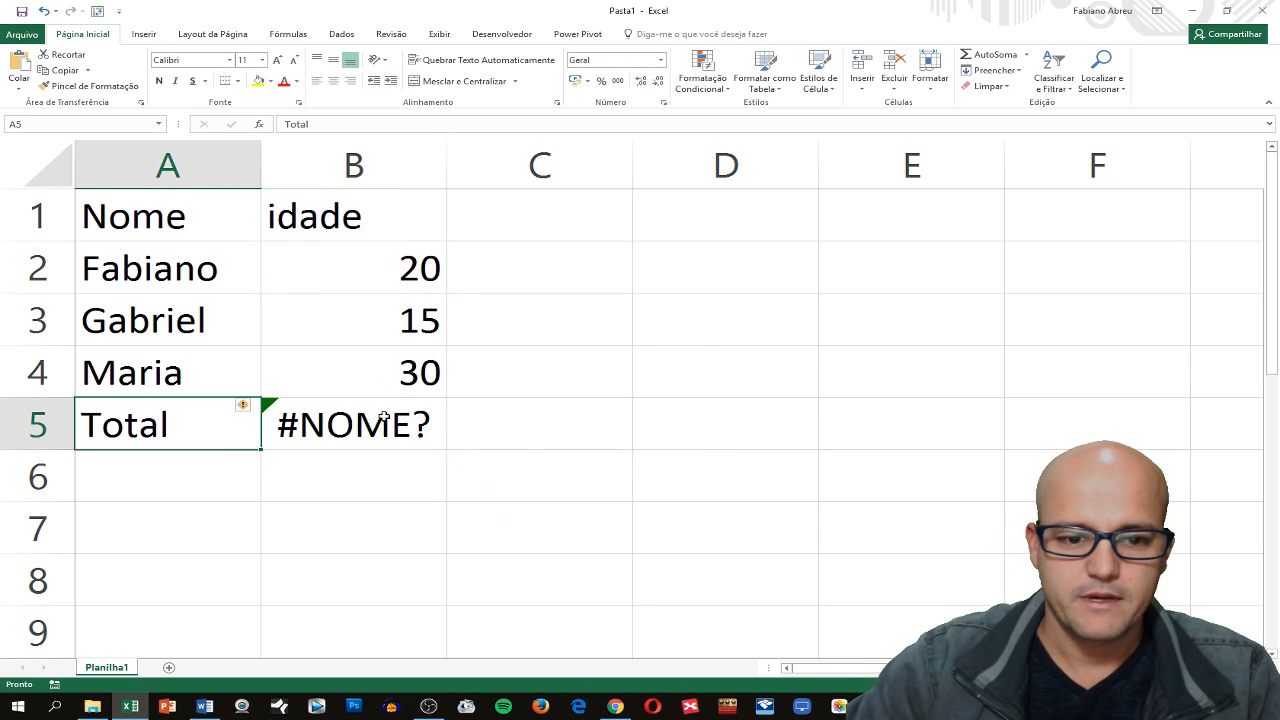
Complete B5's formula as =SOMA(B2;B4), giving 50.
double_click(410, 424)
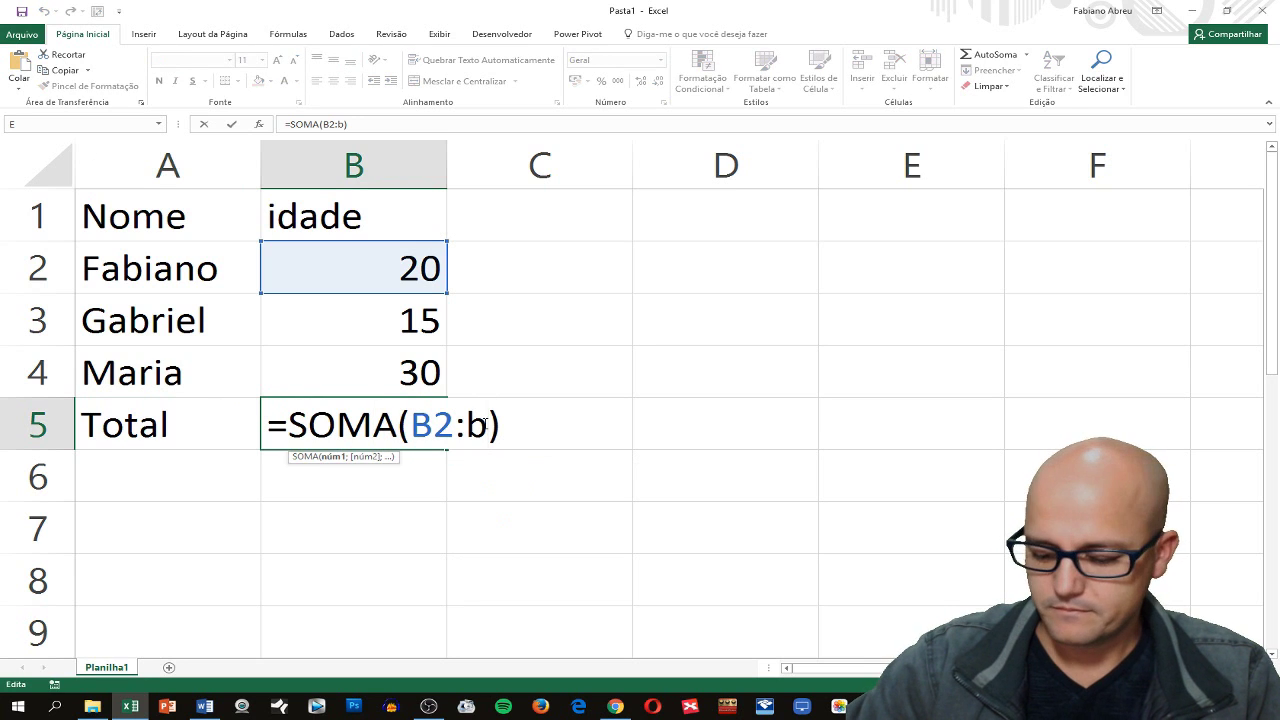
text(4)
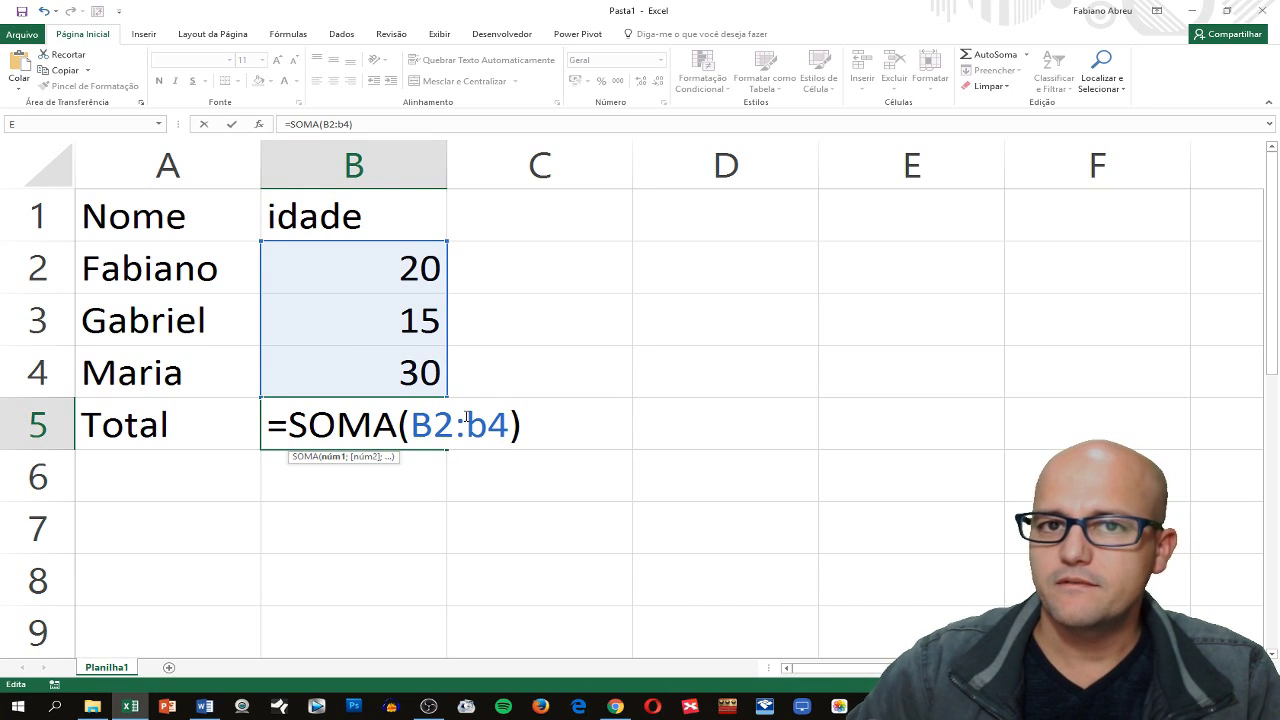
key(BackSpace)
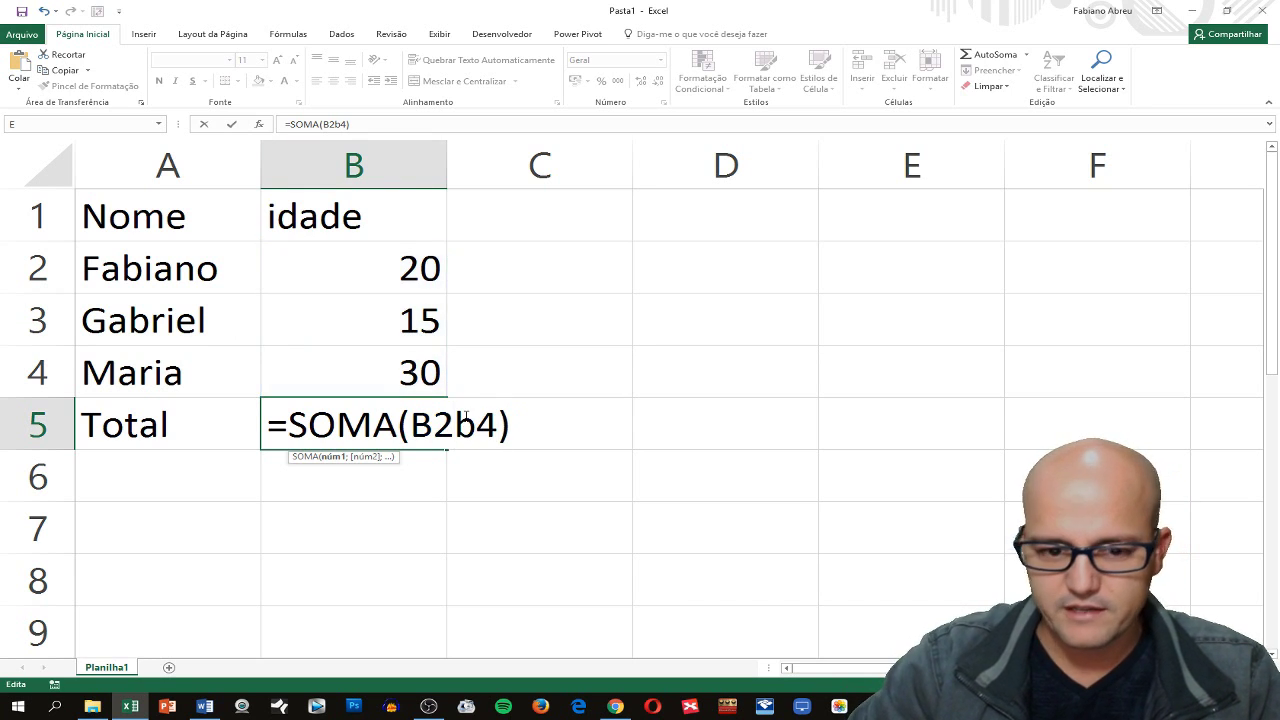
text(;)
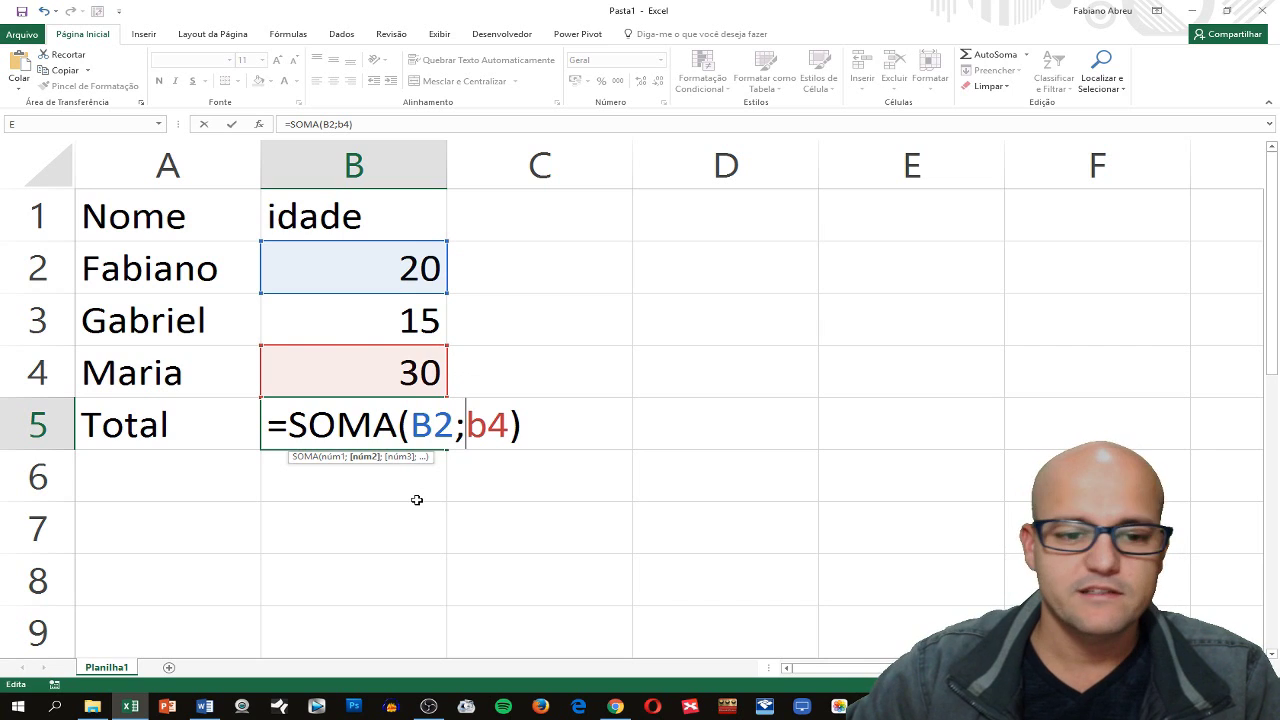
key(Return)
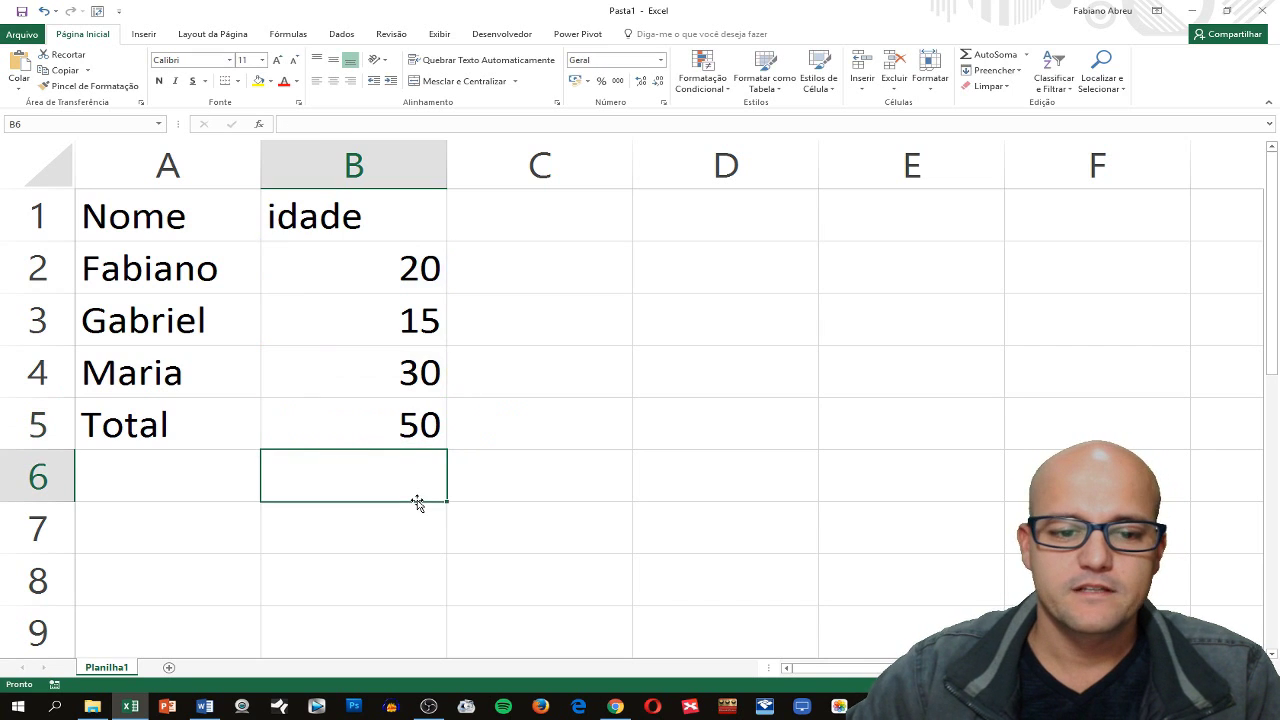
Inspect B2, B4 and B5's =SOMA(B2;B4) formula, then discard it so B5 is empty.
click(400, 273)
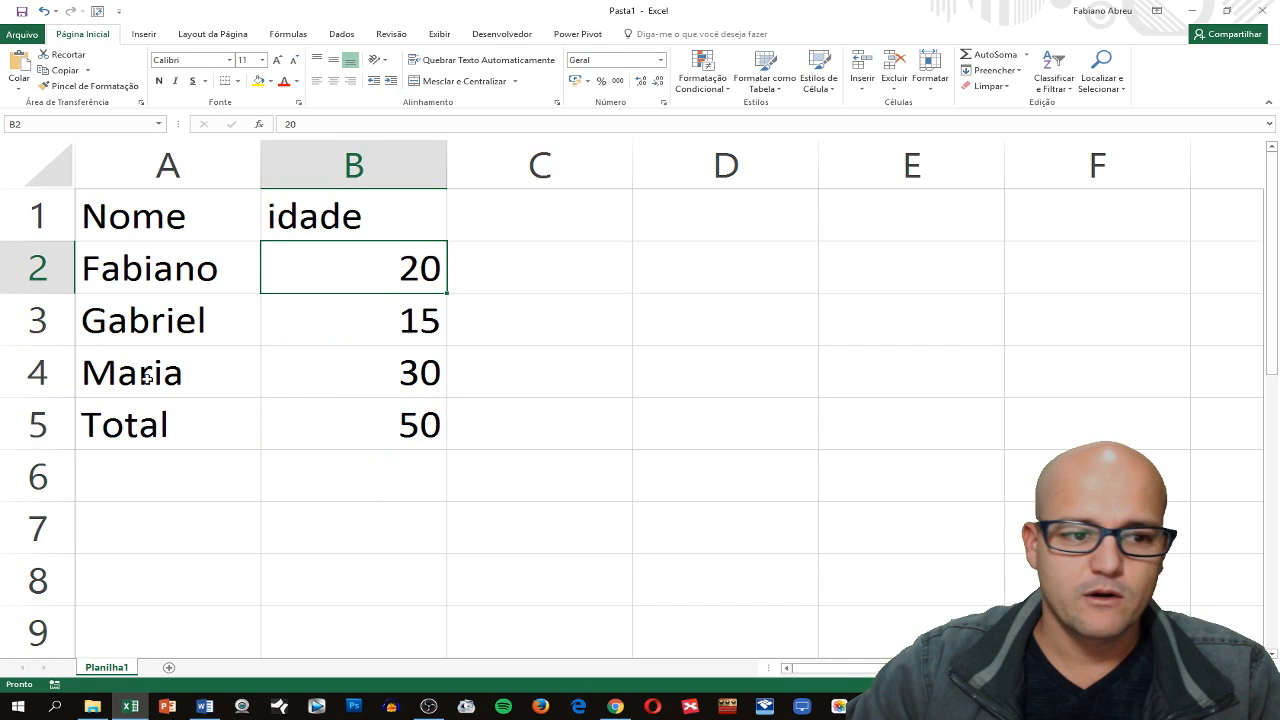
click(376, 375)
click(406, 426)
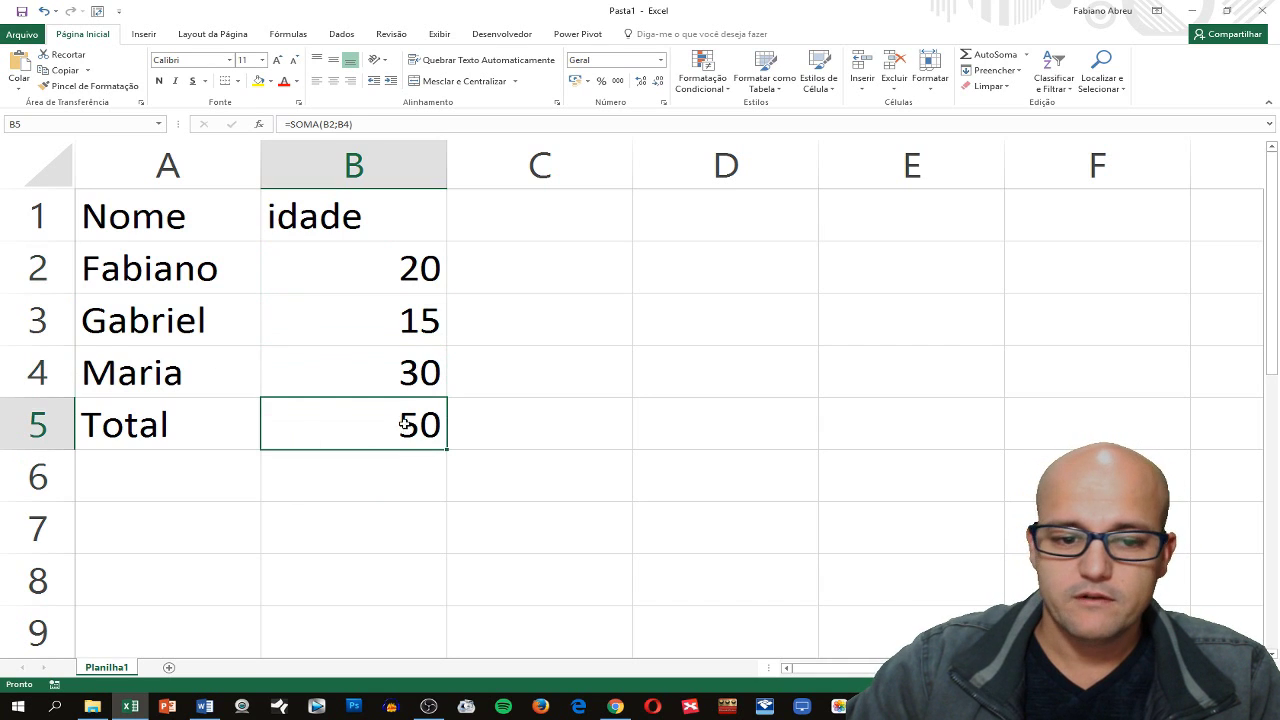
double_click(413, 424)
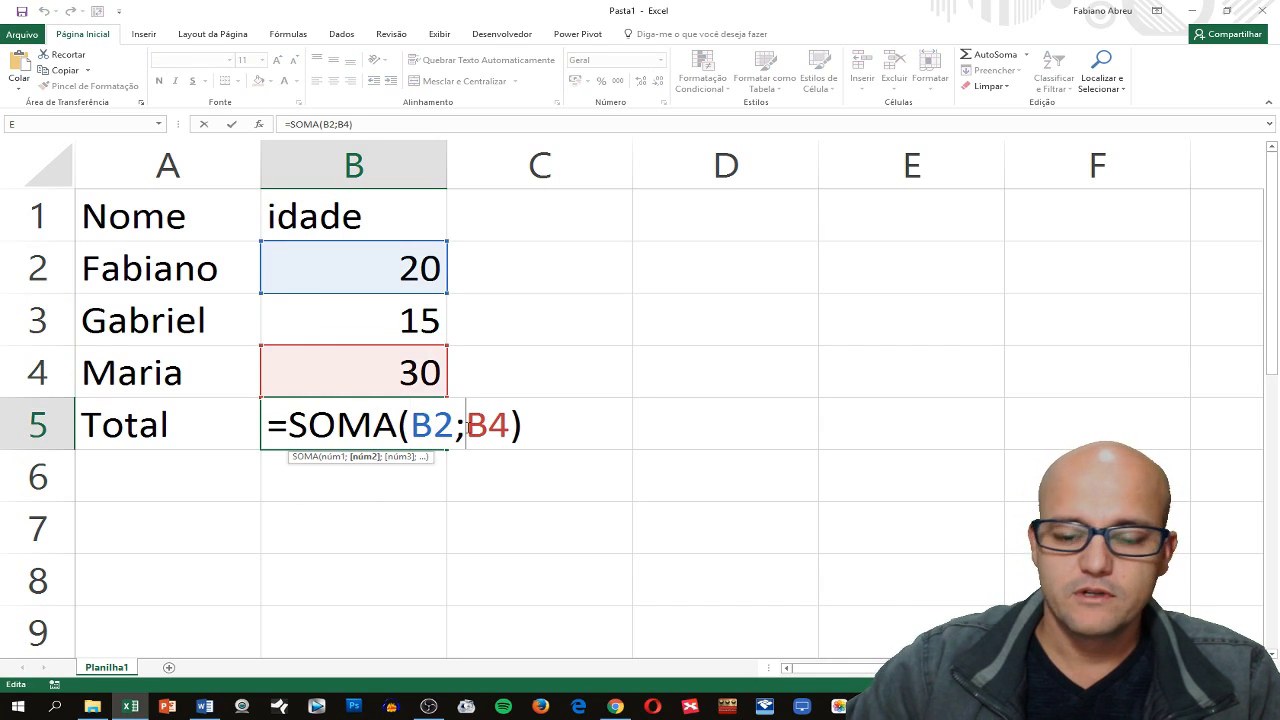
key(BackSpace)
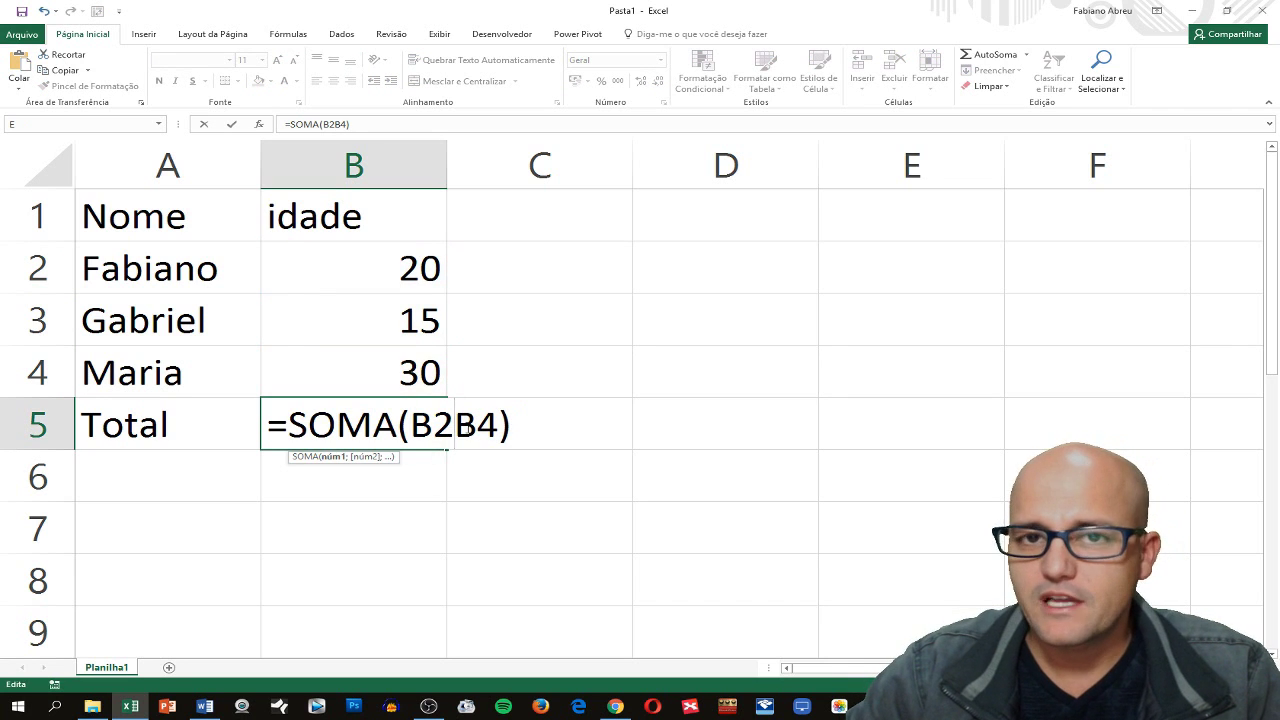
text(;)
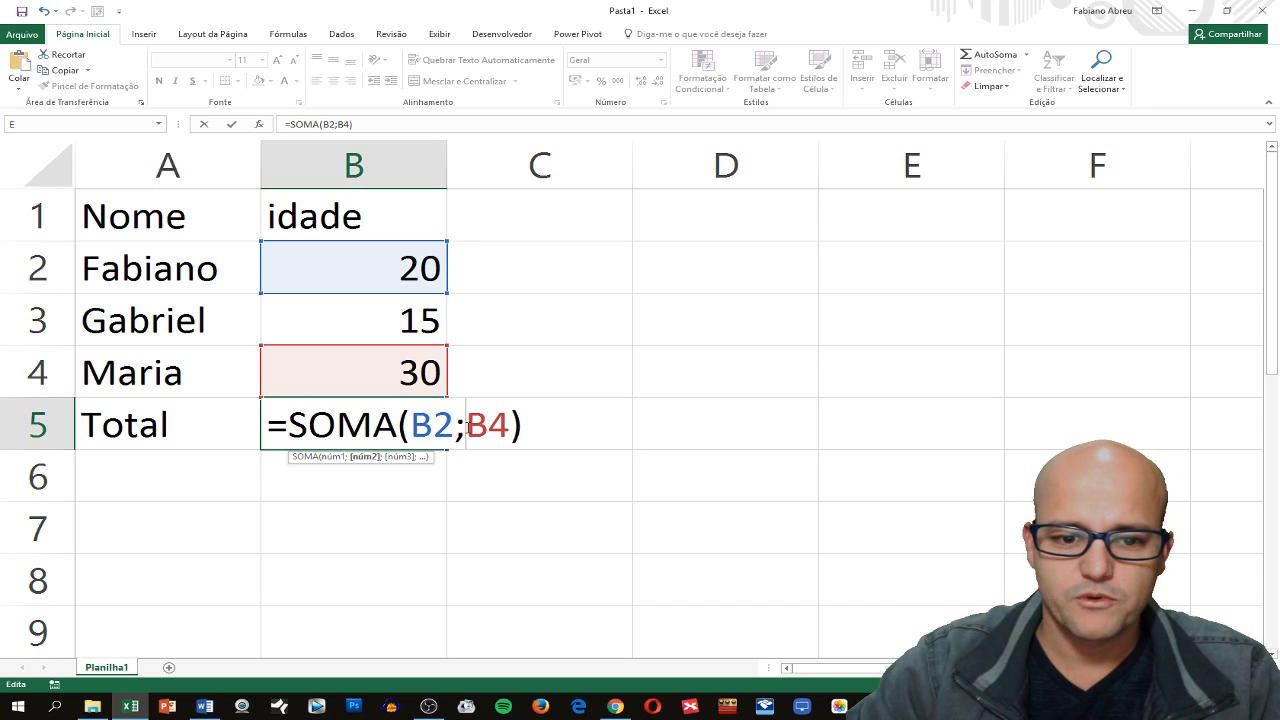
key(BackSpace)
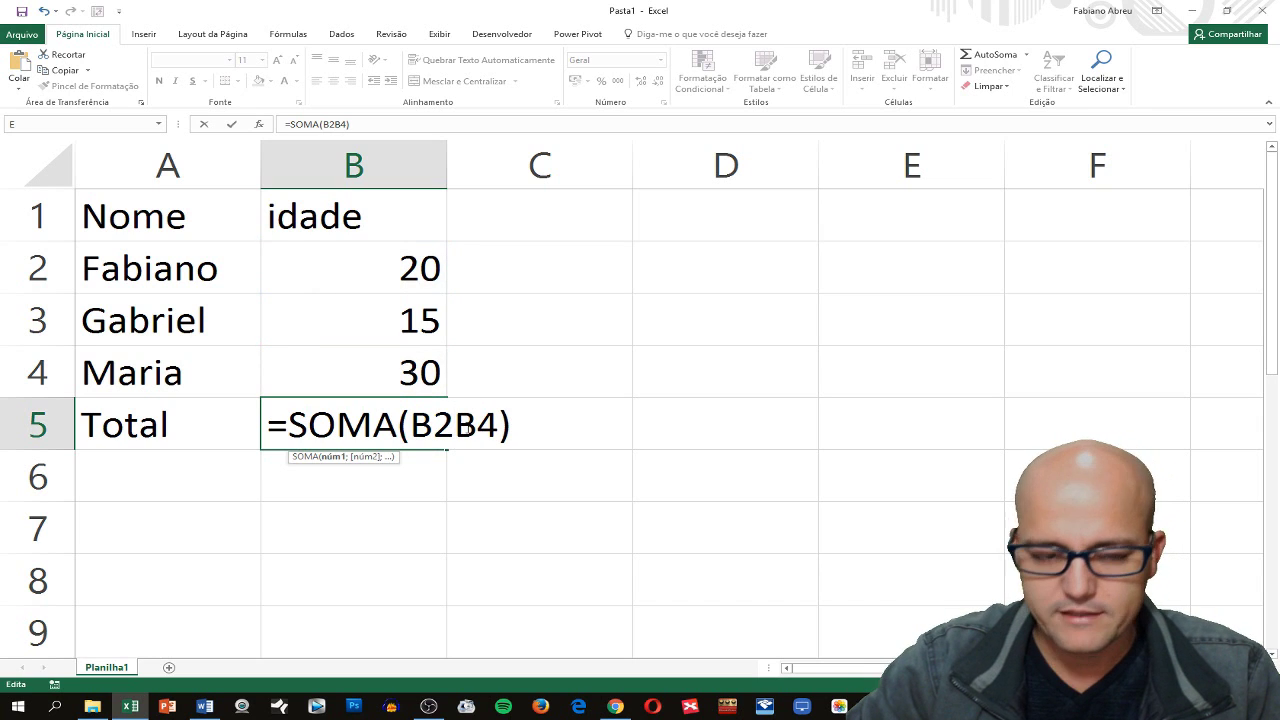
key(Escape)
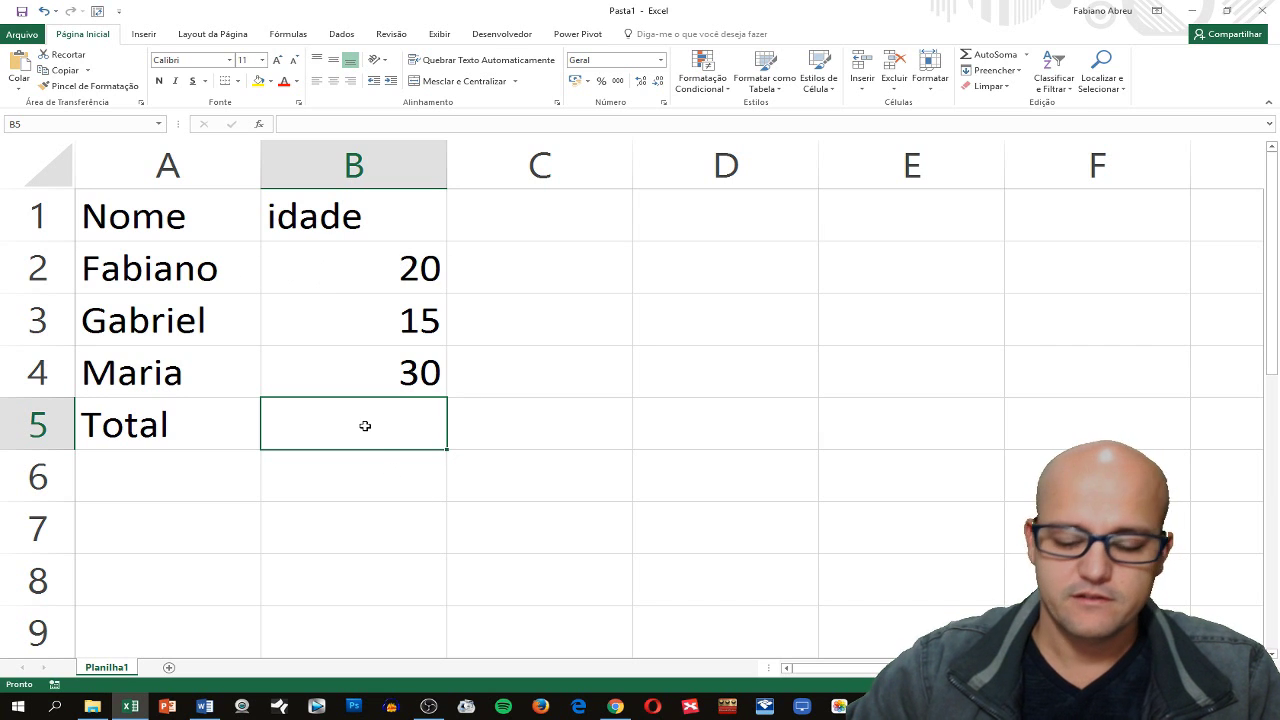
Enter the average formula =MEDIA(B2:B4) in B5.
text(=ME)
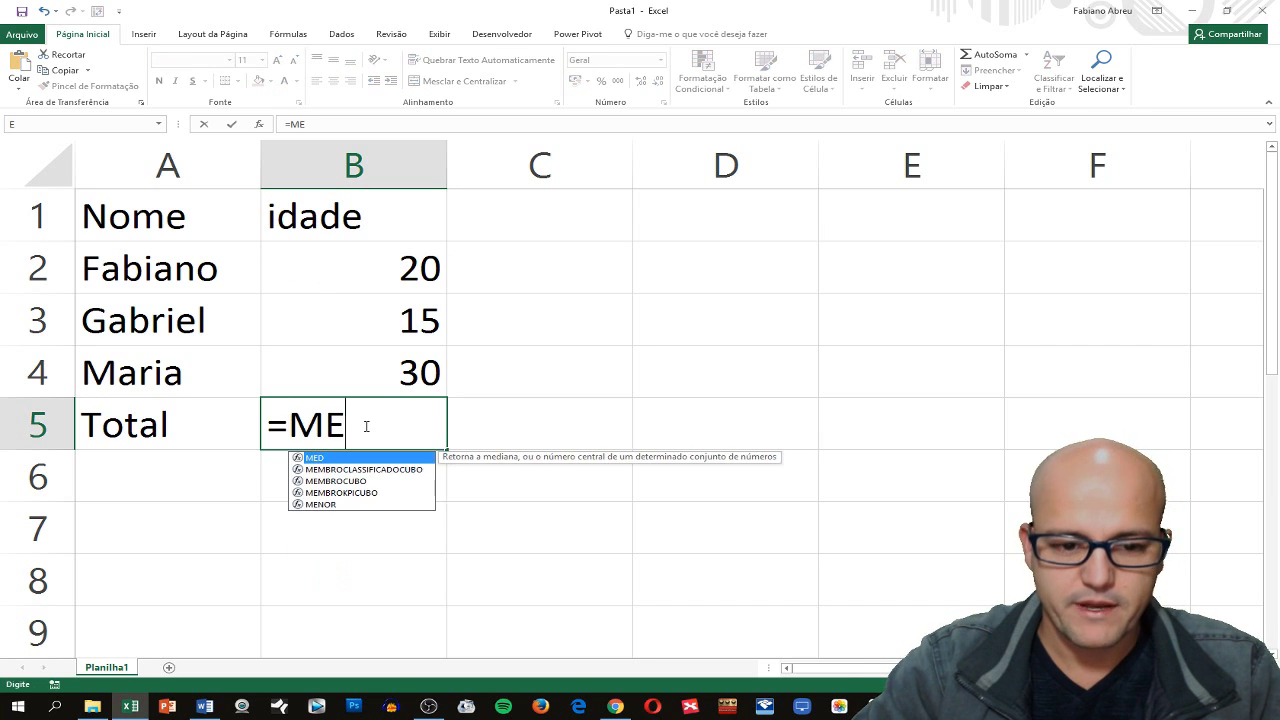
text(DIA)
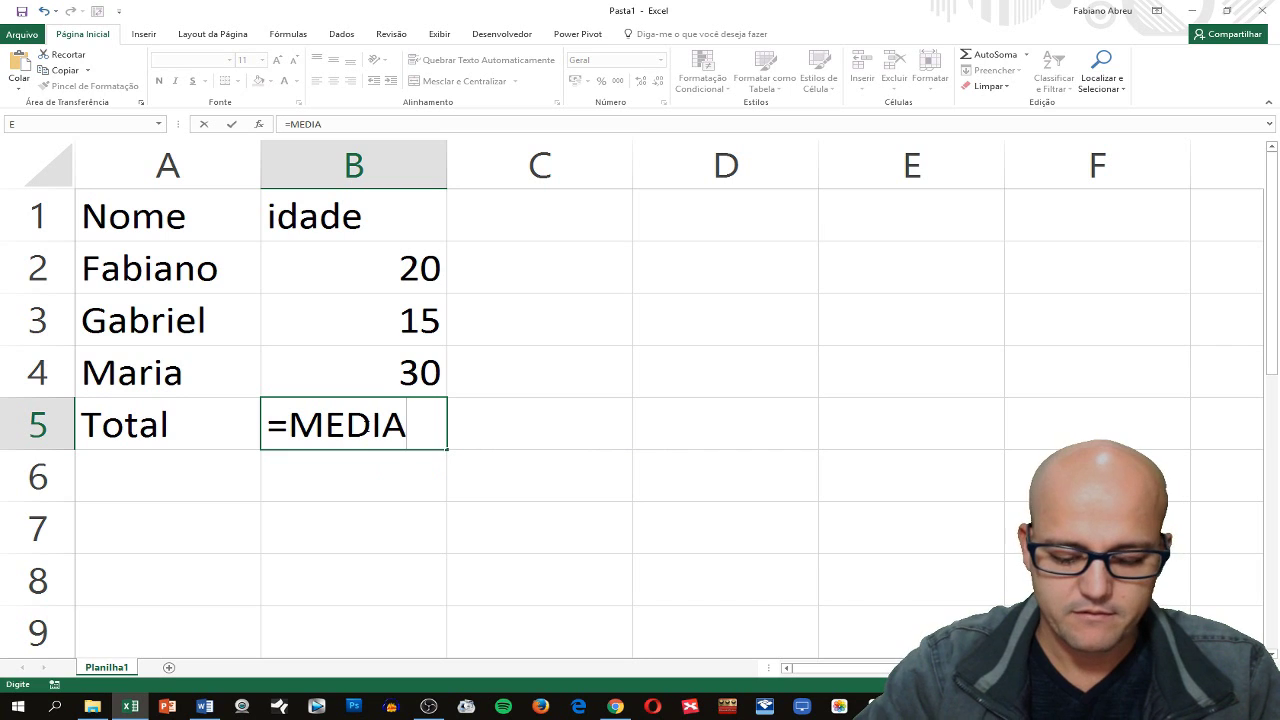
text(()
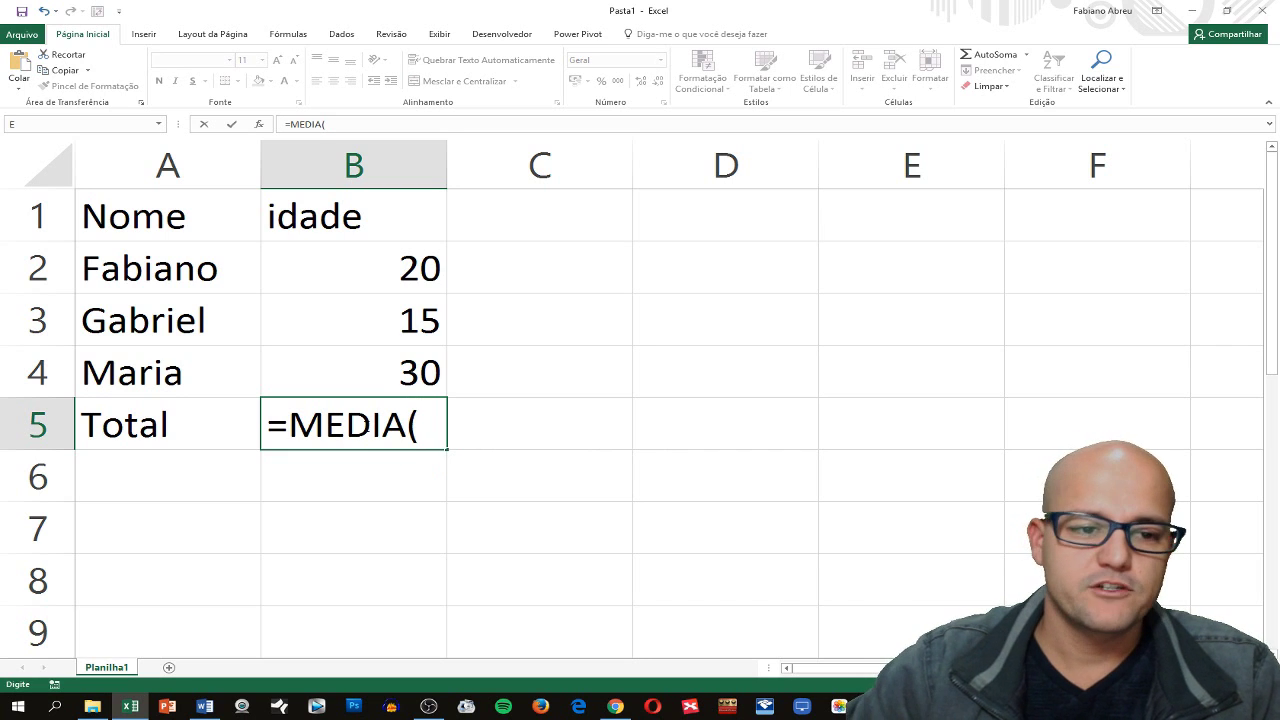
drag(378, 269, 385, 375)
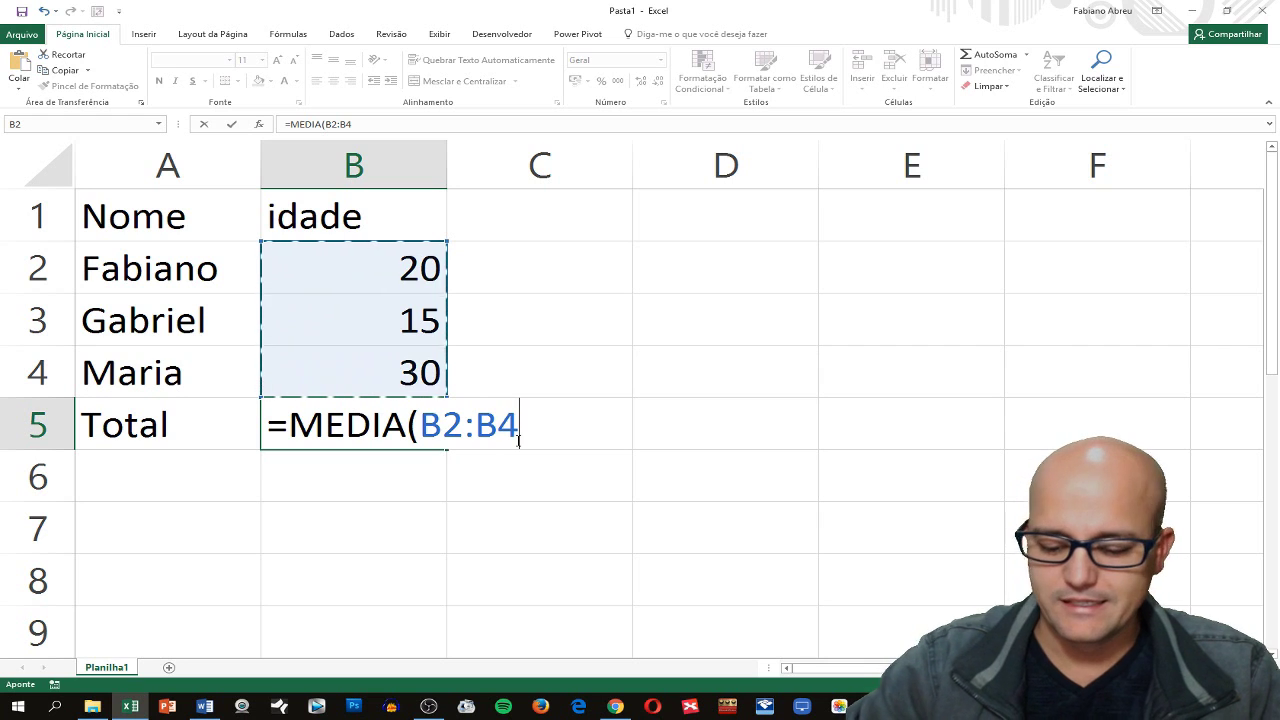
key(BackSpace)
key(BackSpace)
key(BackSpace)
key(BackSpace)
key(BackSpace)
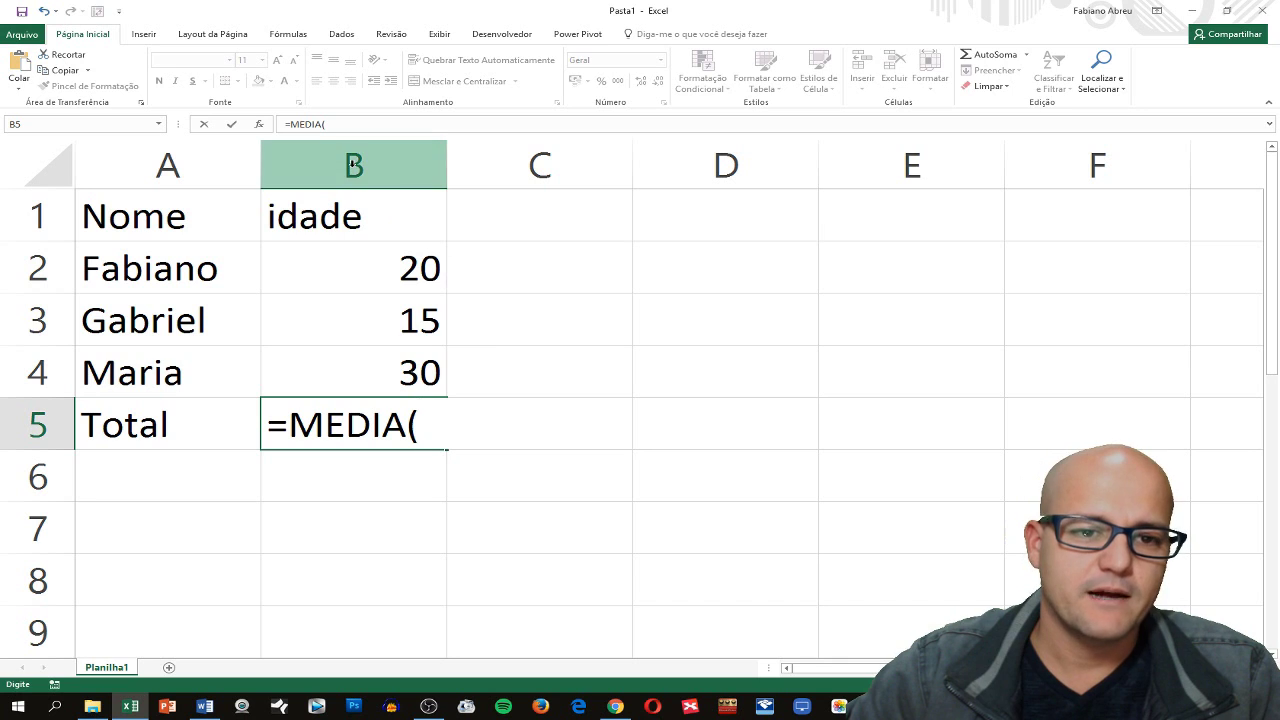
text(B2)
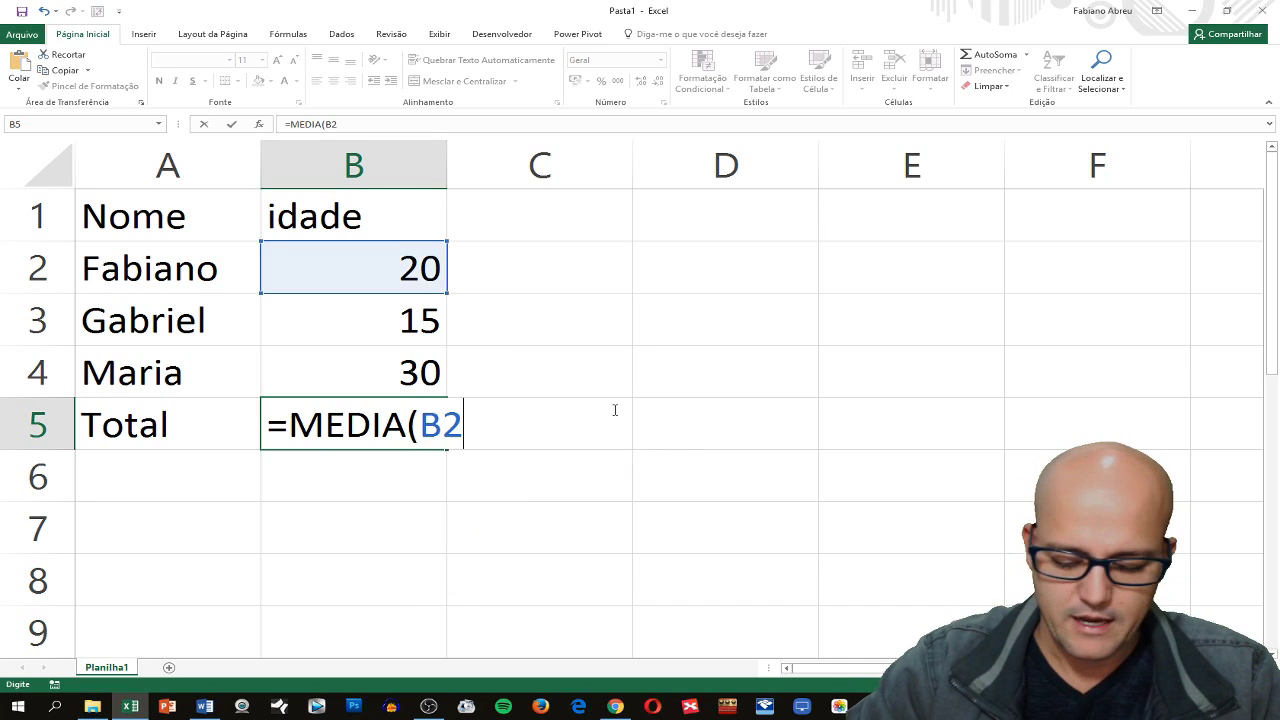
text(:)
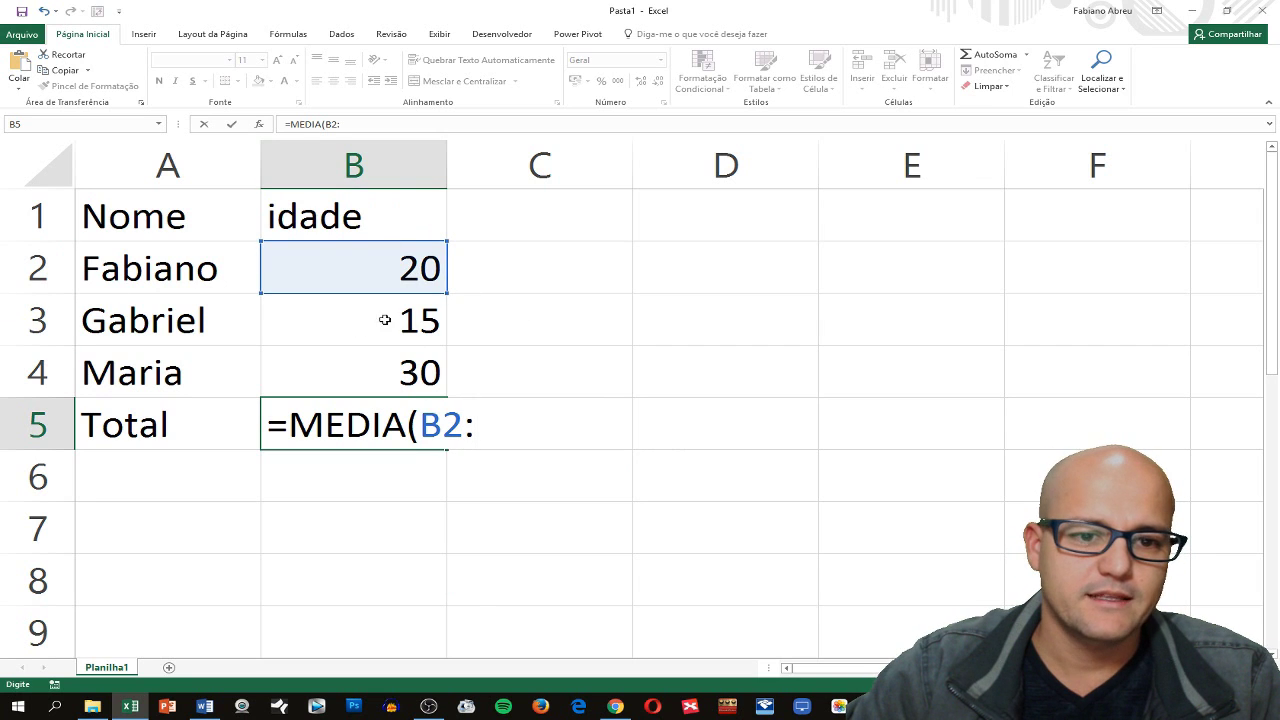
text(B)
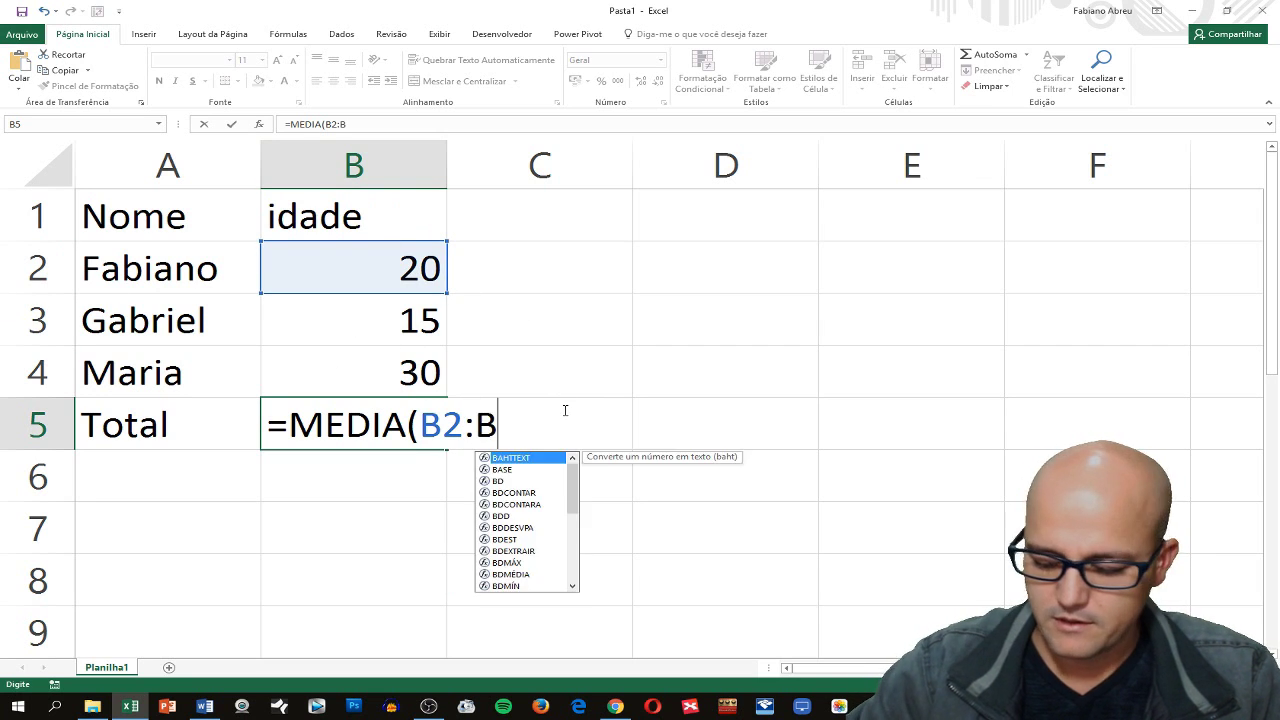
text(4)
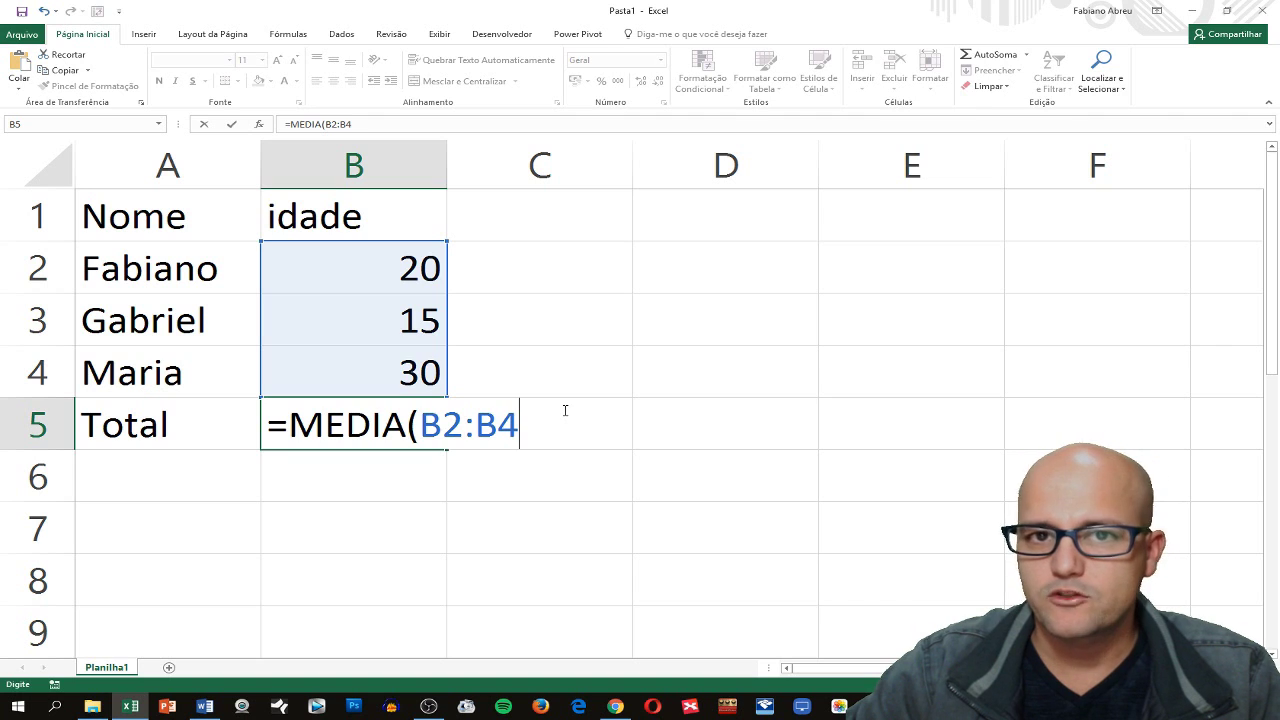
key(Return)
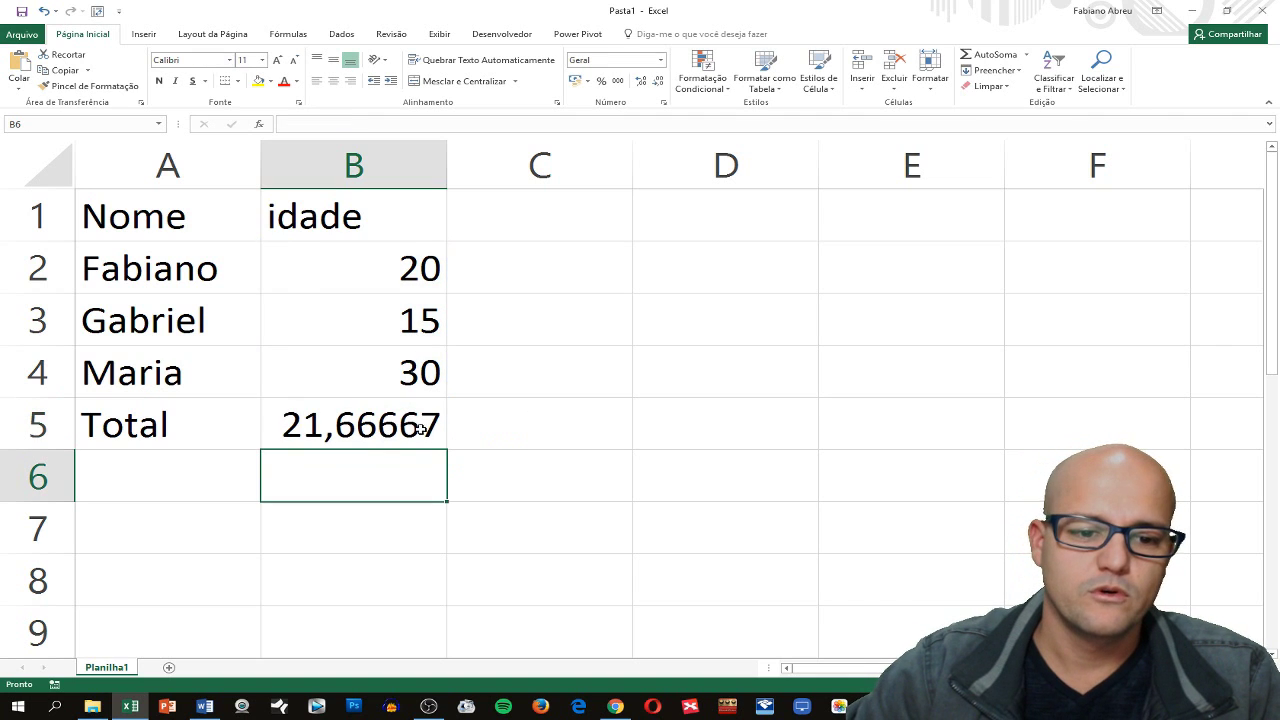
Apply the Número format to B5 and reduce it to two decimals, showing 21,67.
click(403, 430)
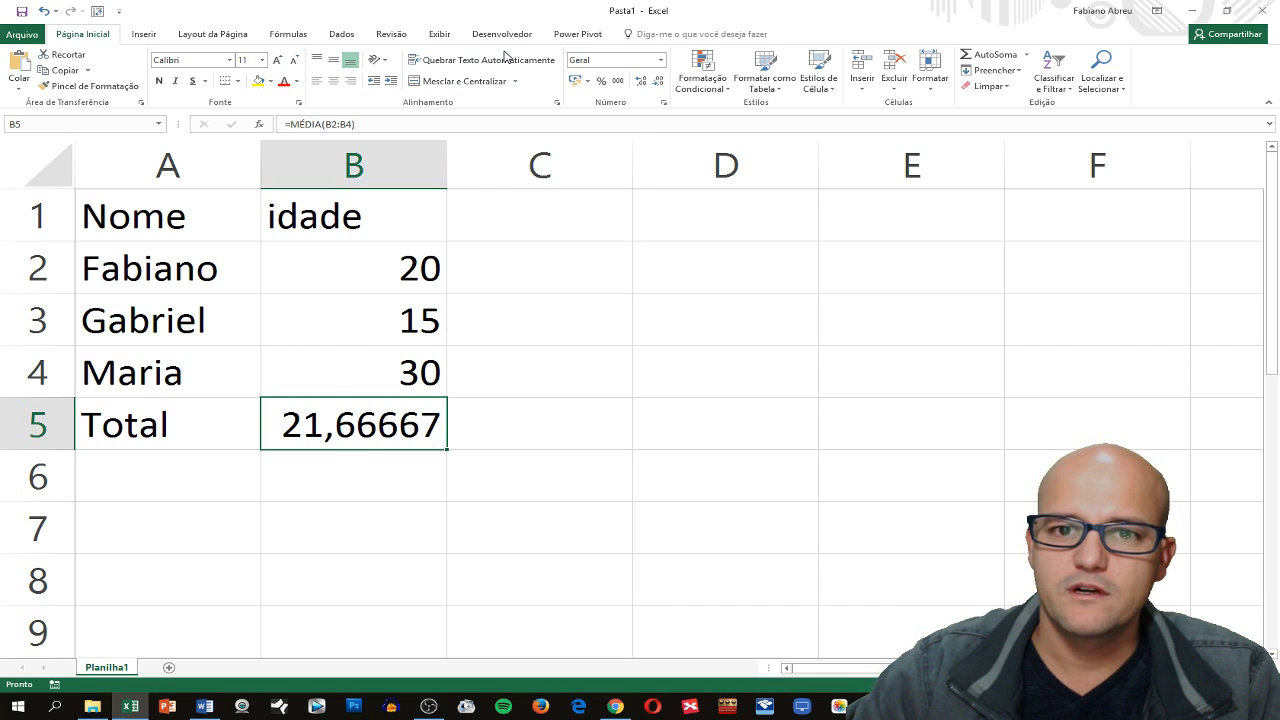
click(640, 81)
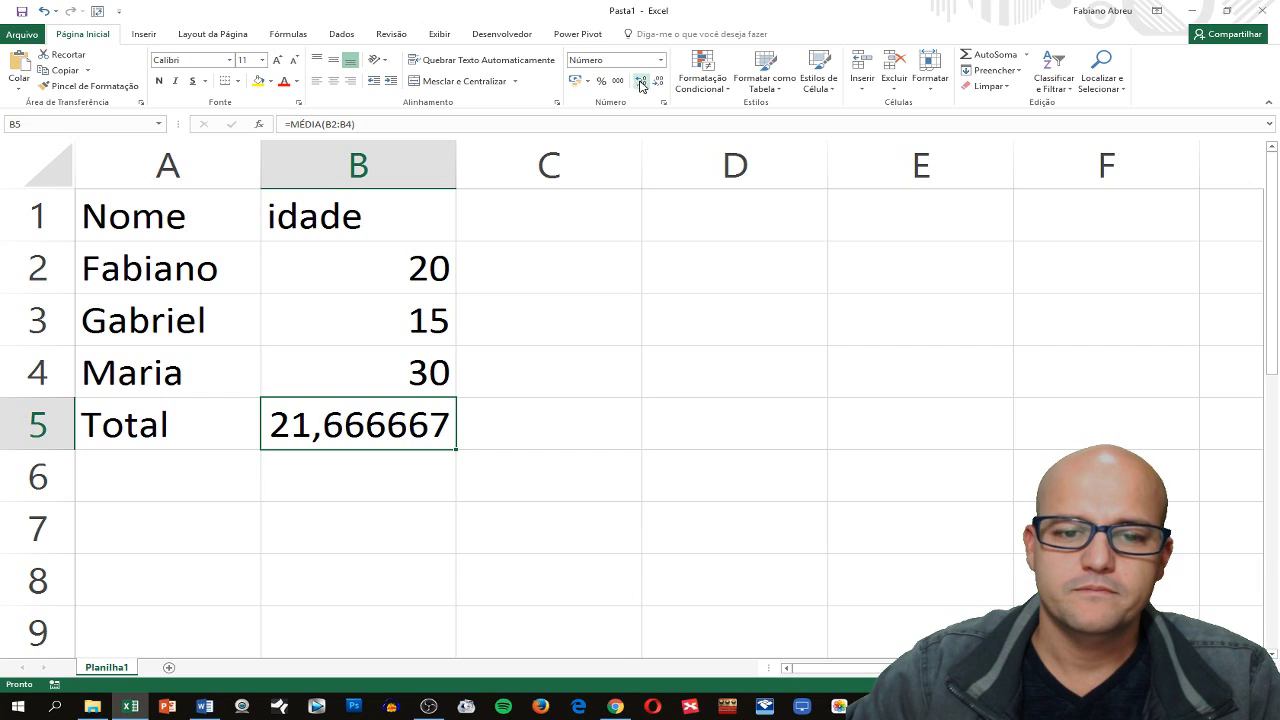
click(660, 84)
click(660, 84)
click(660, 84)
click(660, 84)
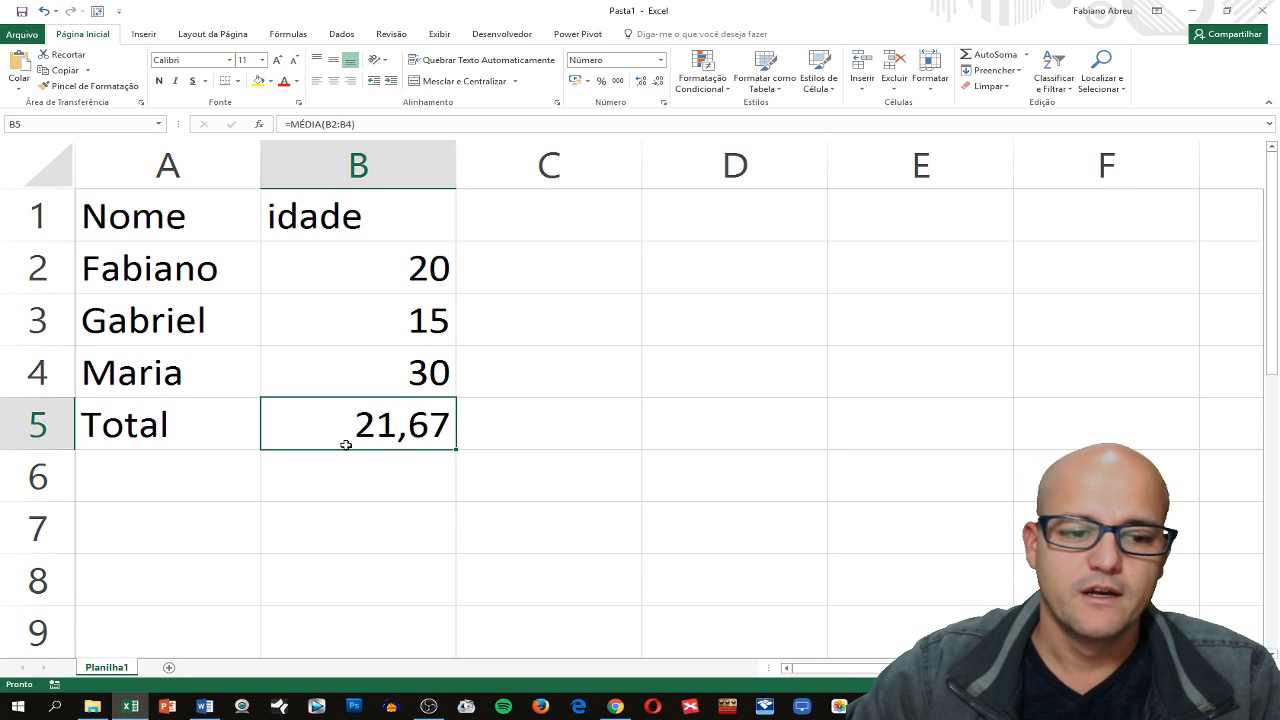
double_click(346, 435)
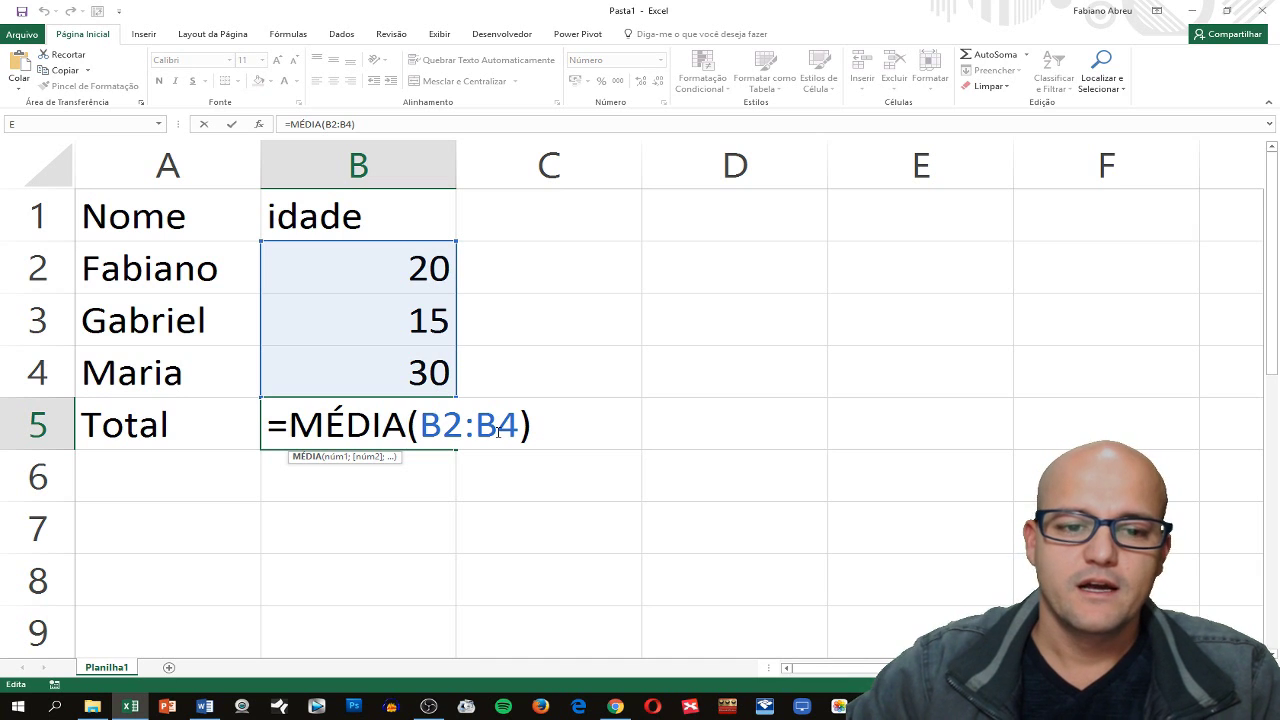
key(ctrl+Return)
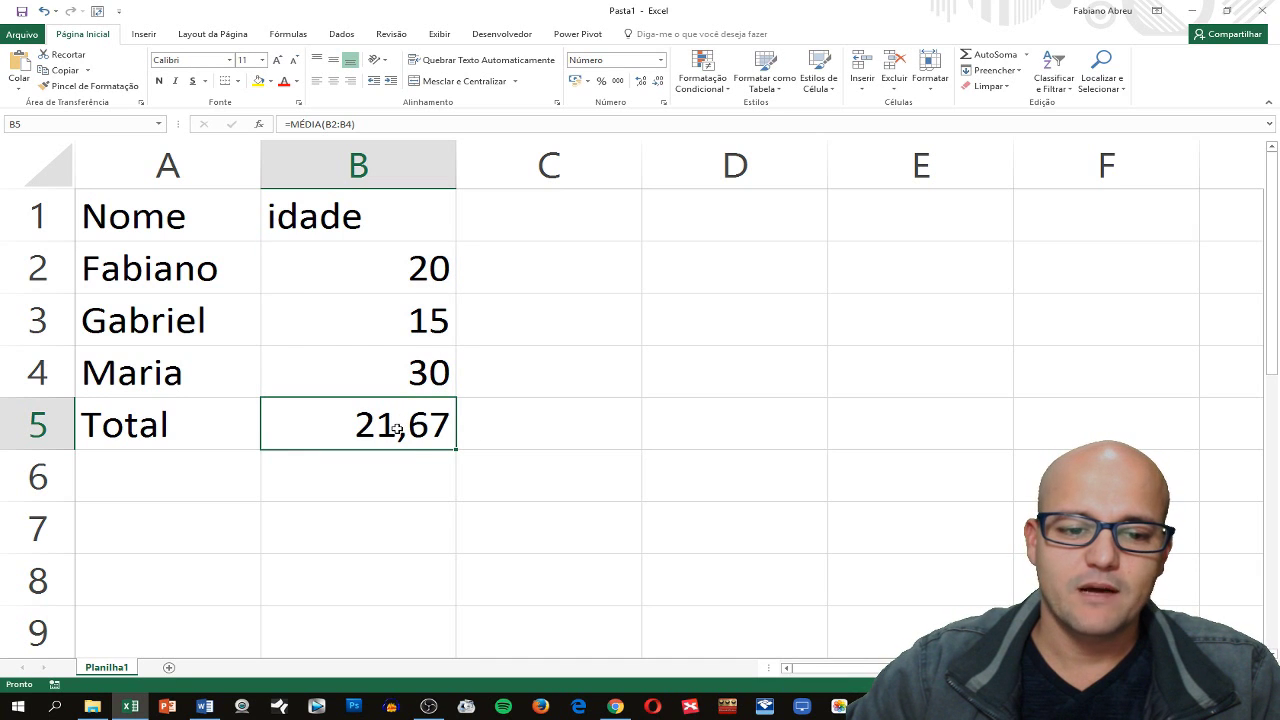
click(375, 468)
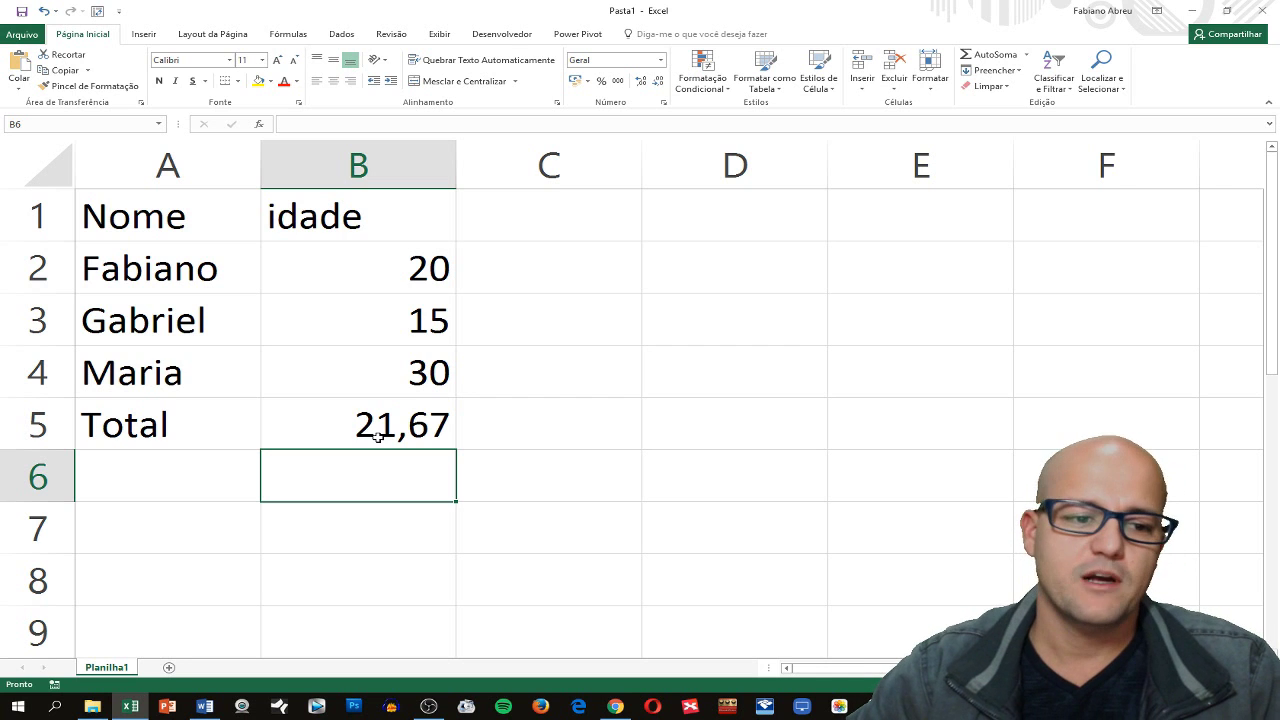
In the Chrome article, scroll to the FCC question and select its E1 reference.
key(alt+Tab)
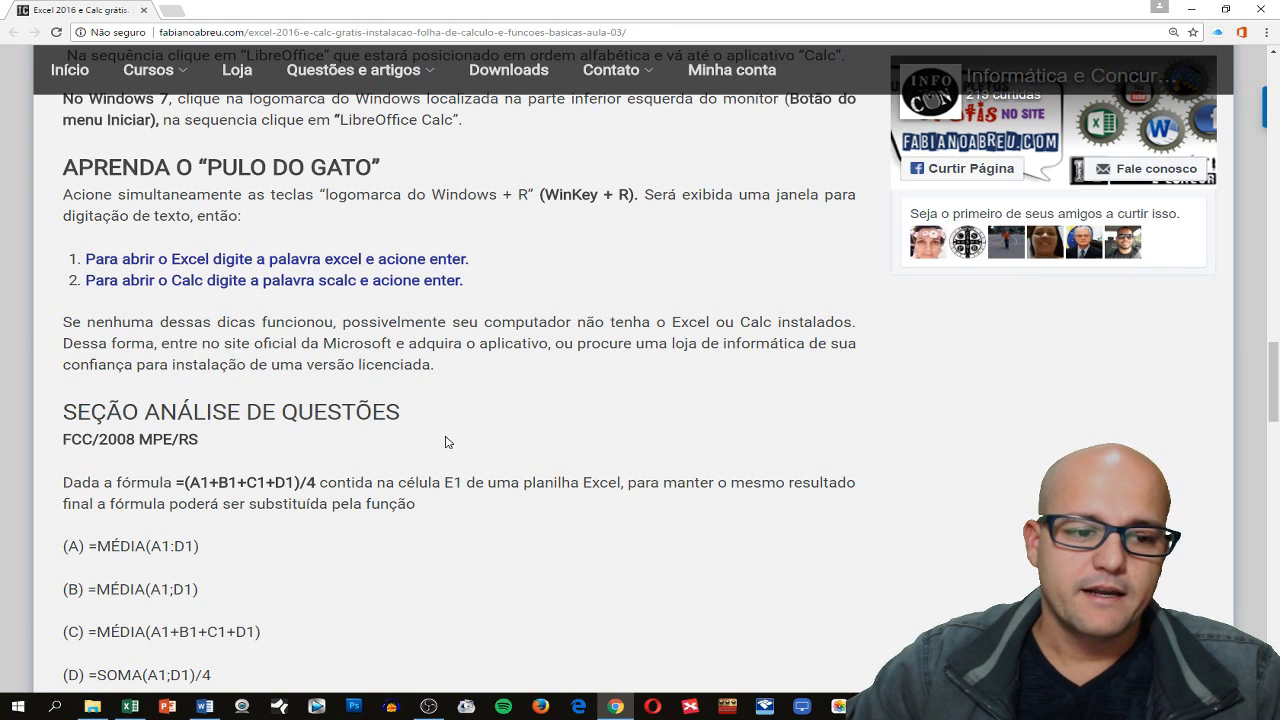
scroll(440, 442, down, 2)
scroll(447, 442, down, 1)
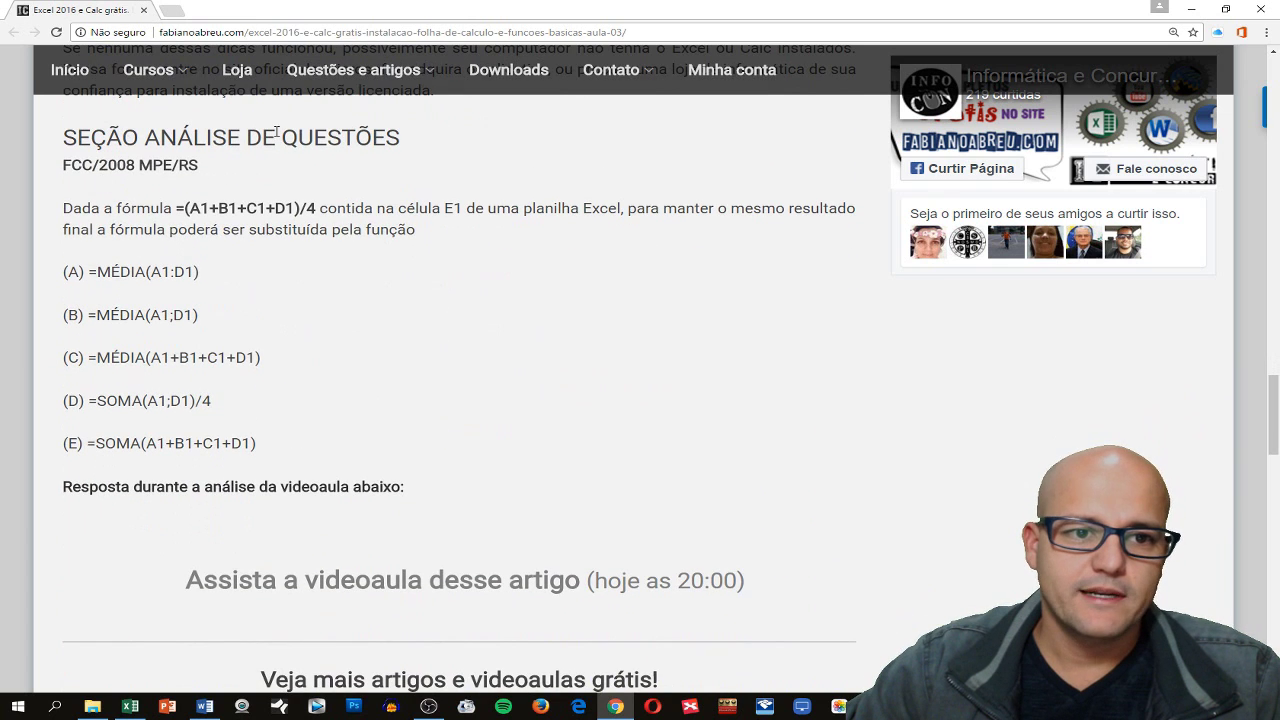
scroll(446, 280, down, 1)
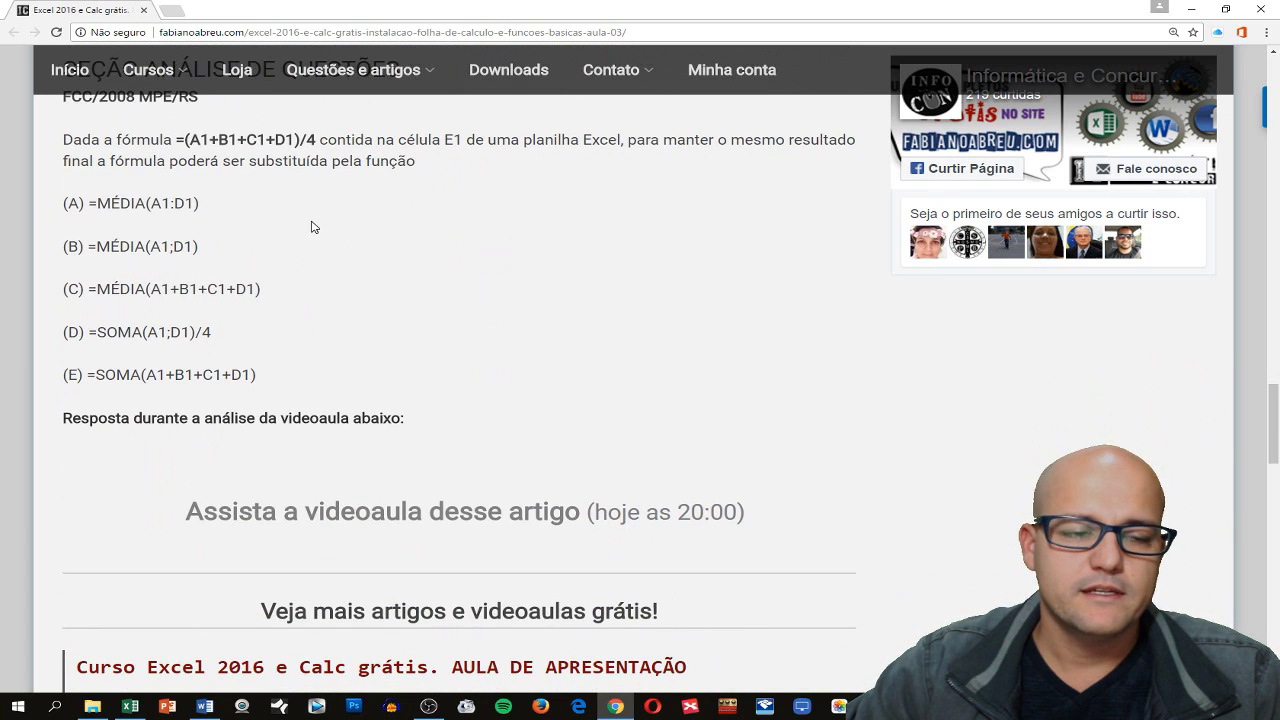
scroll(311, 227, up, 1)
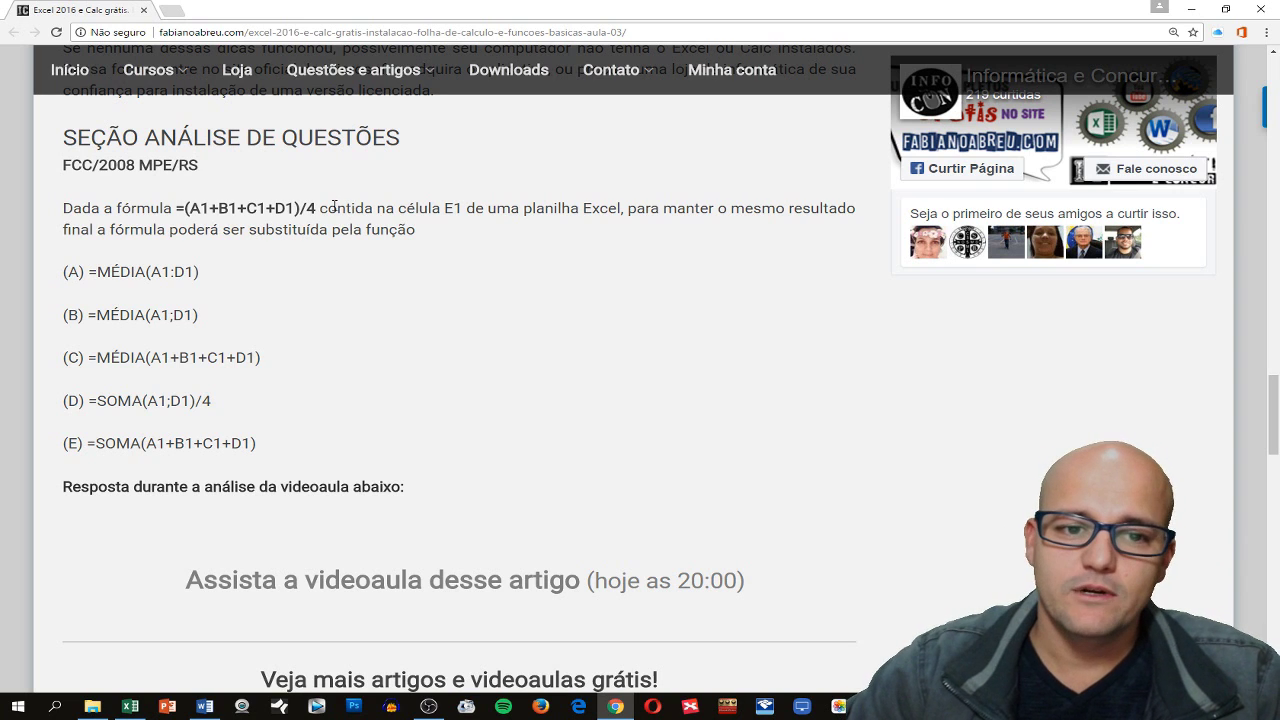
drag(445, 208, 462, 209)
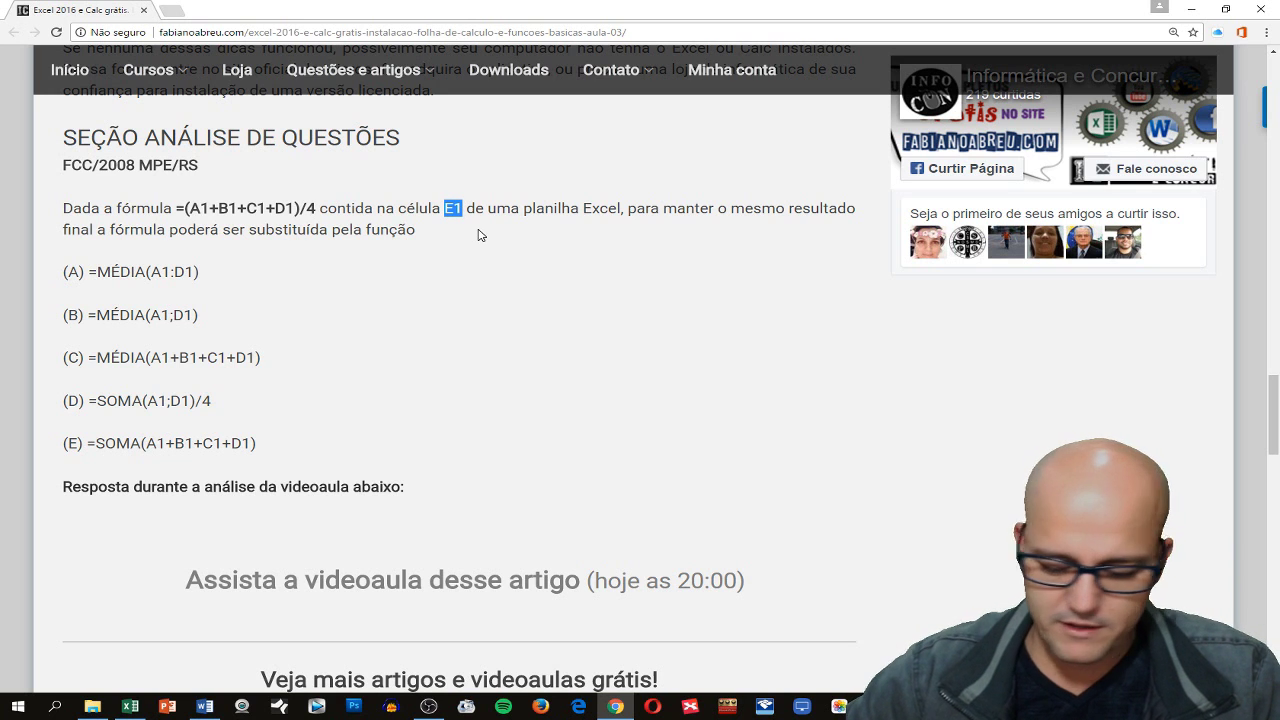
Zoom the Chrome page and highlight the question's formula =(A1+B1+C1+D1)/4.
key(ctrl+plus)
key(ctrl+plus)
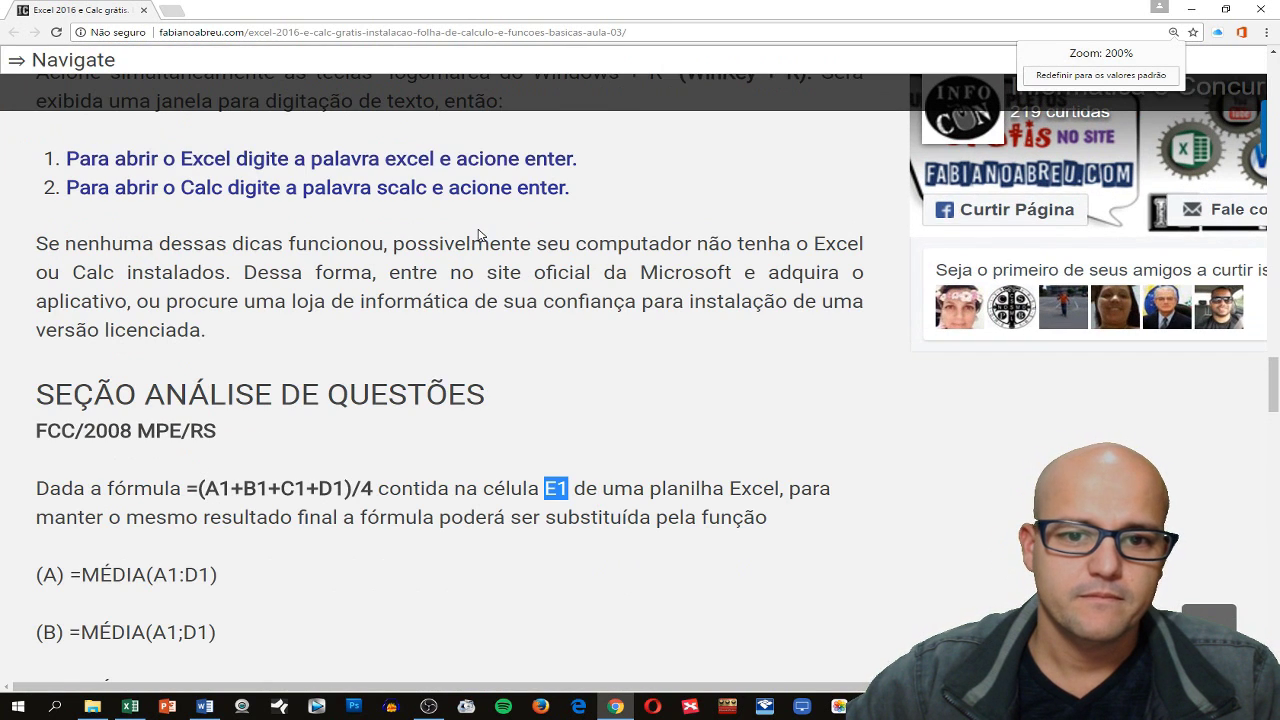
scroll(478, 234, down, 2)
scroll(470, 236, down, 1)
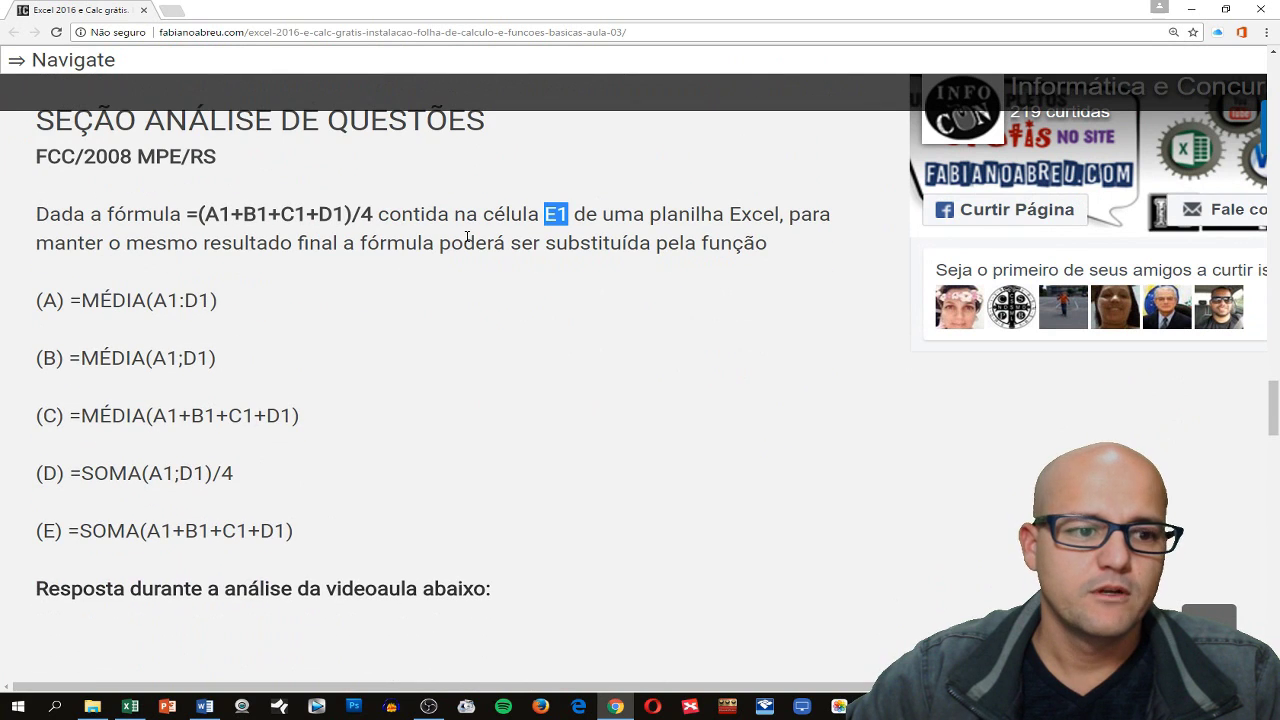
click(606, 302)
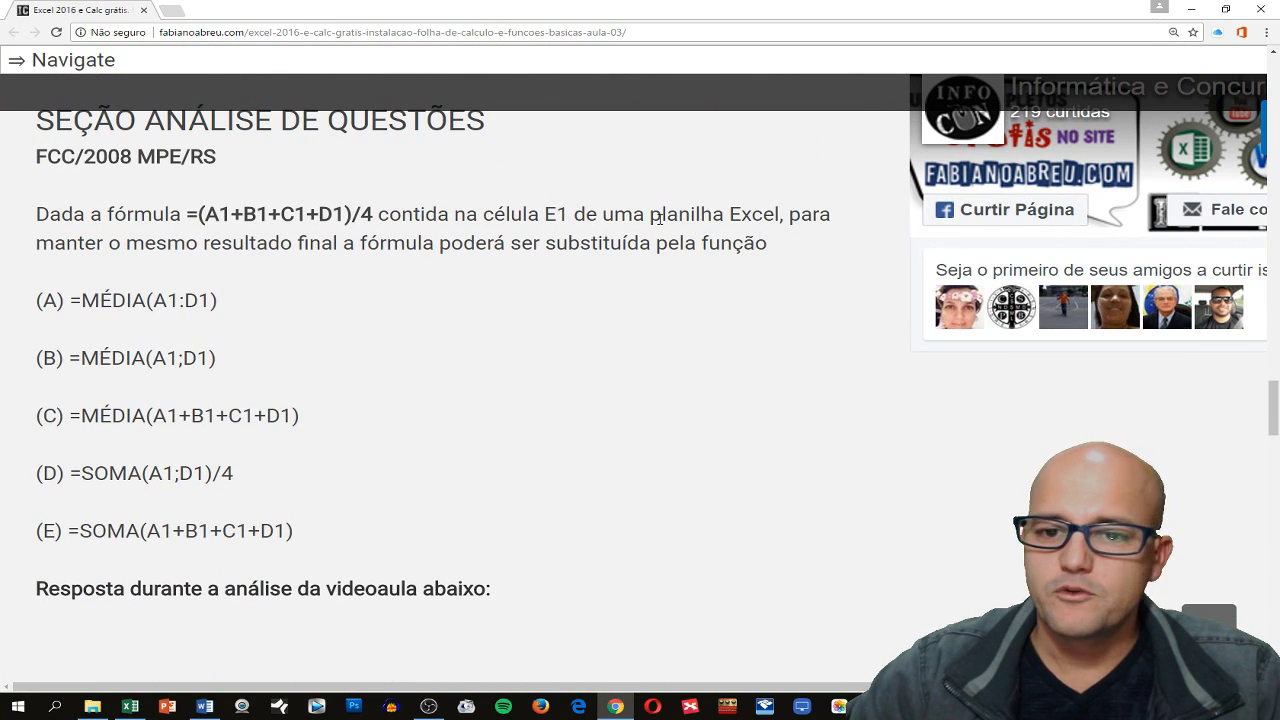
drag(729, 214, 781, 214)
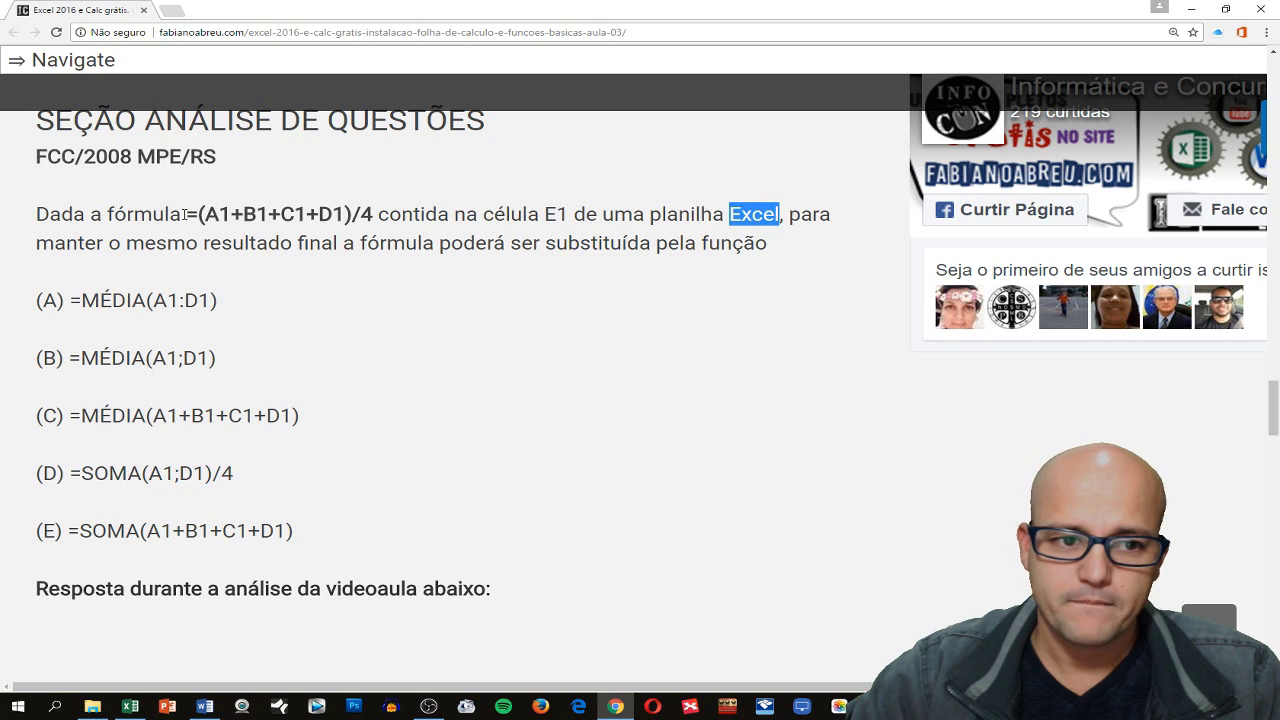
drag(187, 214, 373, 214)
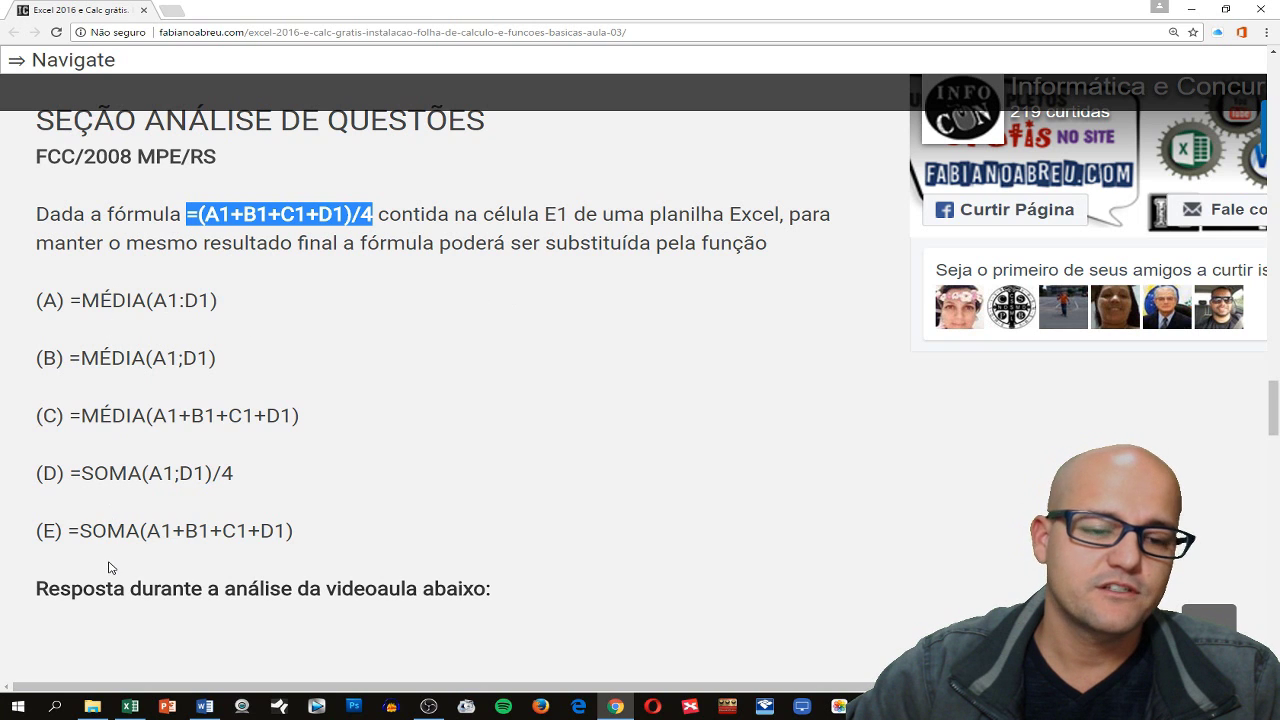
click(297, 308)
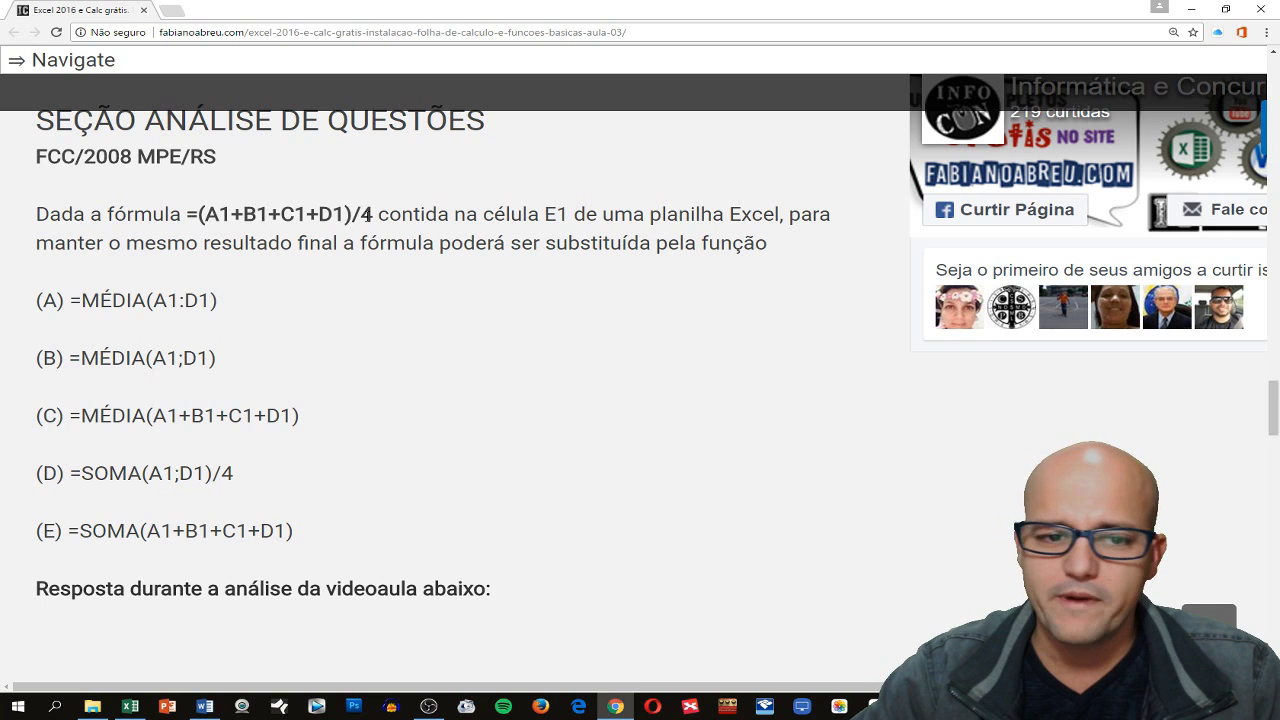
drag(188, 214, 375, 214)
key(ctrl+c)
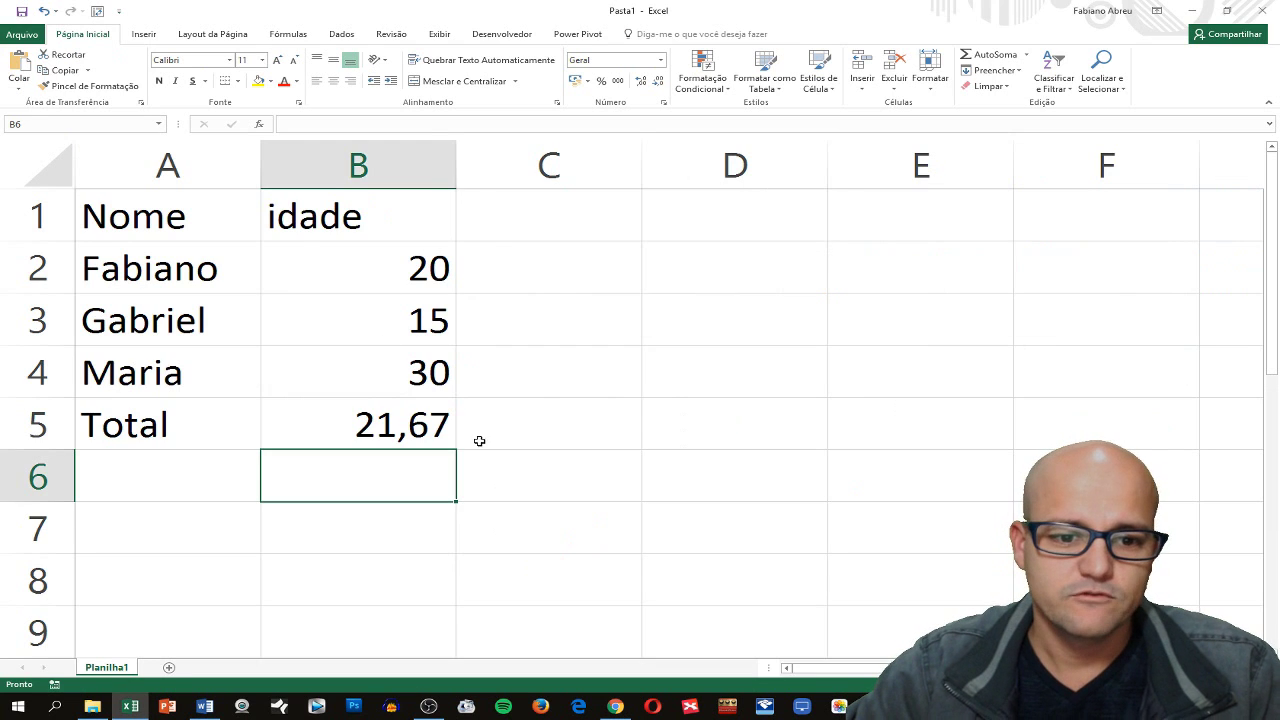
Clear the old age table from A1:C5 in the Excel sheet.
drag(480, 437, 105, 225)
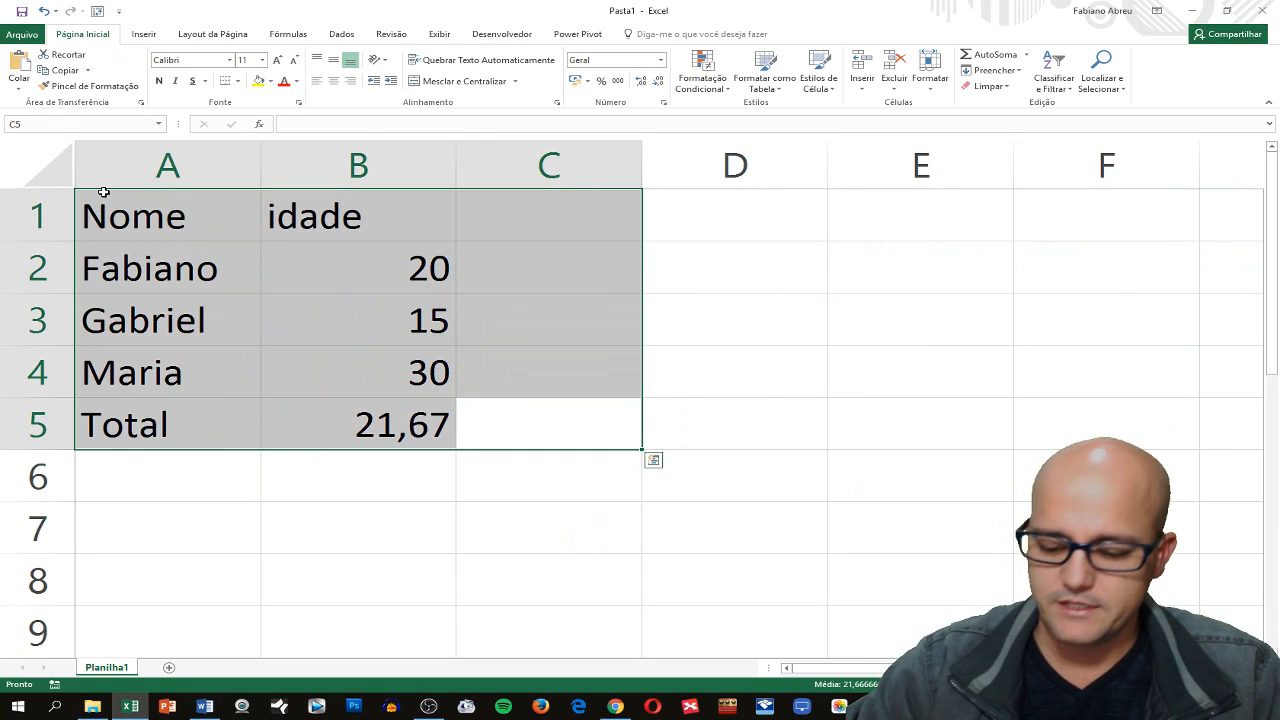
key(Delete)
key(alt+Tab)
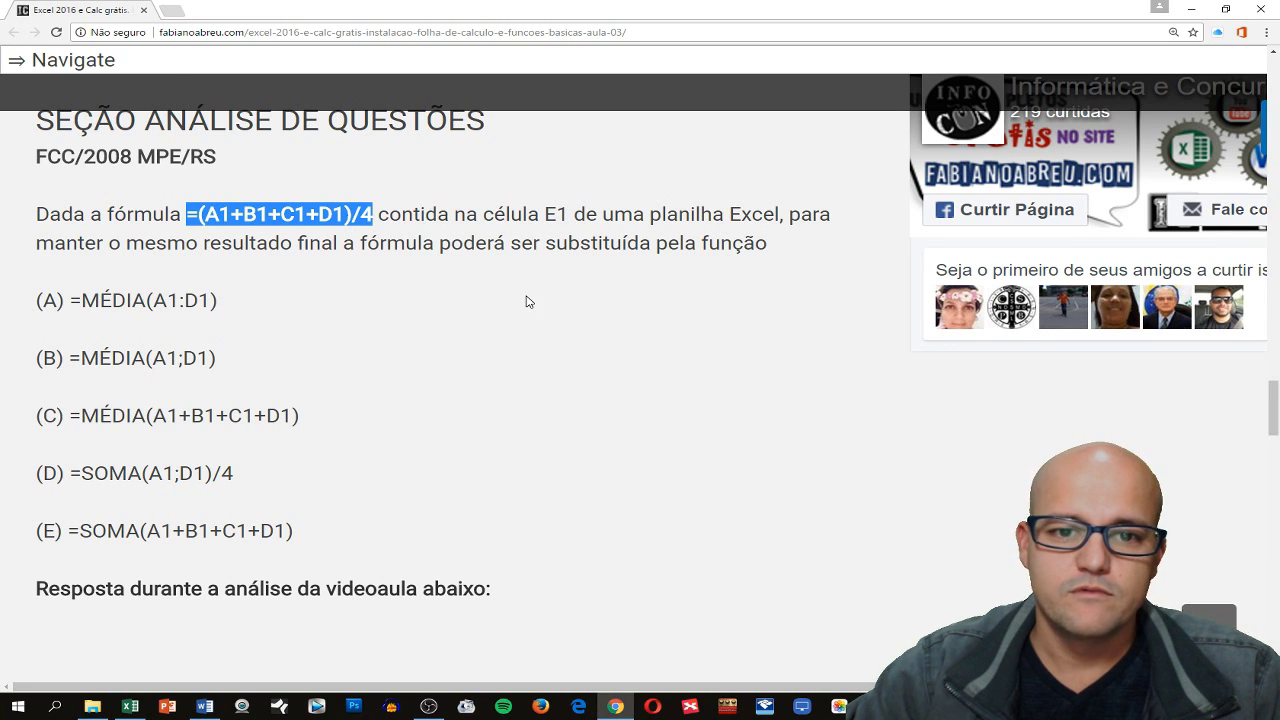
key(alt+Tab)
click(456, 308)
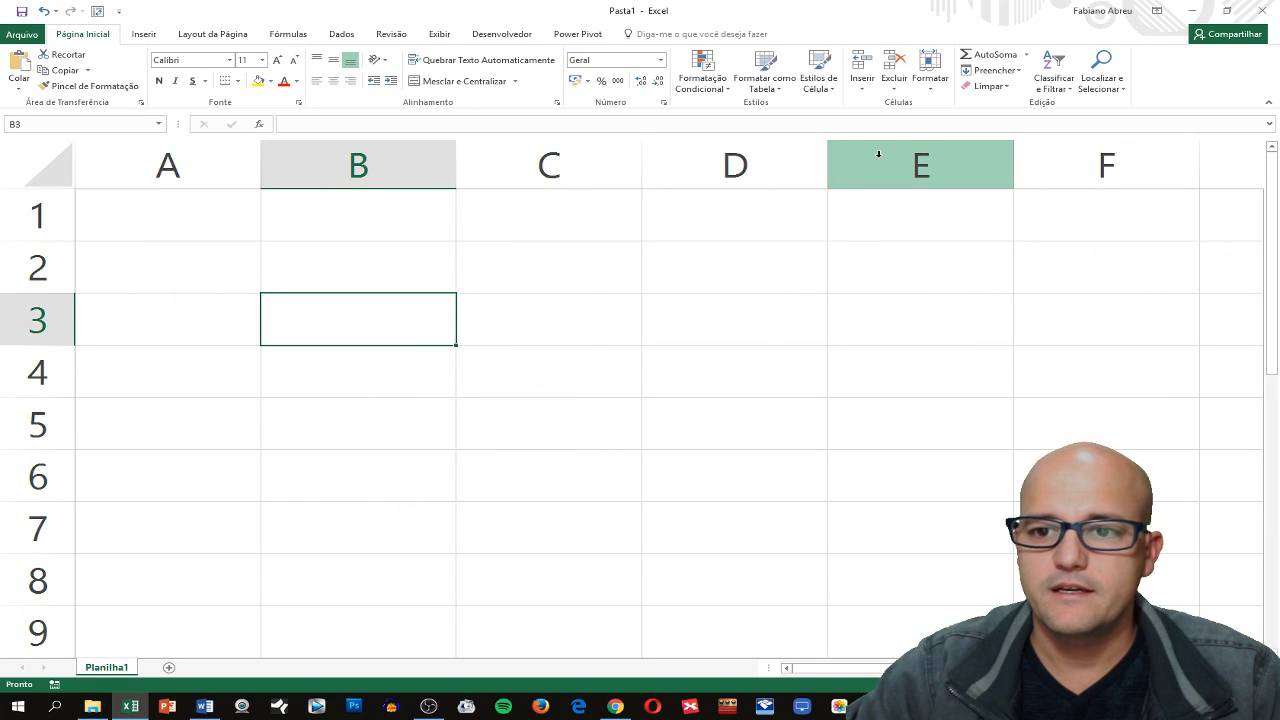
Widen column E so it can hold the formulas.
click(875, 221)
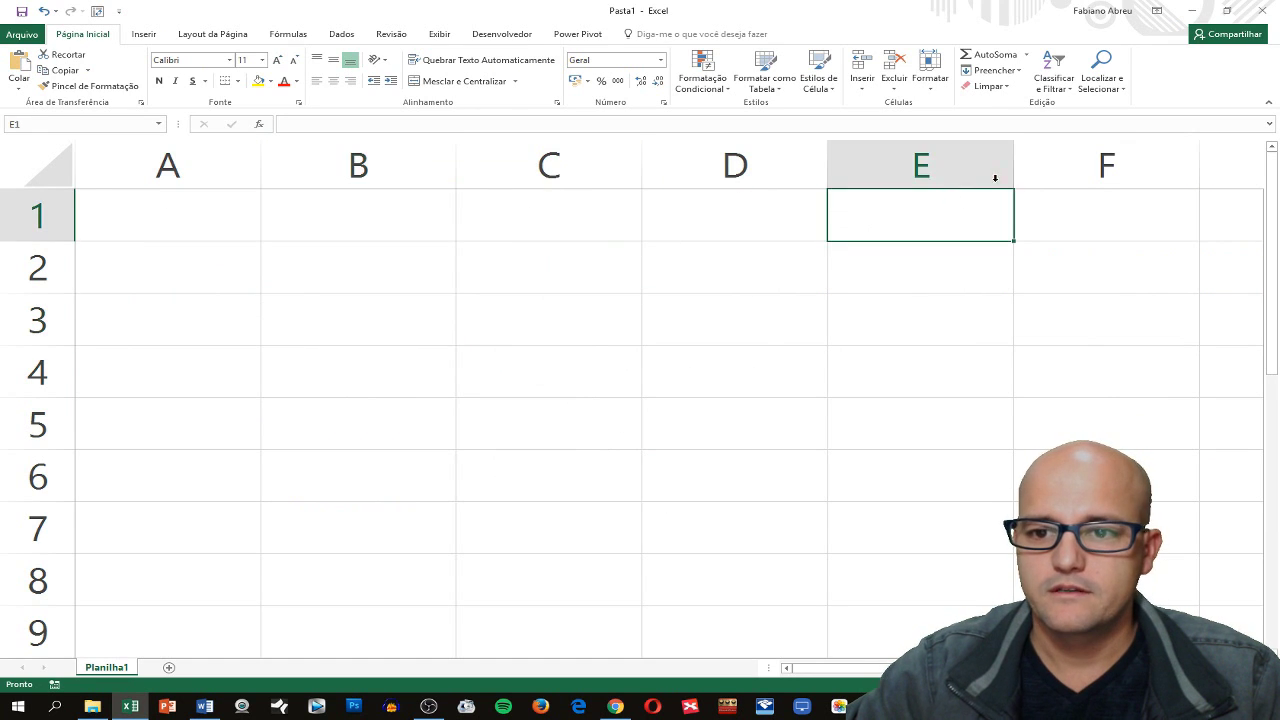
drag(1014, 156, 1248, 155)
click(839, 154)
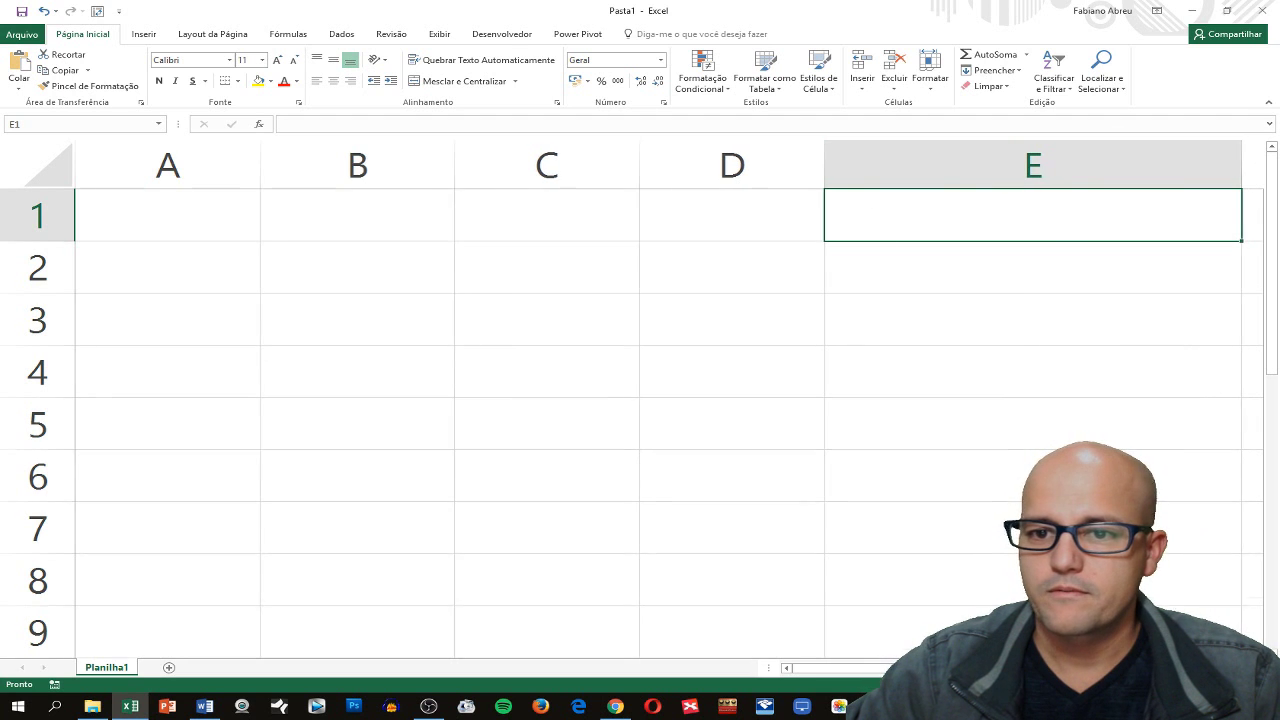
ctrl+scroll(640, 400, down, 1)
ctrl+scroll(640, 400, down, 1)
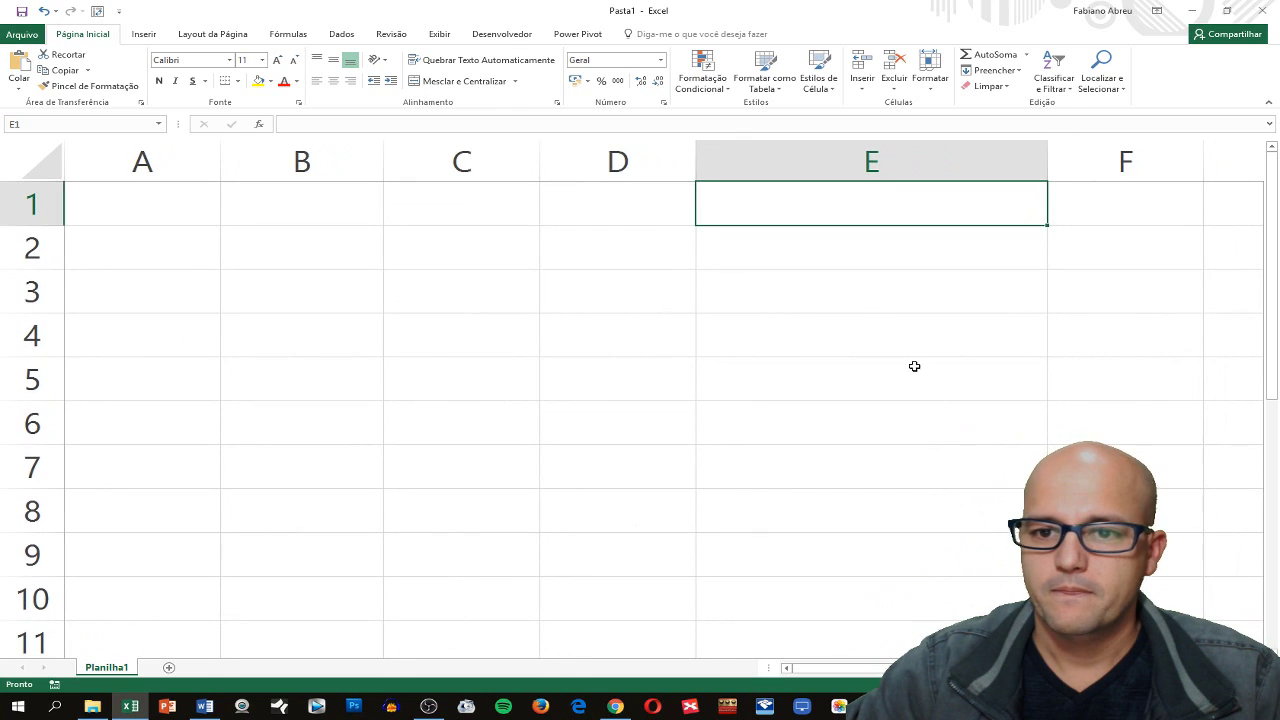
Paste =(A1+B1+C1+D1)/4 into E1 as text and return to the quiz page.
key(ctrl+v)
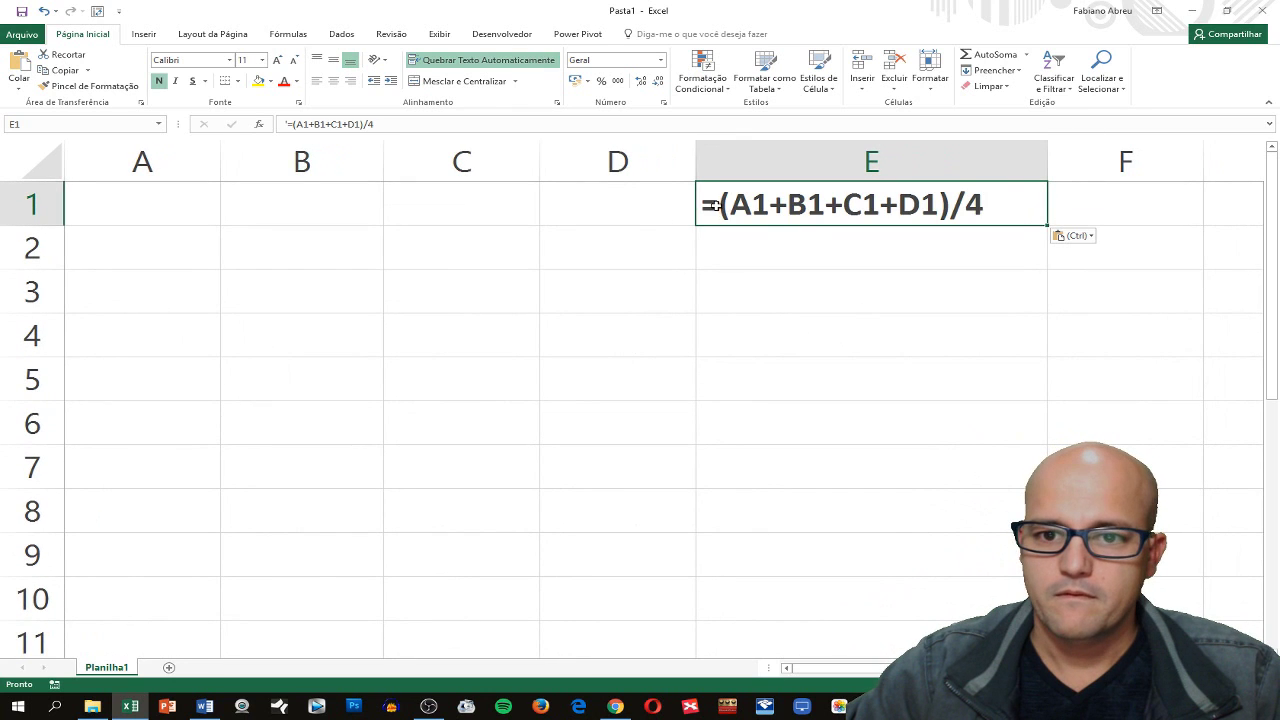
double_click(708, 205)
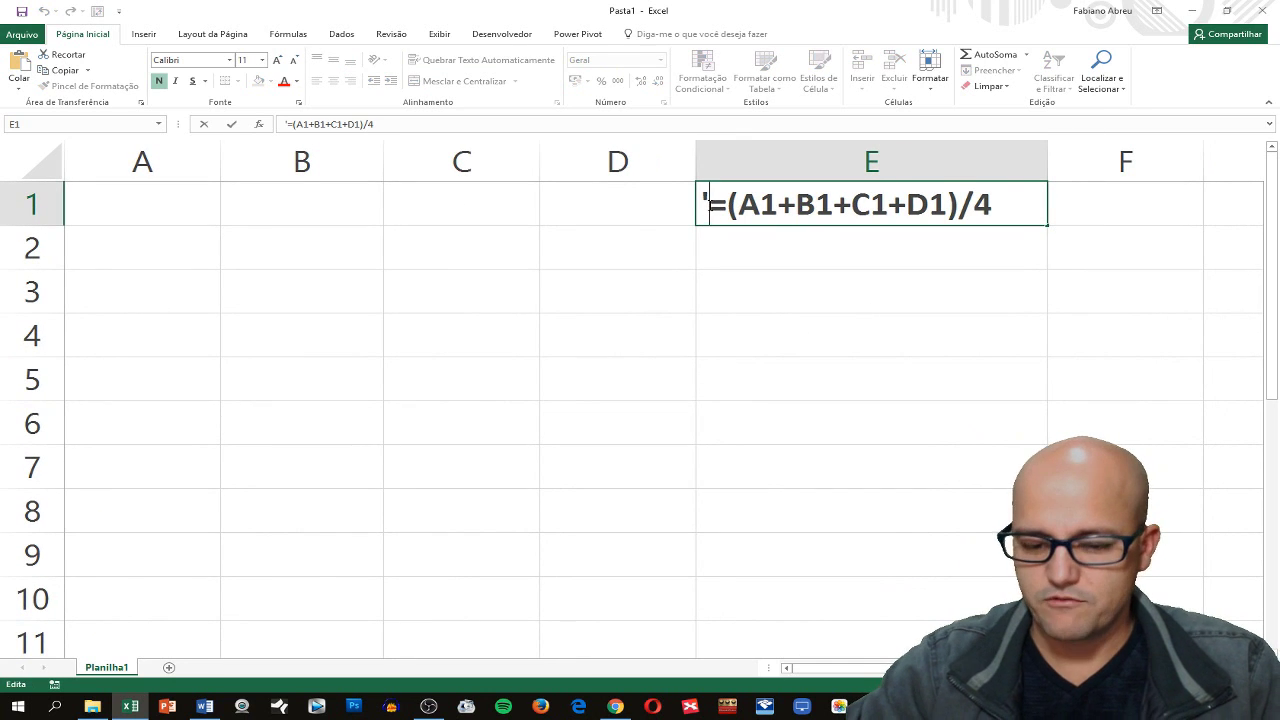
key(BackSpace)
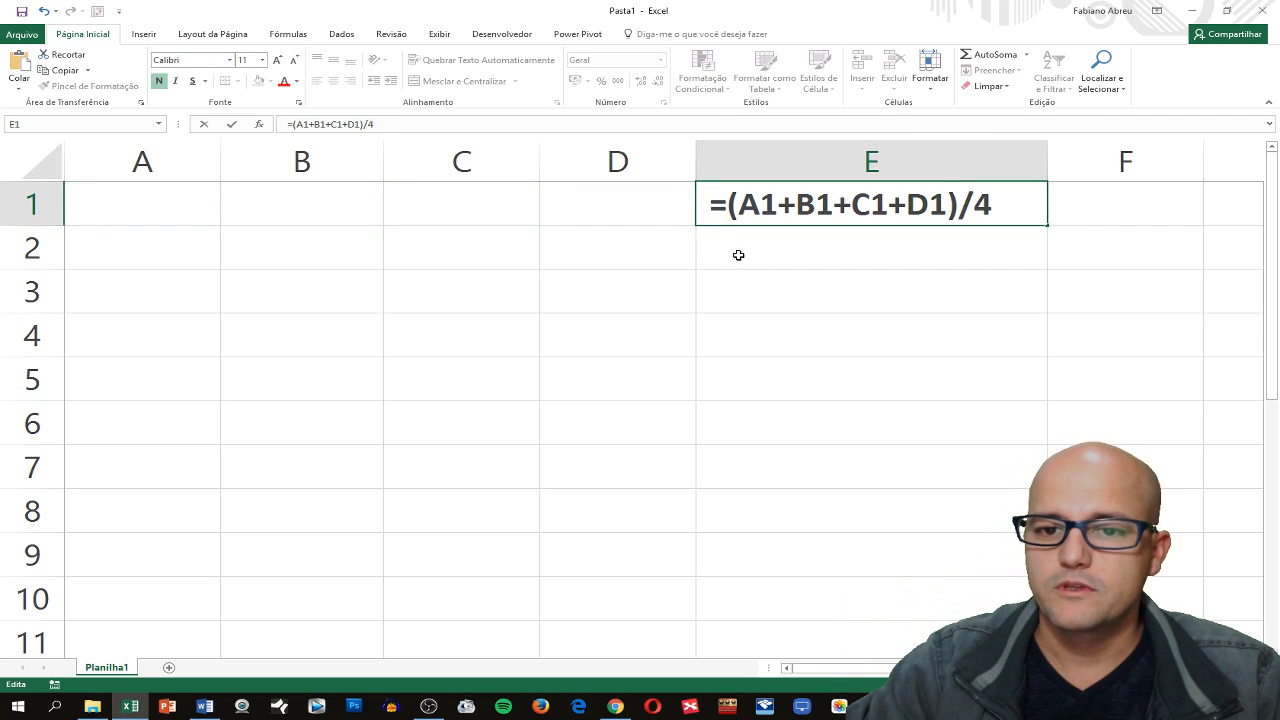
key(Return)
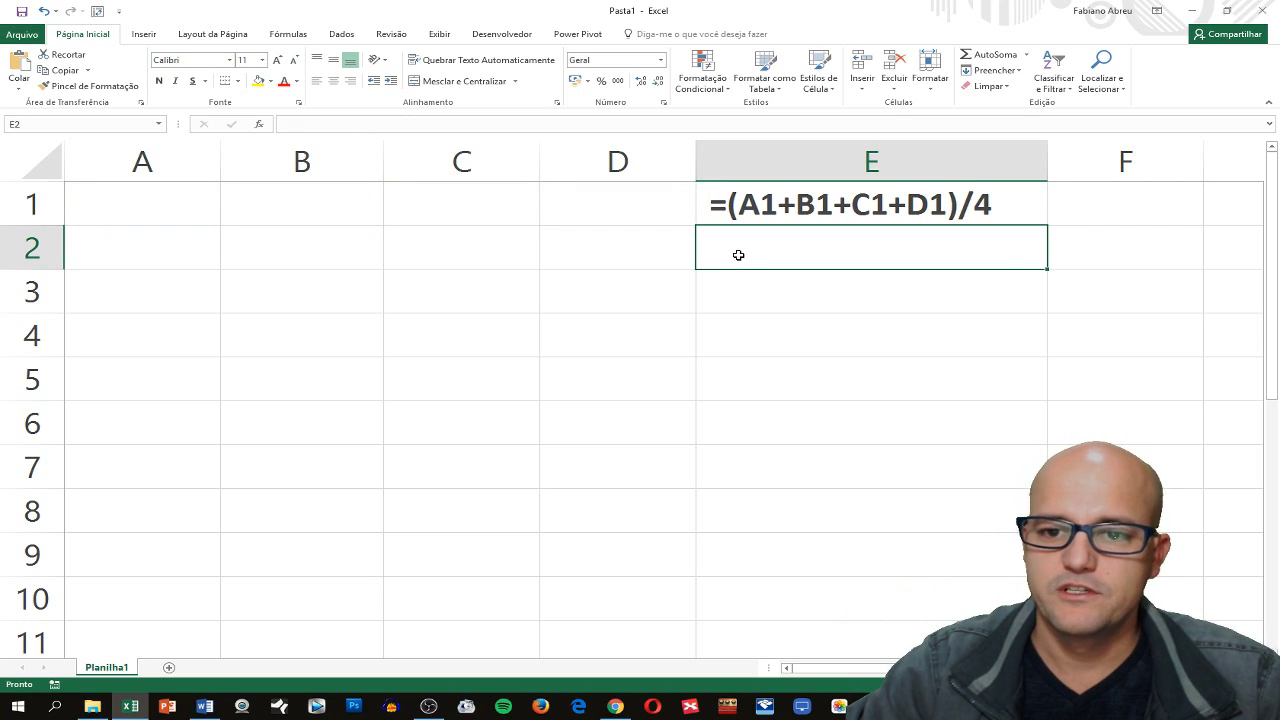
key(alt+Tab)
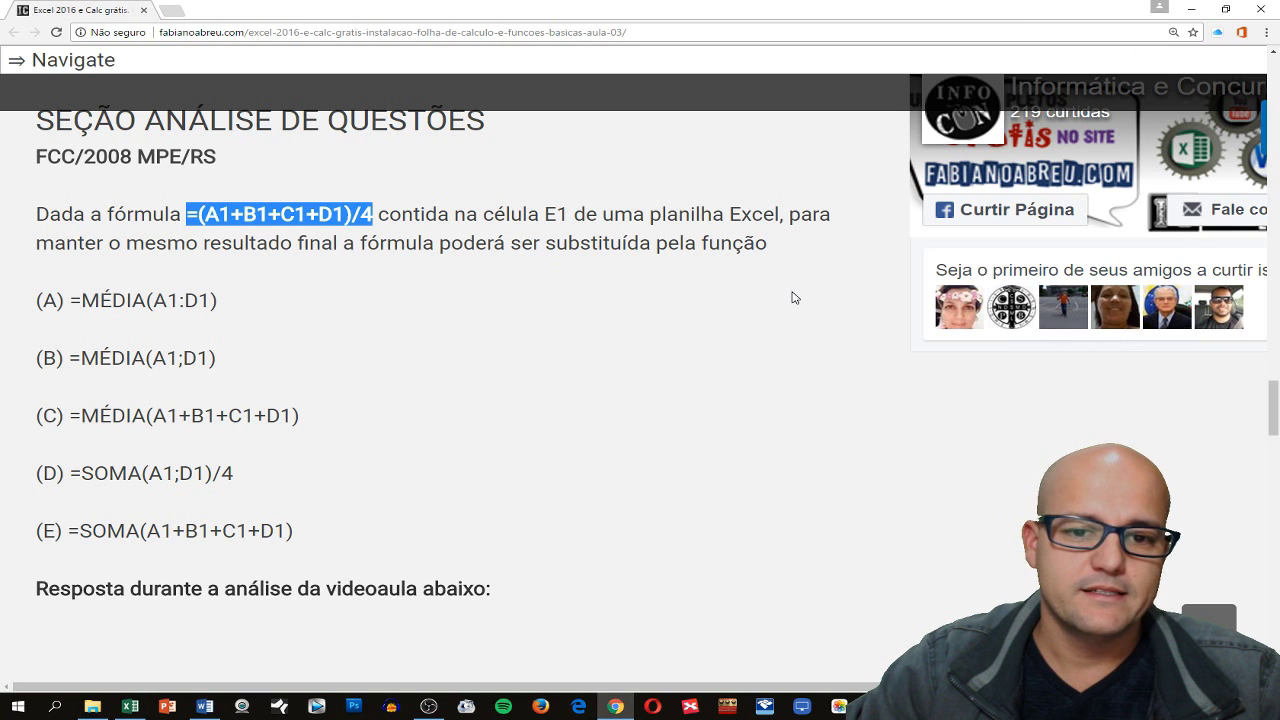
Copy option (A)'s formula =MÉDIA(A1:D1) into E2 as text.
drag(70, 300, 222, 302)
key(ctrl+c)
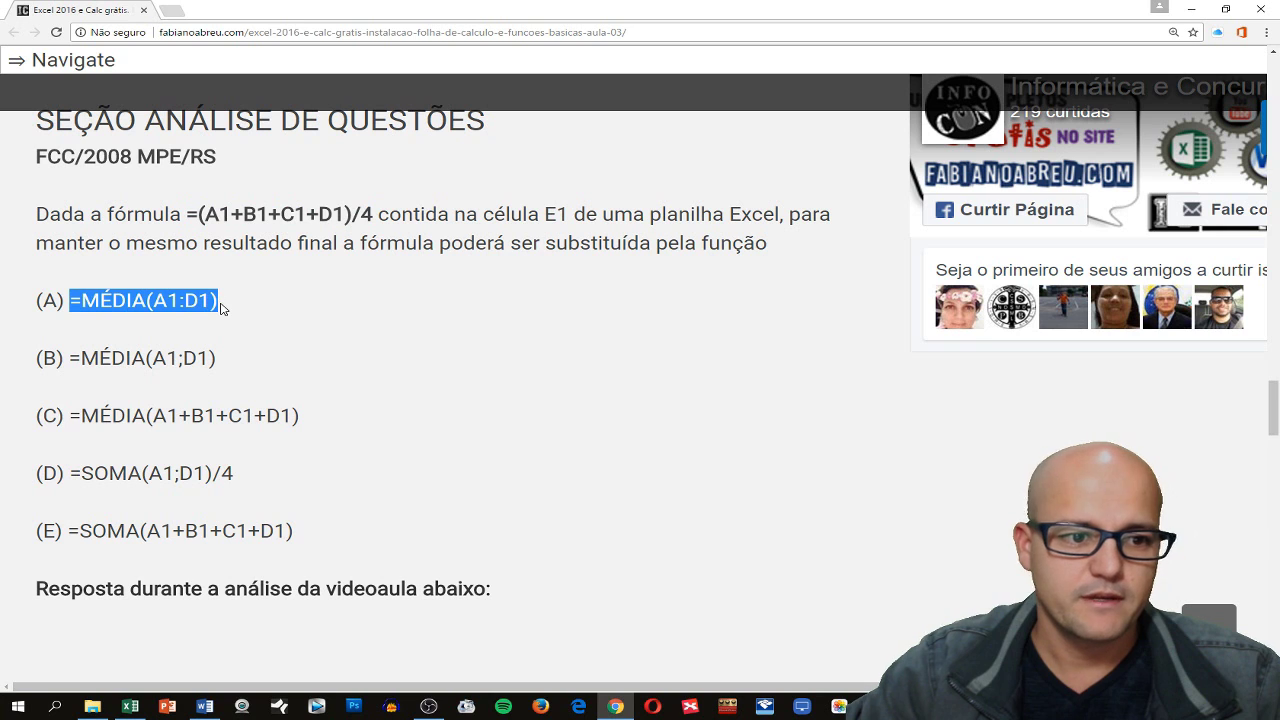
drag(67, 300, 211, 300)
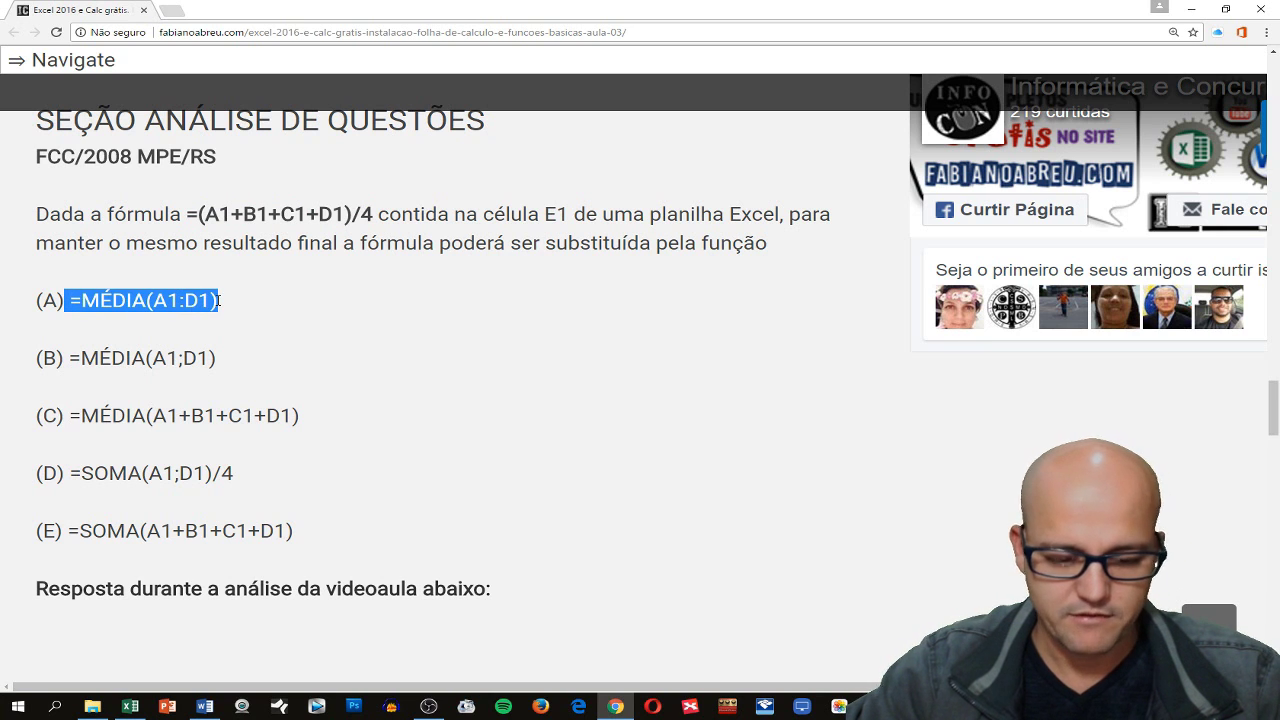
key(alt+Tab)
key(ctrl+v)
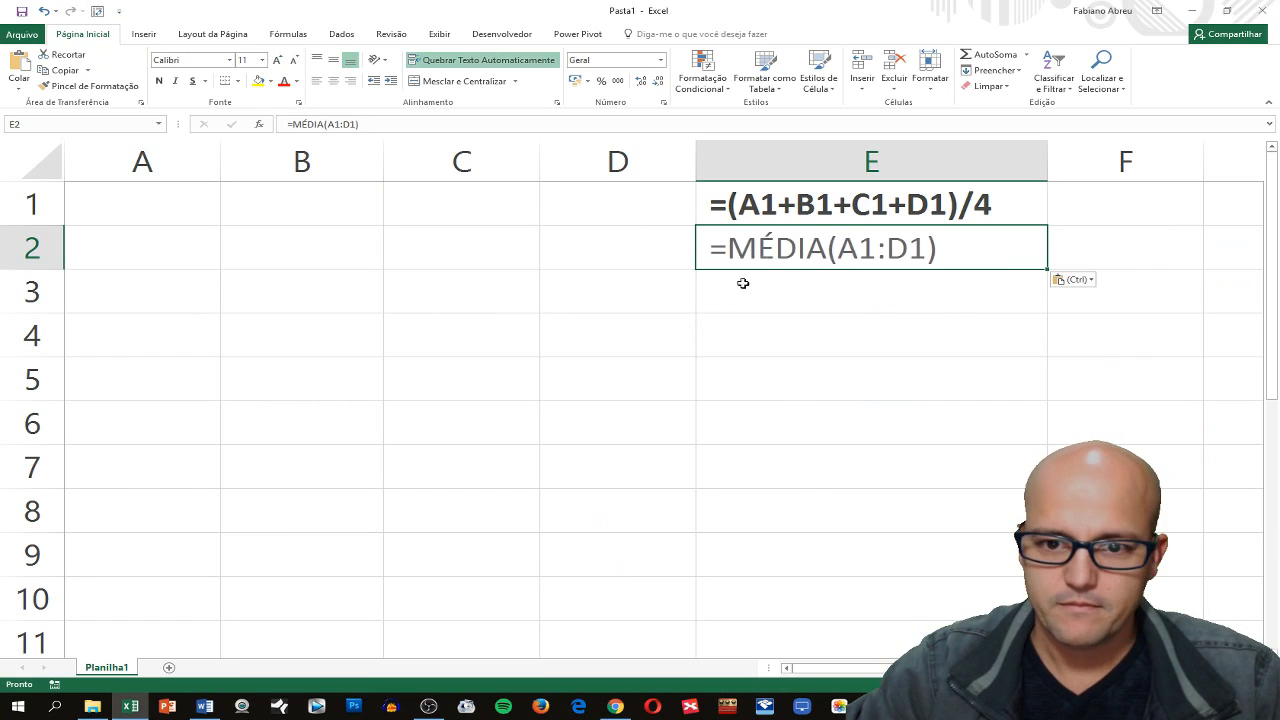
key(Return)
key(alt+Tab)
Copy option (C)'s formula into E3 as text.
drag(69, 415, 311, 415)
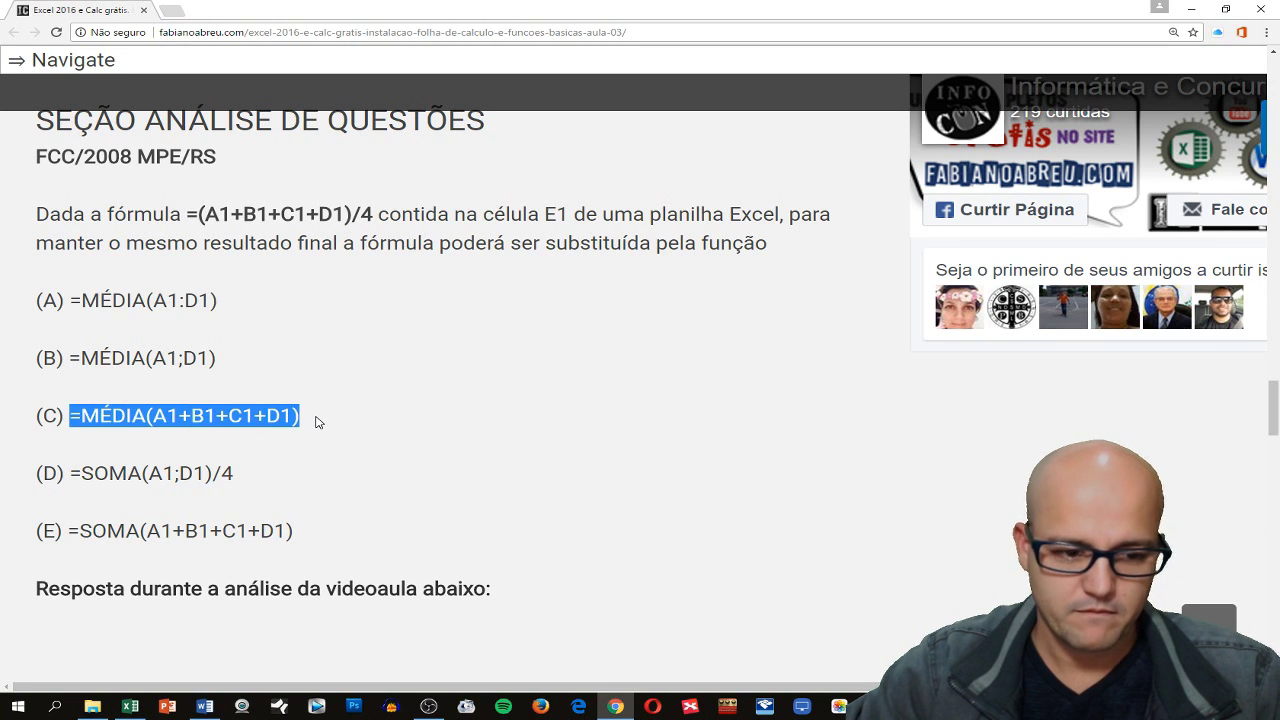
key(ctrl+c)
key(alt+Tab)
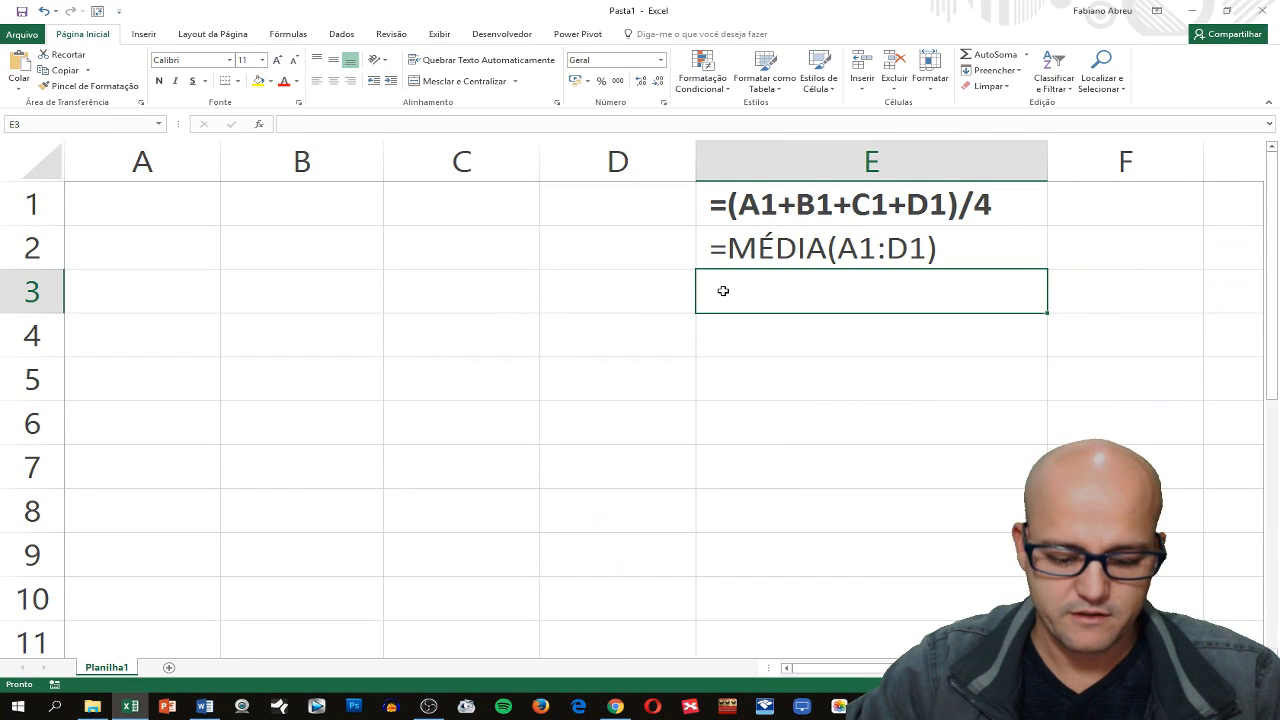
key(ctrl+v)
double_click(703, 292)
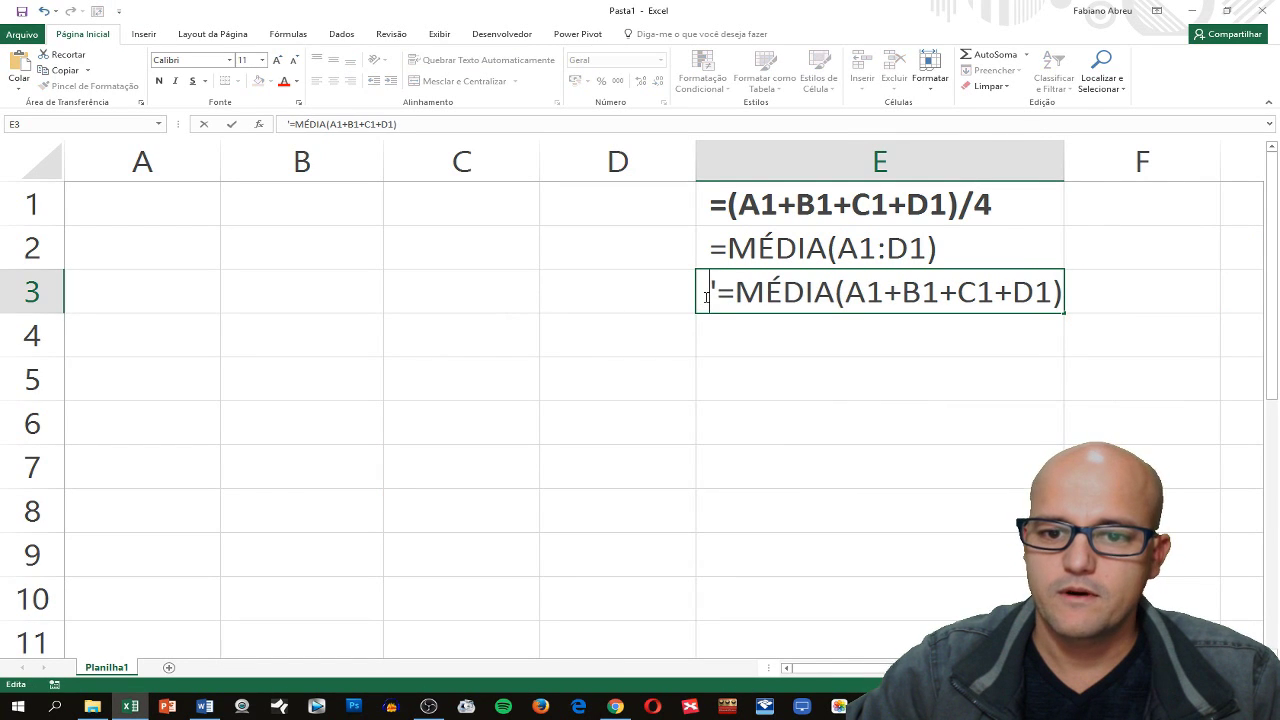
key(Delete)
key(Return)
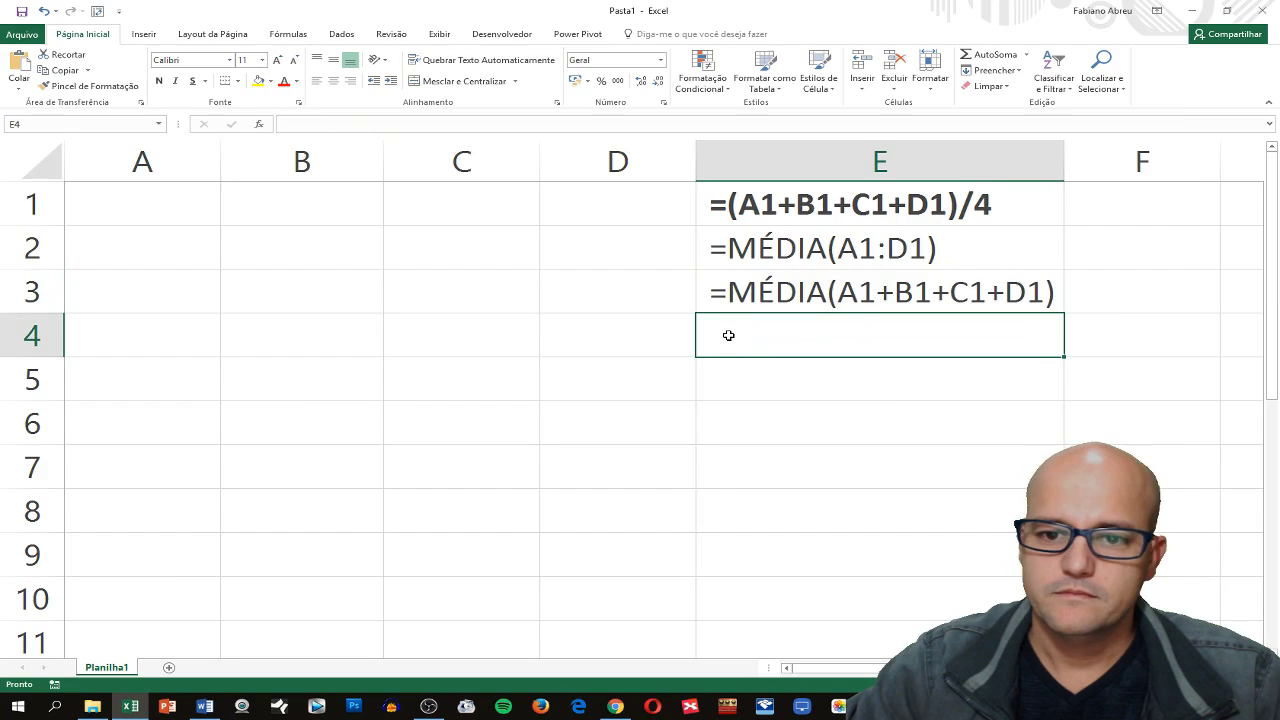
key(alt+Tab)
Copy option (D)'s formula into E4 as text.
drag(71, 474, 233, 476)
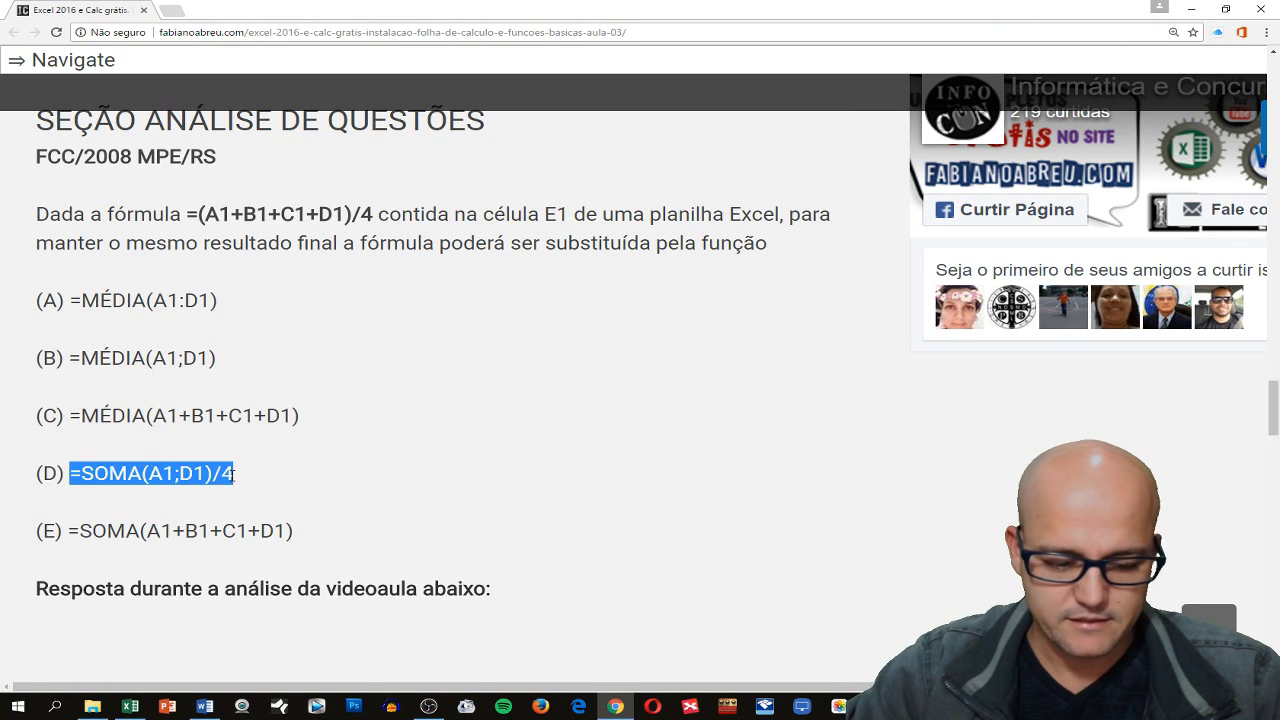
key(alt+Tab)
double_click(716, 340)
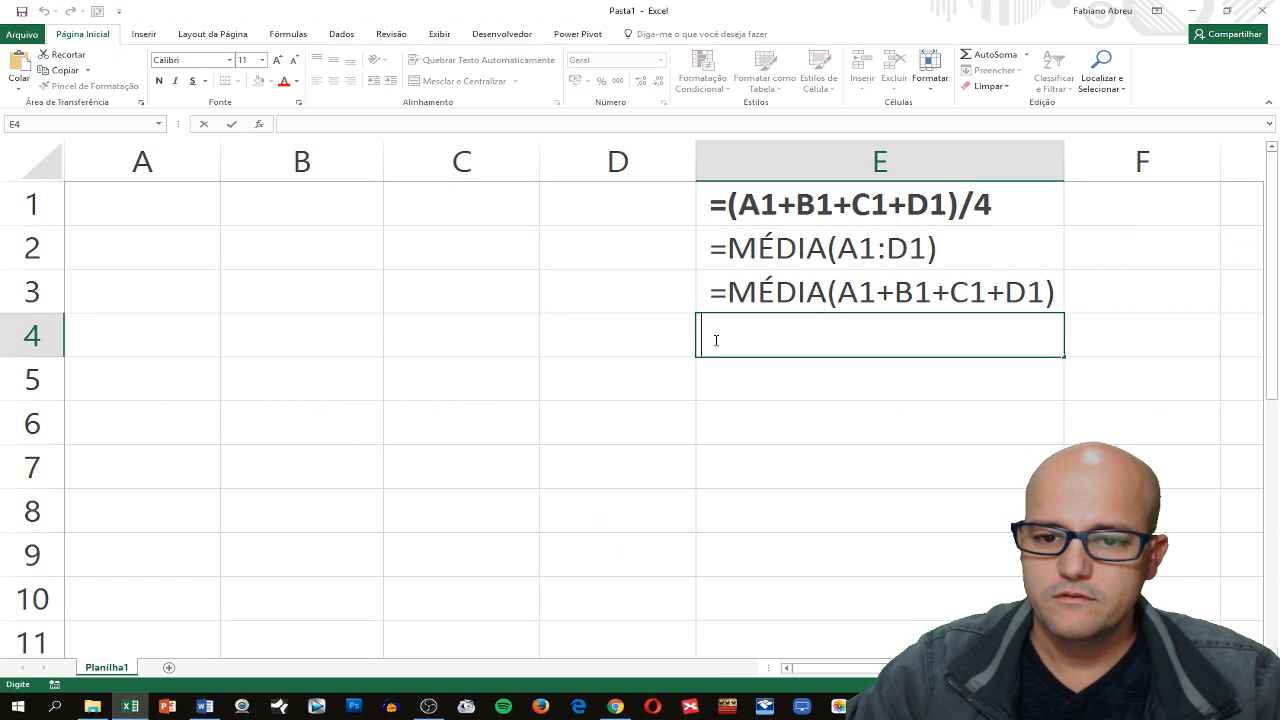
key(ctrl+v)
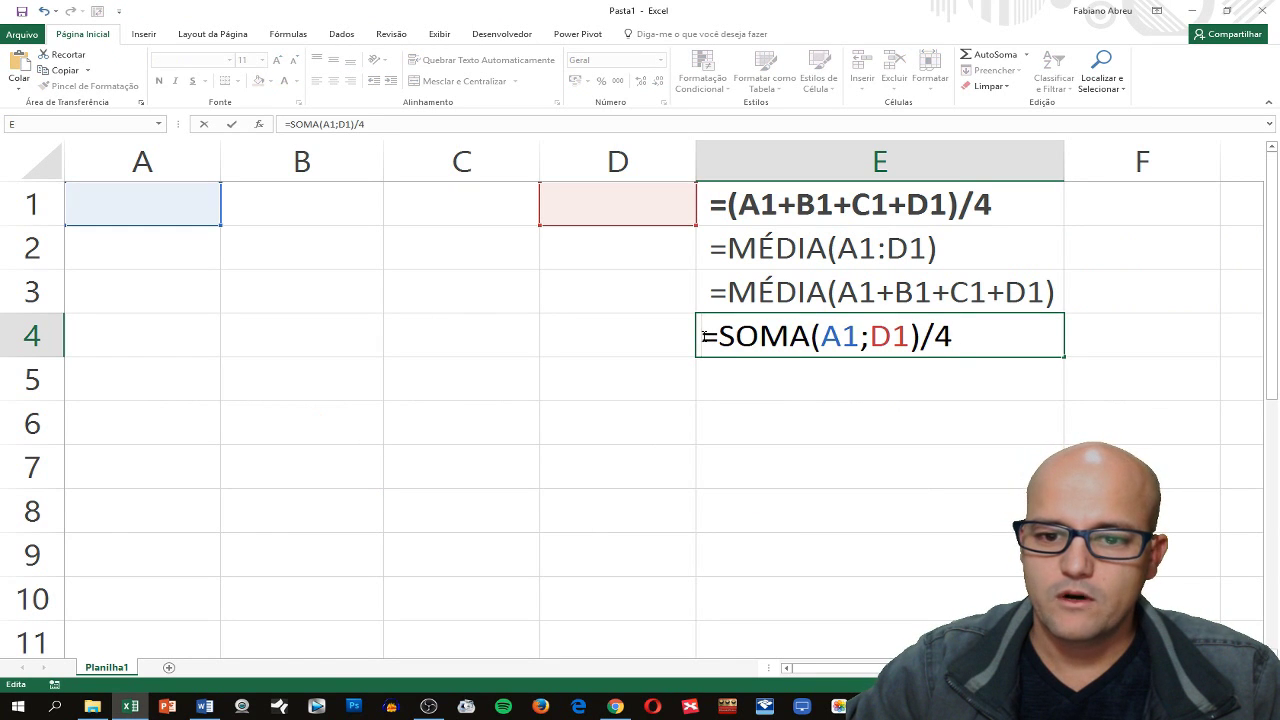
key(Return)
key(alt+Tab)
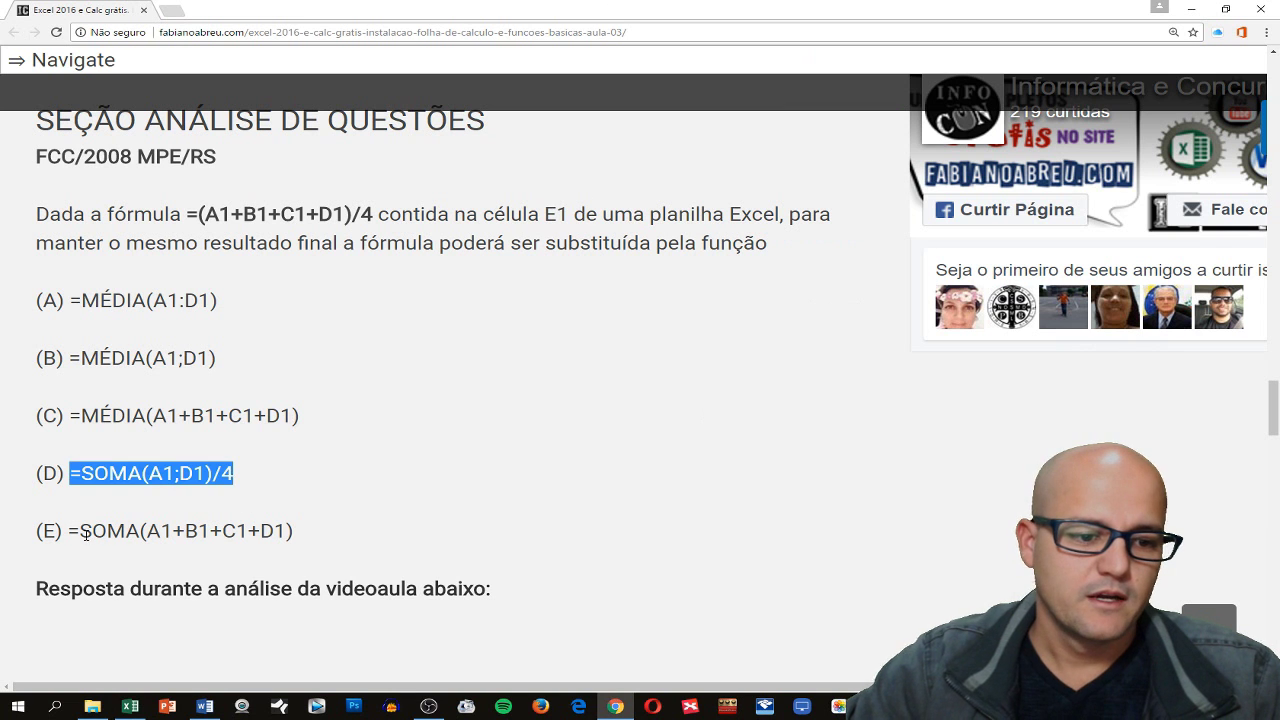
Copy option (E)'s formula =SOMA(A1+B1+C1+D1) into E5 as text.
drag(70, 530, 308, 539)
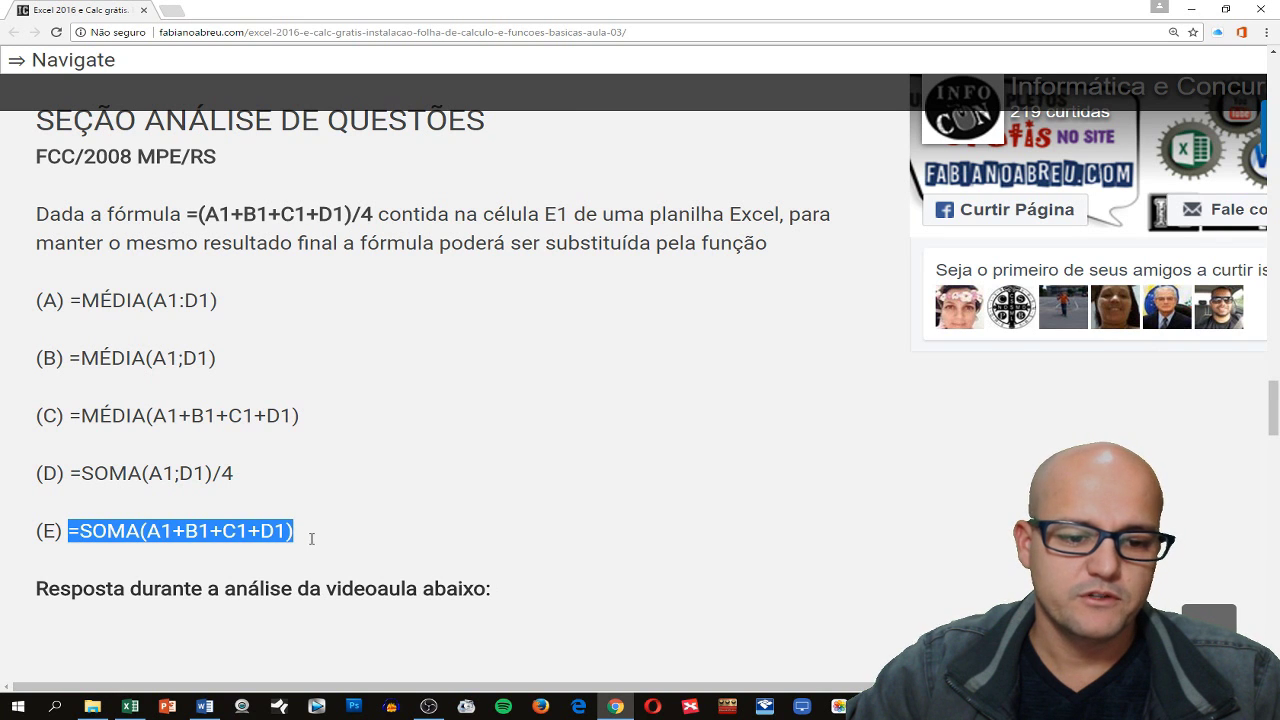
key(alt+Tab)
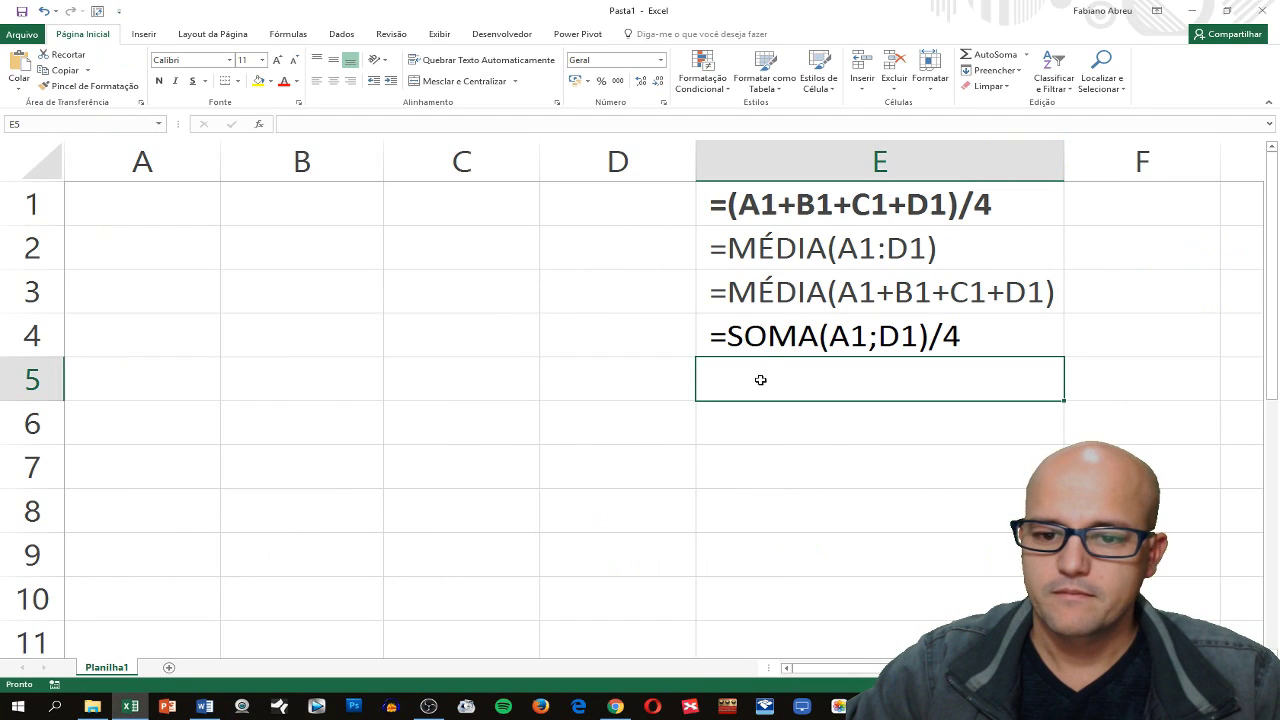
double_click(760, 378)
key(ctrl+v)
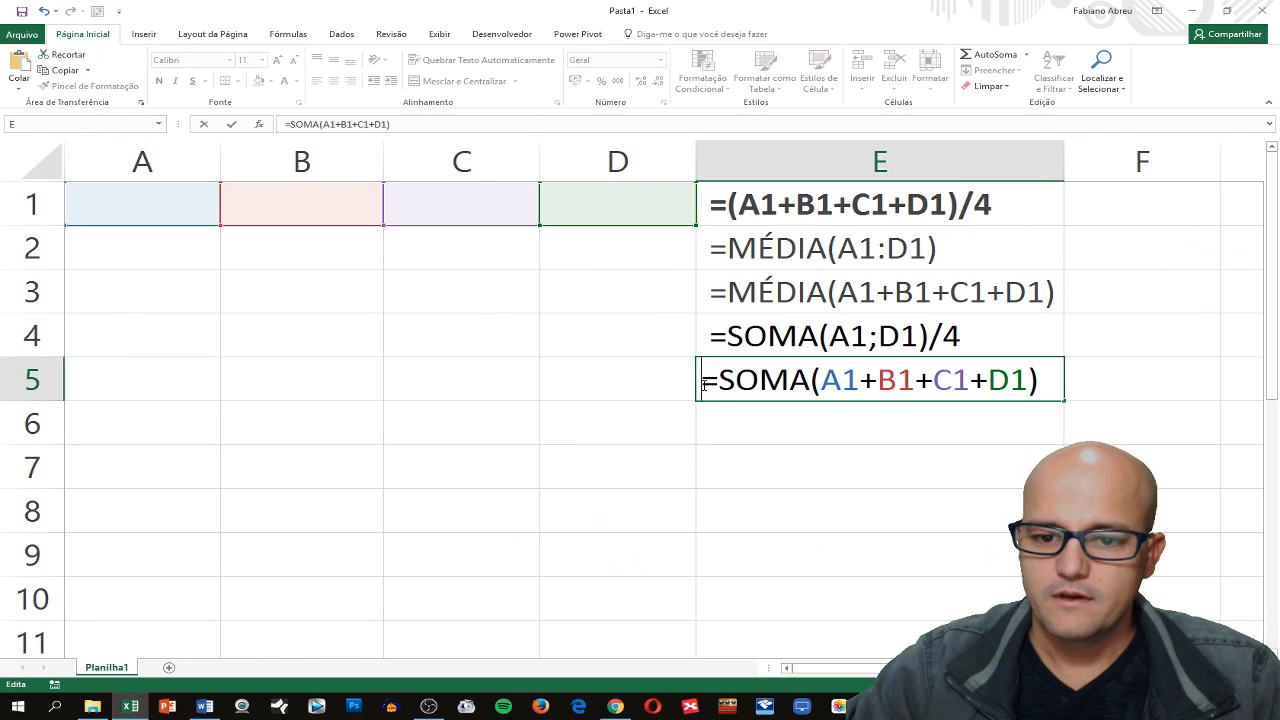
key(Return)
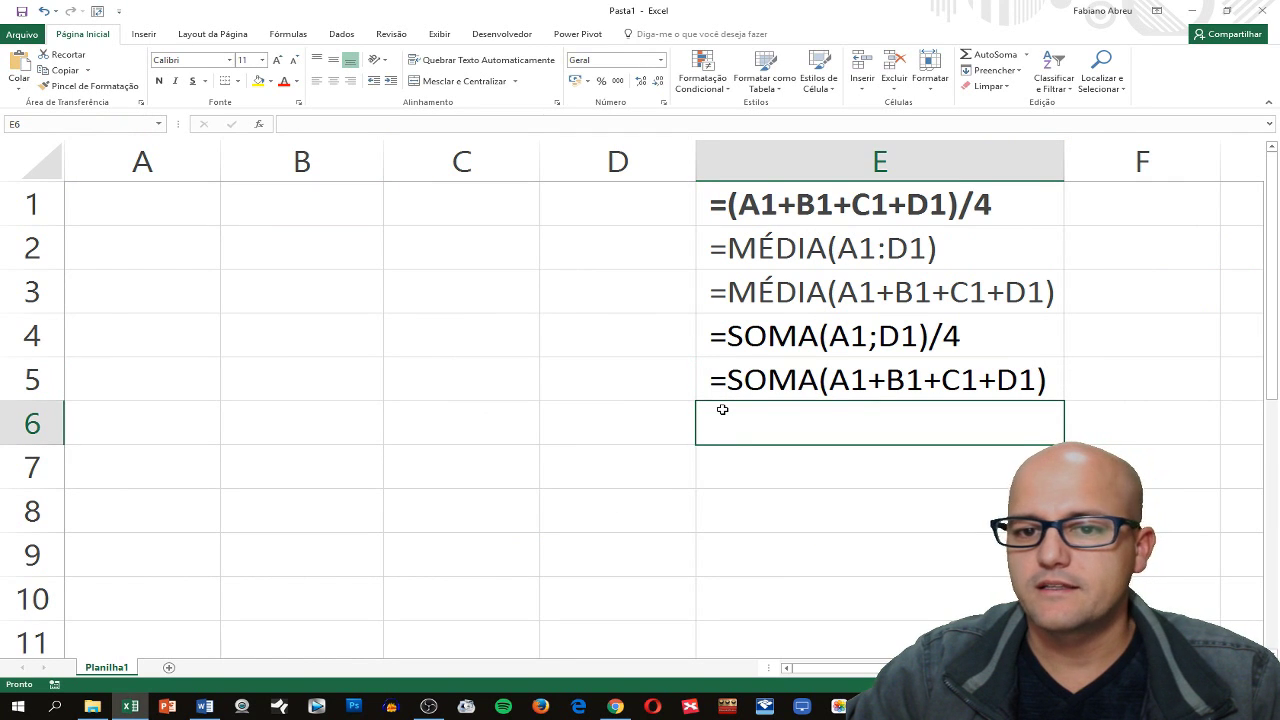
key(alt+Tab)
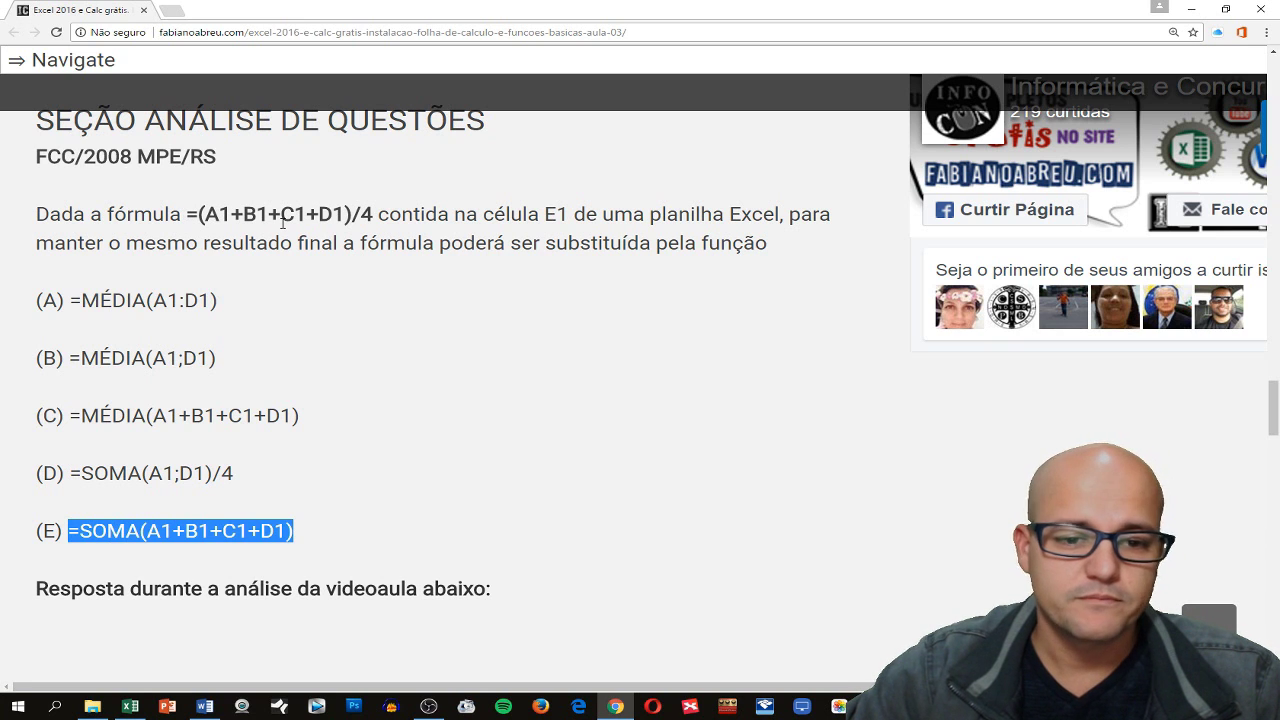
Remove the bold from column E's formula text and select cell A1.
key(alt+Tab)
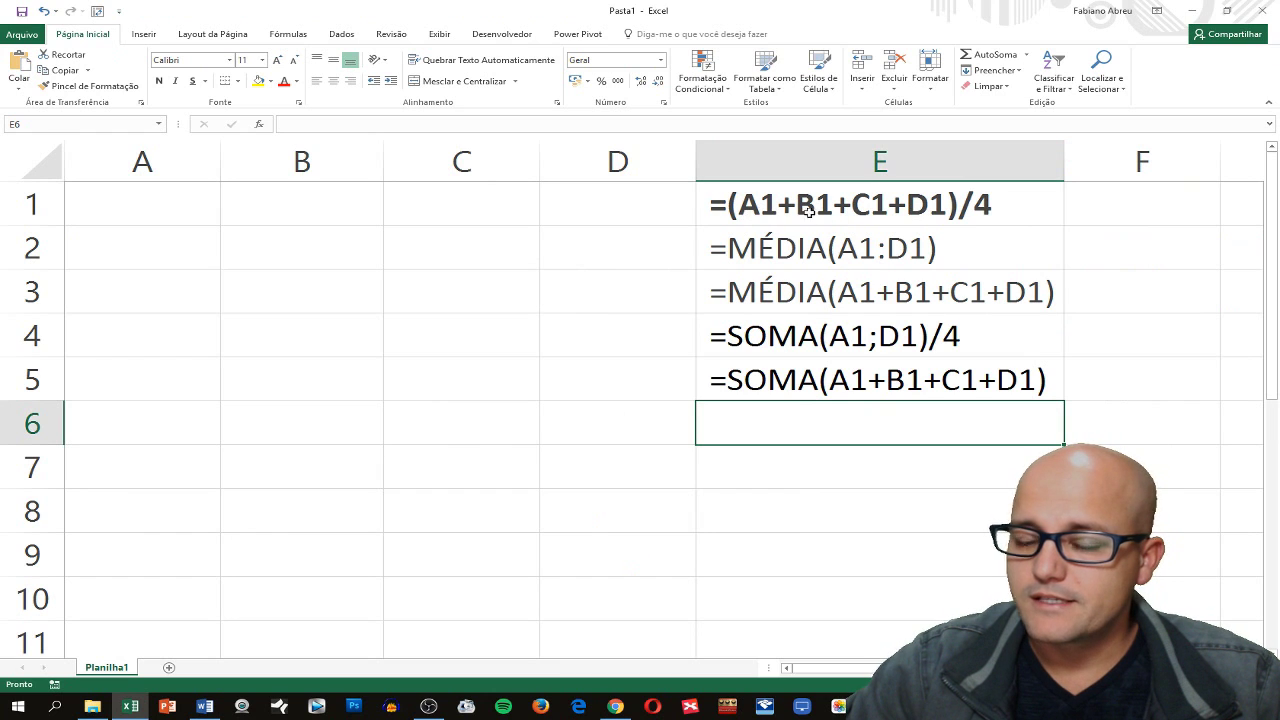
click(784, 172)
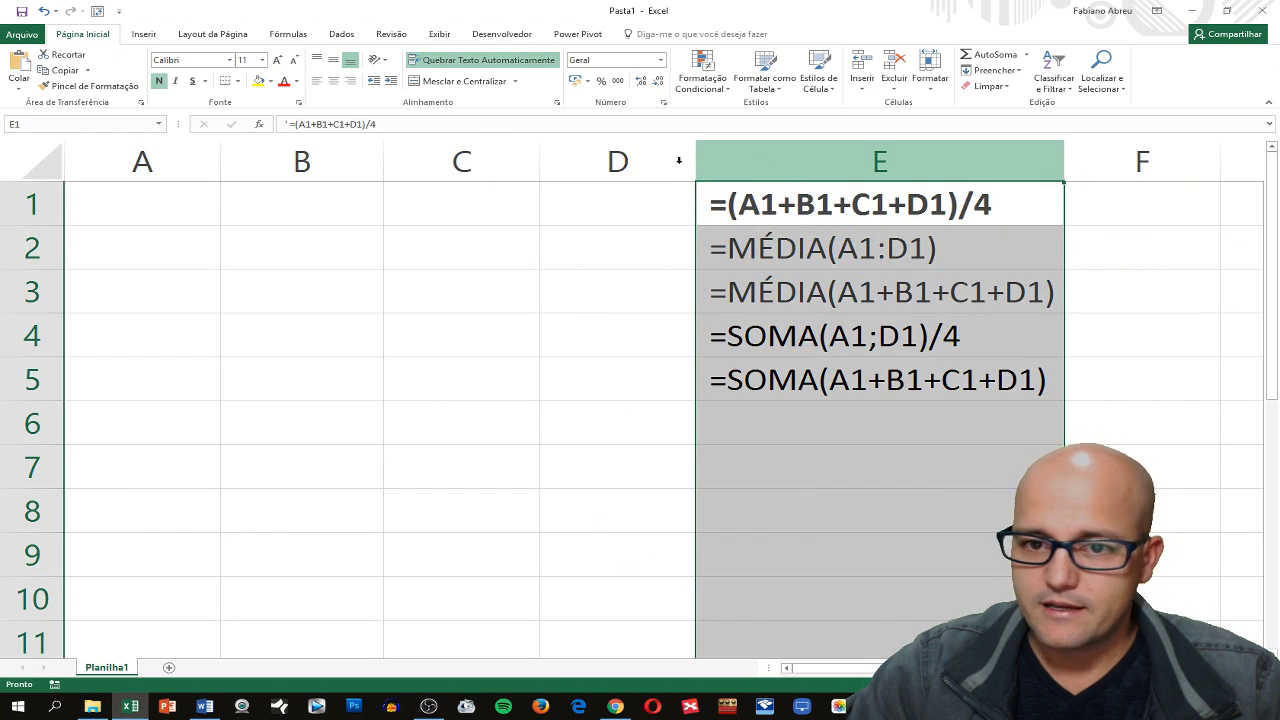
click(157, 81)
click(769, 422)
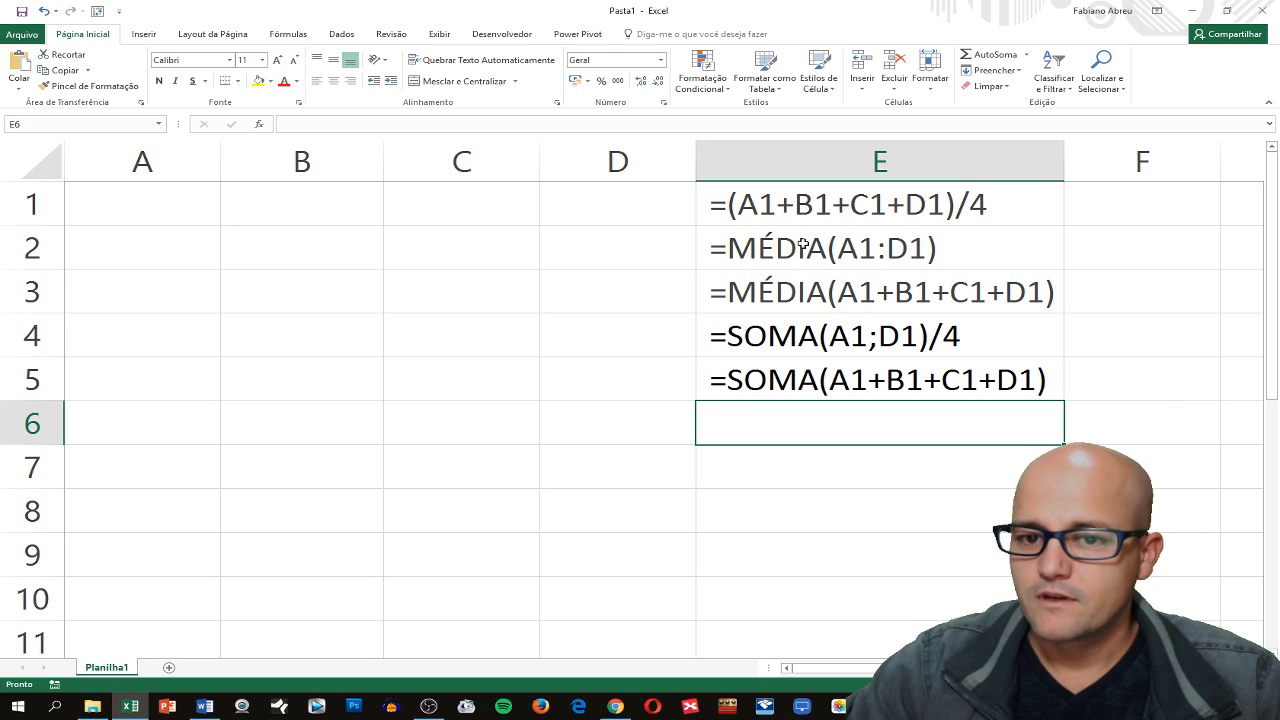
click(166, 210)
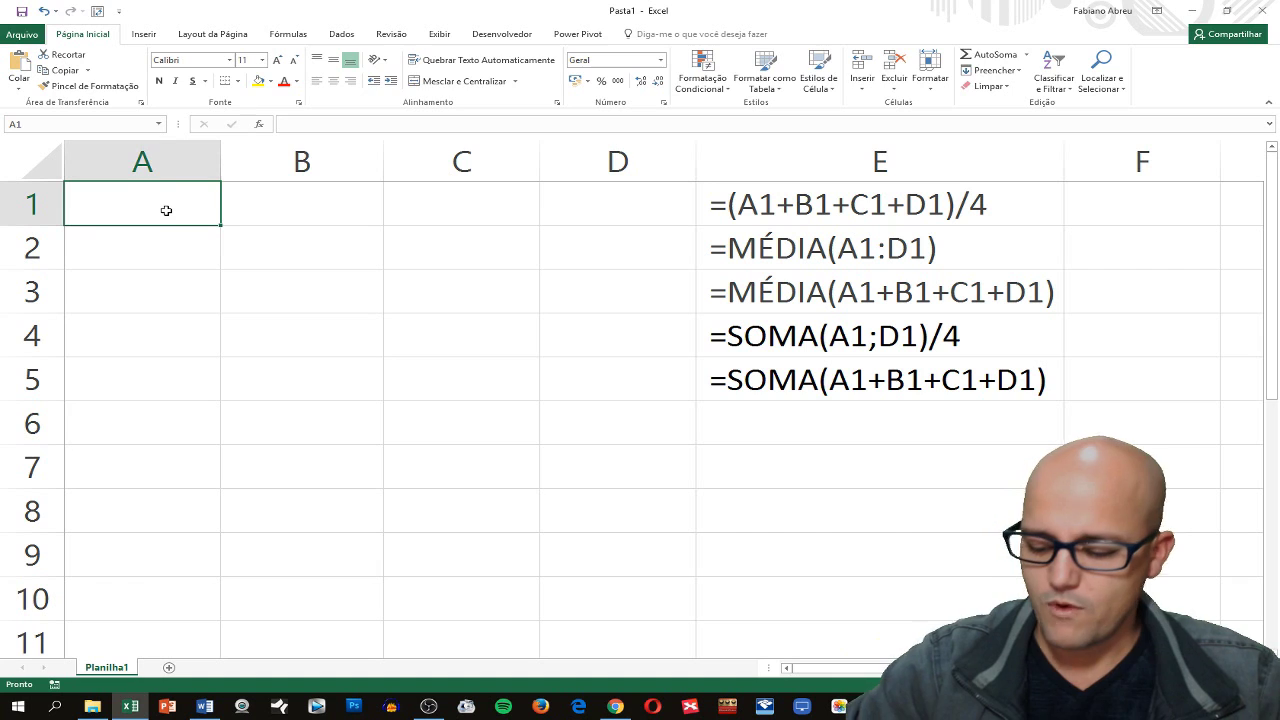
Enter 10 in each of A1, B1, C1 and D1, then check each cell.
text(10)
key(Tab)
text(1)
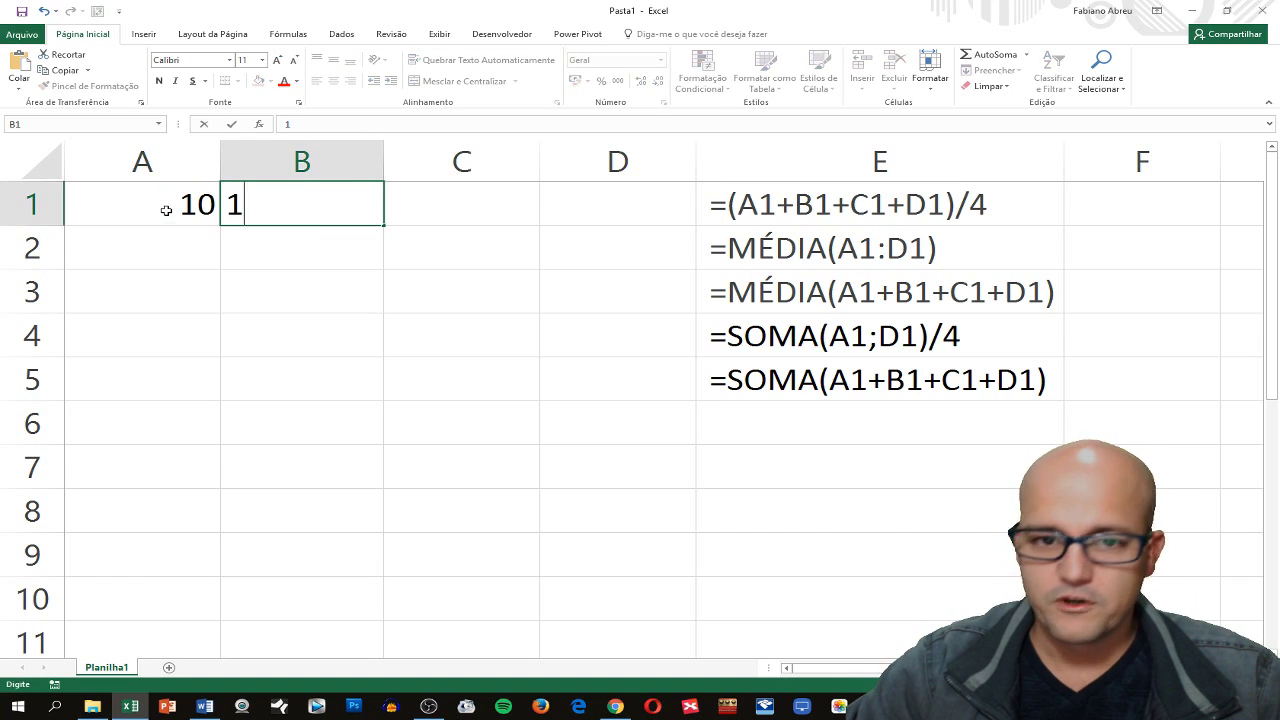
text(0)
key(Tab)
text(10)
key(Tab)
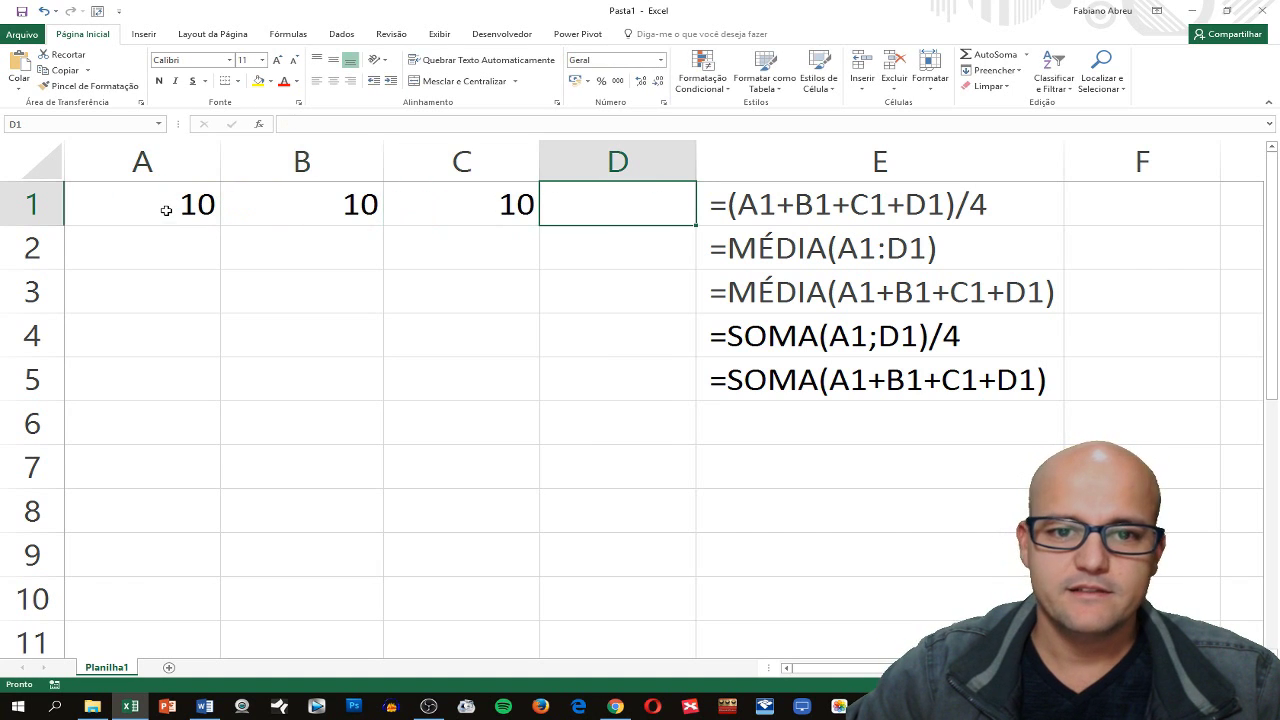
text(10)
key(Return)
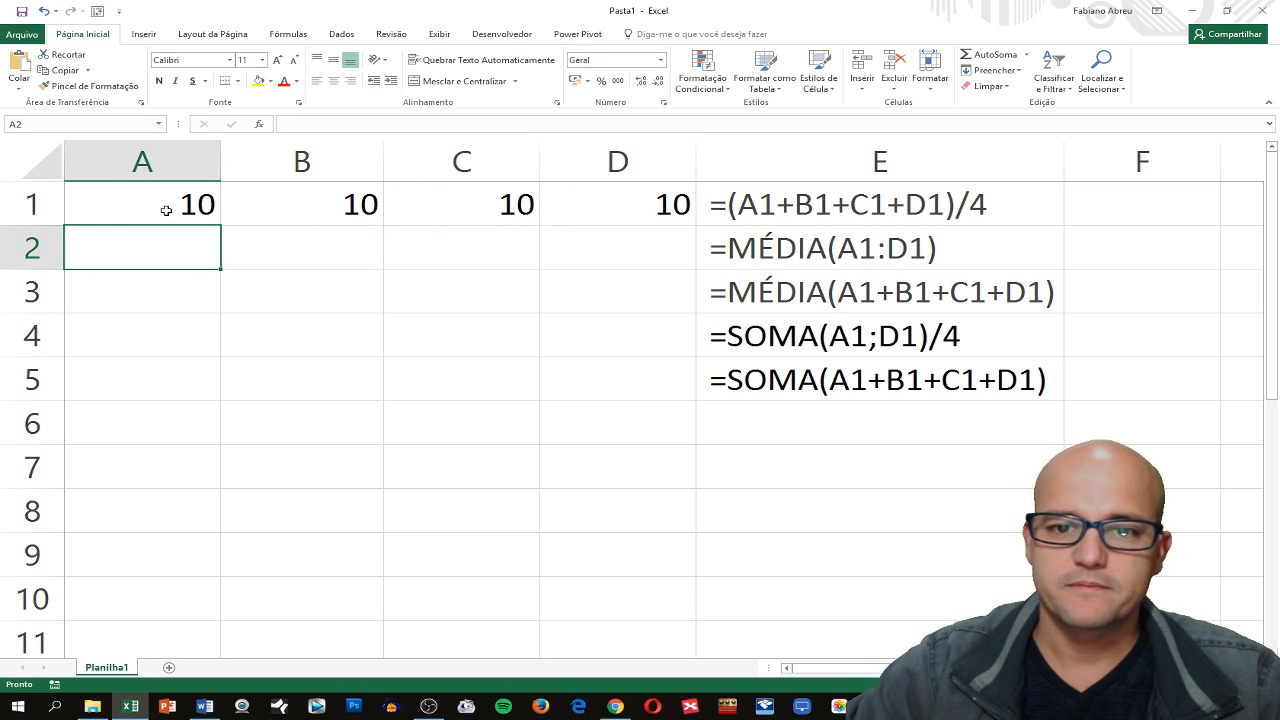
click(166, 210)
click(282, 214)
click(470, 210)
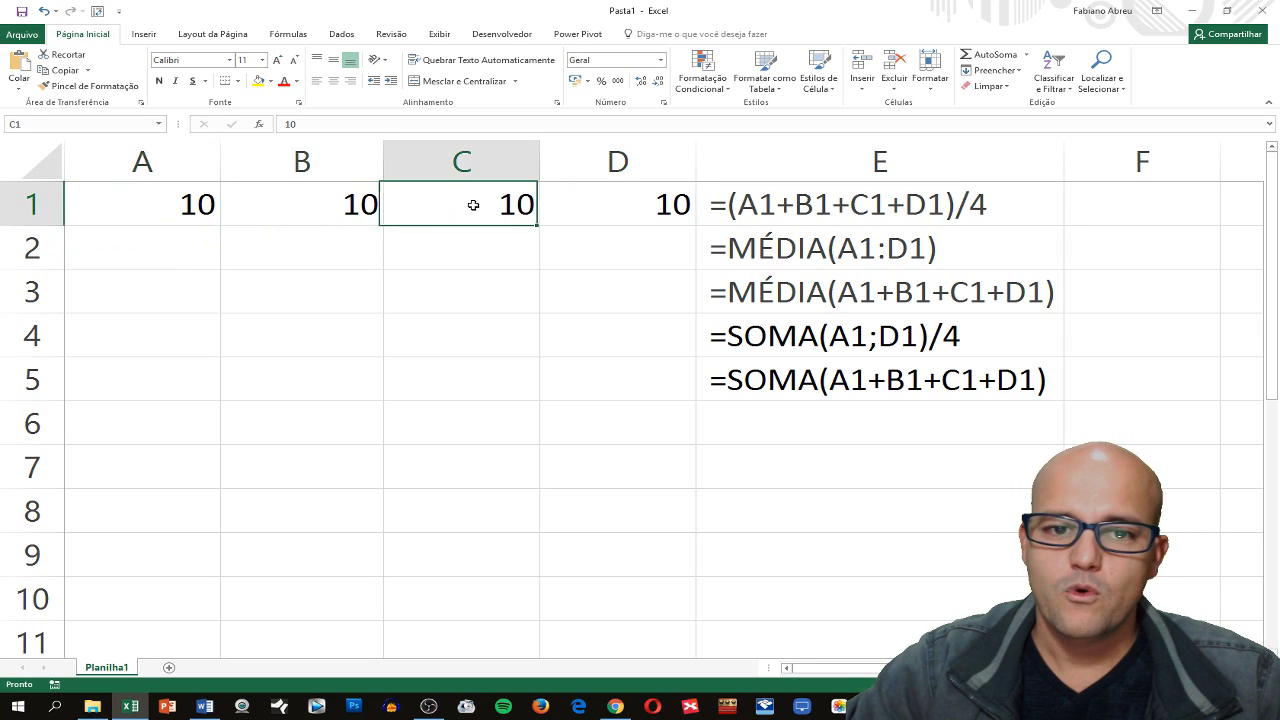
click(628, 214)
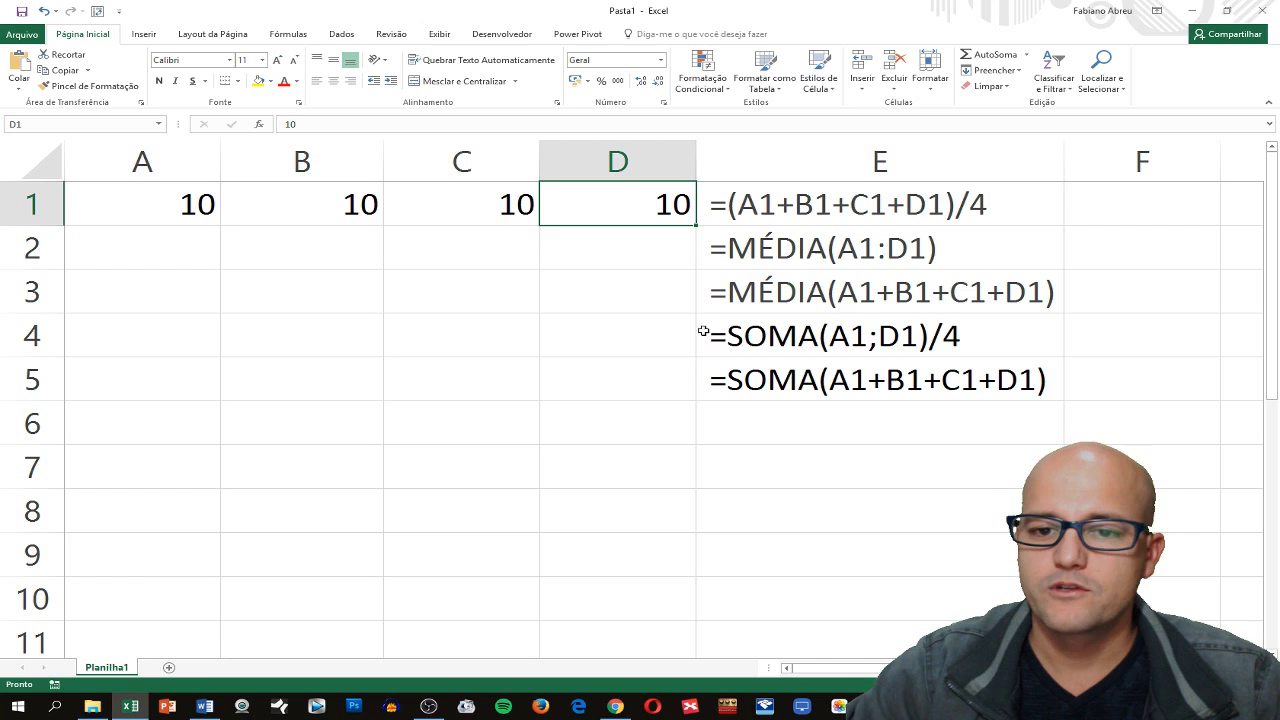
Convert E1's and E2's text formulas into live calculations showing 10.
double_click(709, 207)
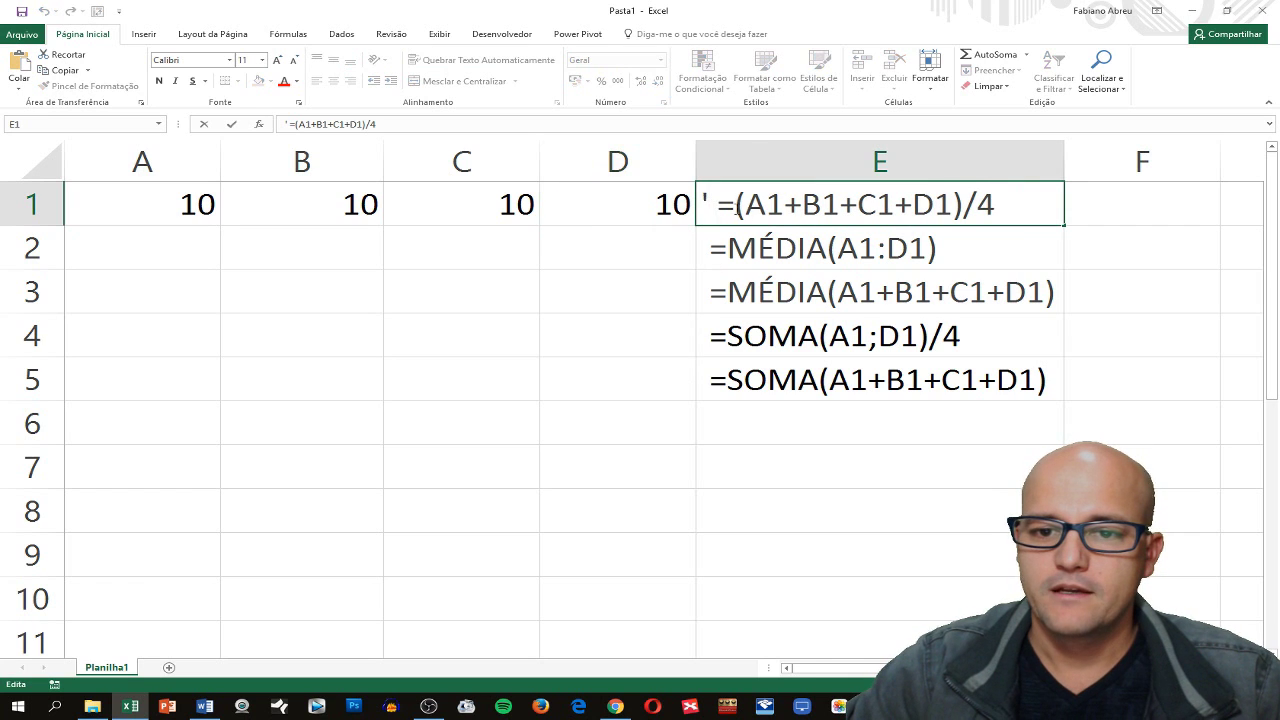
key(BackSpace)
key(BackSpace)
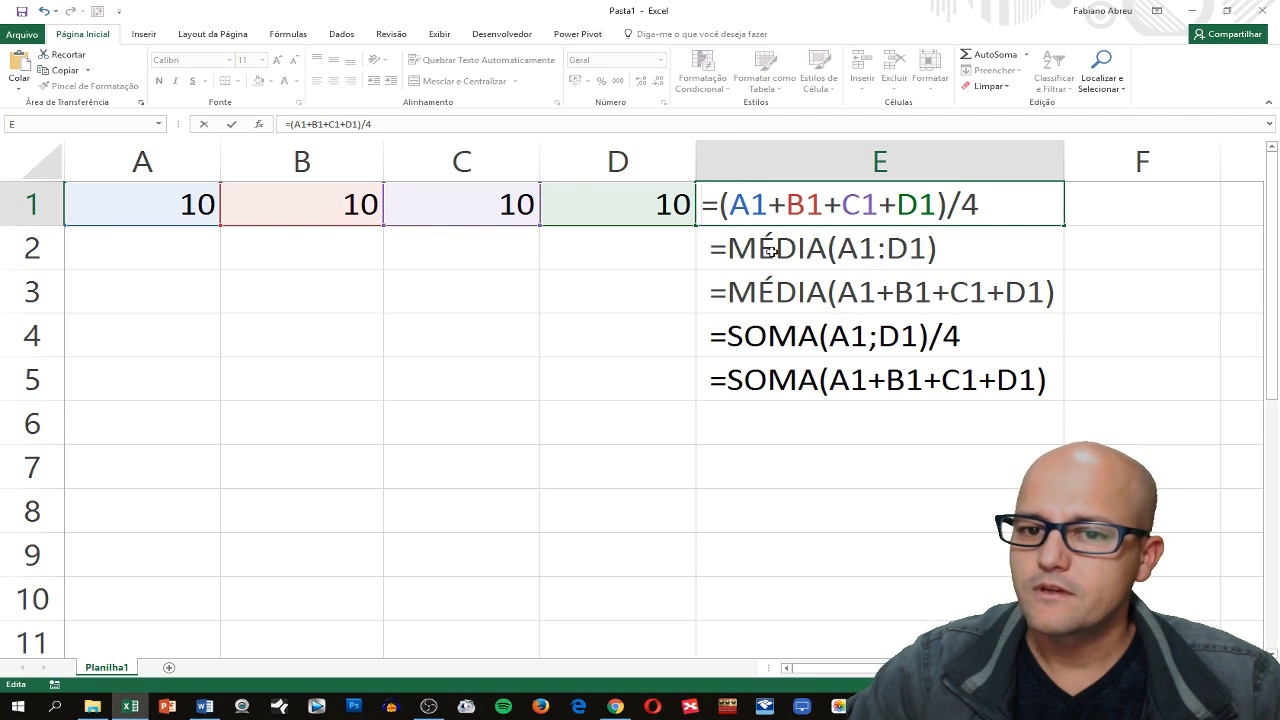
key(Return)
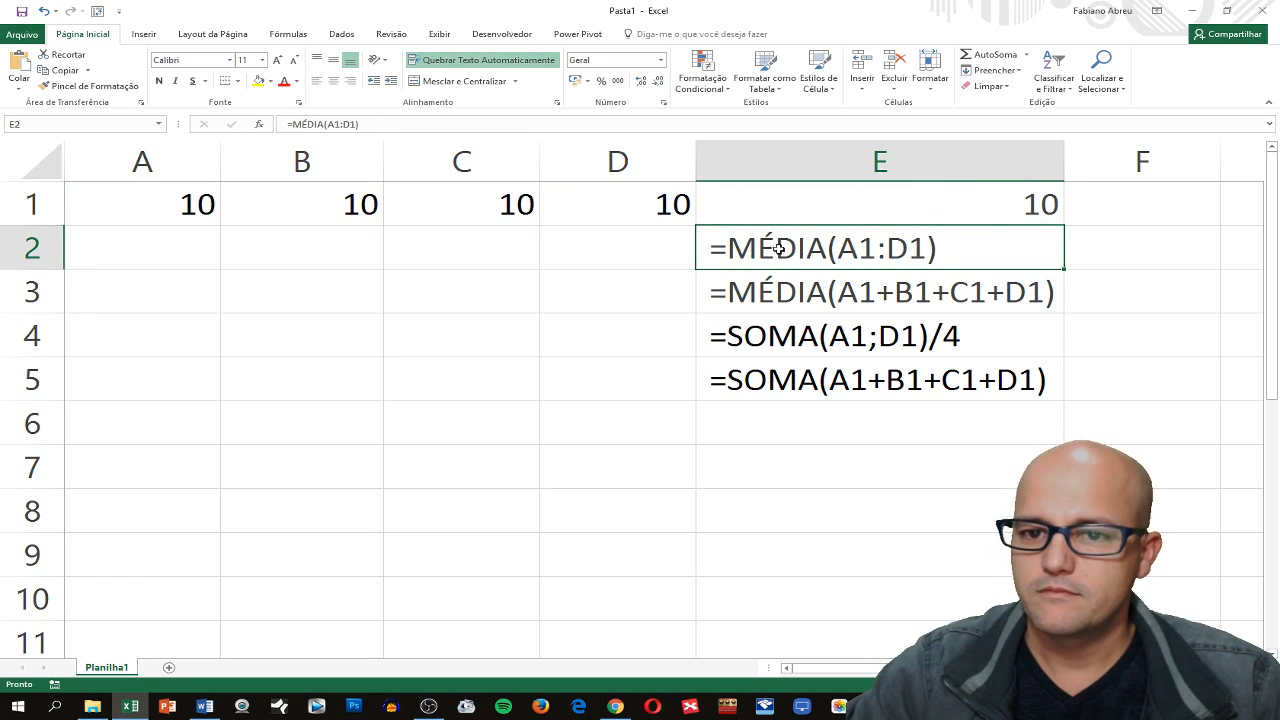
click(906, 207)
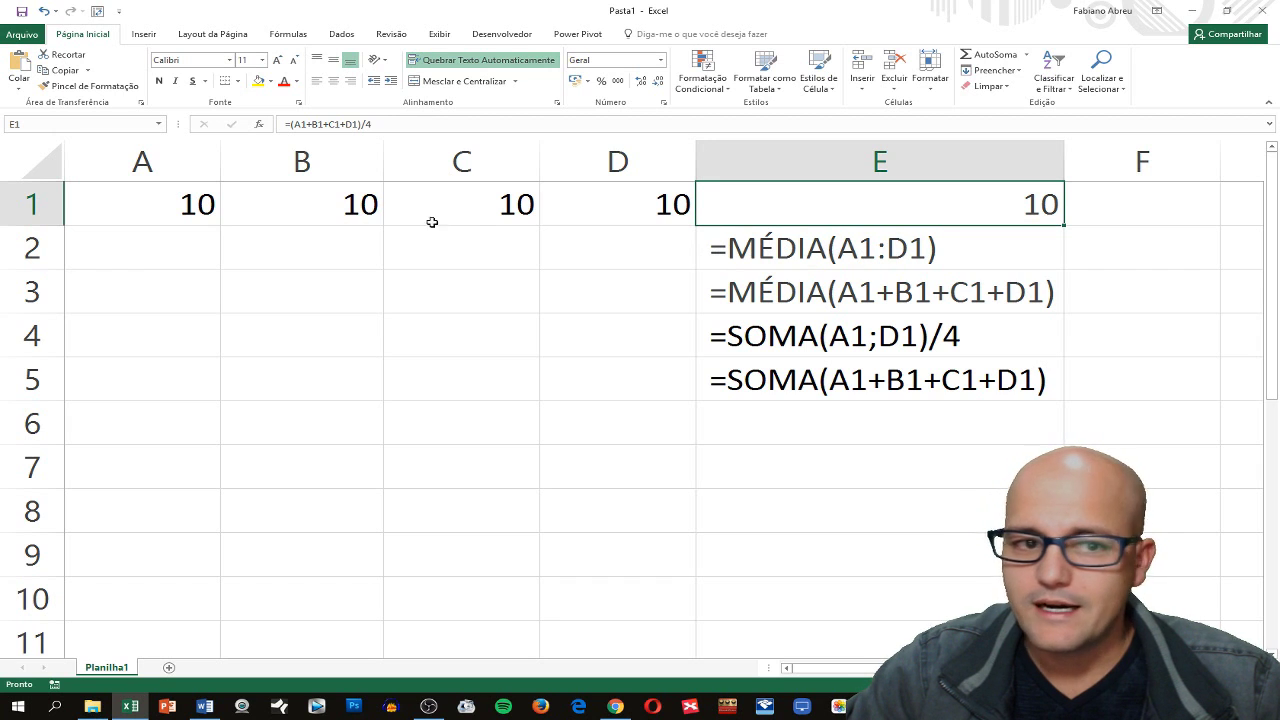
double_click(724, 249)
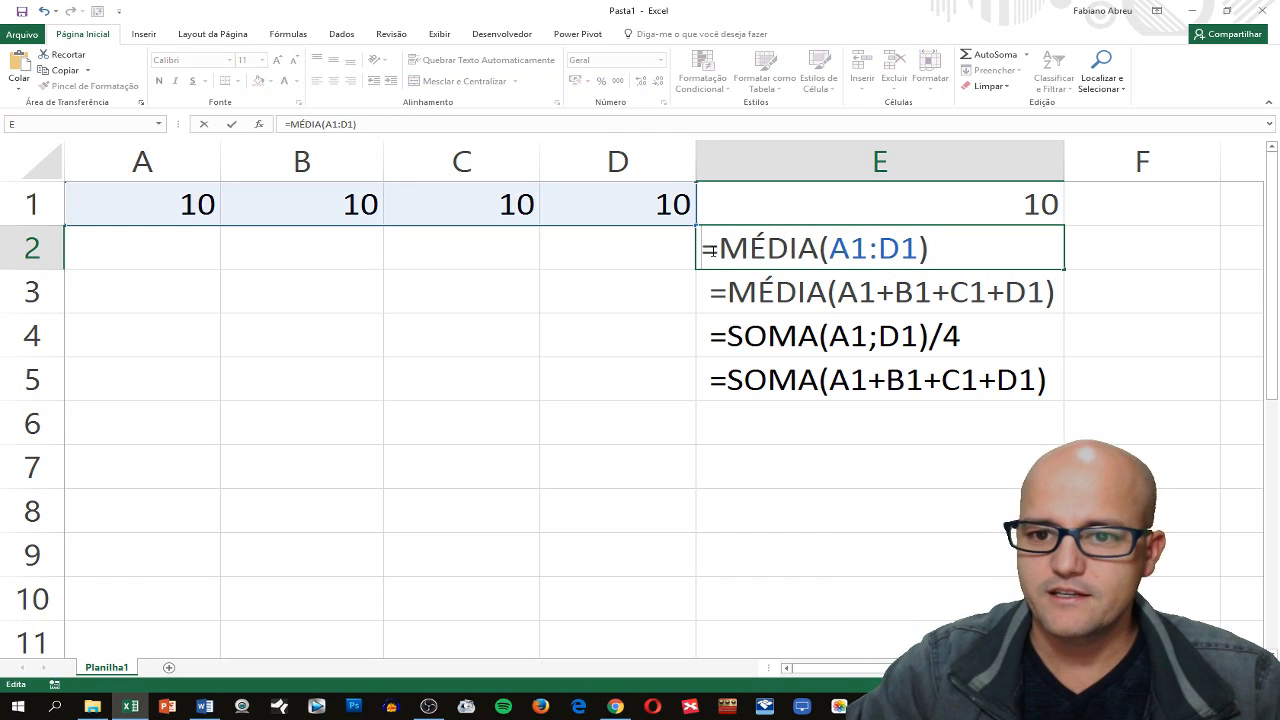
key(Return)
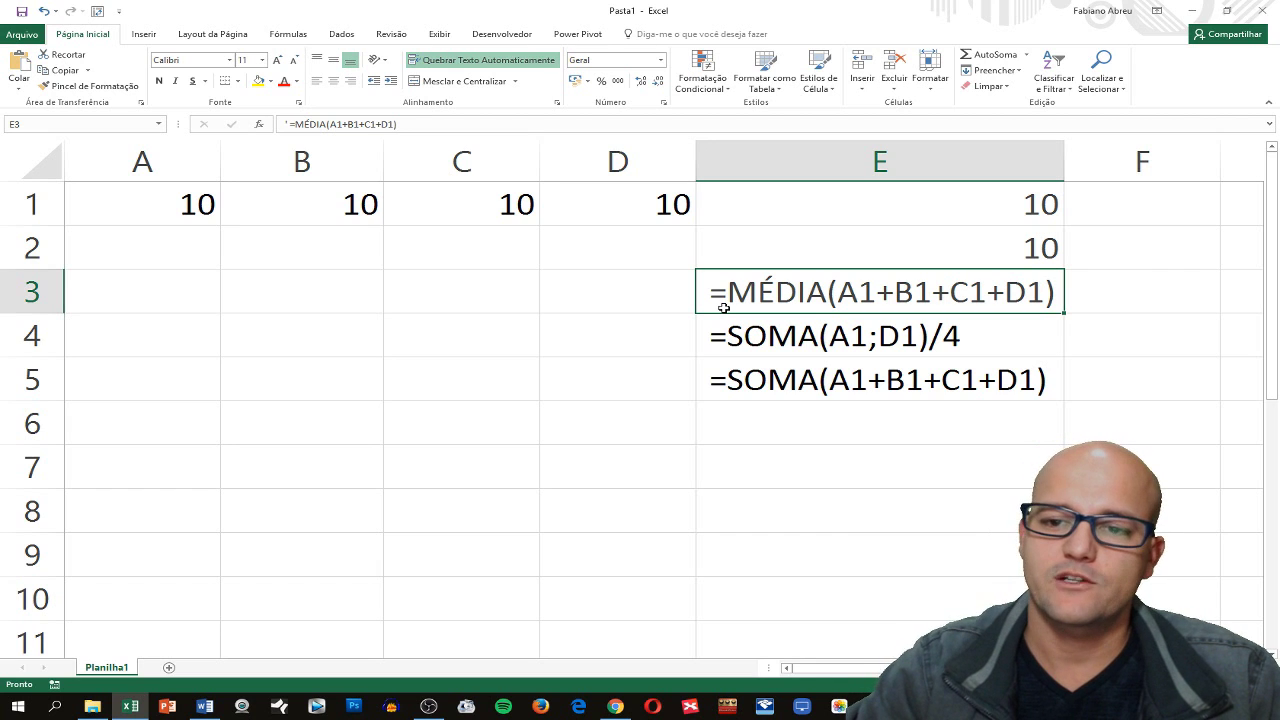
click(867, 249)
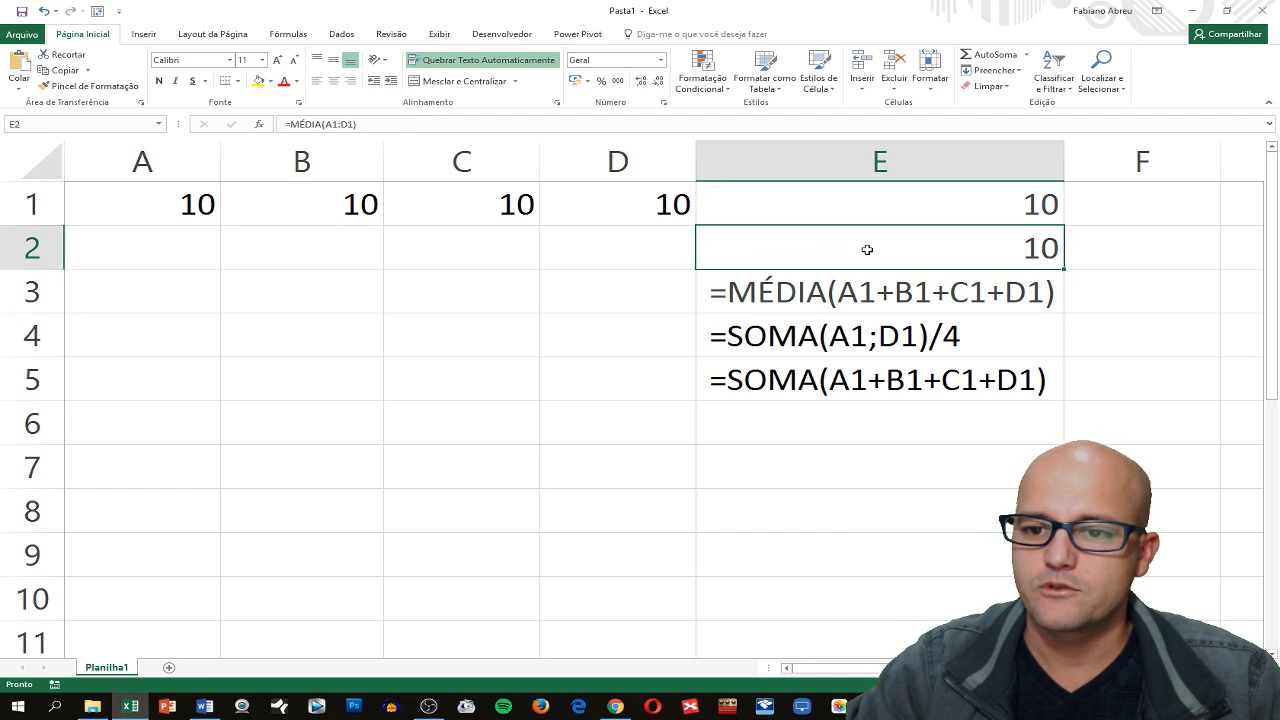
double_click(867, 249)
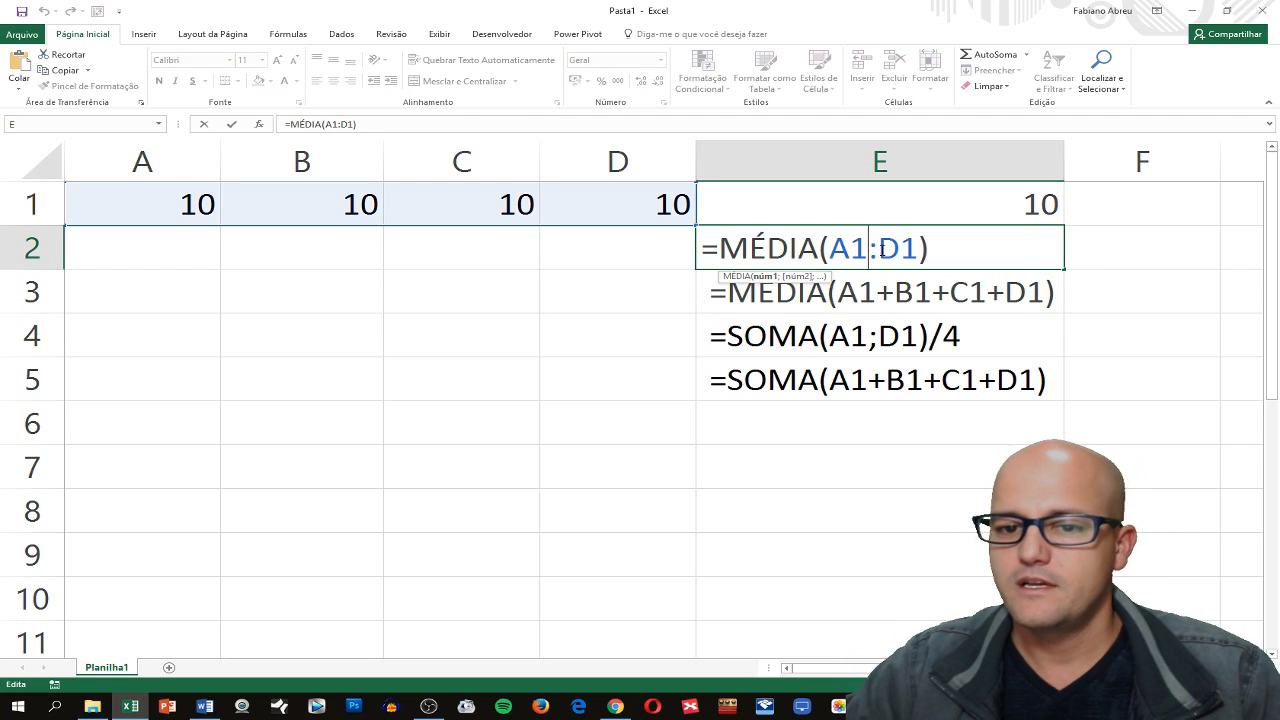
key(Escape)
Recheck E1's and E2's formulas, discarding an accidental change, and start editing E3.
double_click(895, 205)
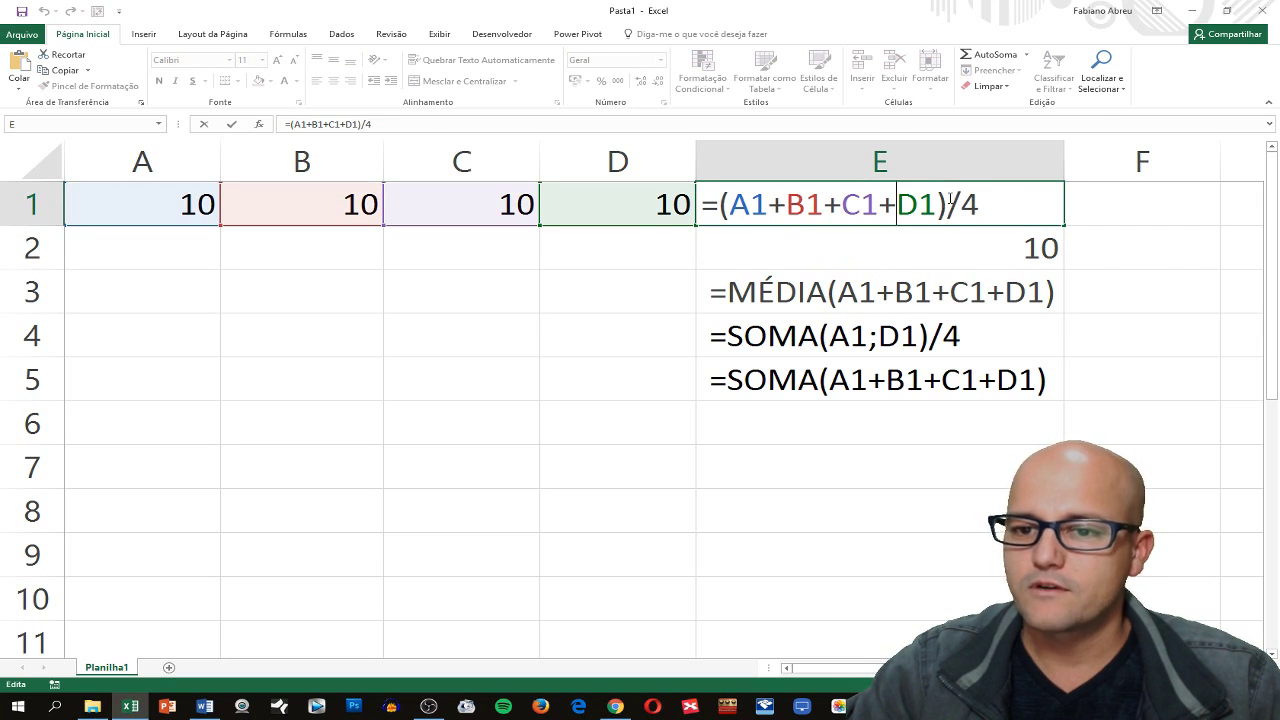
drag(950, 205, 958, 205)
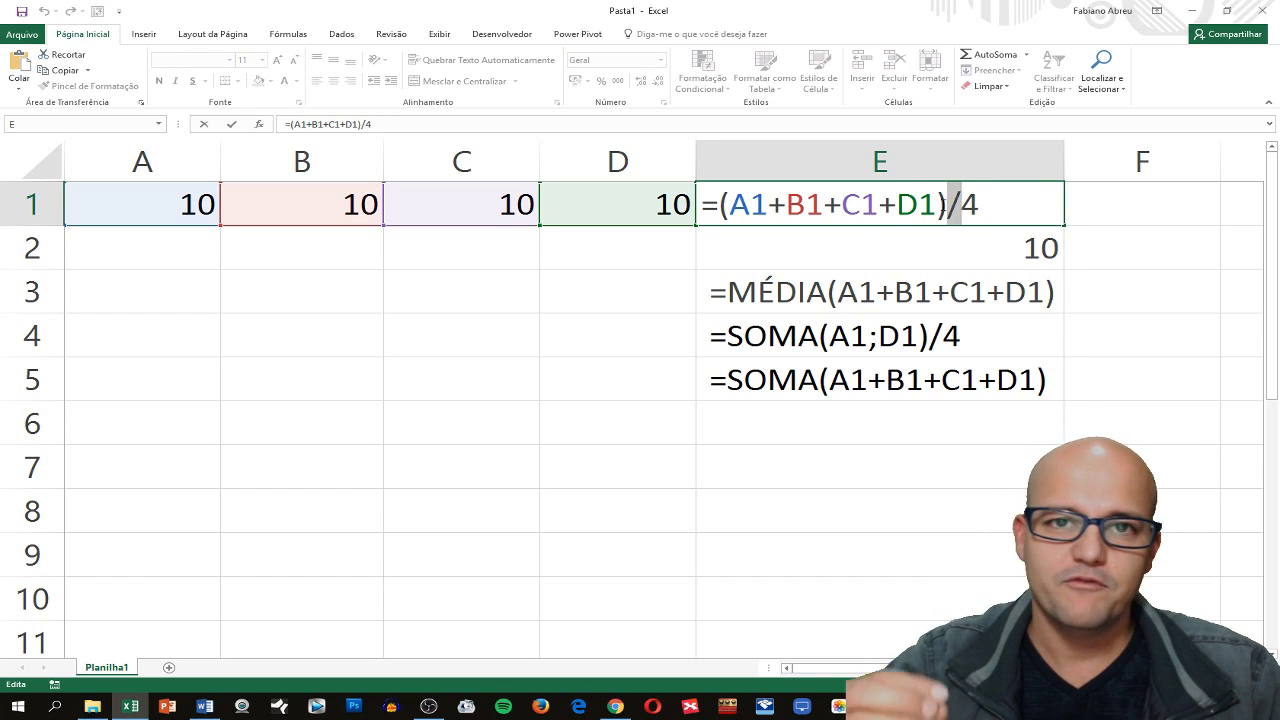
key(Return)
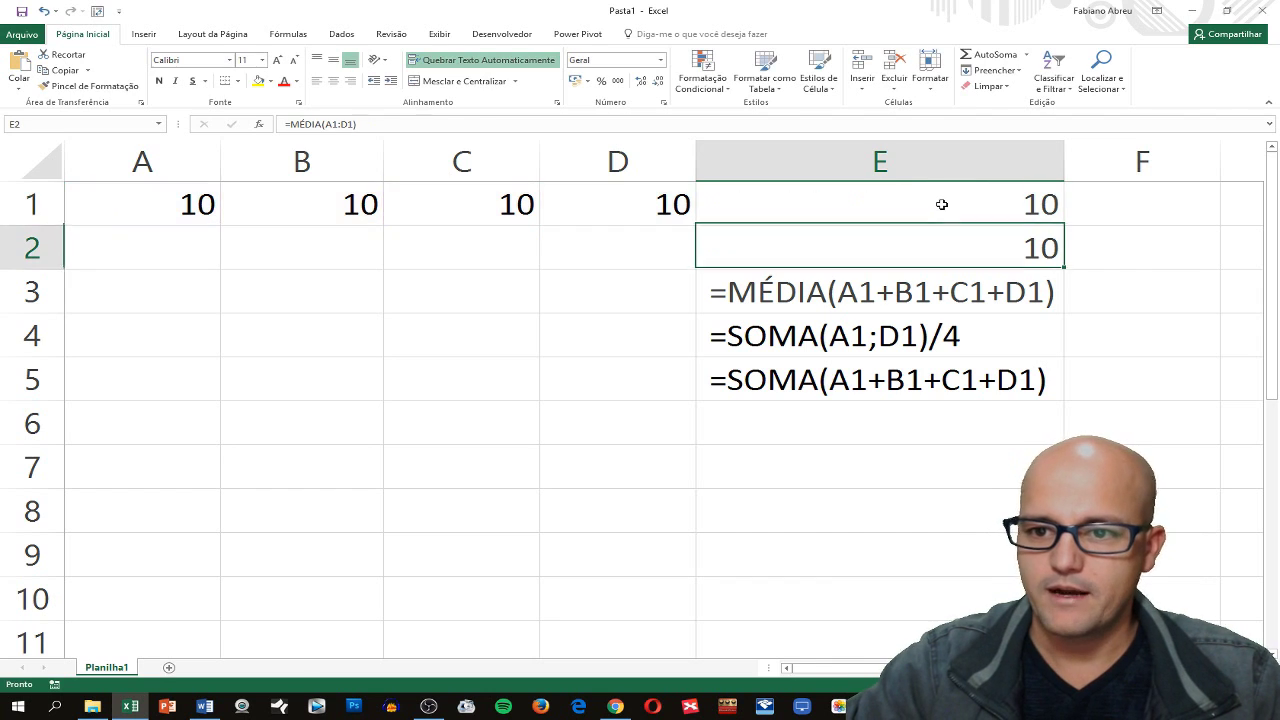
double_click(844, 259)
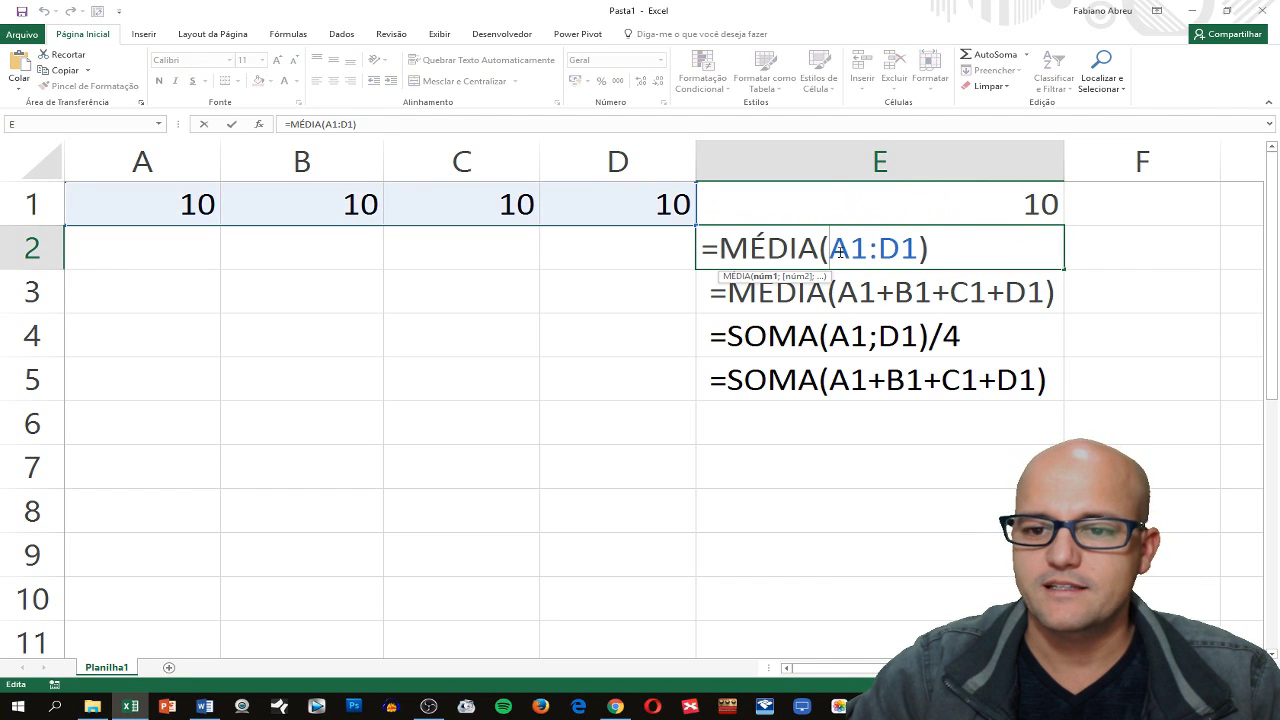
click(890, 297)
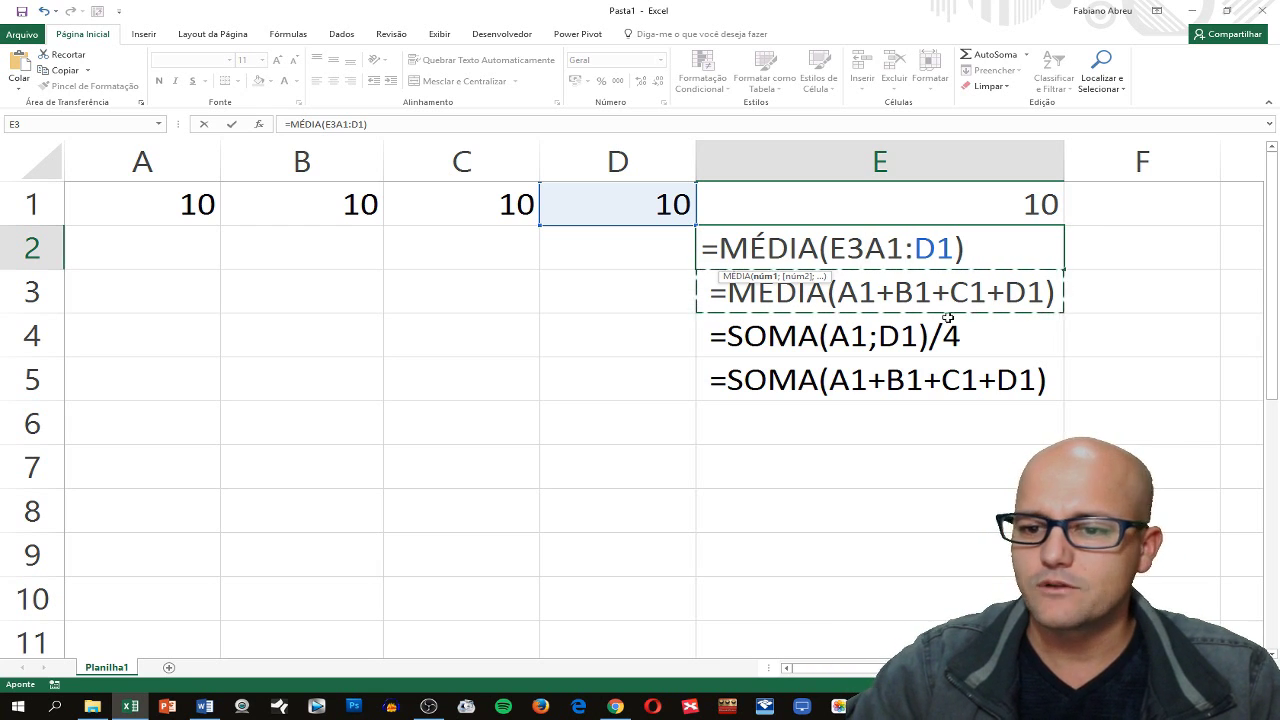
key(Escape)
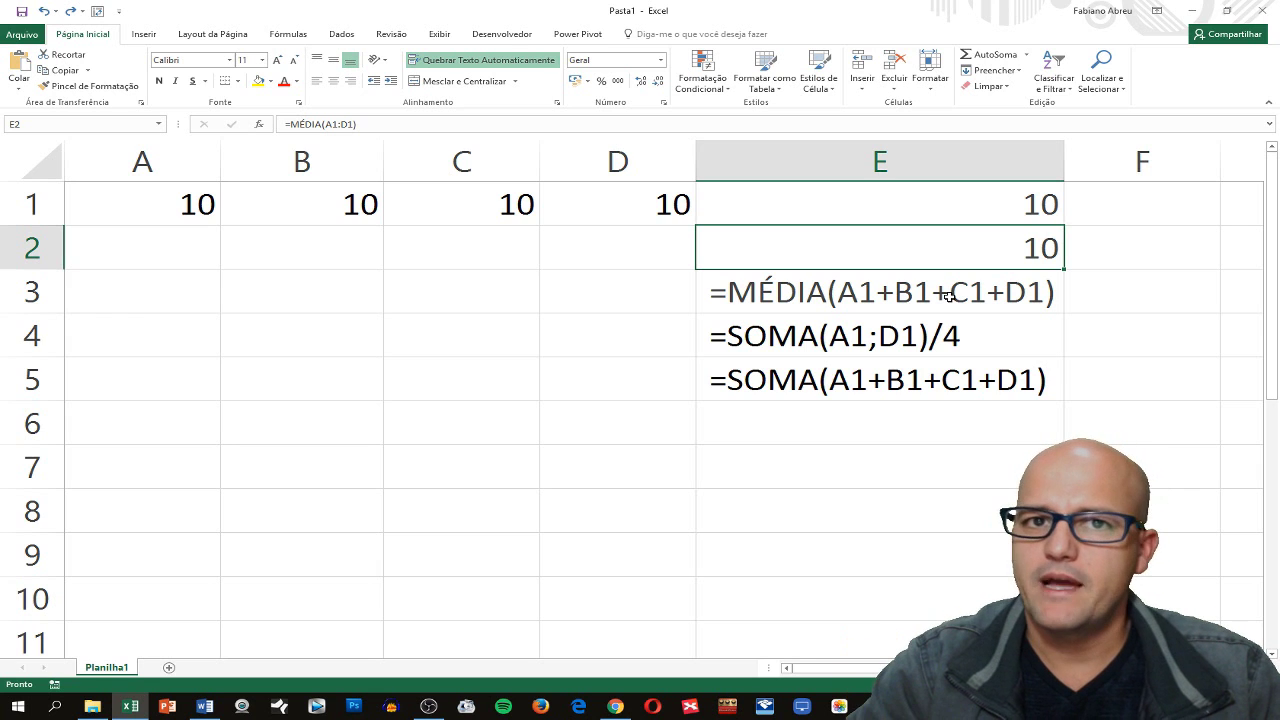
double_click(713, 293)
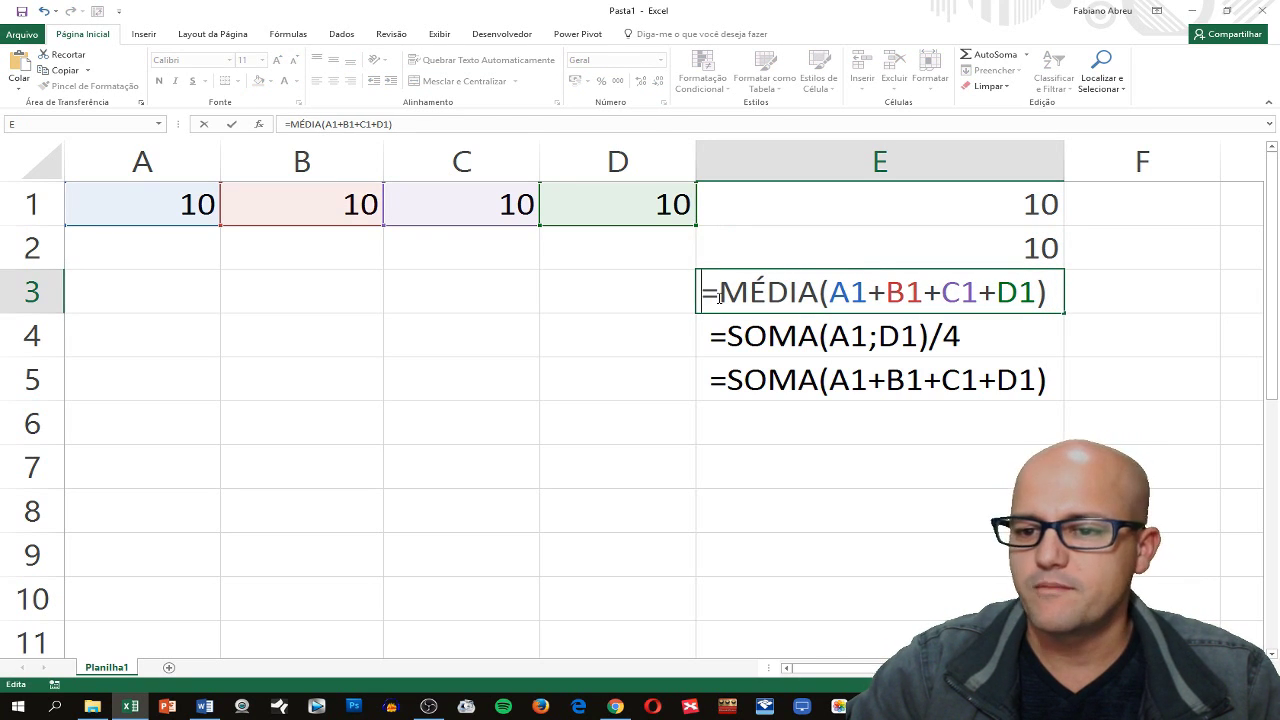
Commit E3's =MÉDIA(A1+B1+C1+D1) formula so it calculates 40.
key(Return)
click(770, 283)
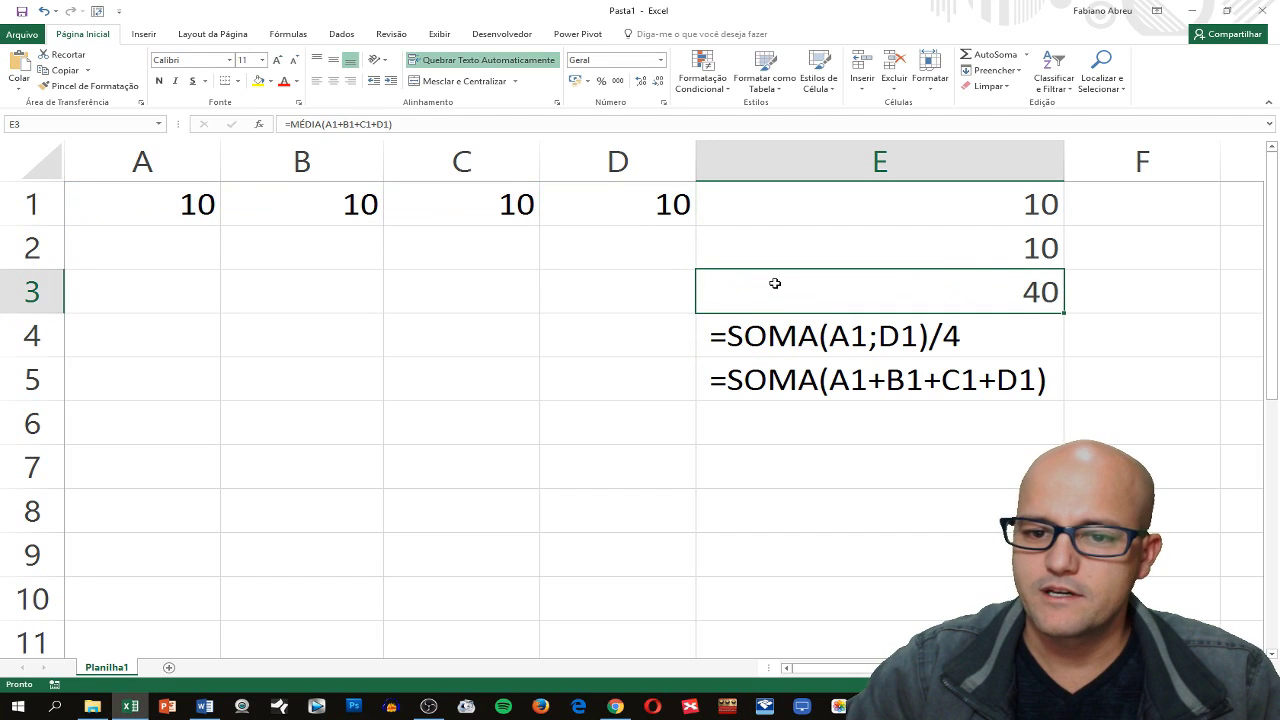
double_click(776, 284)
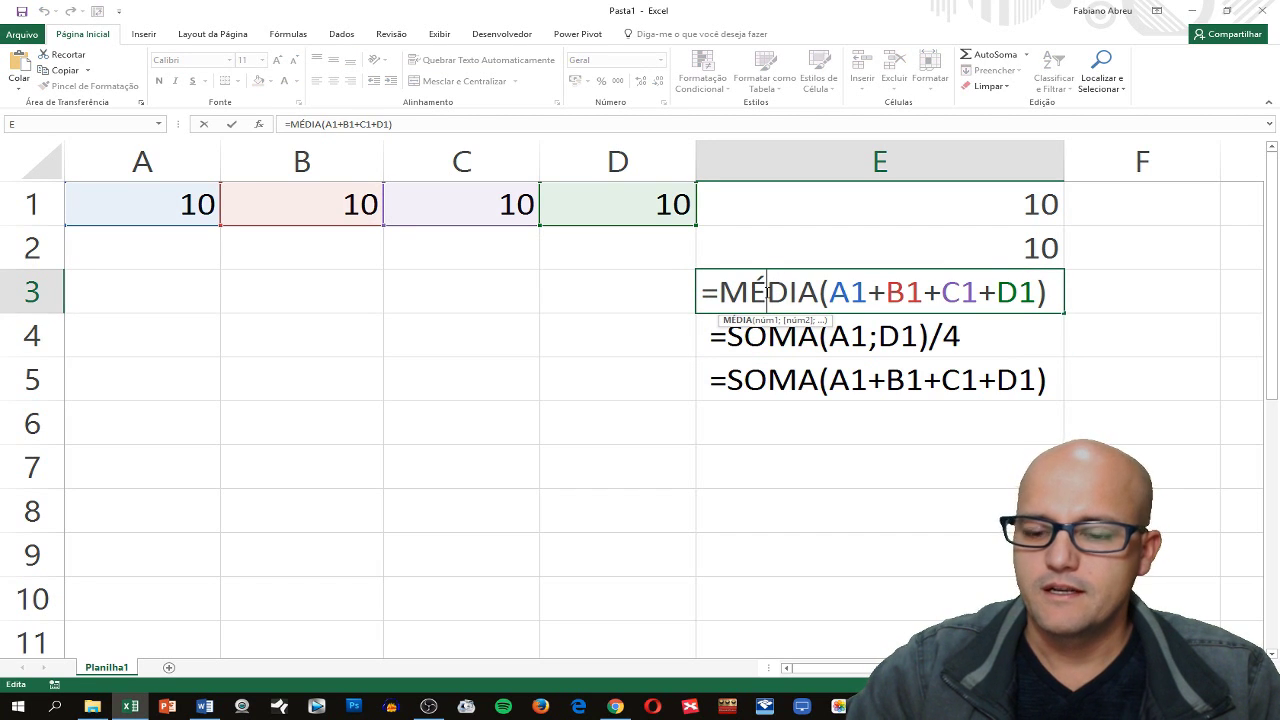
key(Return)
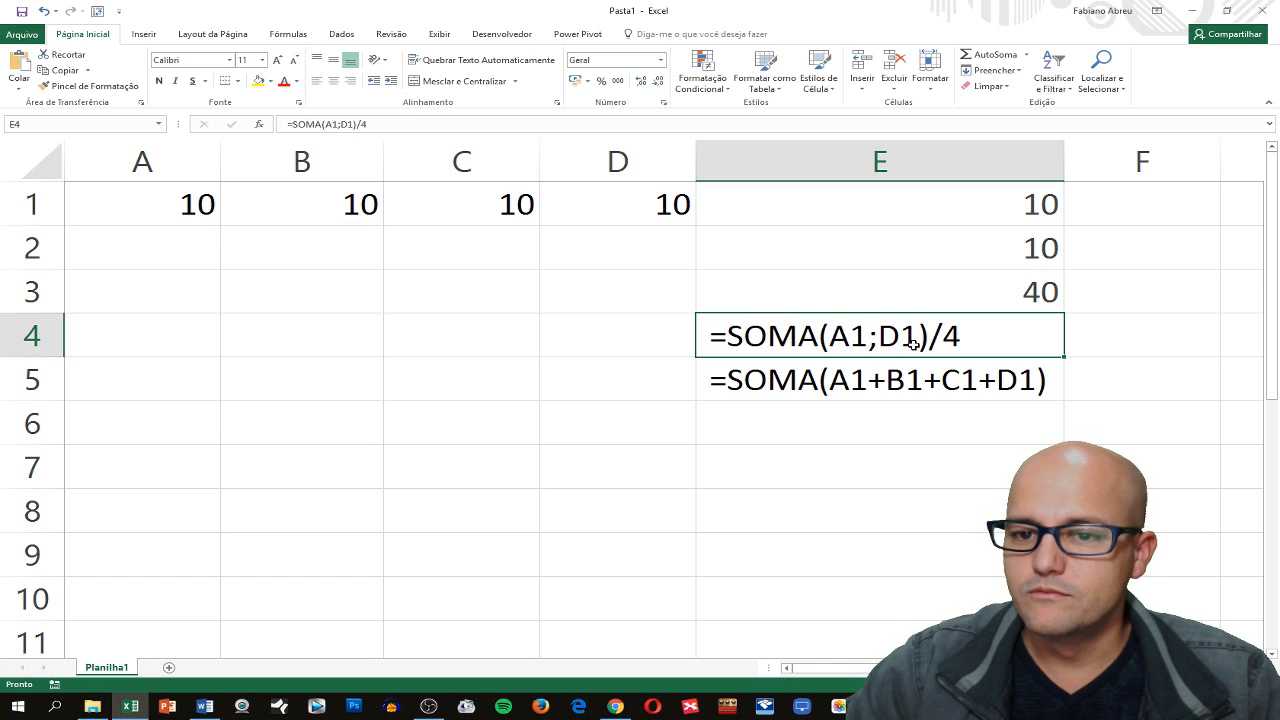
scroll(913, 345, down, 1)
scroll(913, 345, up, 1)
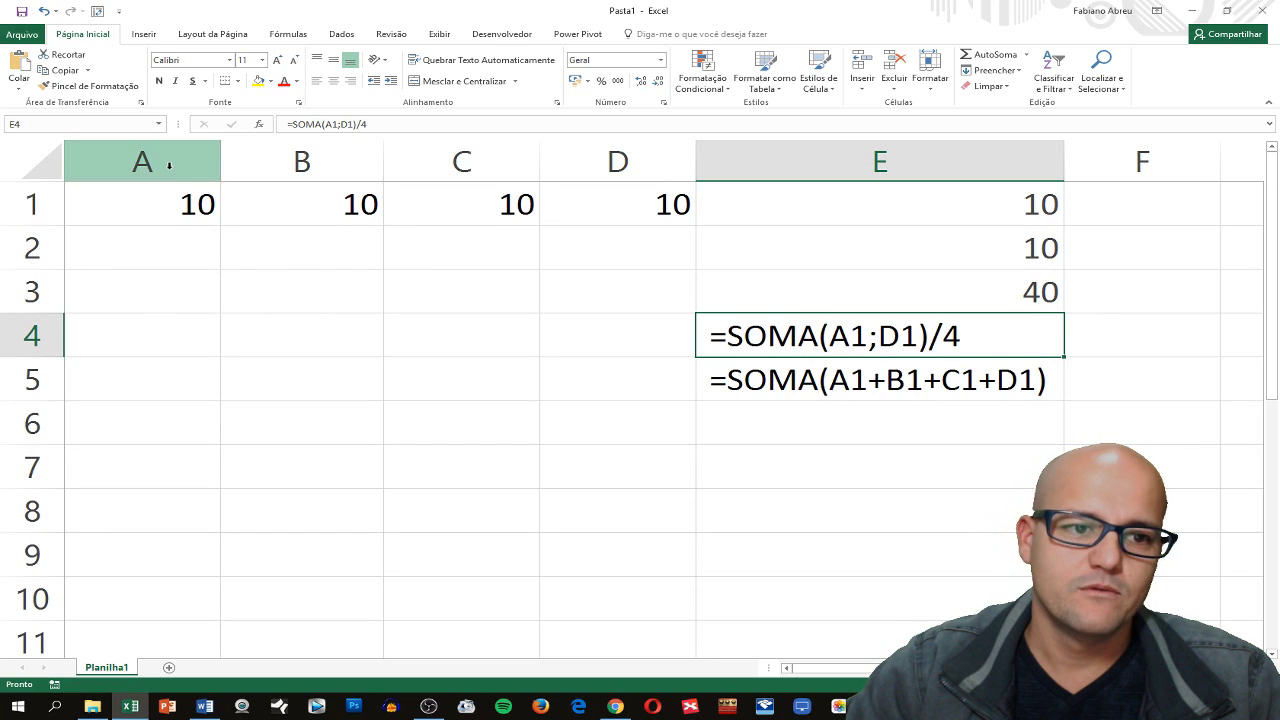
Make E4 and E5 calculate, showing 5 and 40.
double_click(712, 338)
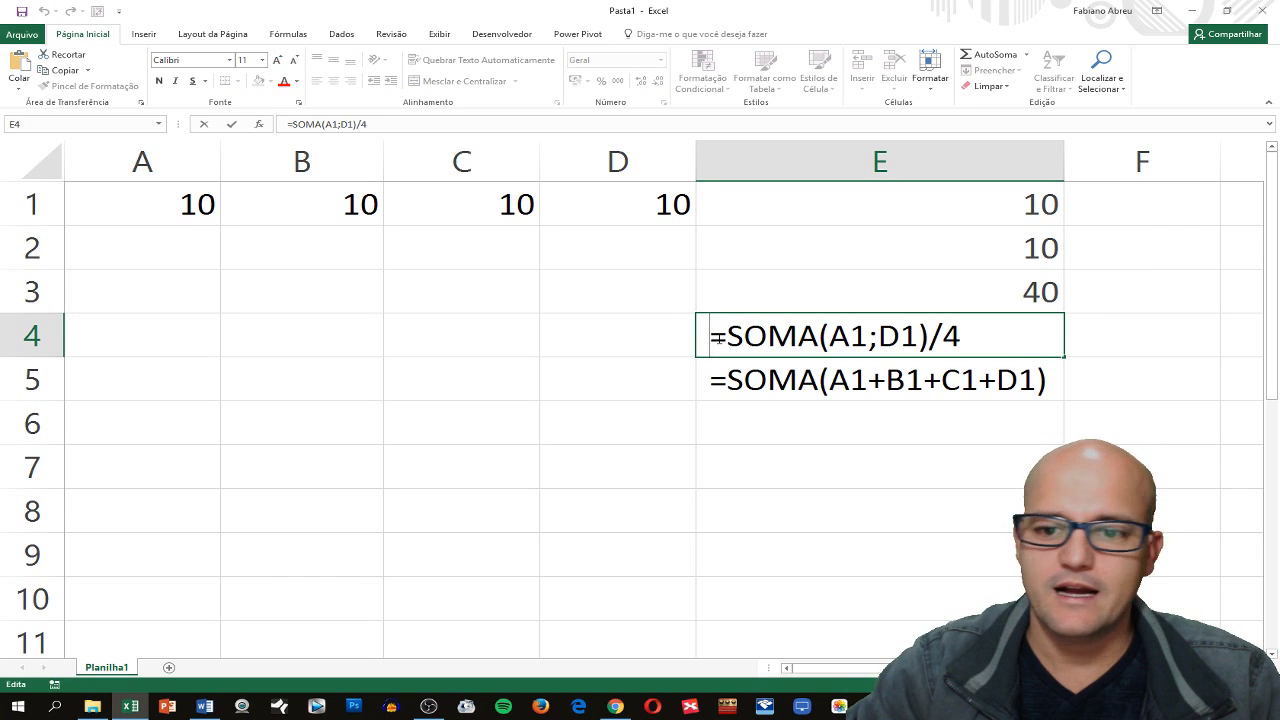
click(735, 345)
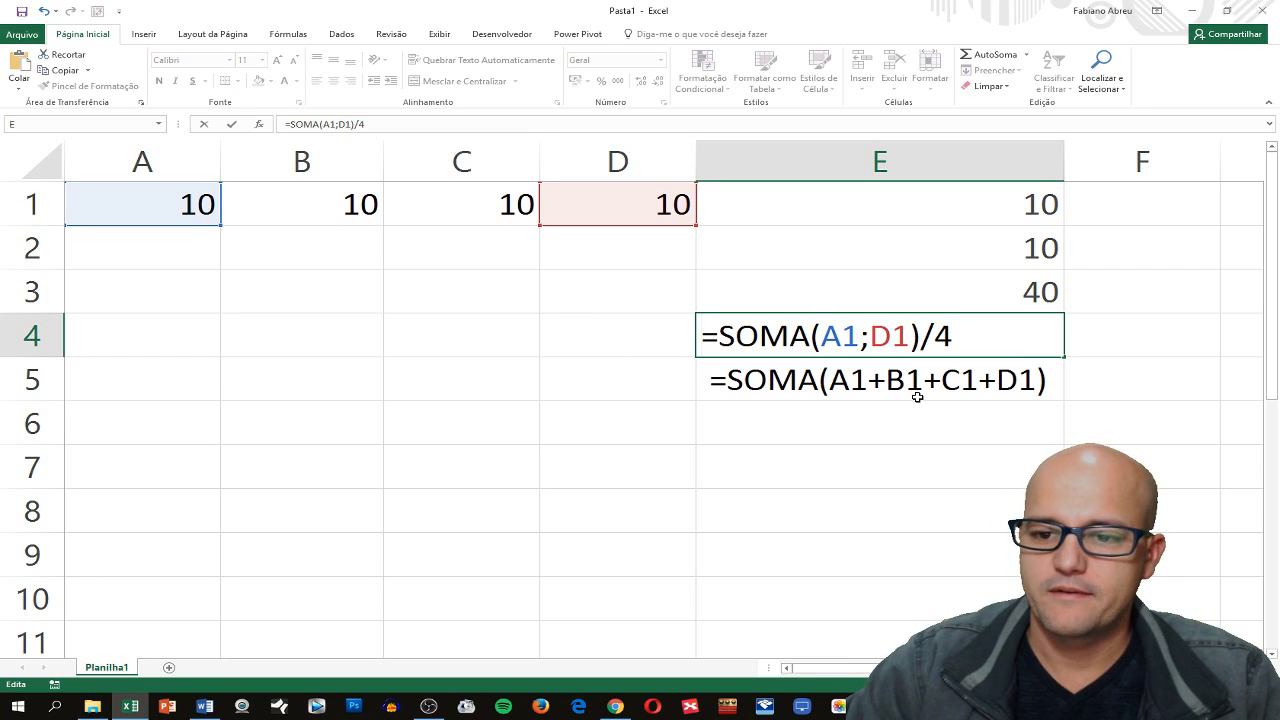
key(Return)
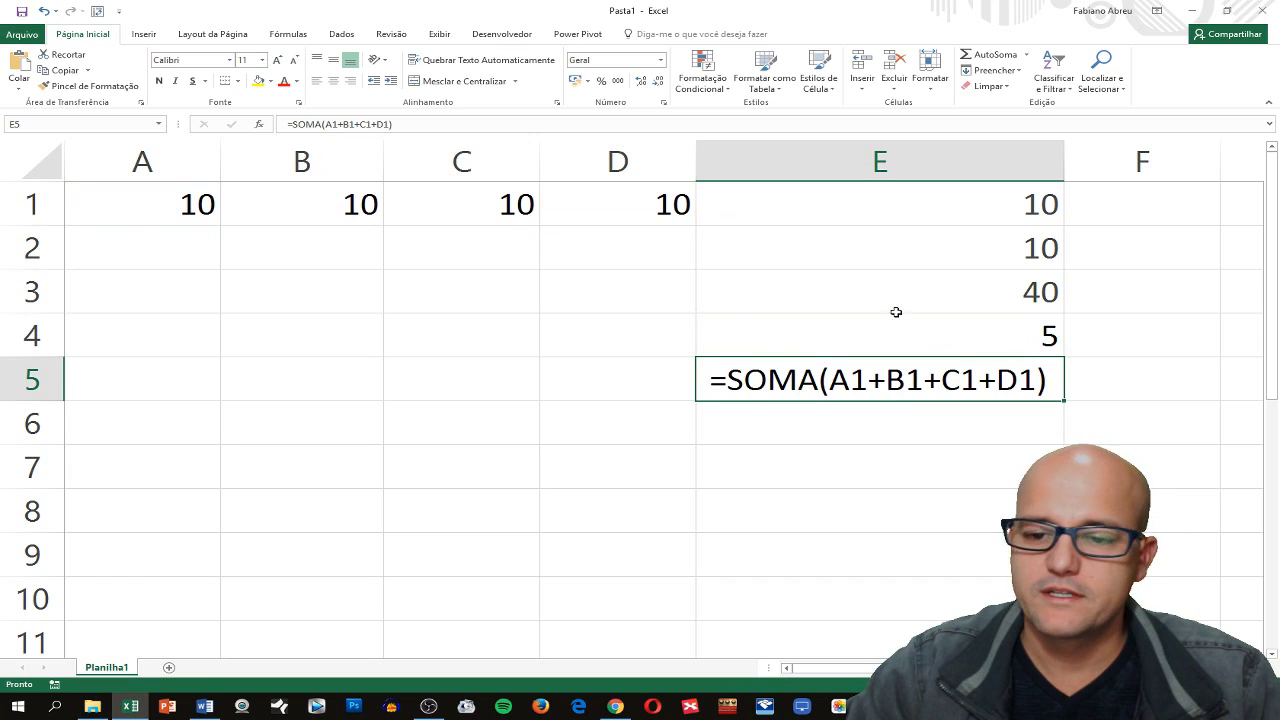
double_click(716, 381)
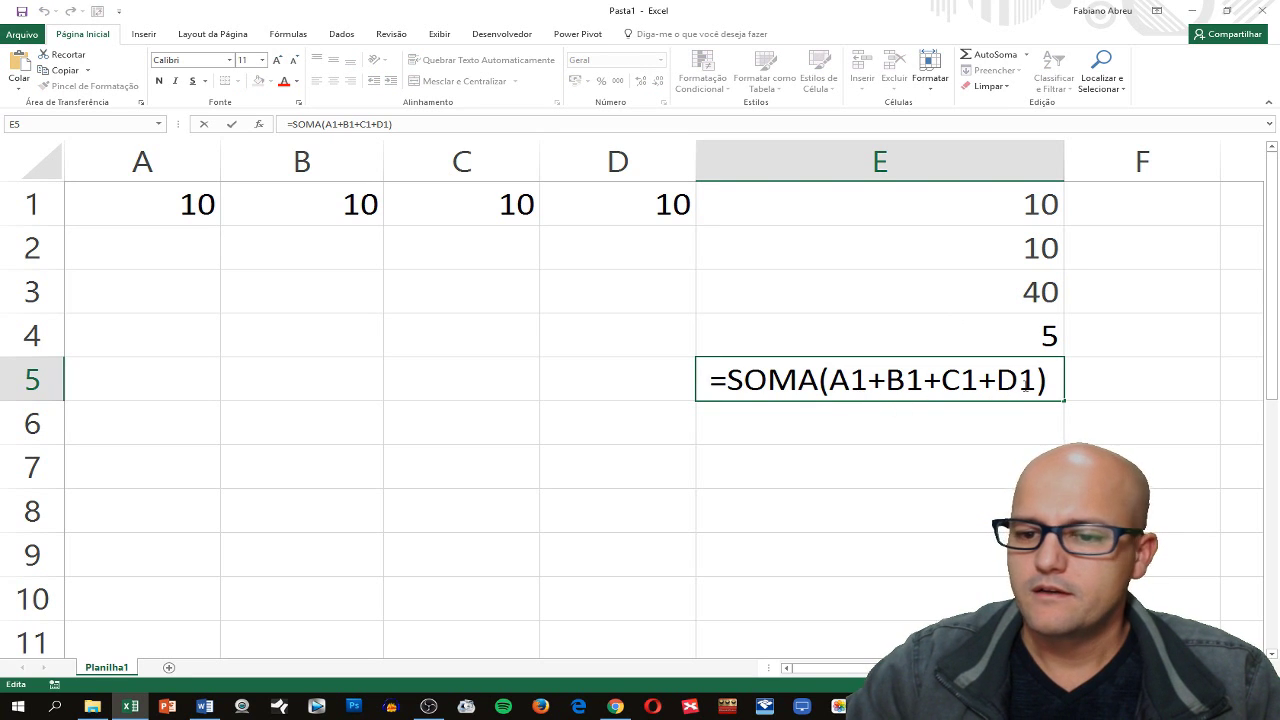
double_click(868, 388)
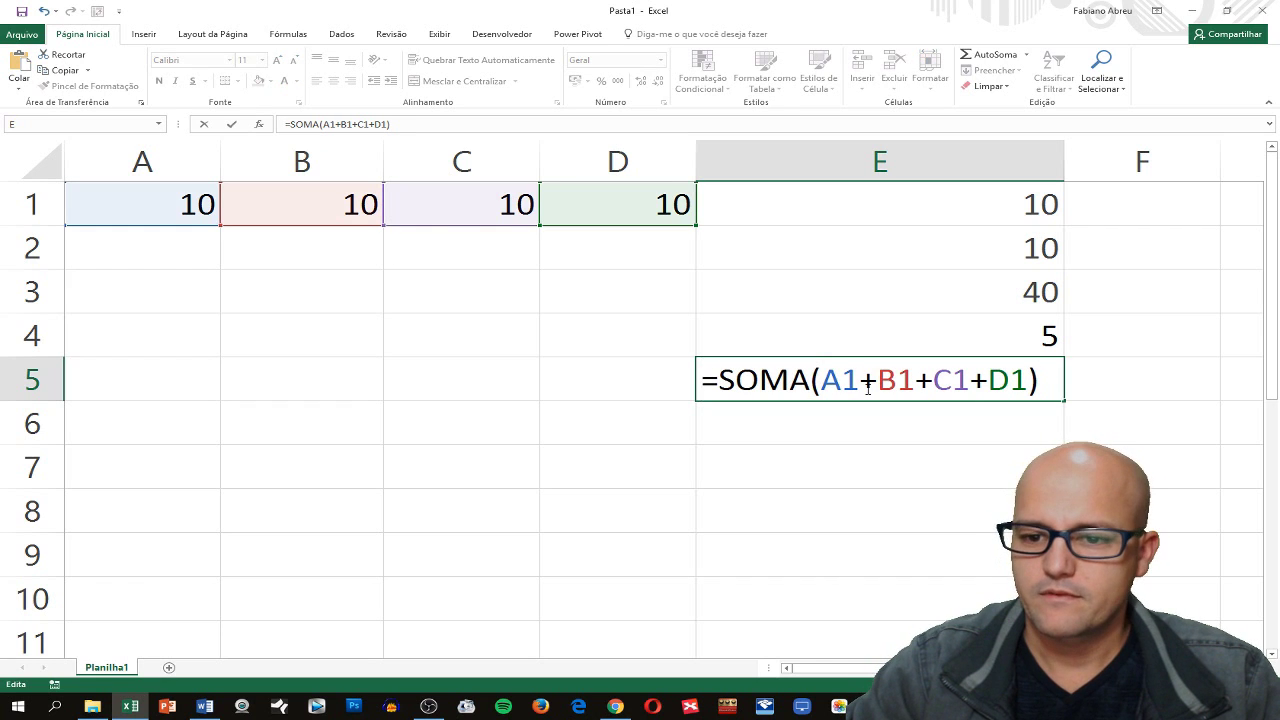
key(Return)
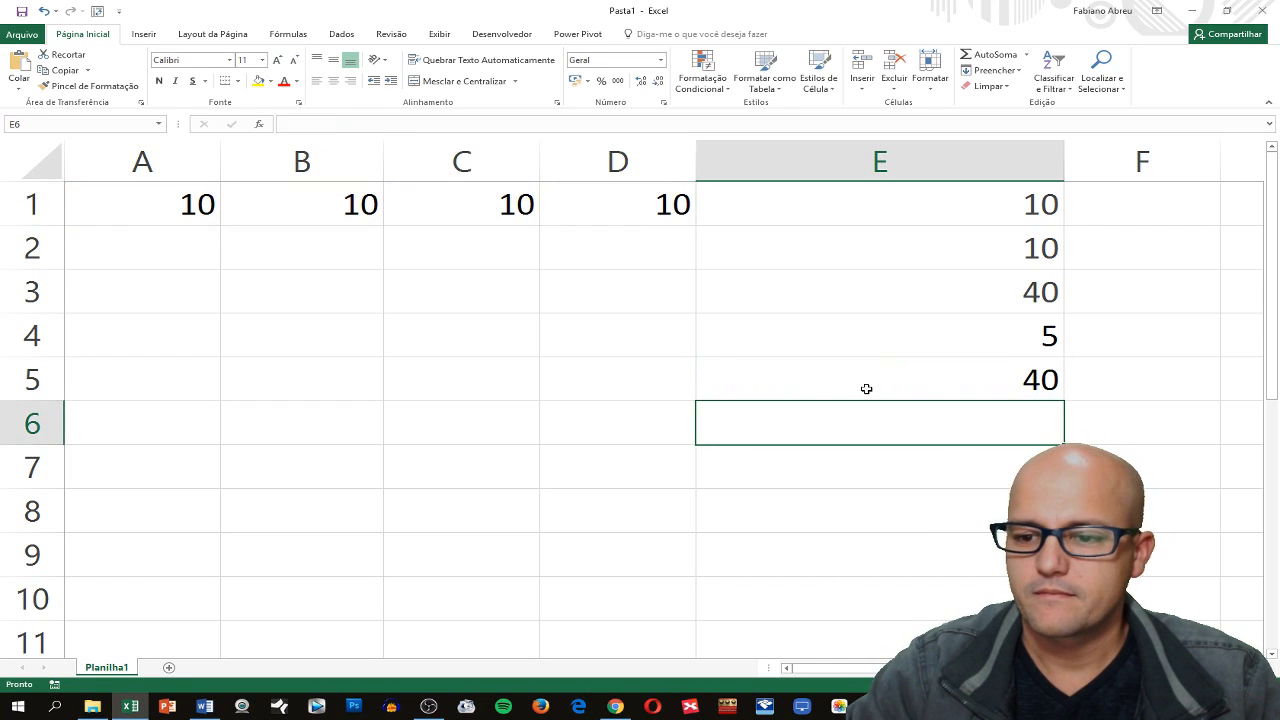
click(866, 388)
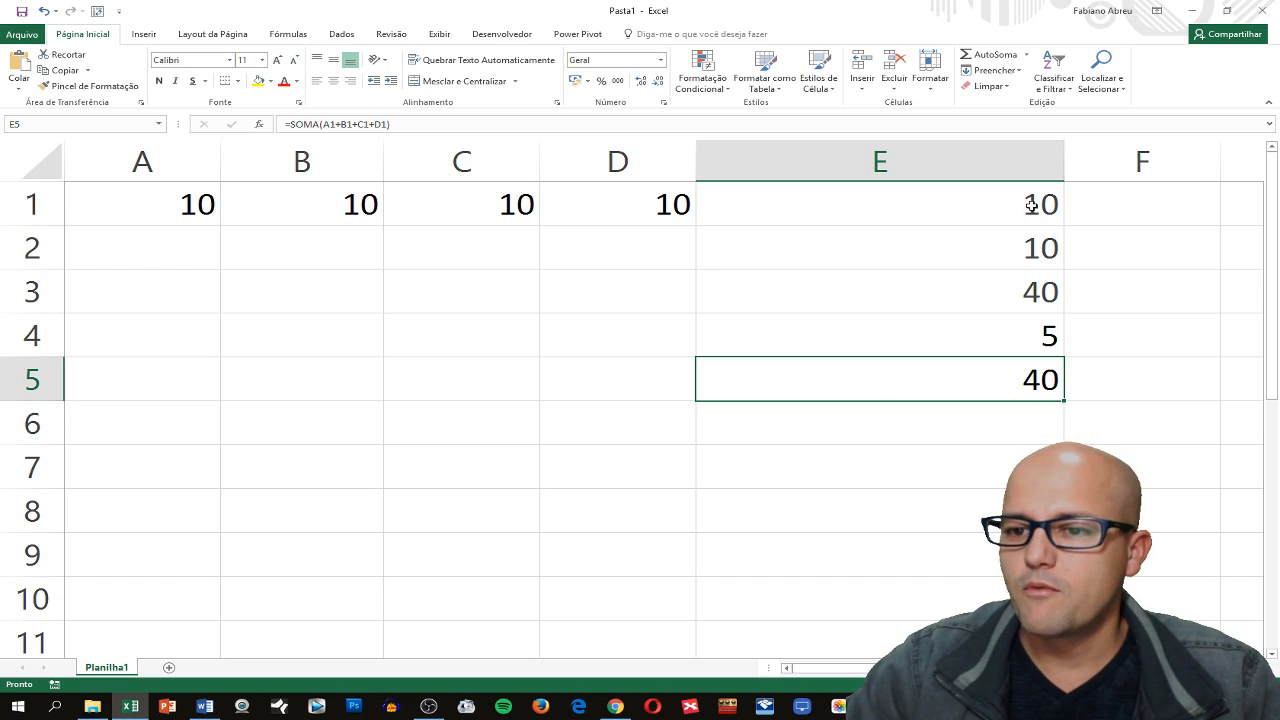
drag(1033, 206, 1034, 246)
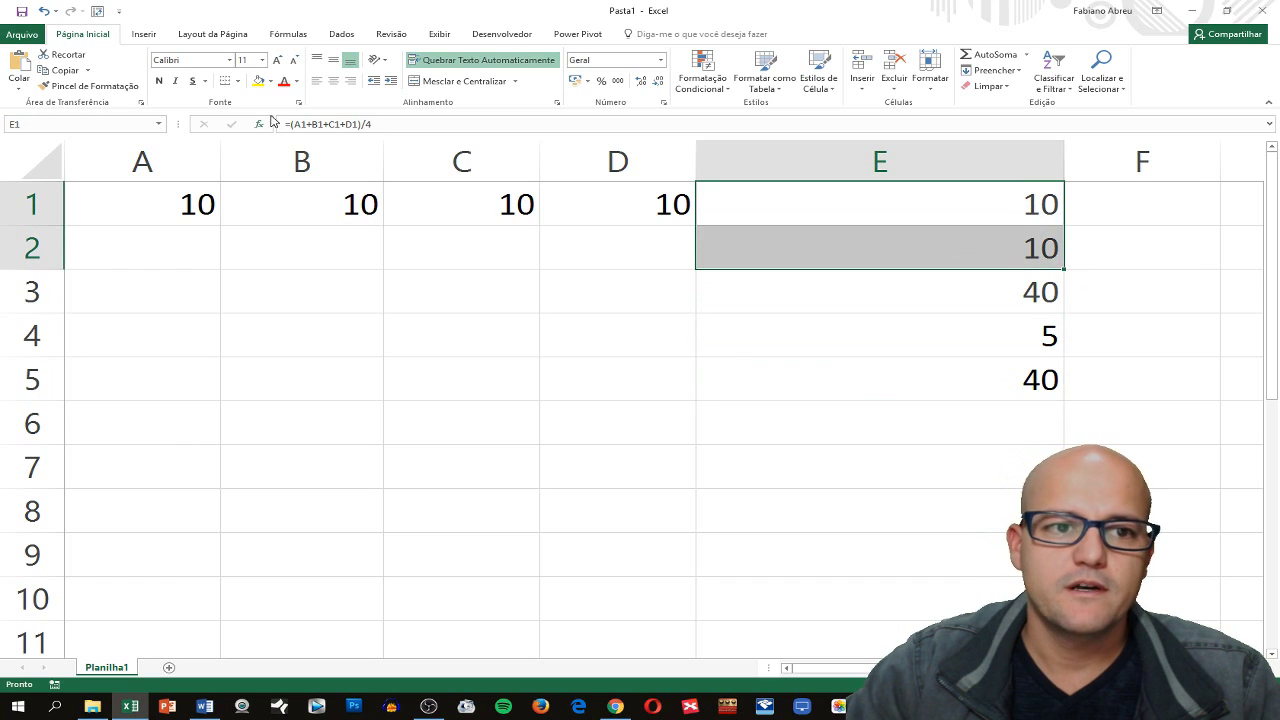
Fill E1:E2 yellow and confirm E2 holds =MÉDIA(A1:D1).
click(258, 80)
double_click(851, 210)
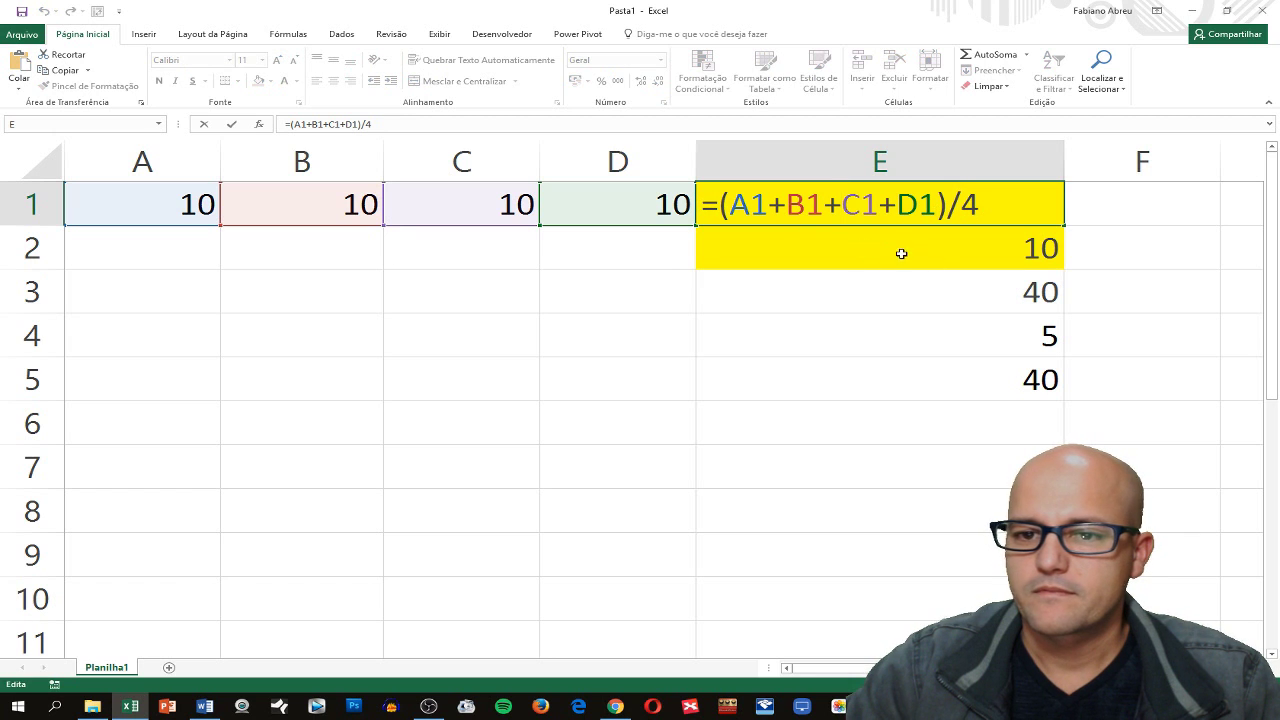
click(869, 250)
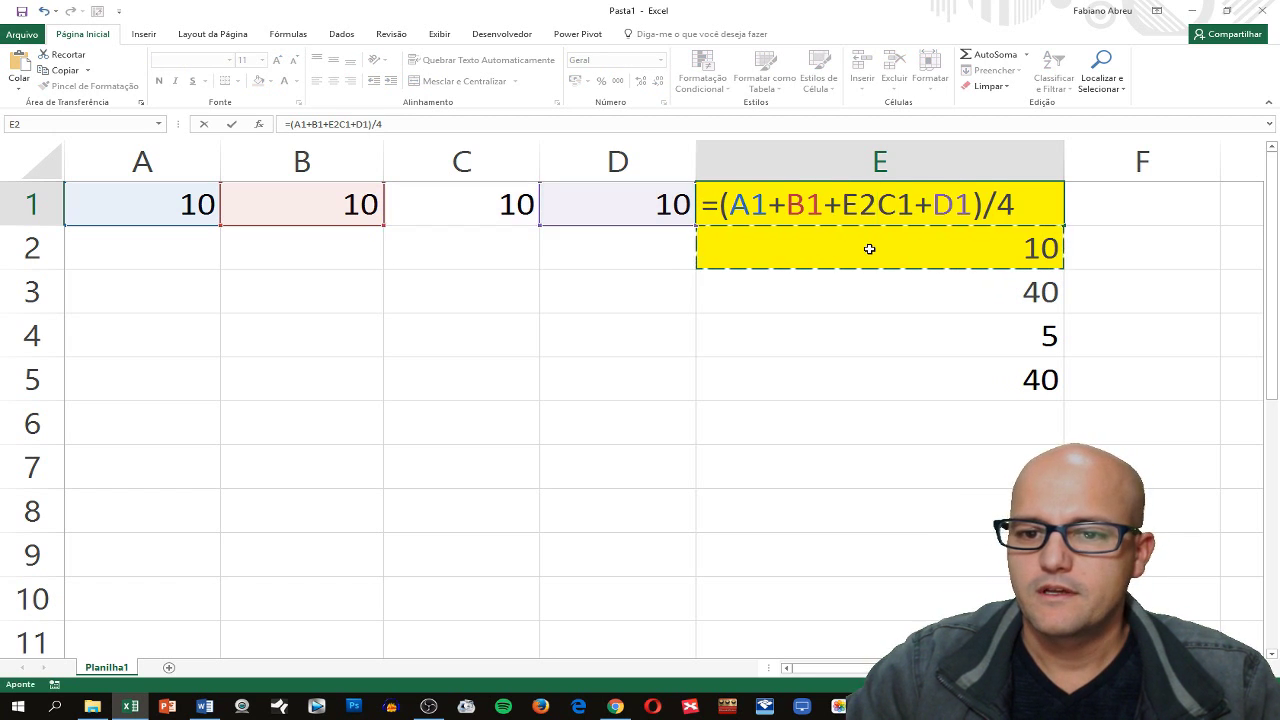
key(Escape)
double_click(860, 249)
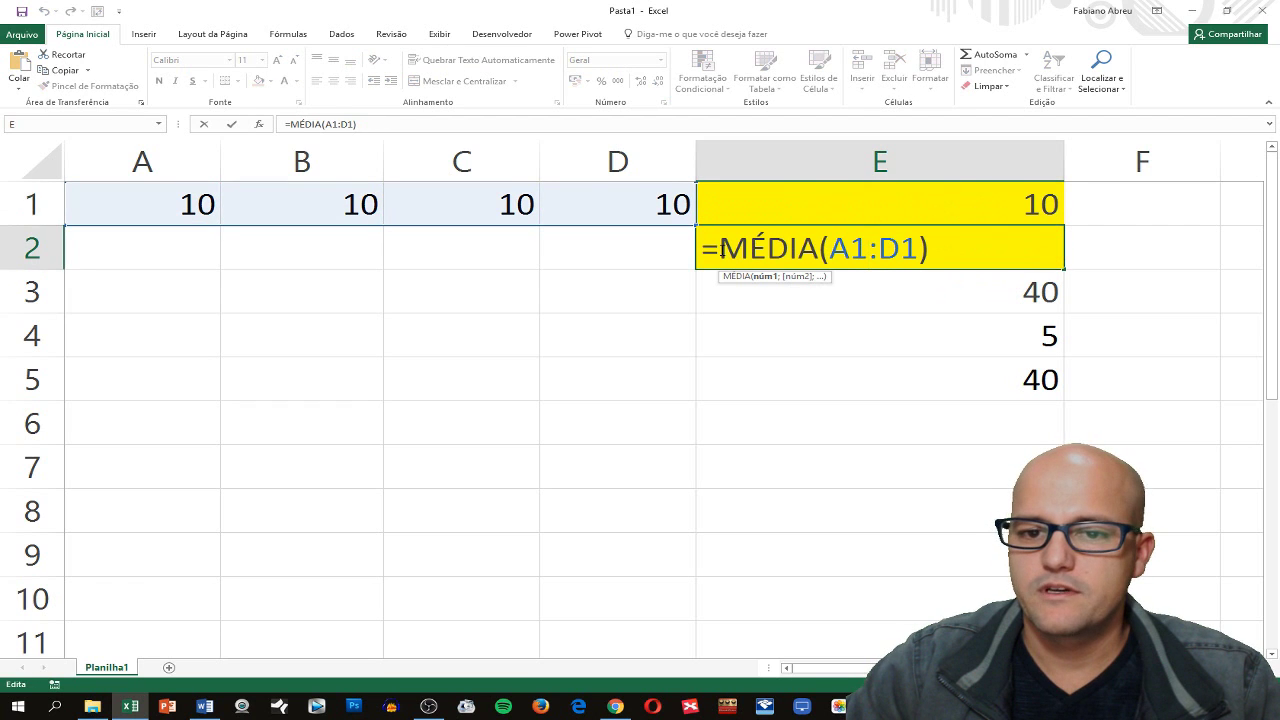
key(alt+Tab)
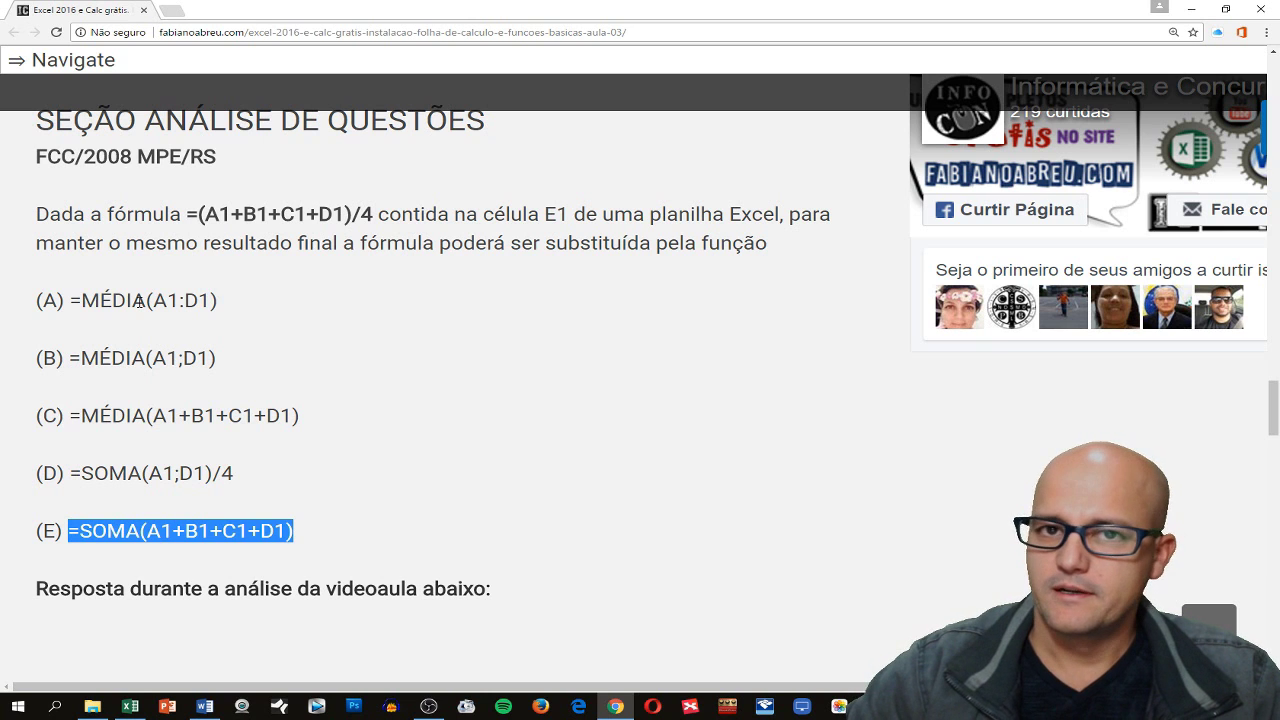
Select E1:E5 to compare the results 10, 10, 40, 5, 40 with the exam options.
key(alt+Tab)
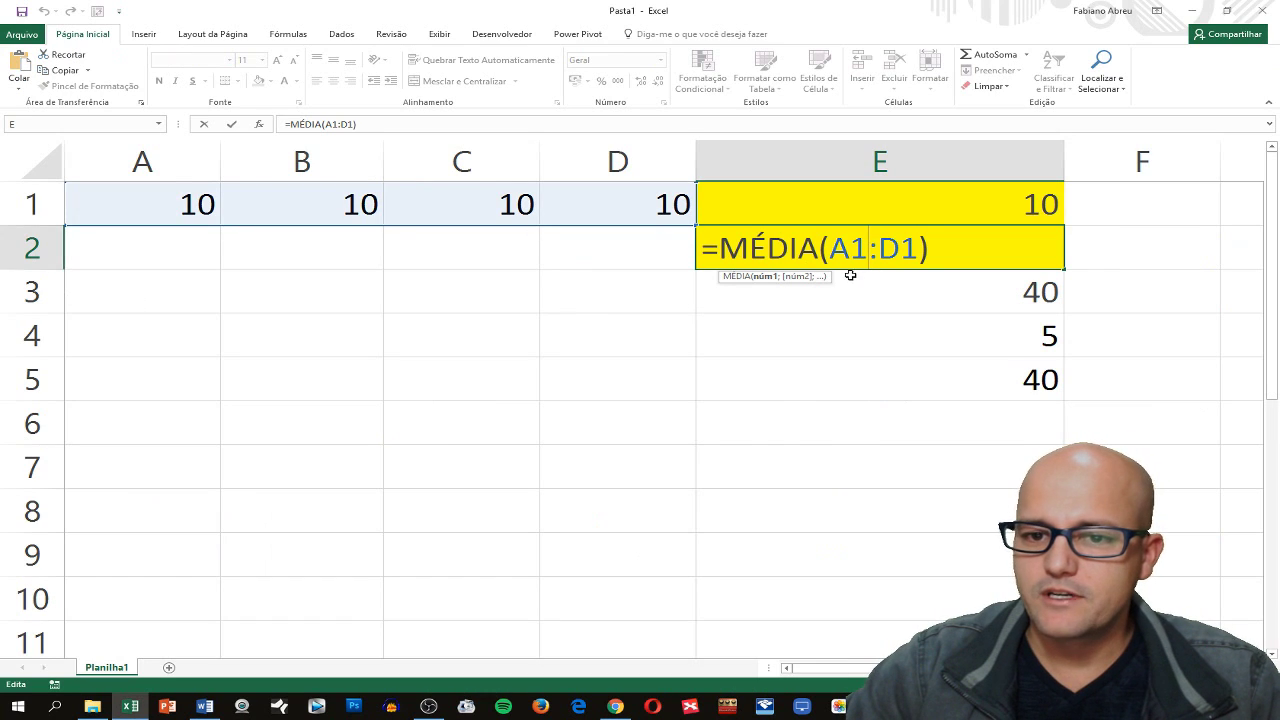
key(Return)
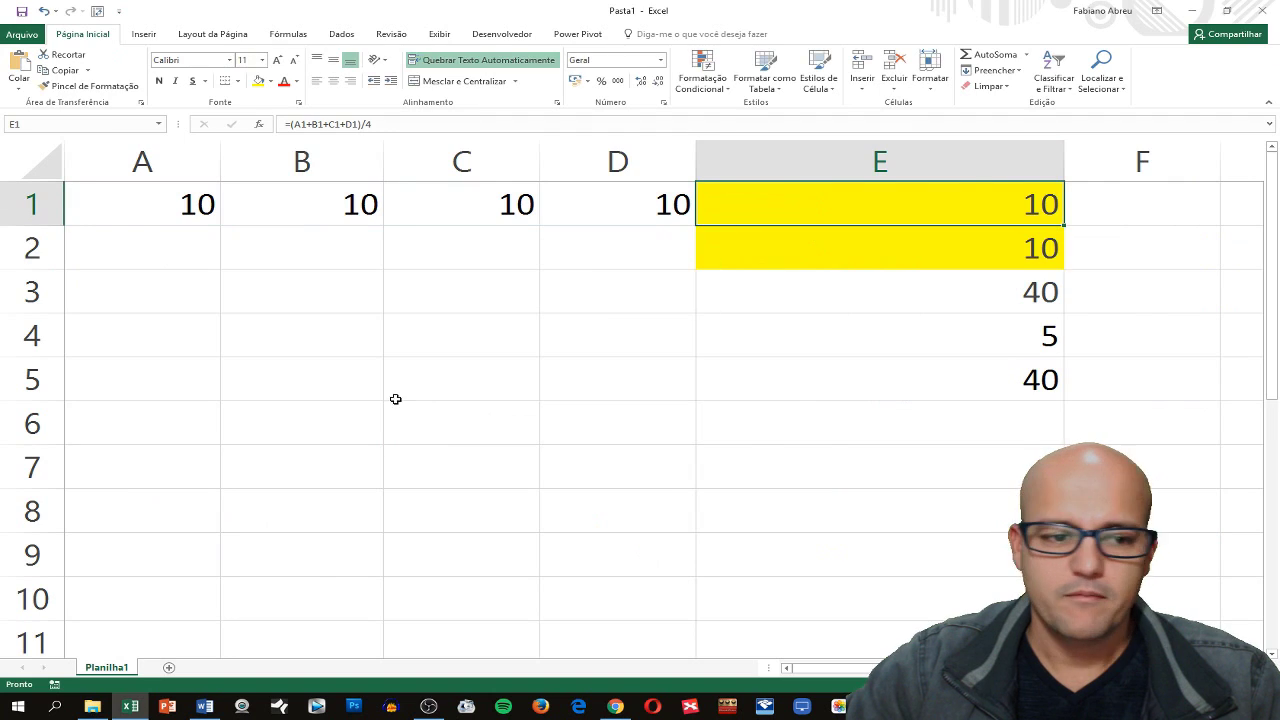
key(alt+Tab)
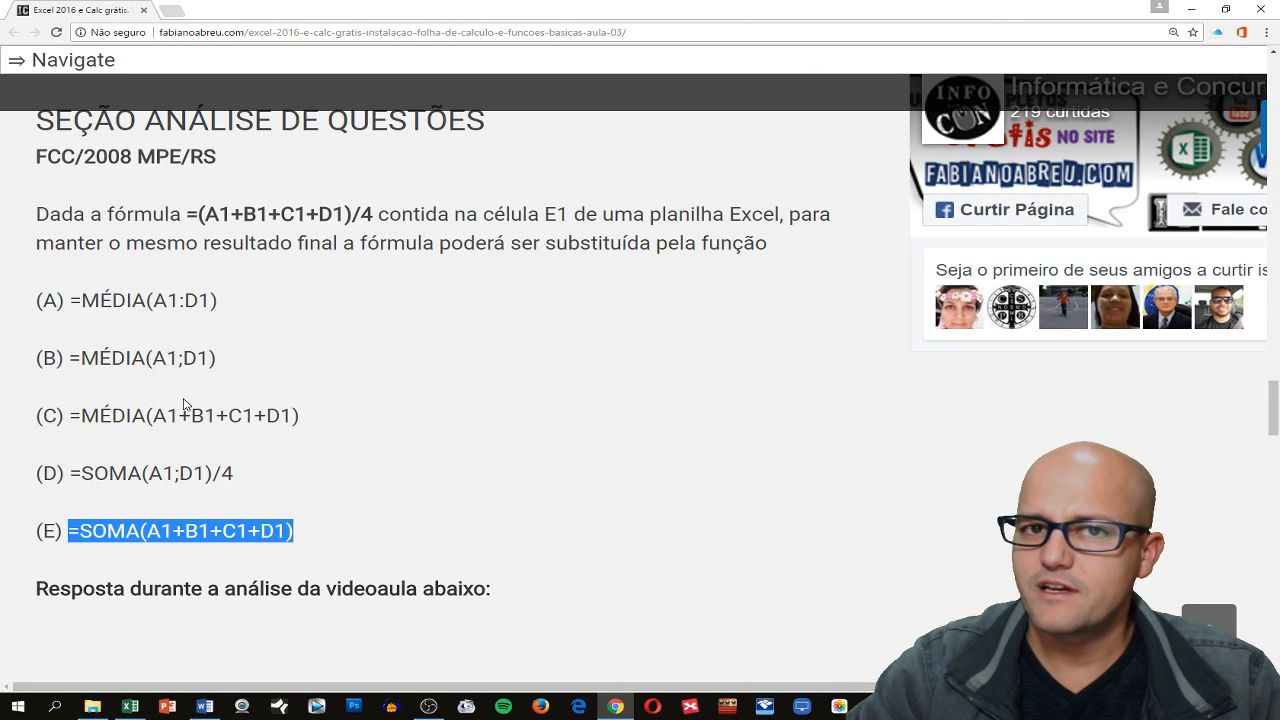
key(alt+Tab)
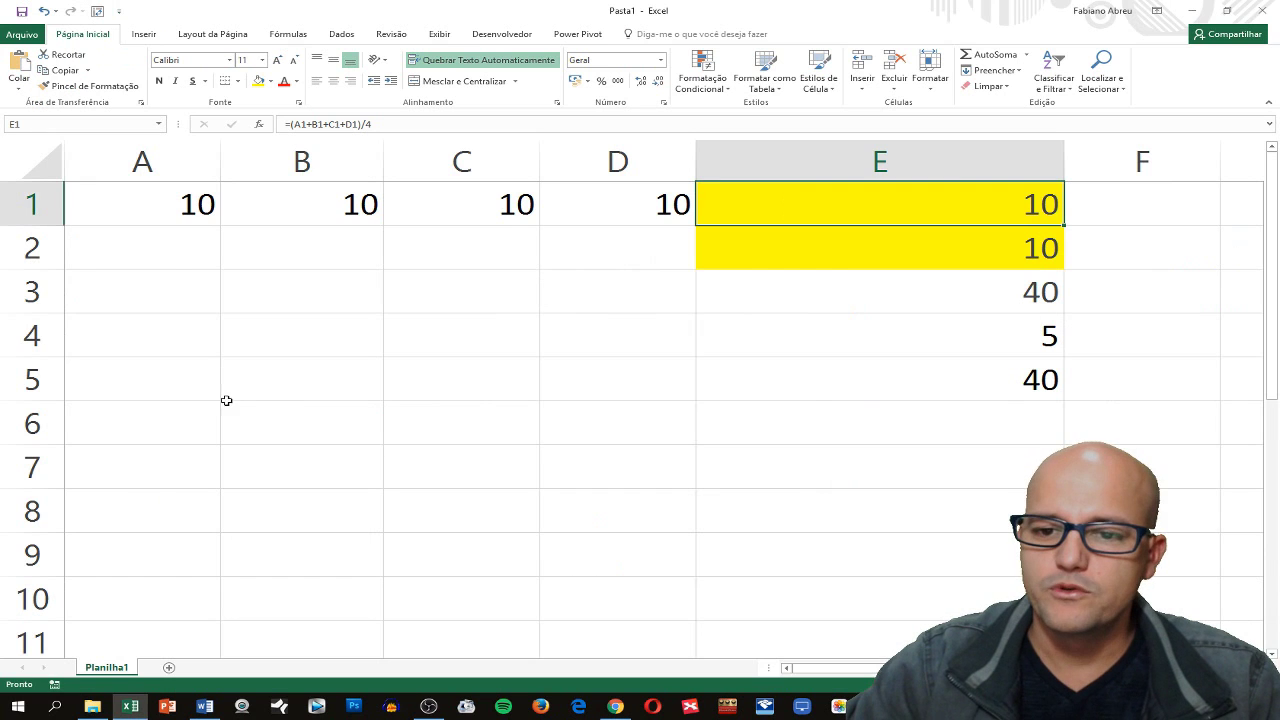
click(822, 306)
drag(802, 208, 841, 369)
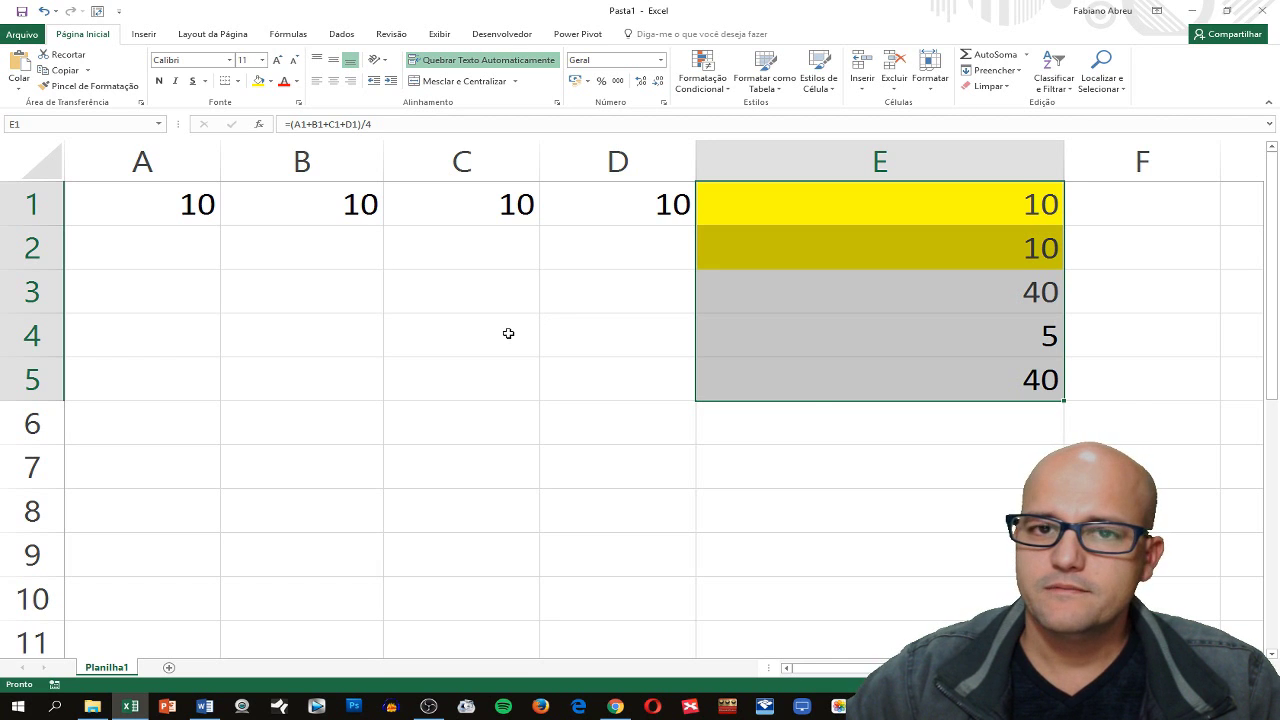
Review the exam question page, then bring the Word course handout to the front.
key(alt+Tab)
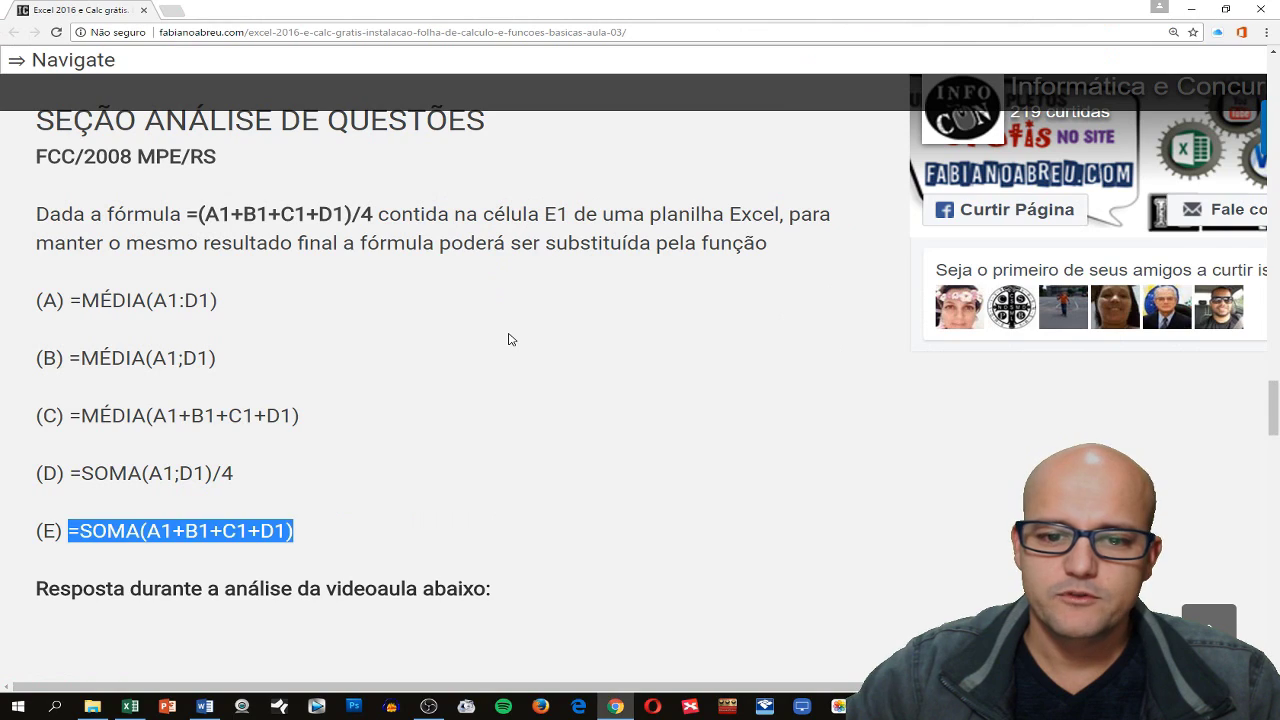
scroll(510, 345, down, 2)
scroll(520, 349, down, 3)
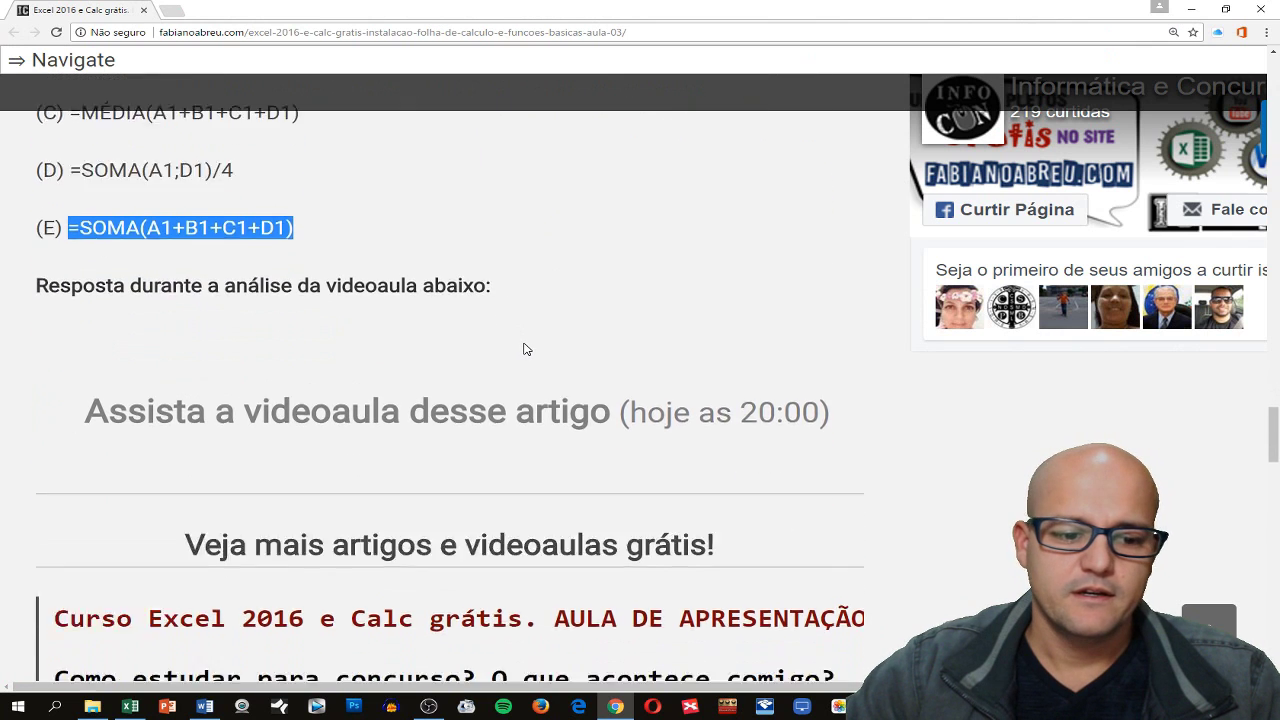
key(alt+Tab)
key(Tab)
key(Tab)
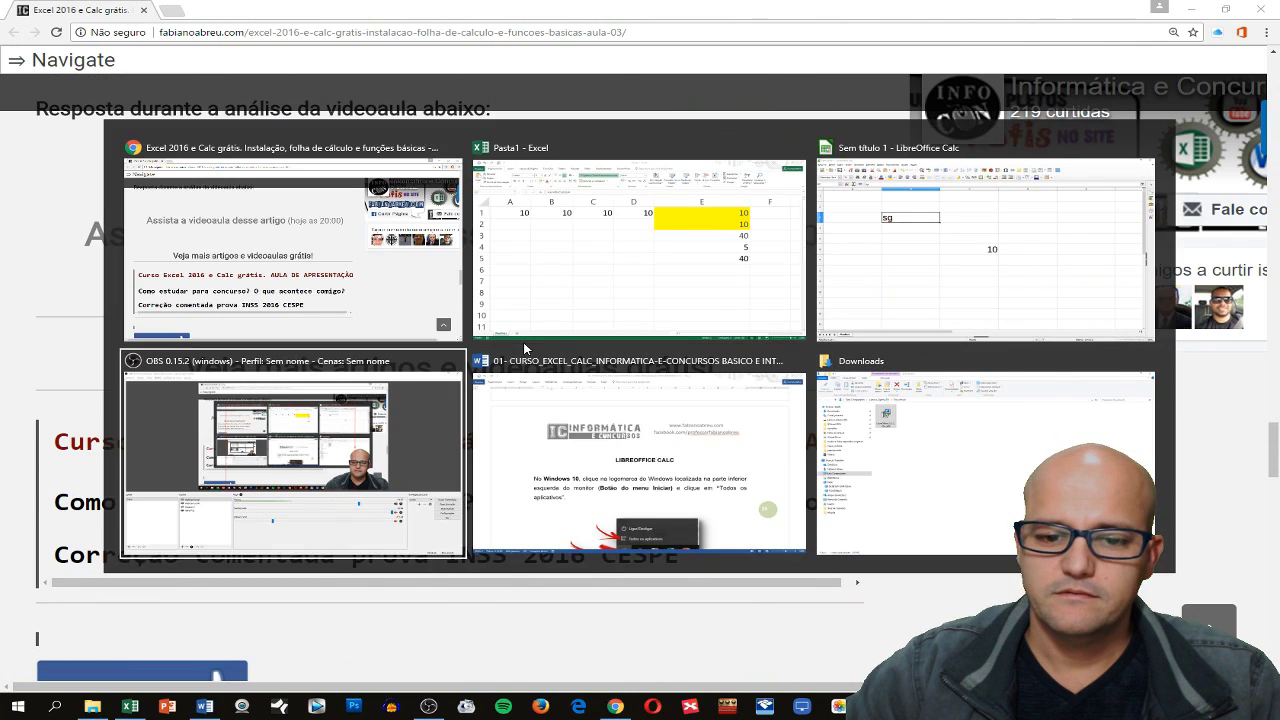
key(Tab)
scroll(524, 343, down, 2)
Scroll the handout from the 'Pulo do gato' tip through sections 6–8 to section 9 on page 21.
scroll(524, 343, down, 5)
scroll(524, 343, down, 8)
scroll(526, 347, down, 6)
scroll(526, 347, up, 3)
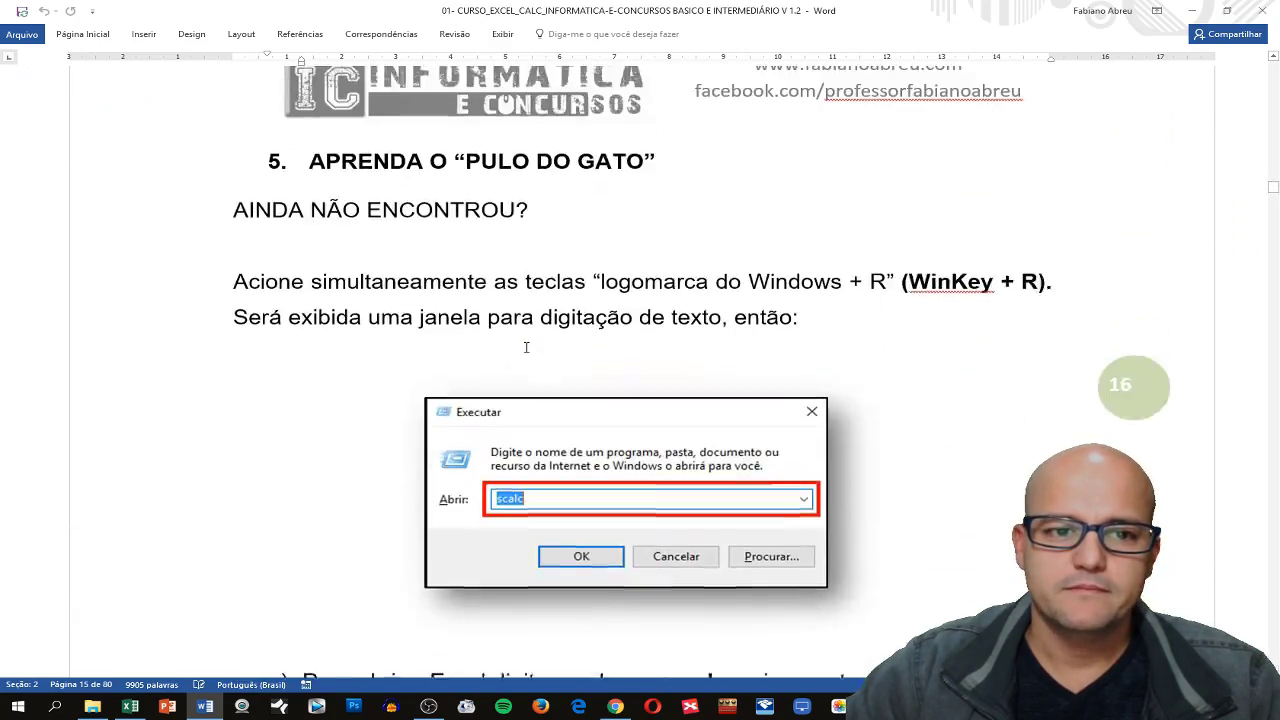
scroll(596, 312, down, 6)
scroll(596, 314, down, 5)
scroll(595, 313, down, 5)
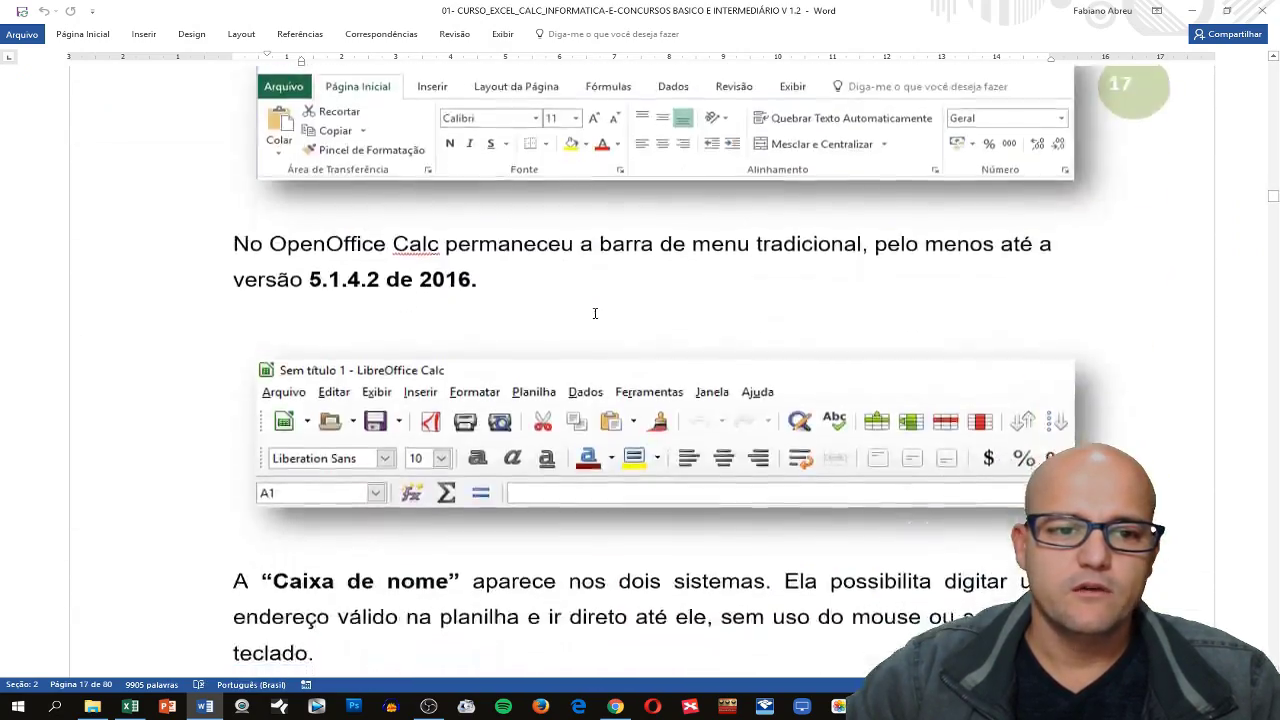
scroll(600, 305, up, 3)
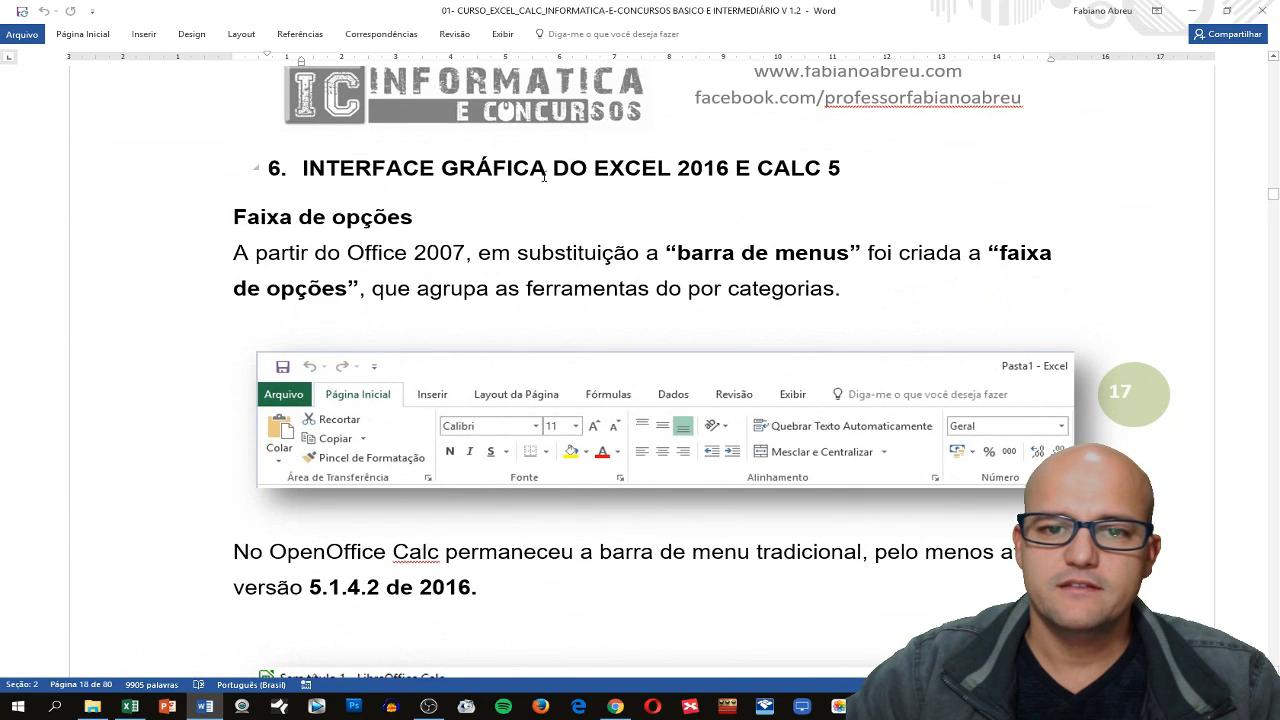
scroll(537, 290, down, 3)
scroll(537, 290, down, 5)
scroll(536, 293, down, 4)
scroll(535, 296, down, 3)
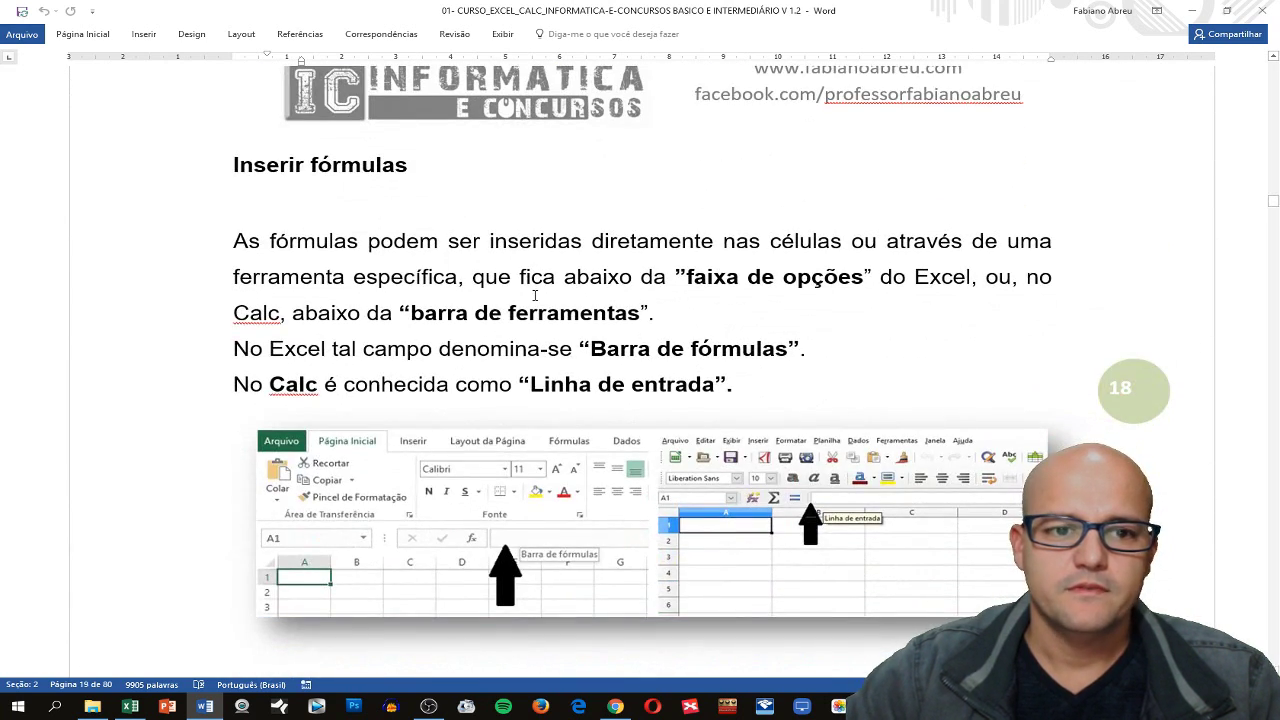
scroll(522, 214, down, 3)
scroll(552, 327, down, 3)
scroll(424, 240, down, 2)
scroll(428, 242, down, 2)
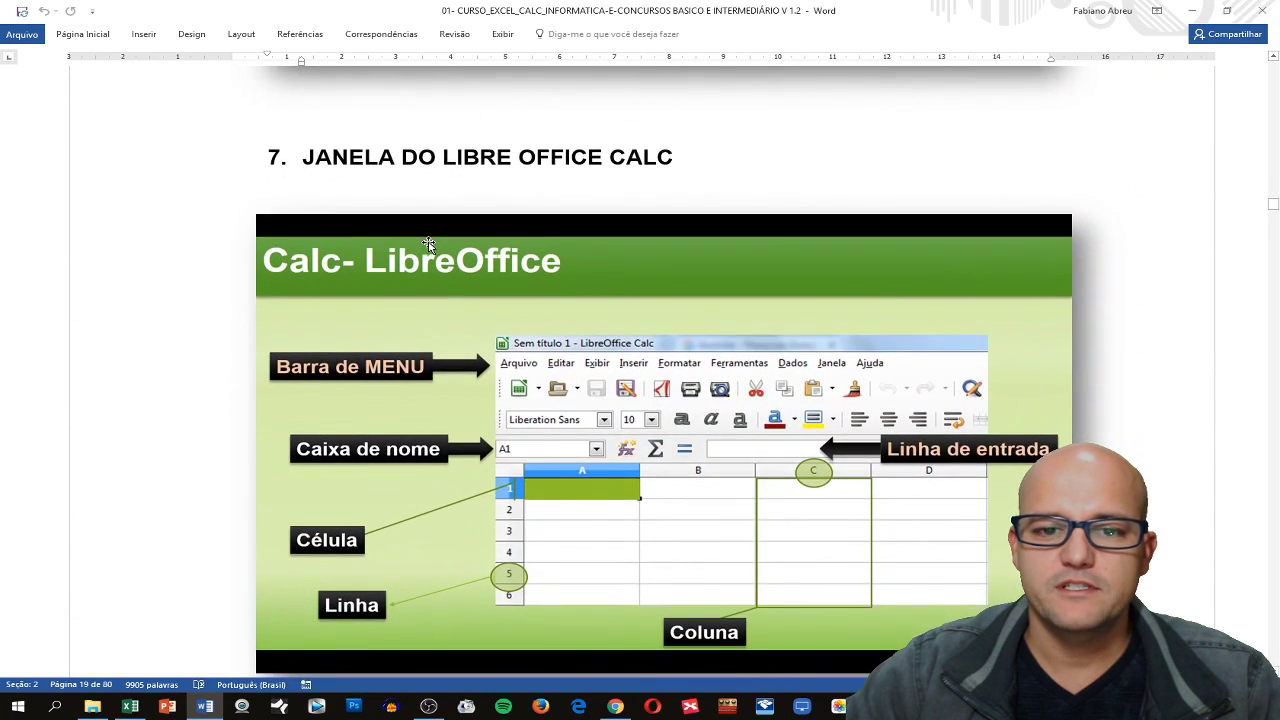
scroll(432, 245, down, 1)
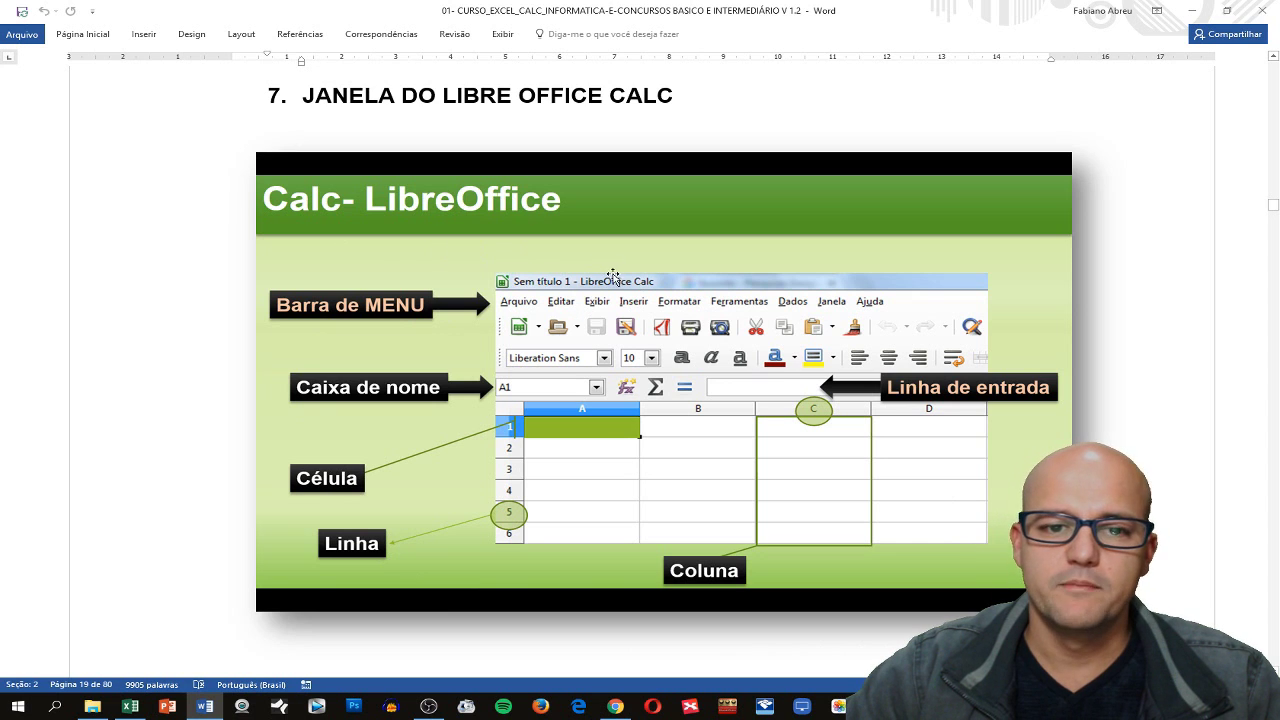
scroll(648, 276, down, 5)
scroll(648, 276, down, 3)
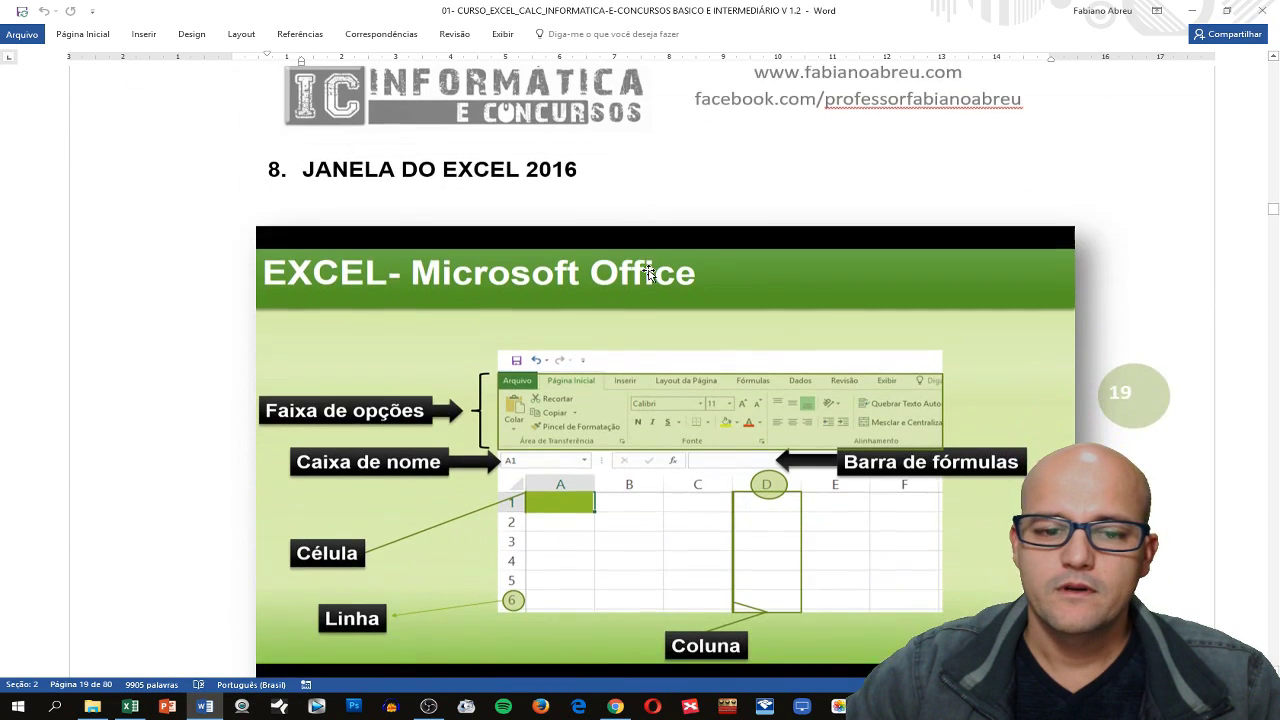
scroll(769, 260, down, 1)
scroll(652, 189, down, 2)
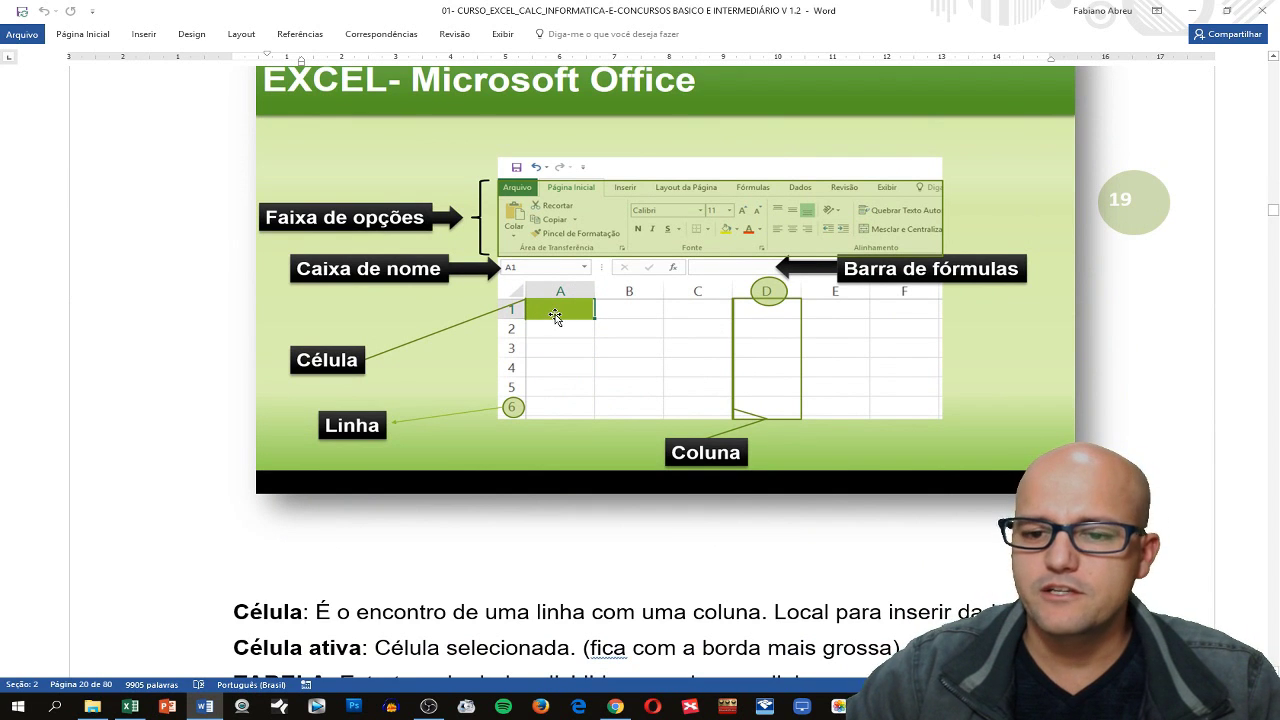
scroll(655, 288, up, 1)
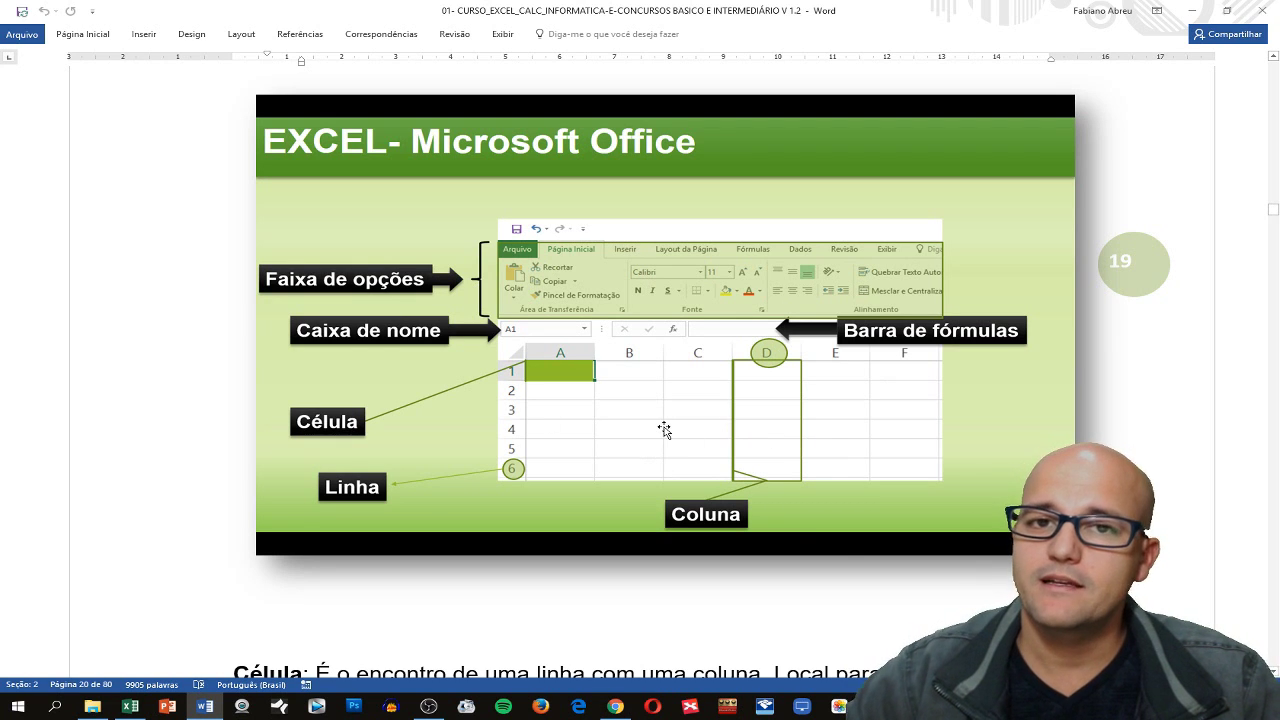
scroll(664, 430, down, 3)
scroll(665, 425, down, 5)
scroll(666, 415, down, 5)
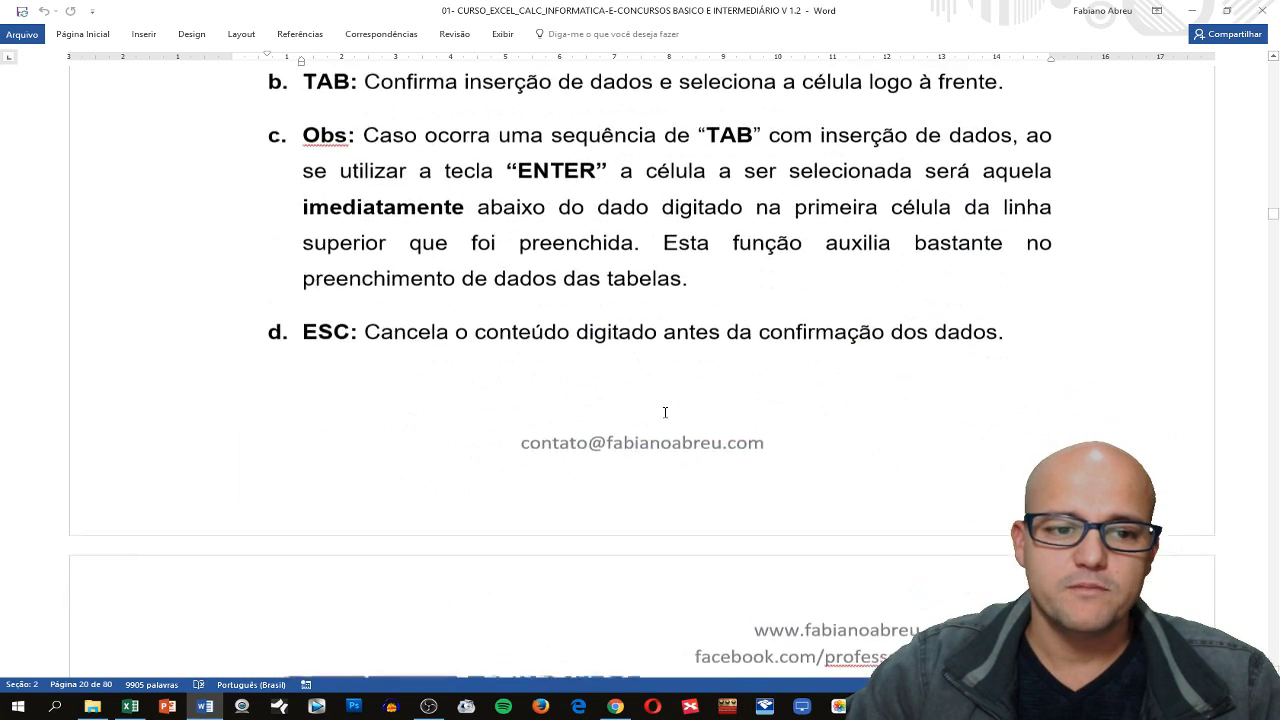
scroll(400, 410, up, 5)
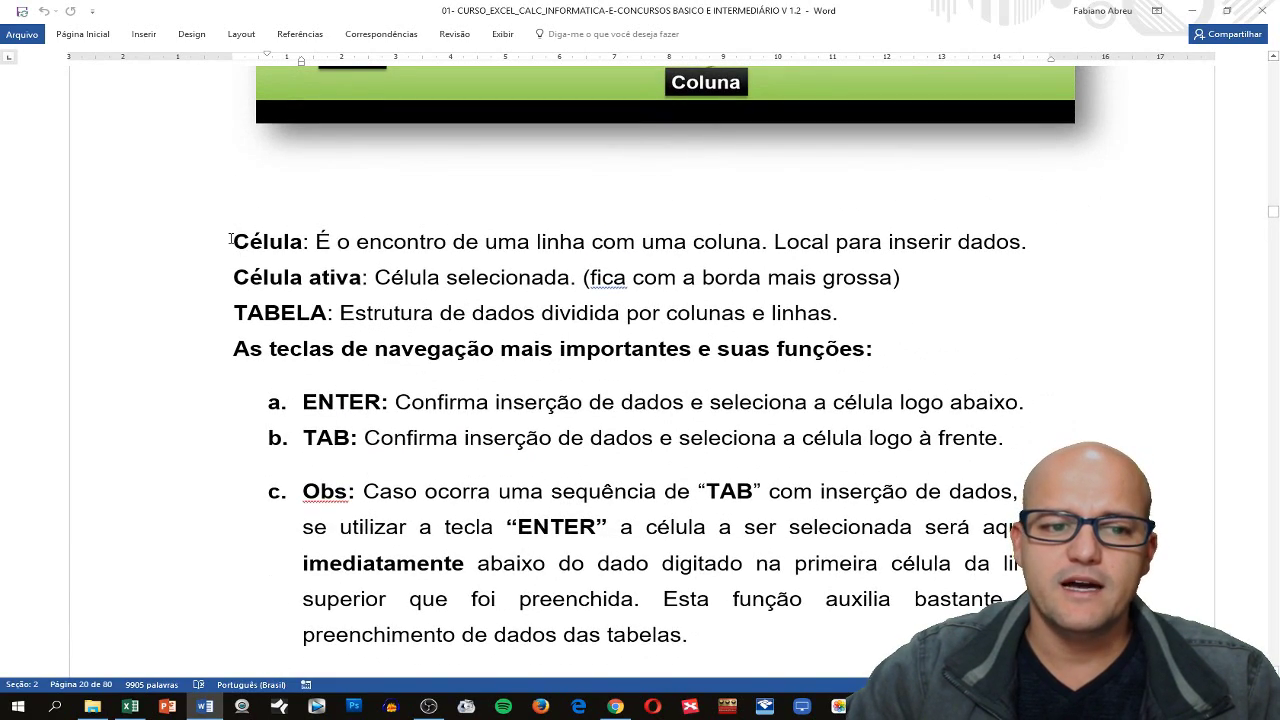
scroll(370, 330, down, 1)
scroll(385, 360, down, 5)
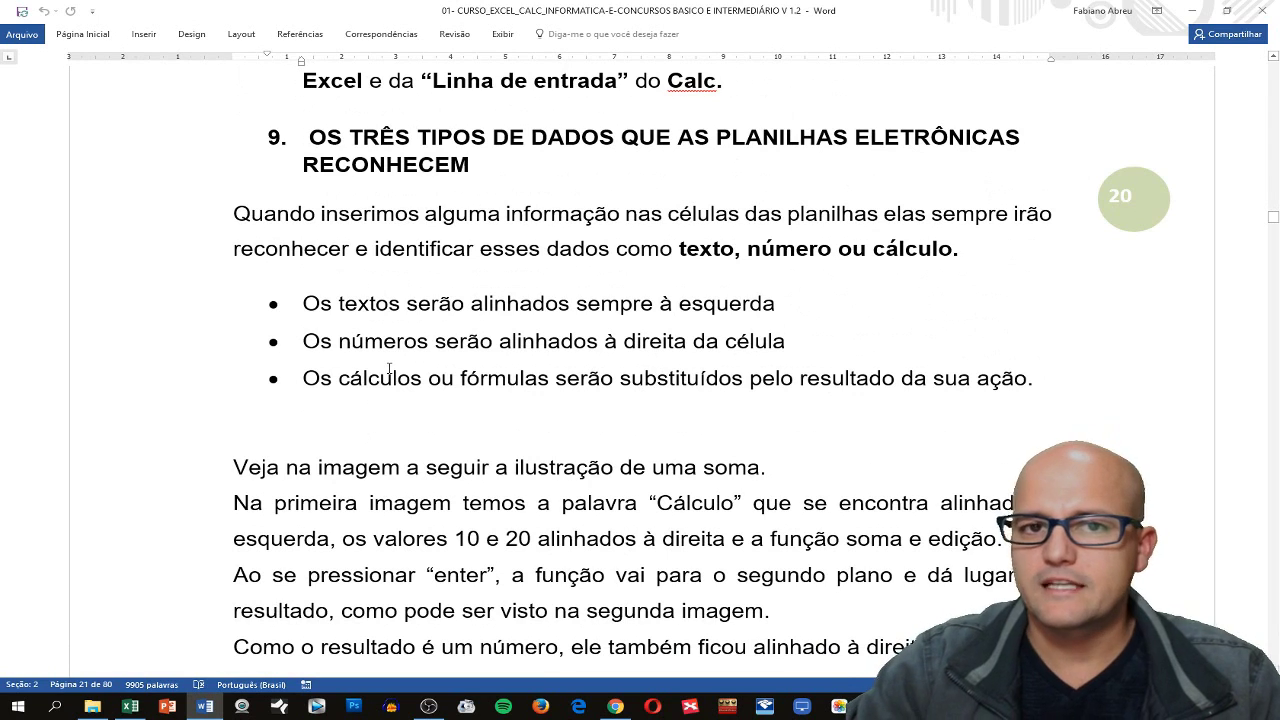